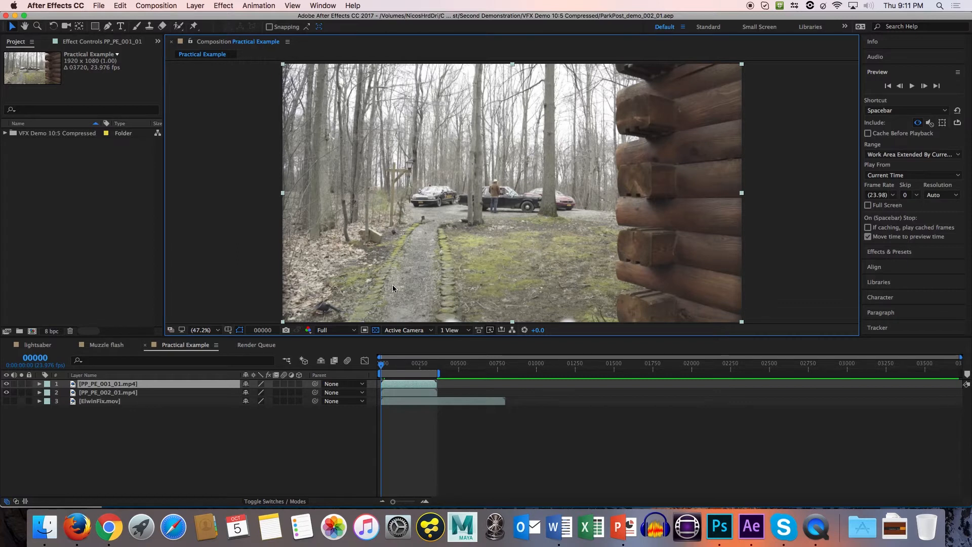
Toggle the PP_PE_001_01.mp4 layer's visibility off and on to compare it with the layer beneath.
left_click(387, 363)
left_click(378, 366)
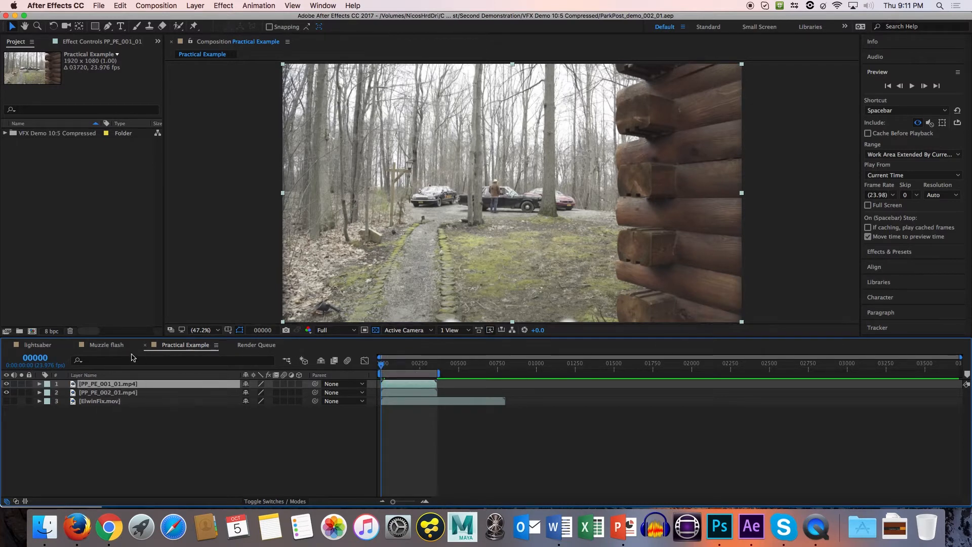
left_click(7, 385)
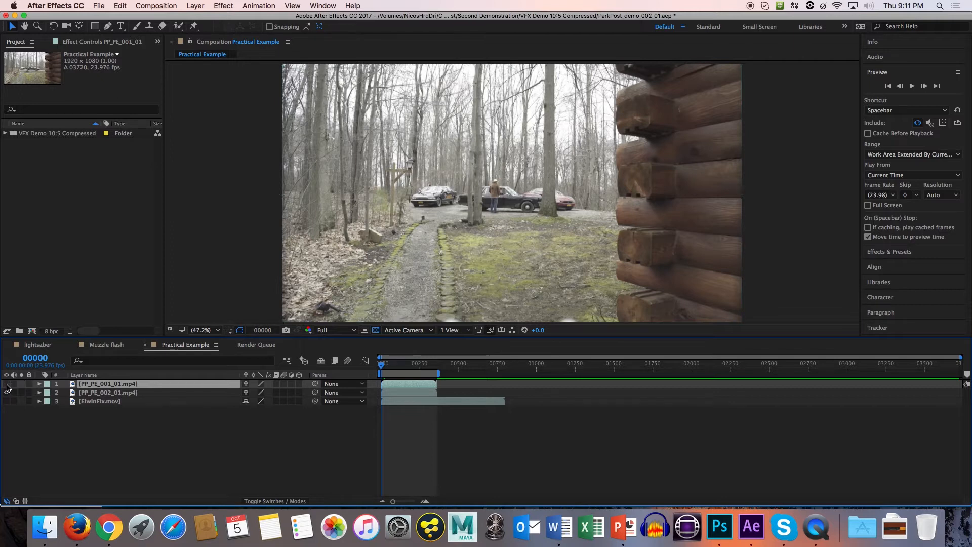
left_click(6, 385)
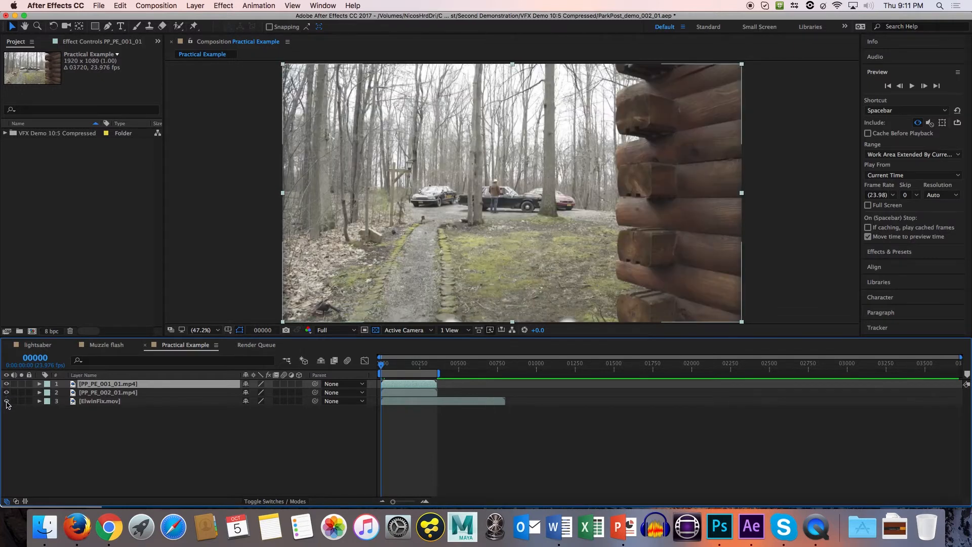
Show the ElwinFix.mov layer at the top of the layer stack and toggle its visibility to compare it with the other footage.
left_click(6, 400)
left_click_drag(90, 404, 93, 386)
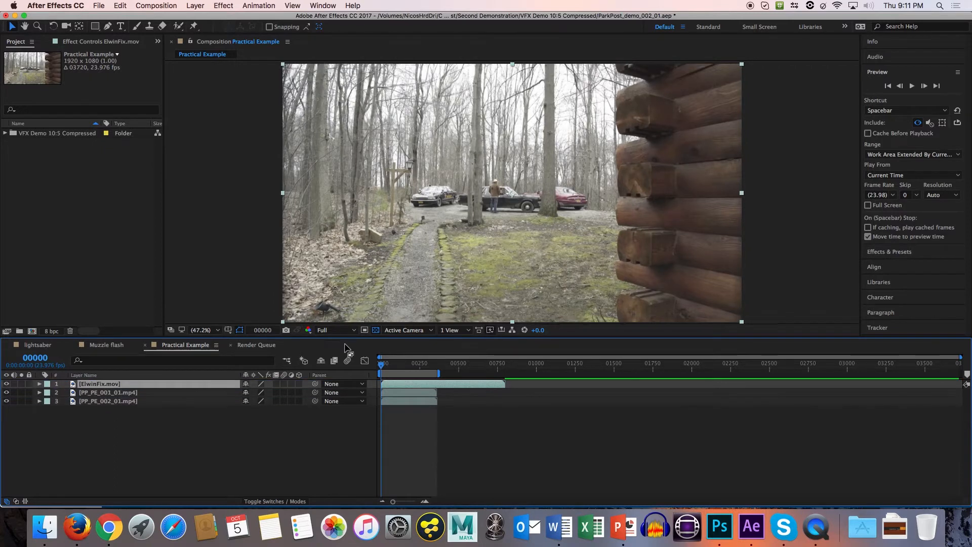
left_click(7, 384)
left_click(7, 384)
left_click(7, 384)
left_click(7, 384)
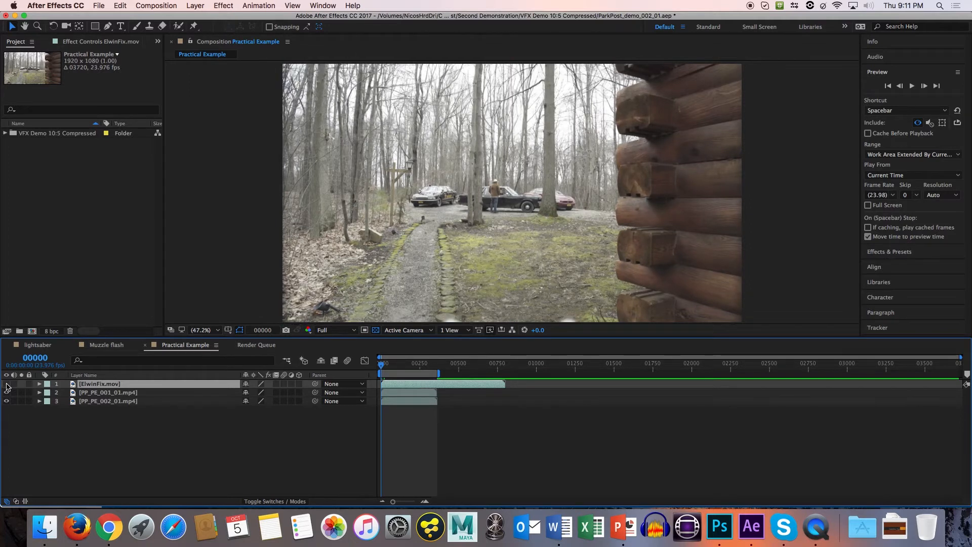
left_click(7, 384)
left_click(7, 384)
left_click(7, 385)
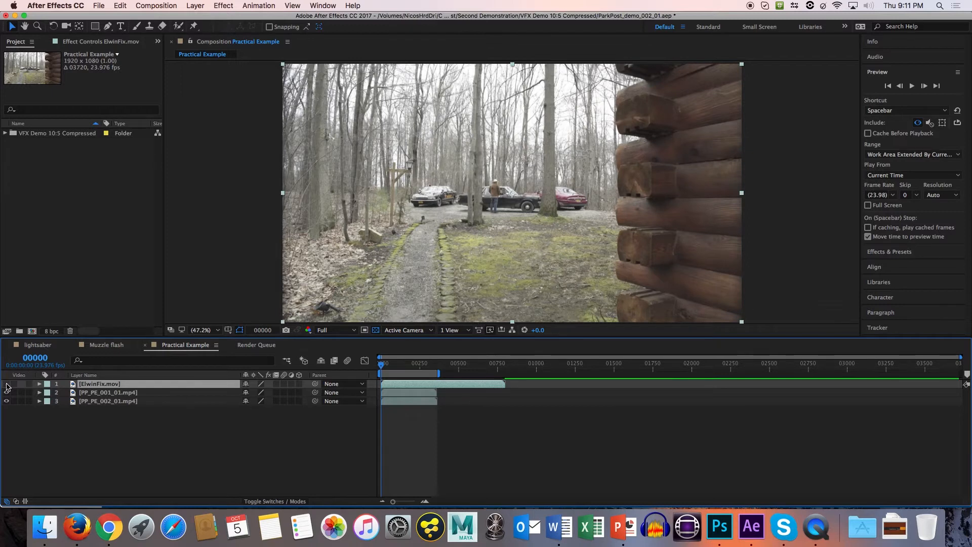
left_click(6, 385)
left_click(7, 384)
Hide the ElwinFix.mov layer and return it to the bottom of the layer stack.
left_click(98, 396)
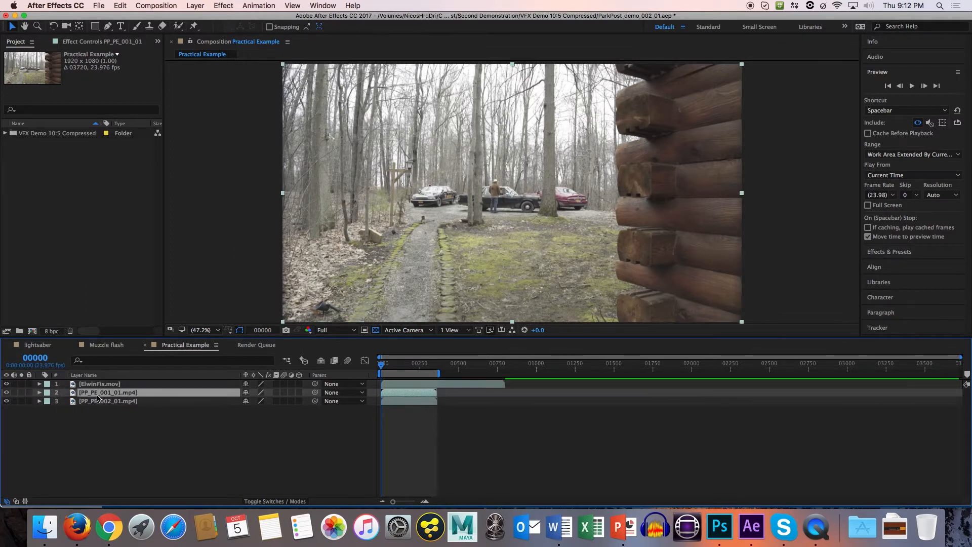
left_click(6, 383)
left_click_drag(96, 387, 104, 410)
left_click(115, 385)
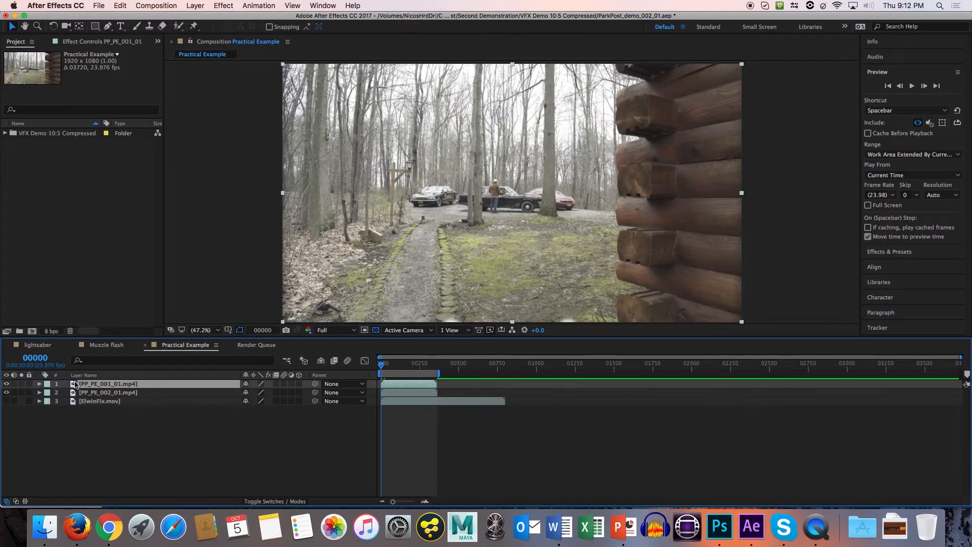
Draw a closed, curved Pen mask around the red car behind the tree on the PP_PE_001_01.mp4 layer.
left_click(21, 384)
left_click(105, 394)
left_click(106, 385)
left_click(108, 28)
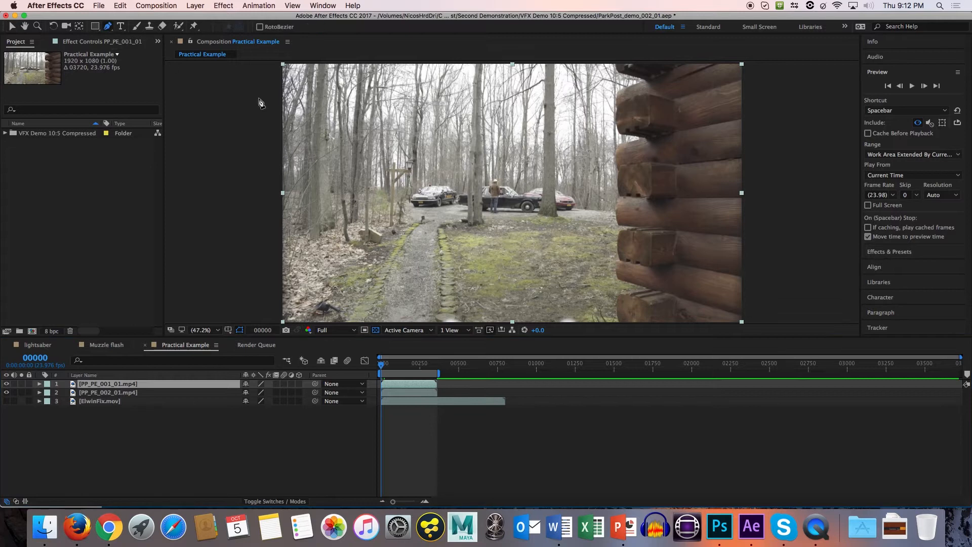
scroll(494, 227, "down", 3)
key("alt+slash")
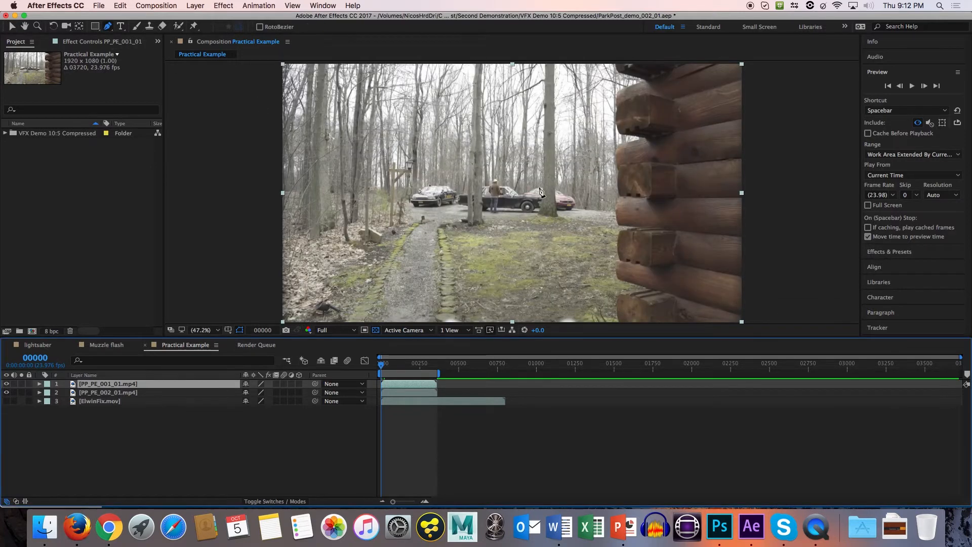
left_click(536, 170)
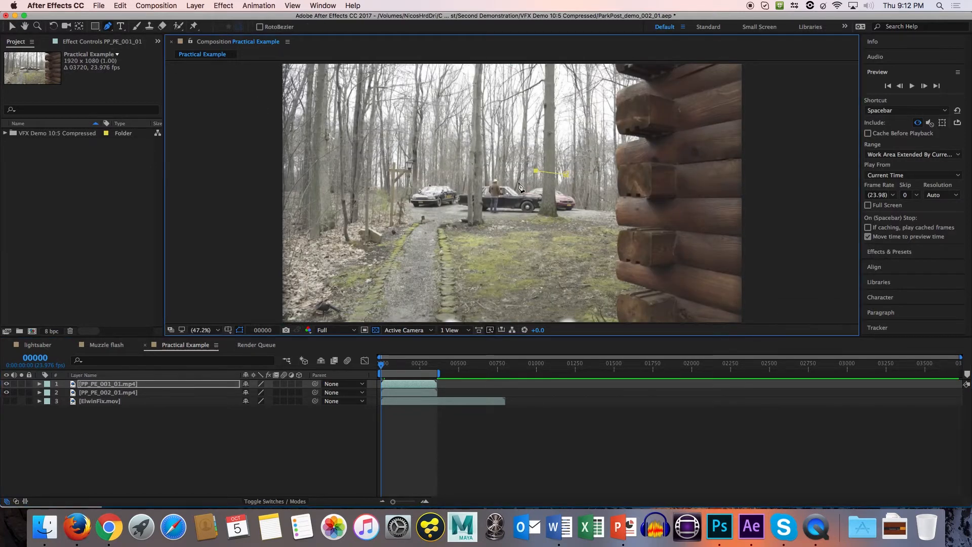
left_click_drag(517, 181, 543, 211)
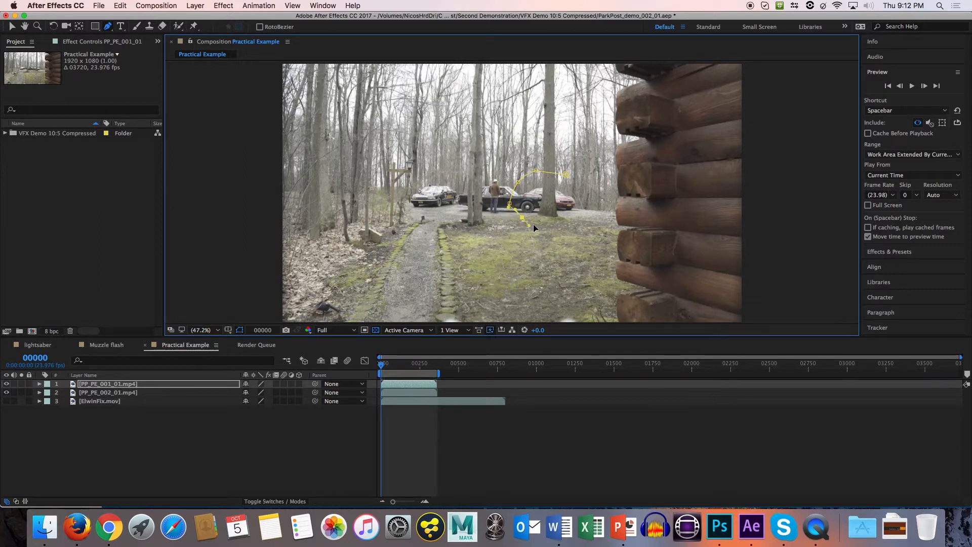
left_click_drag(537, 211, 580, 184)
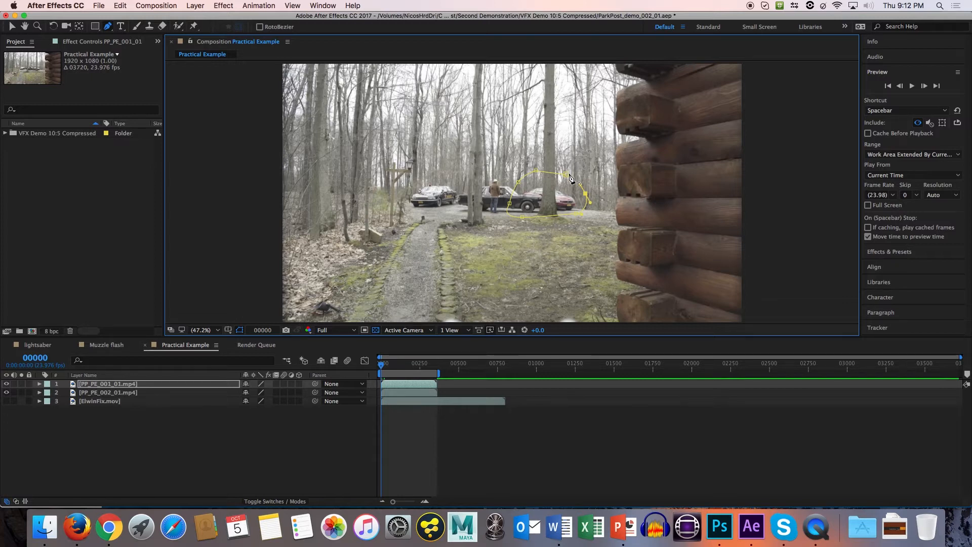
left_click(568, 174)
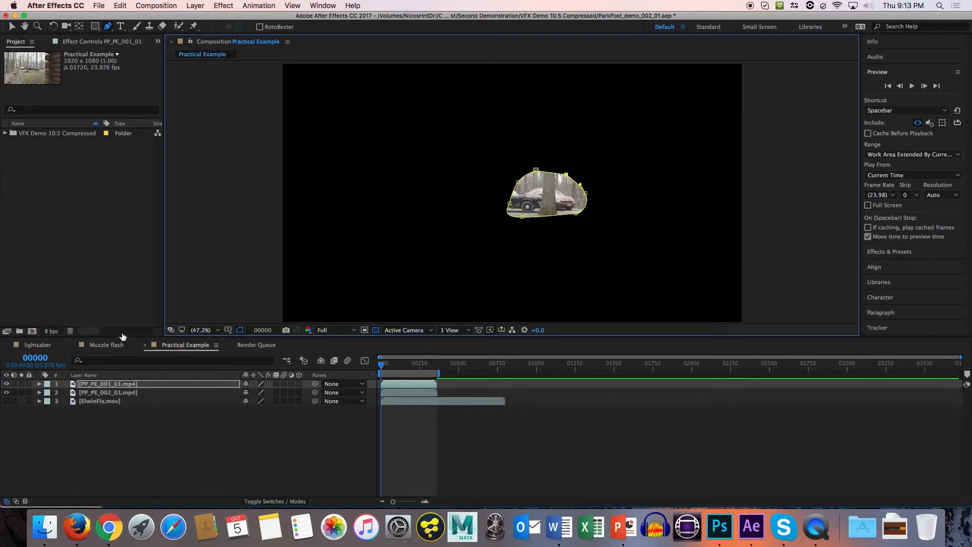
Expand Mask 1's properties on the PP_PE_001_01.mp4 layer and view its mask color settings without changing them.
left_click(114, 385)
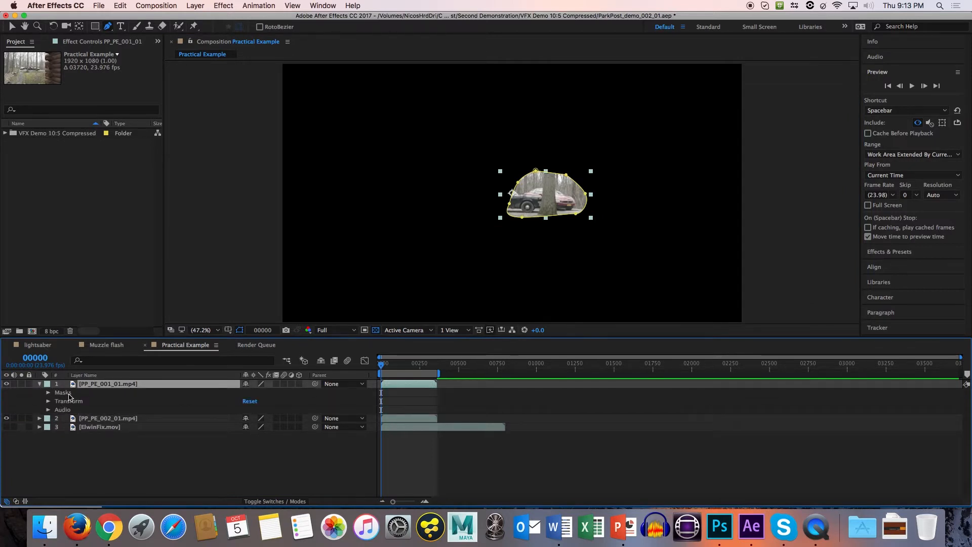
left_click(69, 393)
left_click(48, 393)
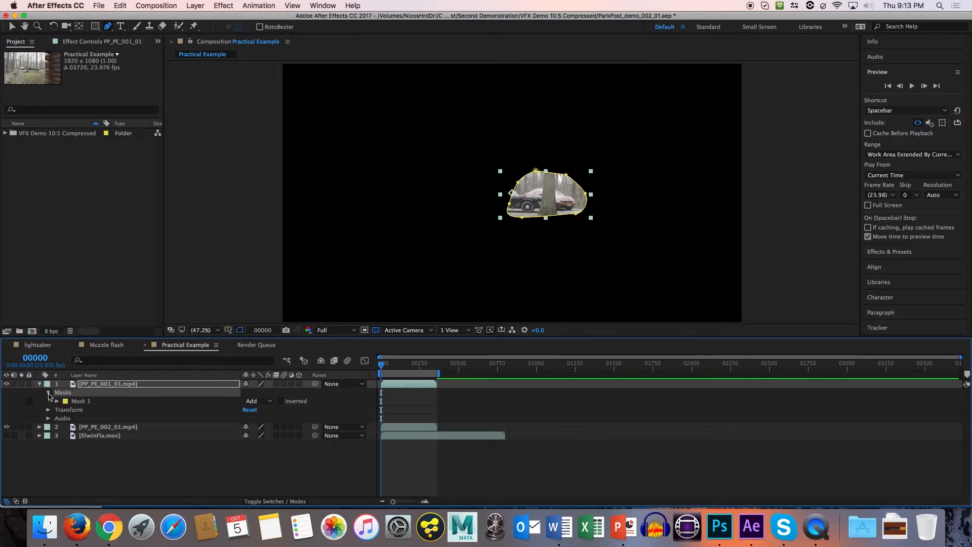
left_click(56, 402)
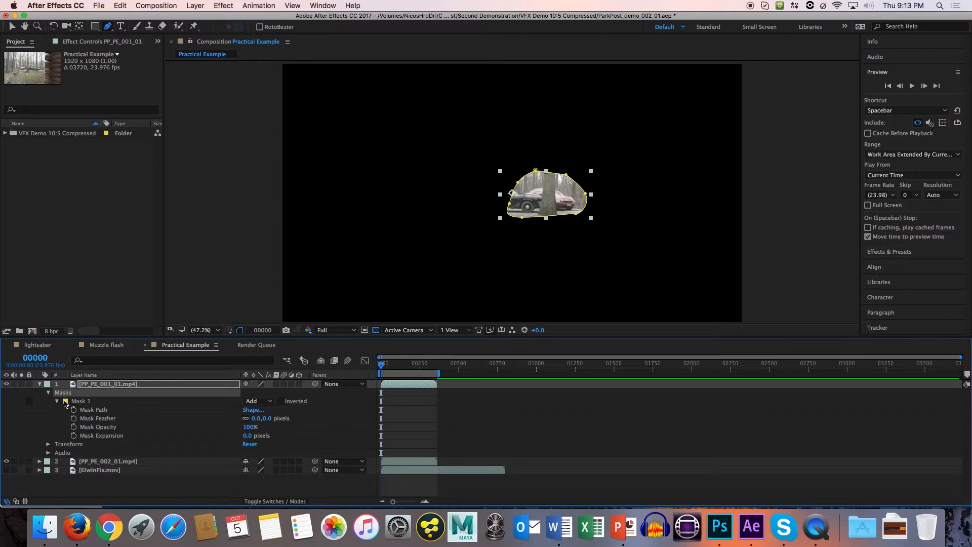
left_click(65, 401)
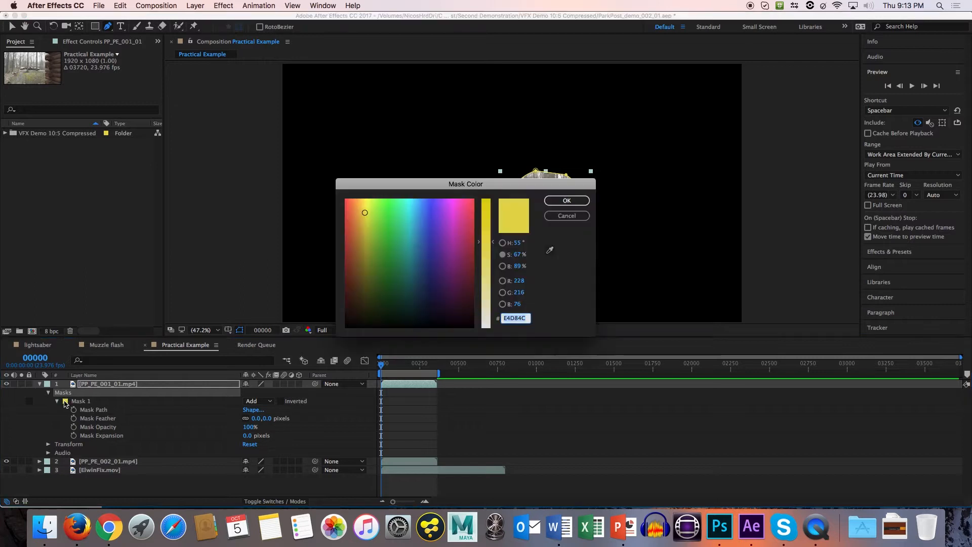
left_click(567, 216)
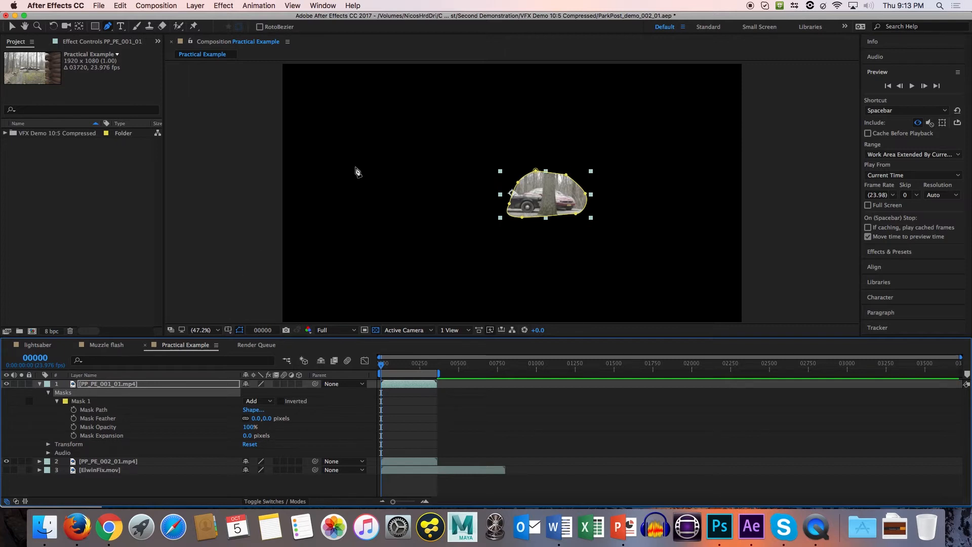
Draw a second, five-sided straight-edged mask over the trees in the upper-left part of the PP_PE_001_01.mp4 footage.
left_click(354, 123)
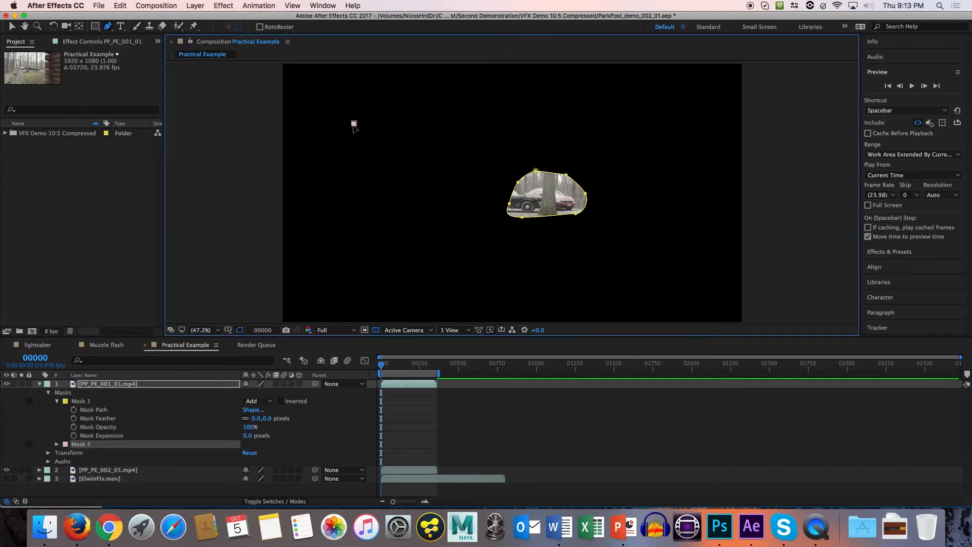
left_click(440, 123)
left_click(401, 184)
left_click(330, 181)
left_click(300, 132)
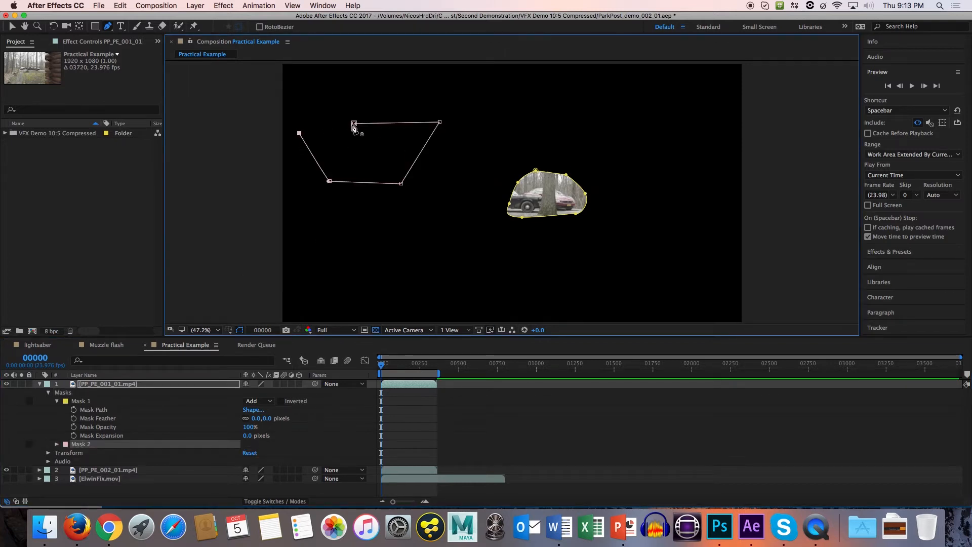
left_click(354, 123)
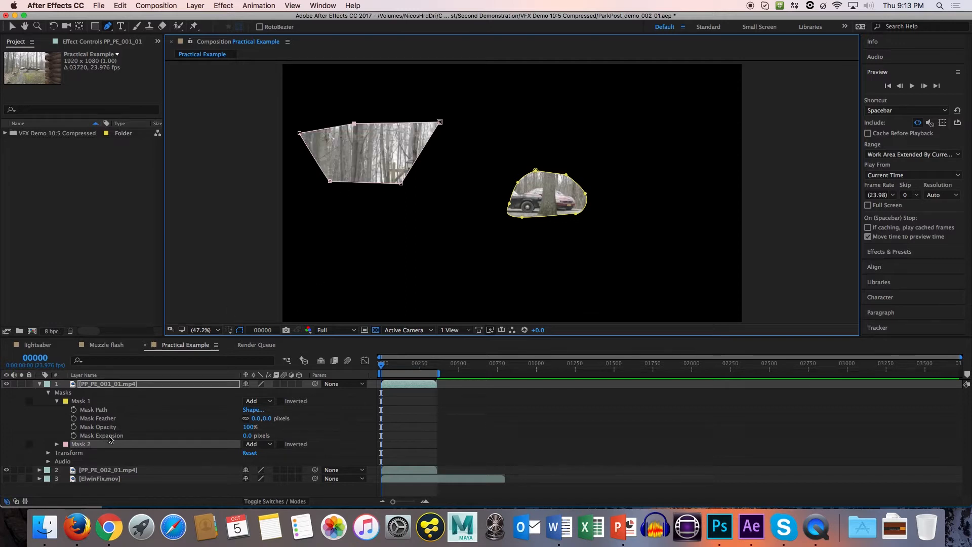
Delete Mask 2 from the PP_PE_001_01.mp4 layer.
left_click(84, 401)
left_click(83, 446)
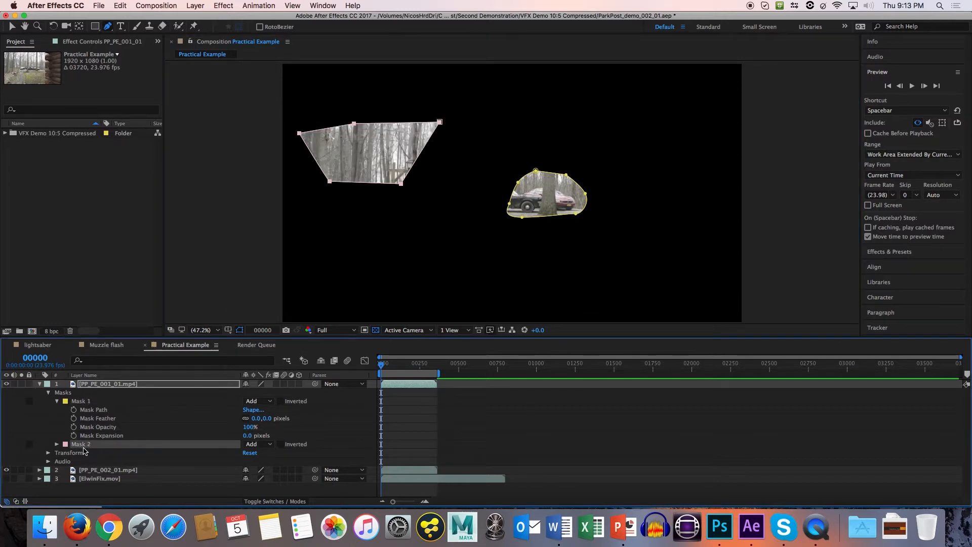
key("Delete")
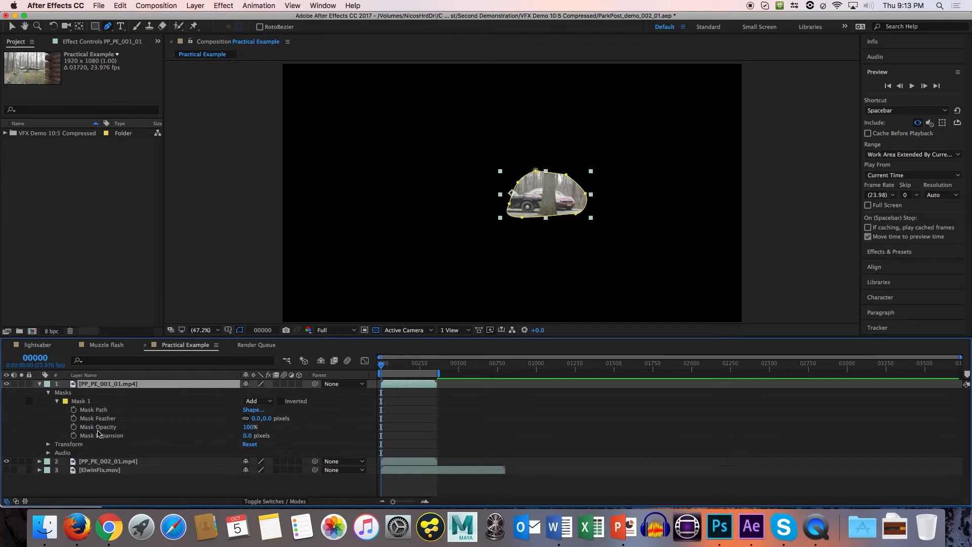
Try the Subtract and Intersect modes on Mask 1, and return it to Add.
left_click(96, 401)
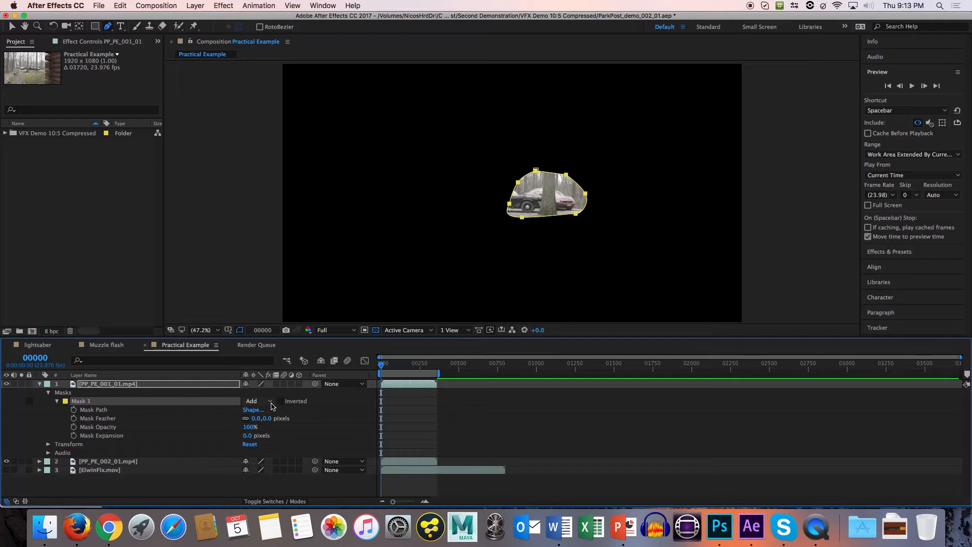
left_click(270, 401)
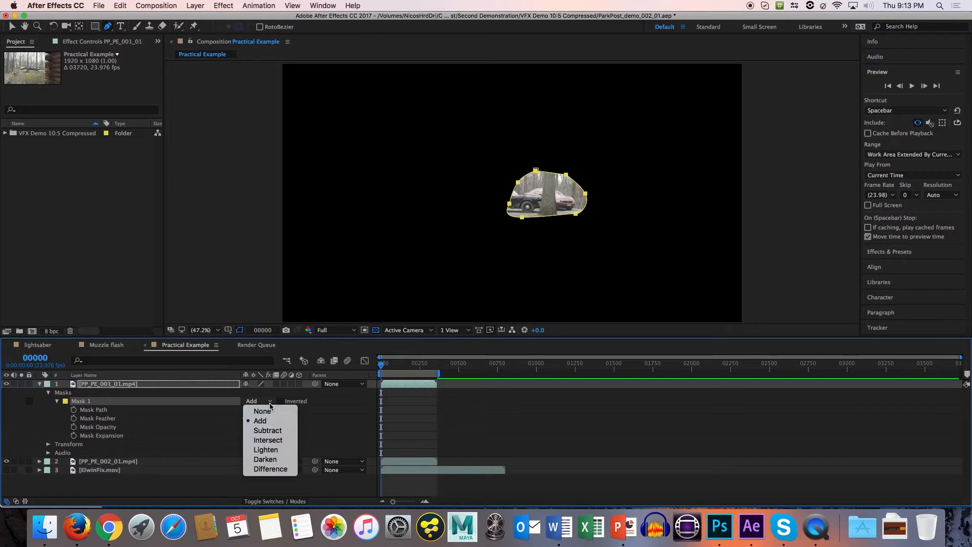
left_click(268, 430)
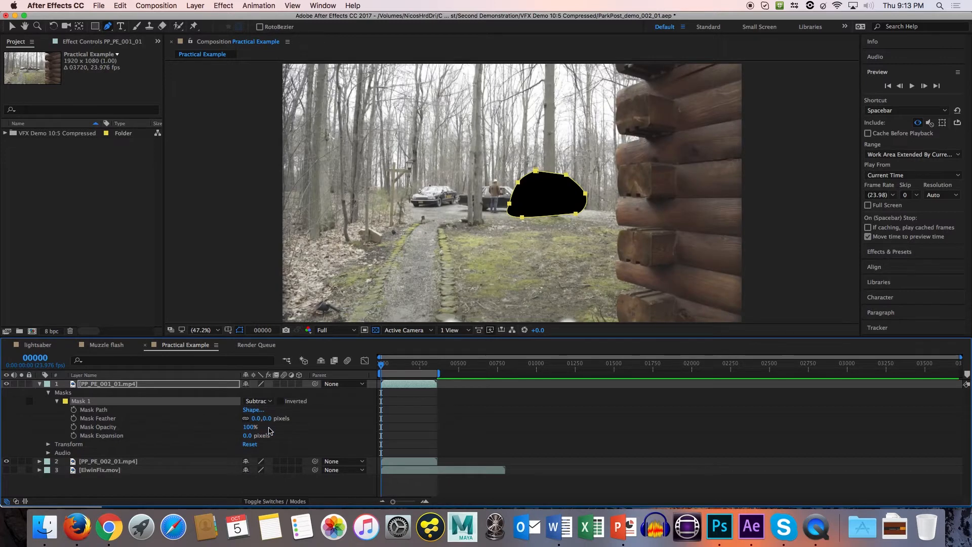
left_click(261, 401)
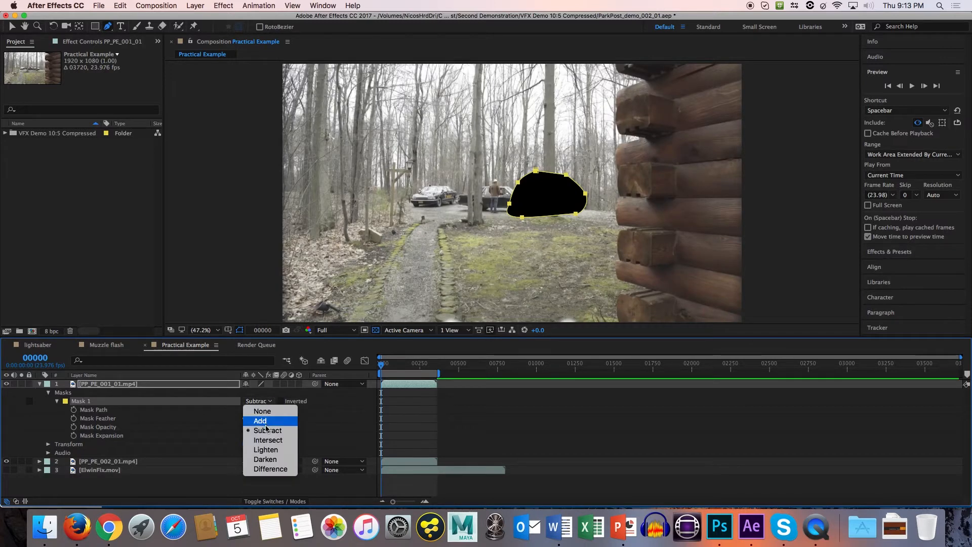
left_click(270, 440)
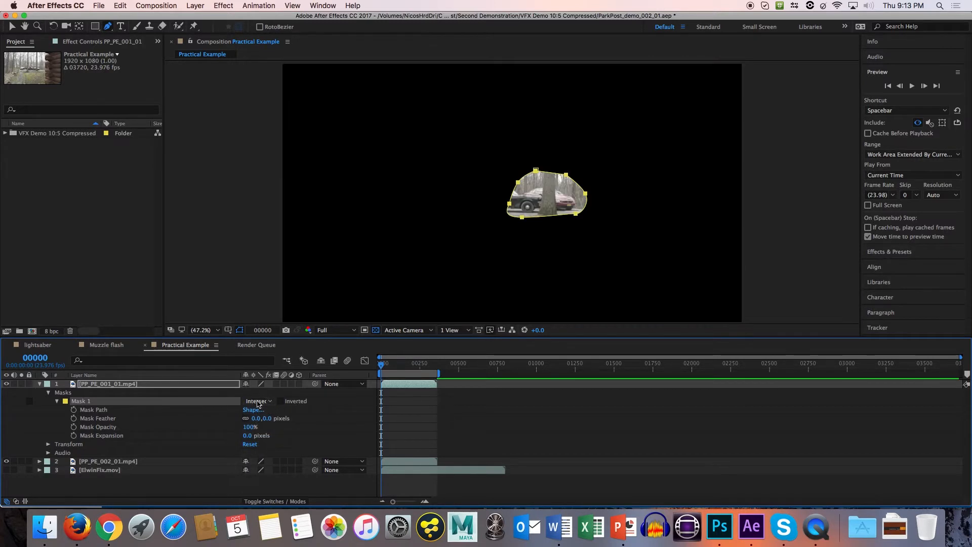
left_click(259, 402)
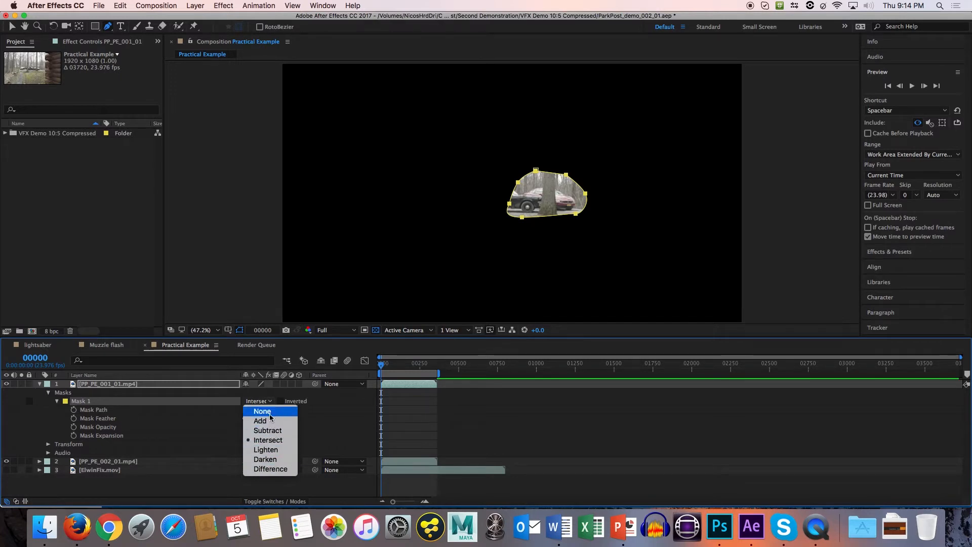
left_click(260, 421)
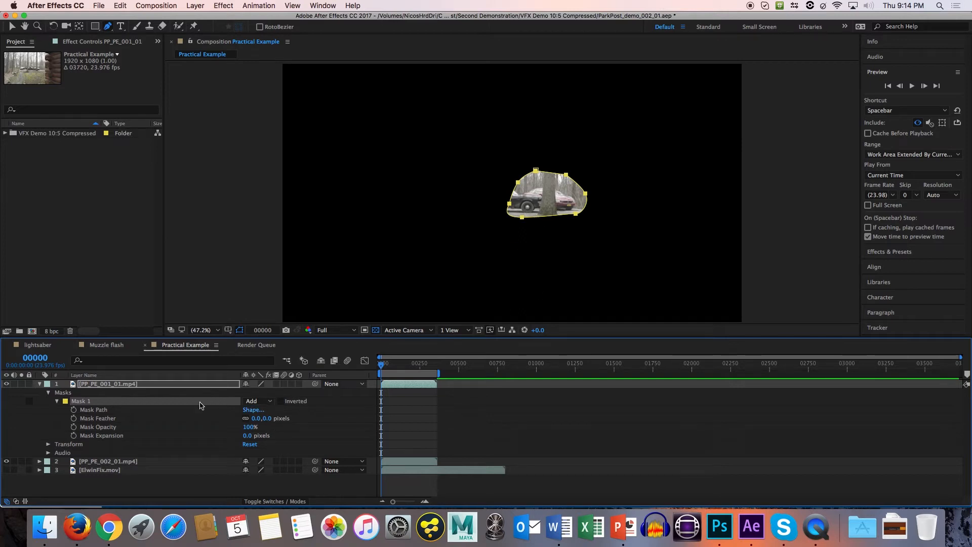
Set Mask 1 on the PP_PE_001_01.mp4 layer to Subtract and select the PP_PE_002_01.mp4 layer.
left_click(107, 385)
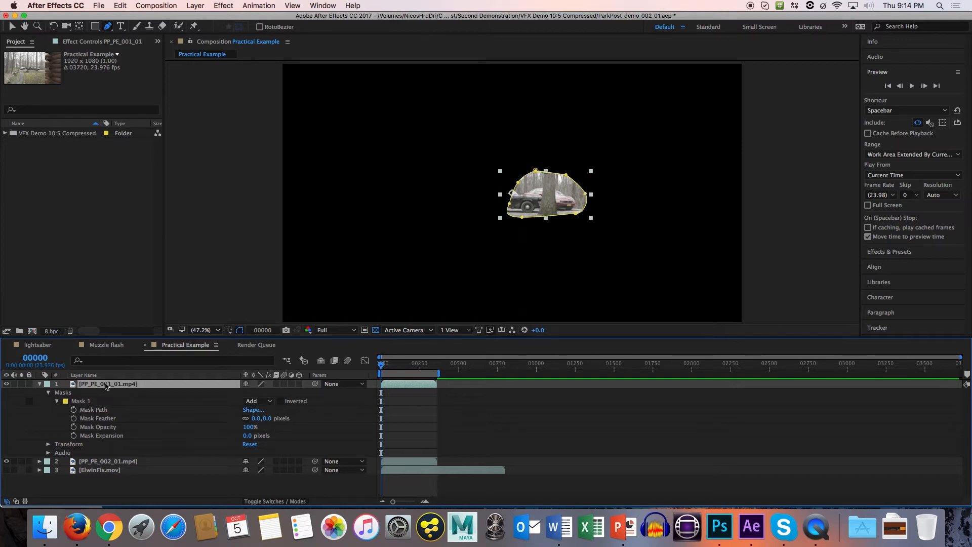
left_click(256, 401)
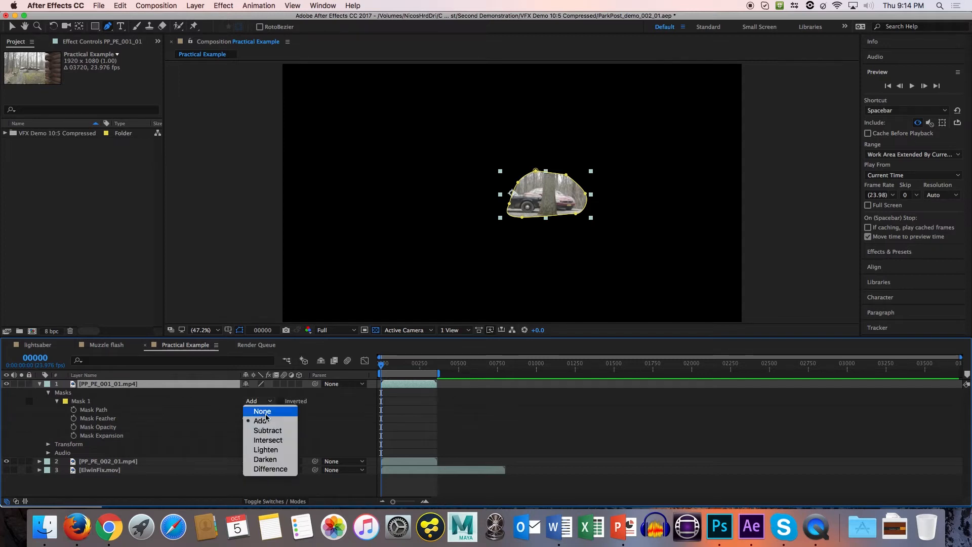
left_click(268, 430)
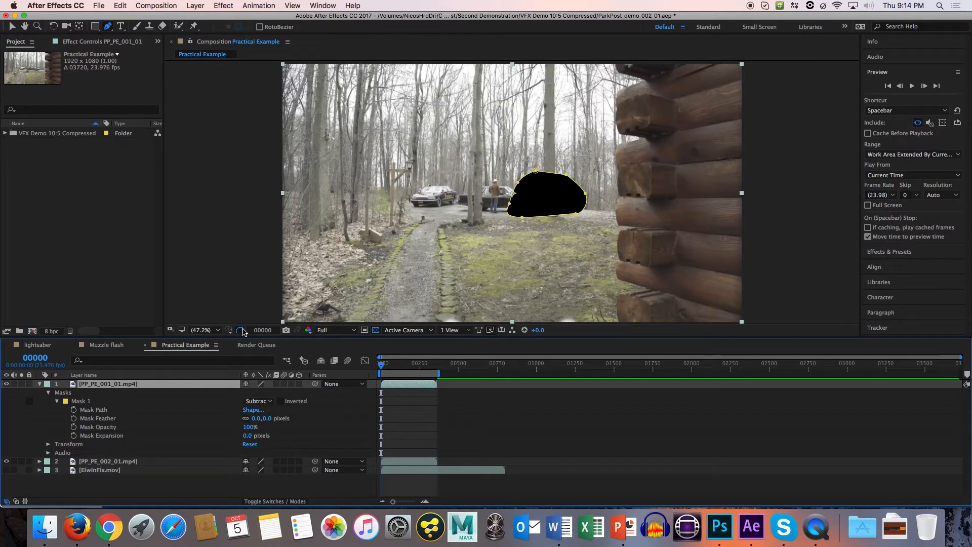
left_click(109, 463)
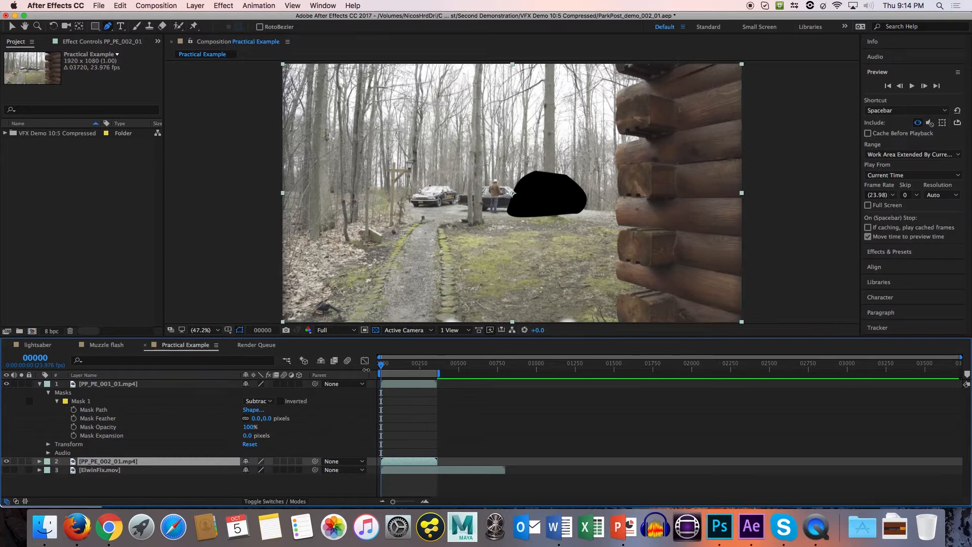
left_click(58, 401)
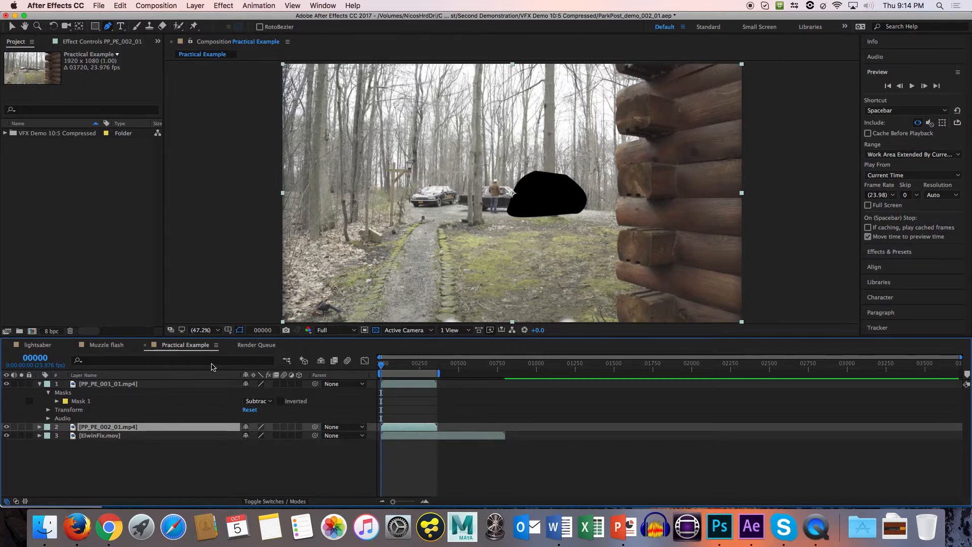
left_click(115, 400)
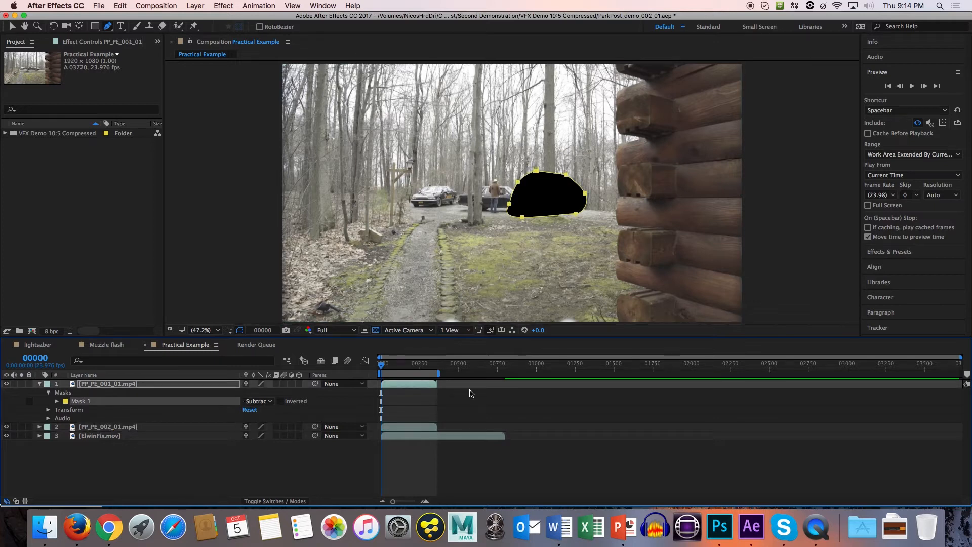
left_click(270, 401)
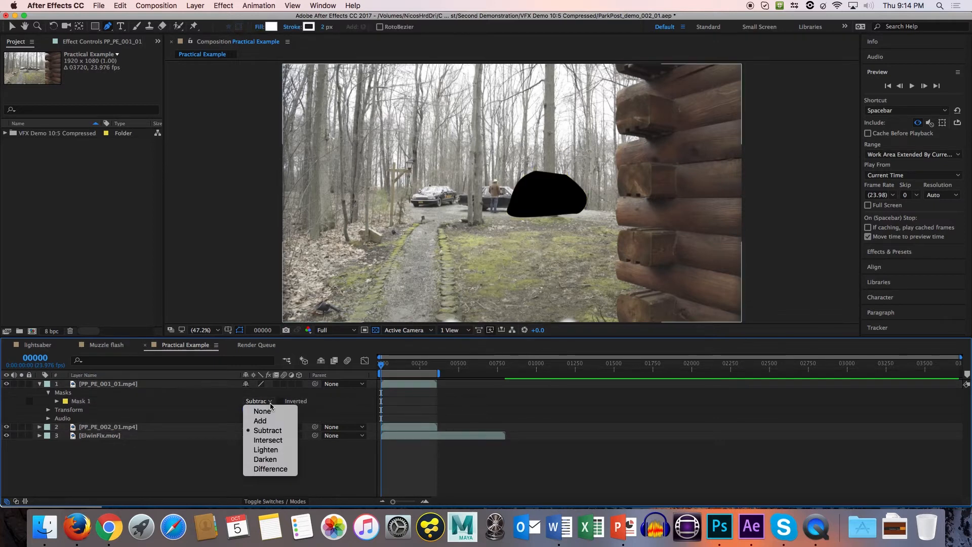
left_click(528, 248)
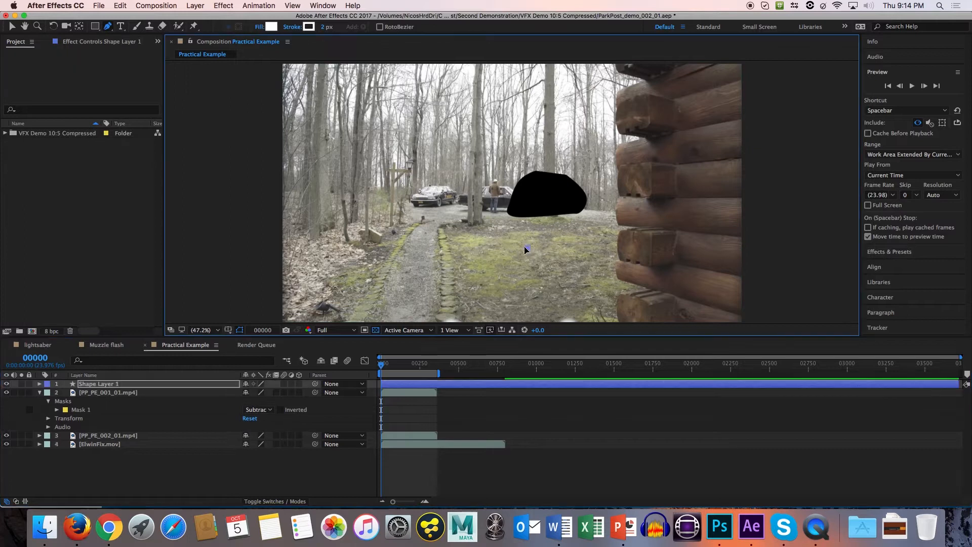
Try moving the PP_PE_001_01.mp4 footage downward in the frame, and delete the stray Shape Layer 1.
key("v")
left_click_drag(431, 213, 421, 243)
left_click_drag(537, 219, 539, 250)
left_click(545, 225)
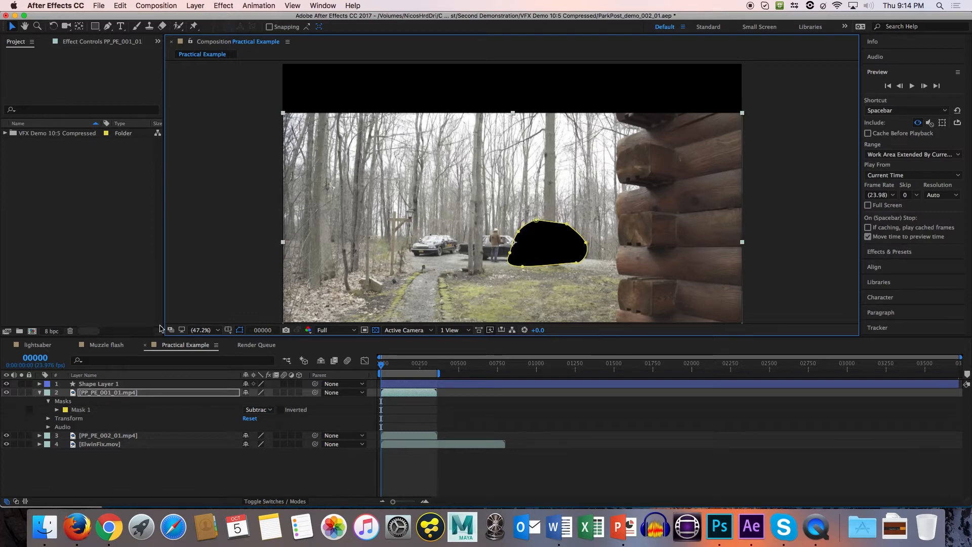
left_click(112, 383)
key("Delete")
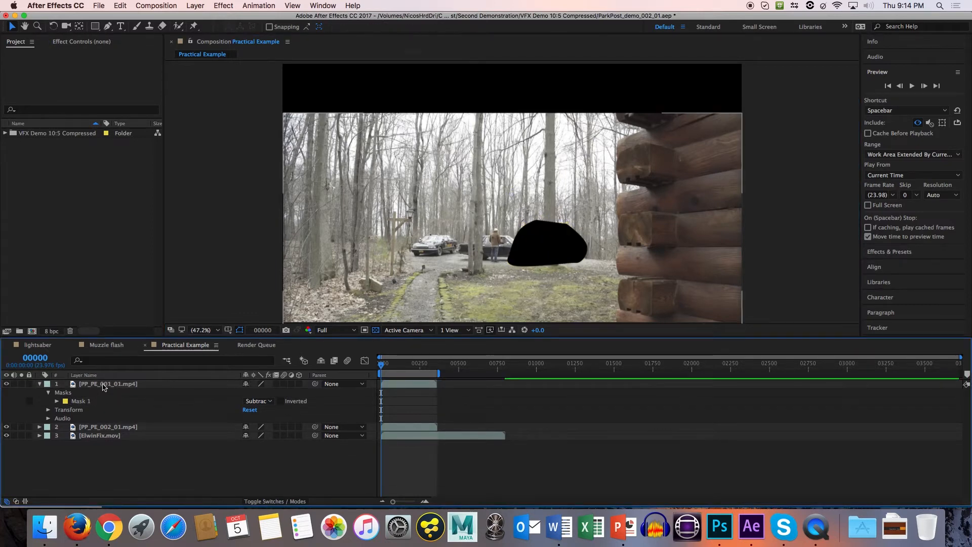
Examine the Transform properties and frame bounds of the PP_PE_002_01.mp4 layer.
left_click(81, 401)
left_click(39, 427)
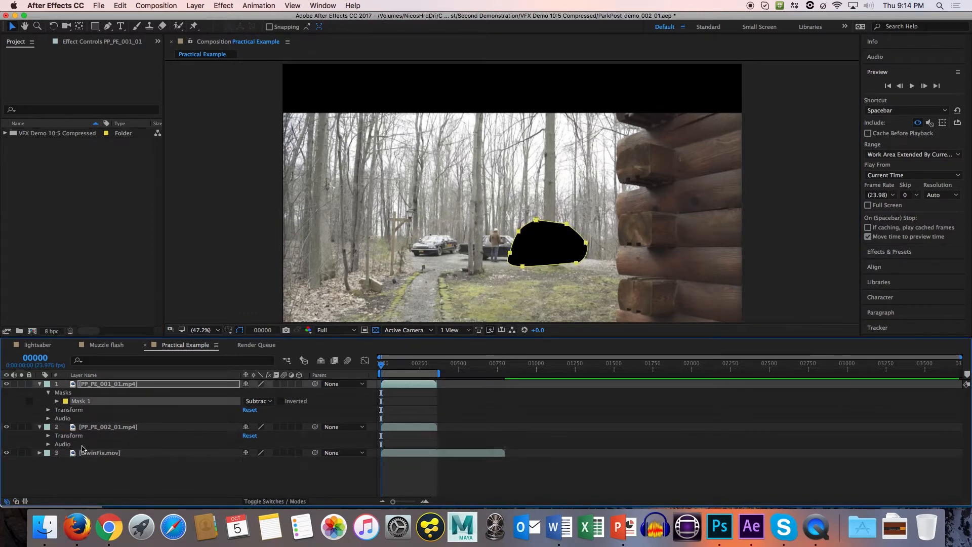
left_click(48, 437)
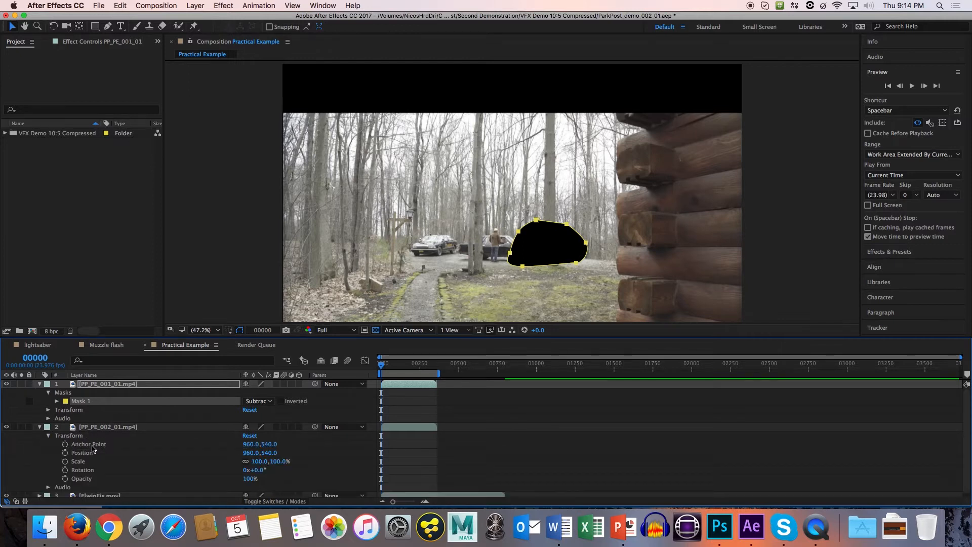
left_click(115, 428)
left_click(342, 280)
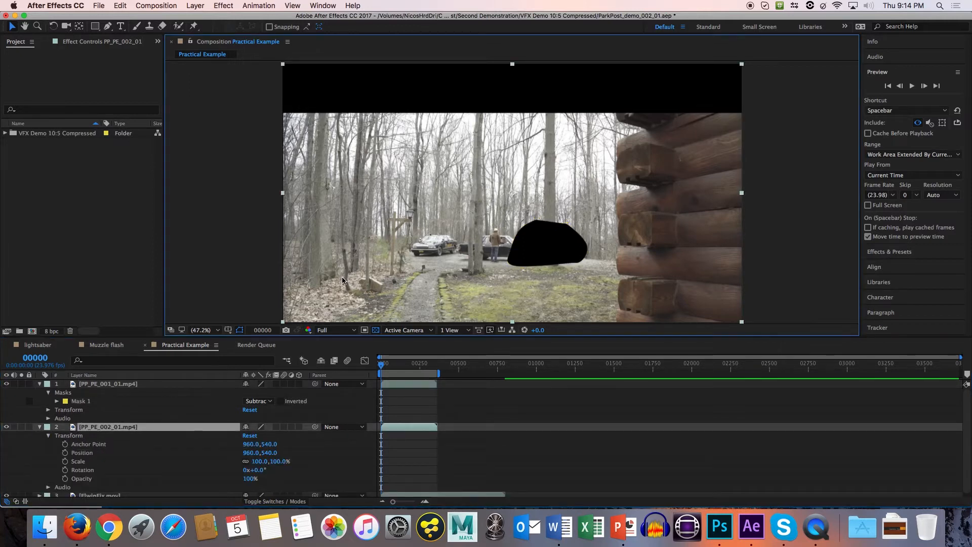
Move the PP_PE_001_01.mp4 layer back up and align it to the composition's horizontal and vertical centre.
left_click(113, 386)
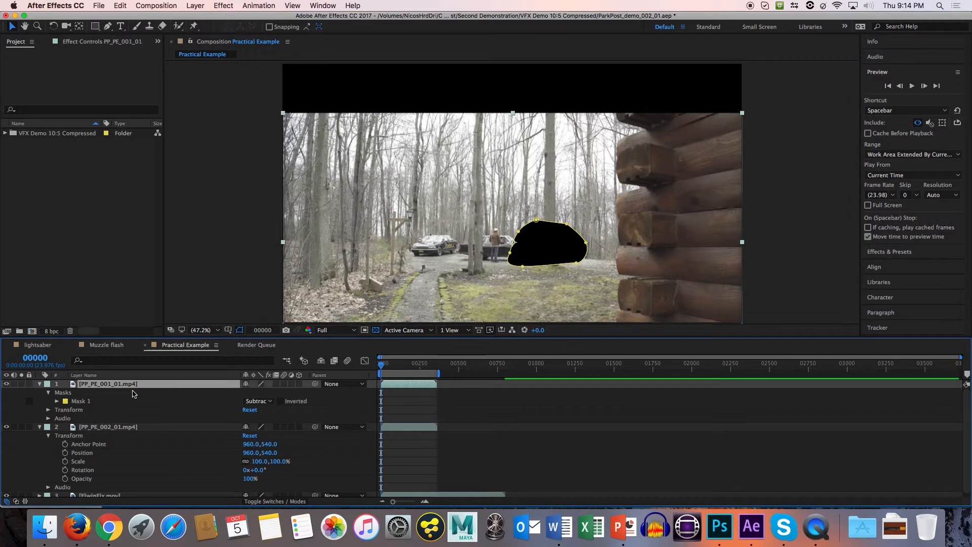
scroll(134, 393, "down", 1)
left_click(375, 237)
left_click_drag(375, 237, 374, 186)
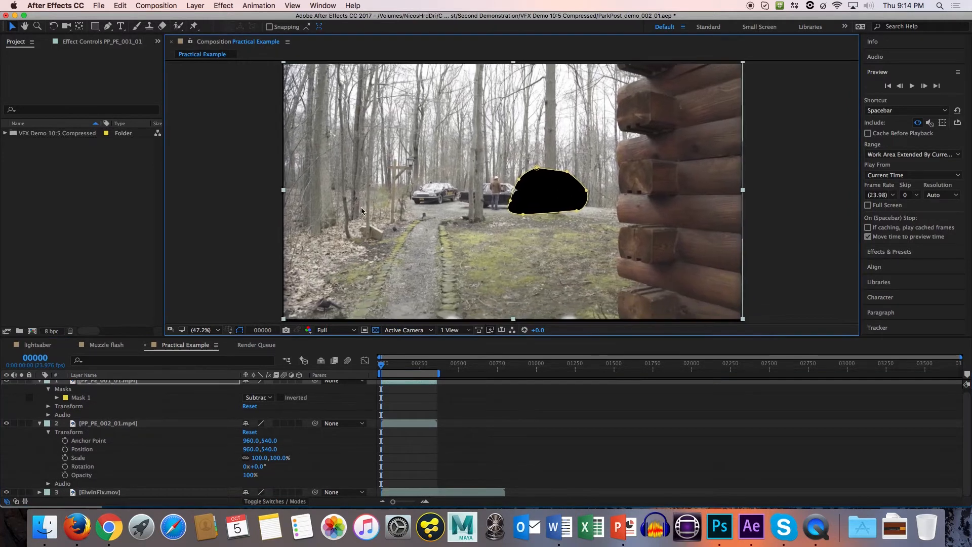
left_click(895, 266)
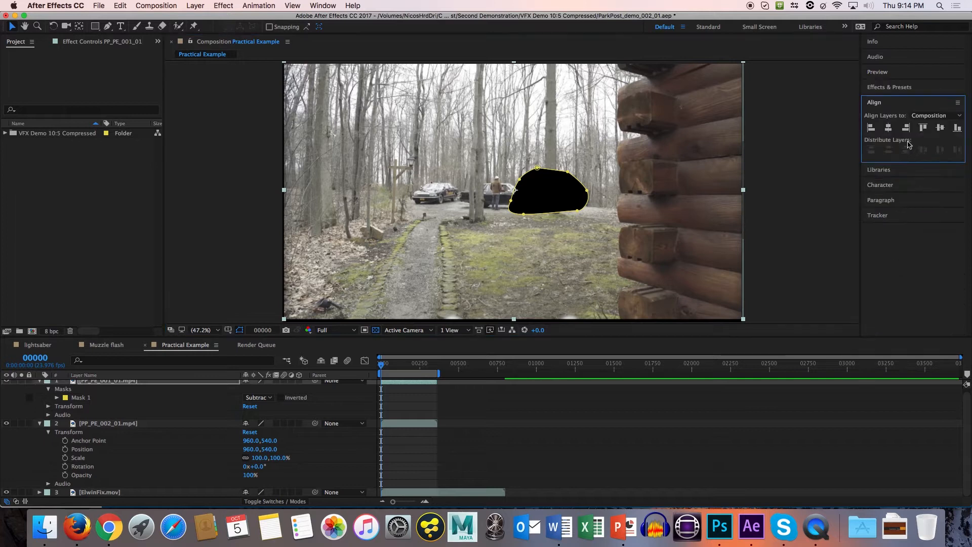
left_click(888, 128)
left_click(940, 128)
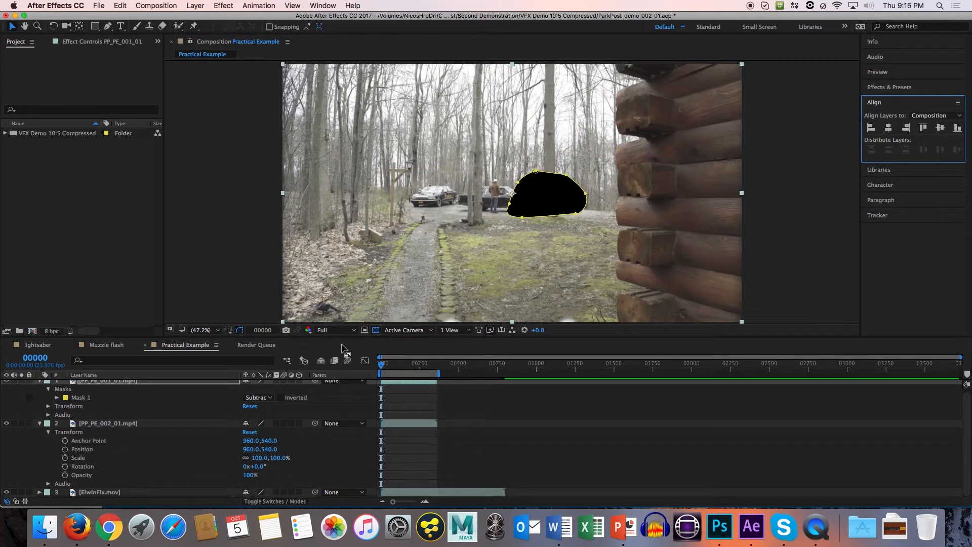
Delete Mask 1 from the PP_PE_001_01.mp4 layer and collapse the properties of both PP_PE footage layers.
left_click(93, 398)
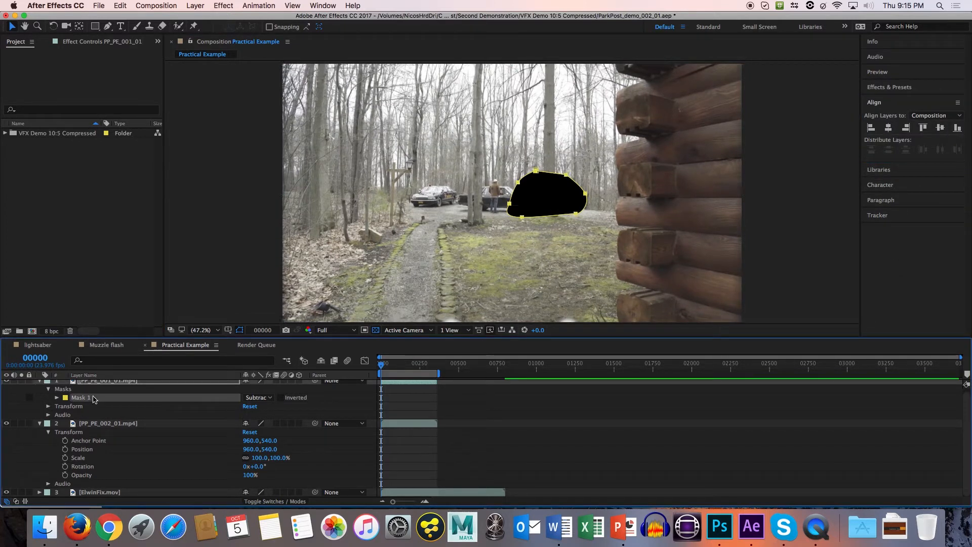
key("Delete")
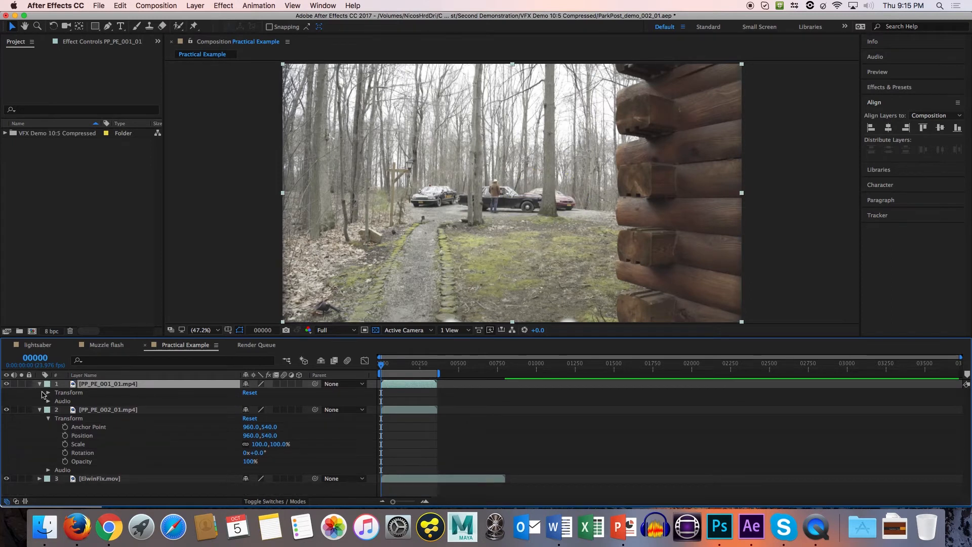
left_click(40, 410)
left_click(39, 384)
left_click(111, 420)
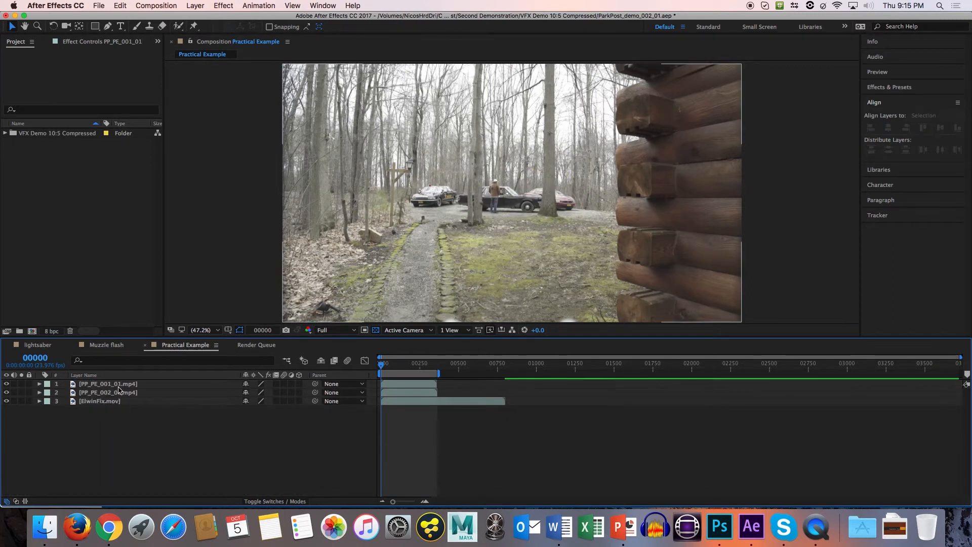
Draw a closed curved Pen mask on the PP_PE_001_01.mp4 layer around the red car, tree base and front of the black car.
left_click(119, 385)
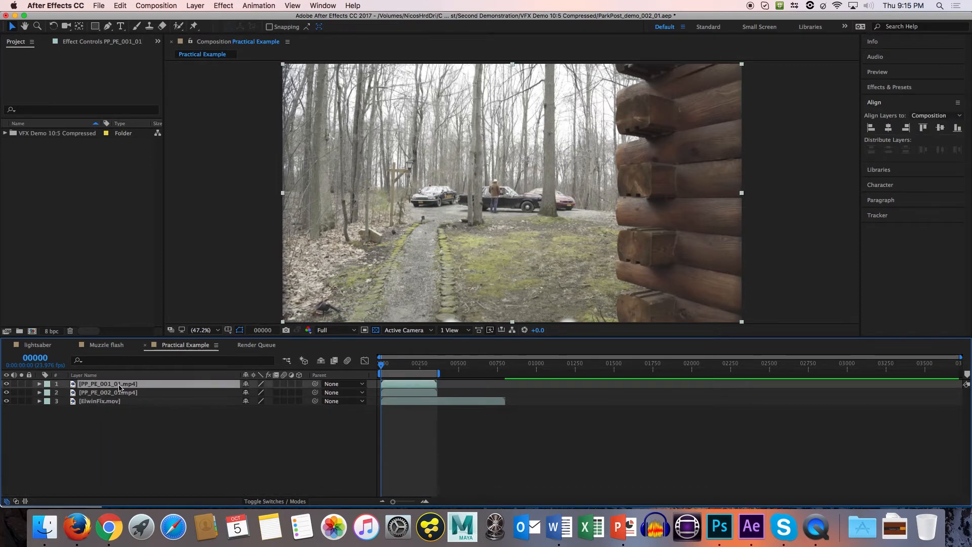
left_click(107, 26)
left_click(531, 181)
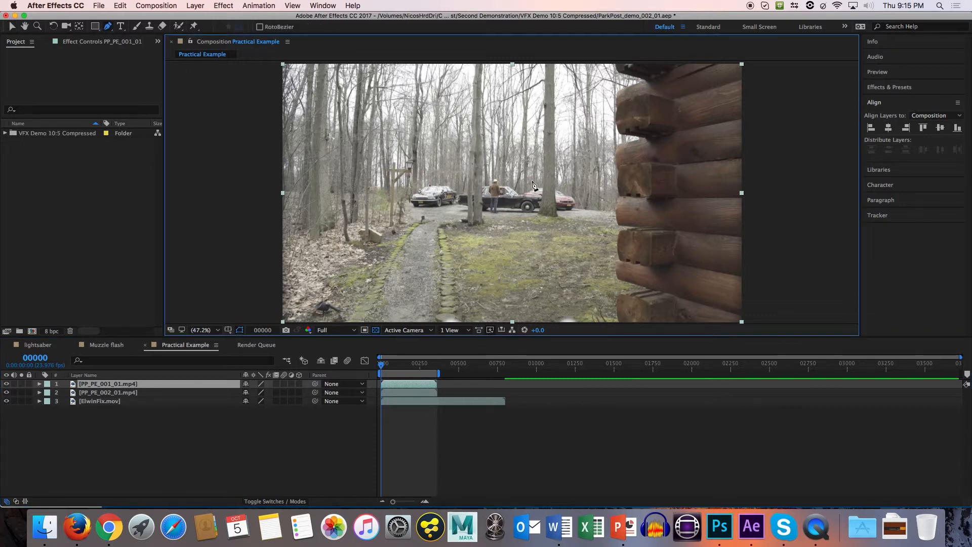
left_click_drag(563, 183, 578, 184)
left_click(503, 185)
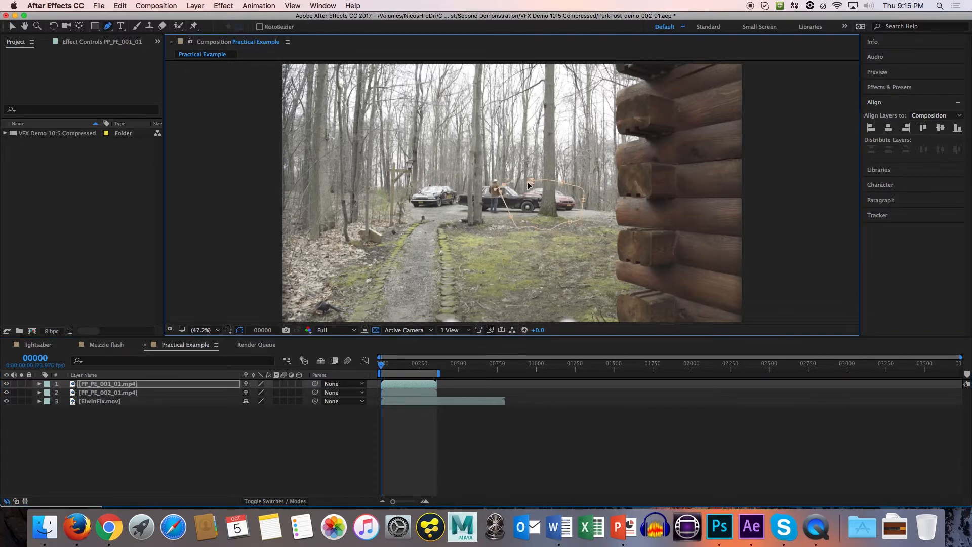
left_click(531, 181)
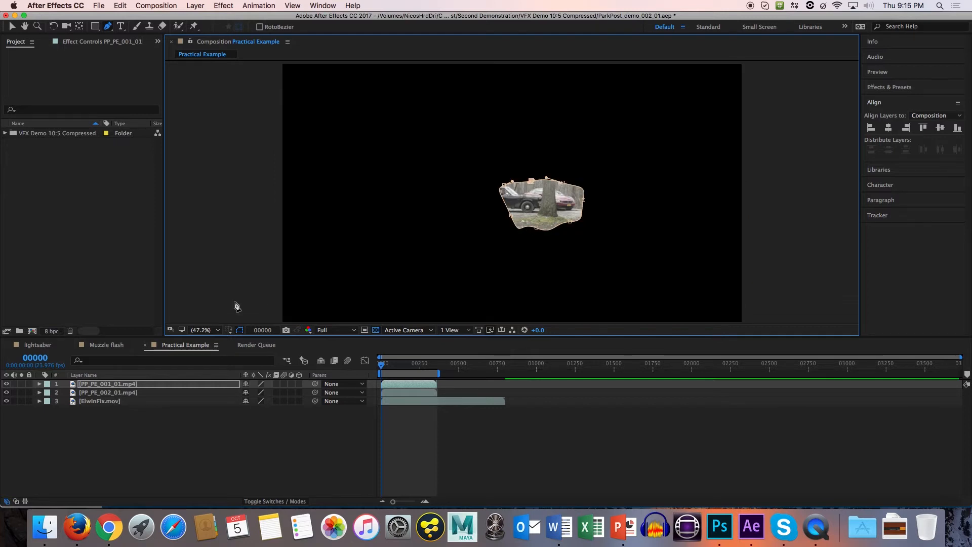
Shift the PP_PE_002_01.mp4 layer slightly up and to the left, and hide it to check the layer beneath.
left_click(86, 394)
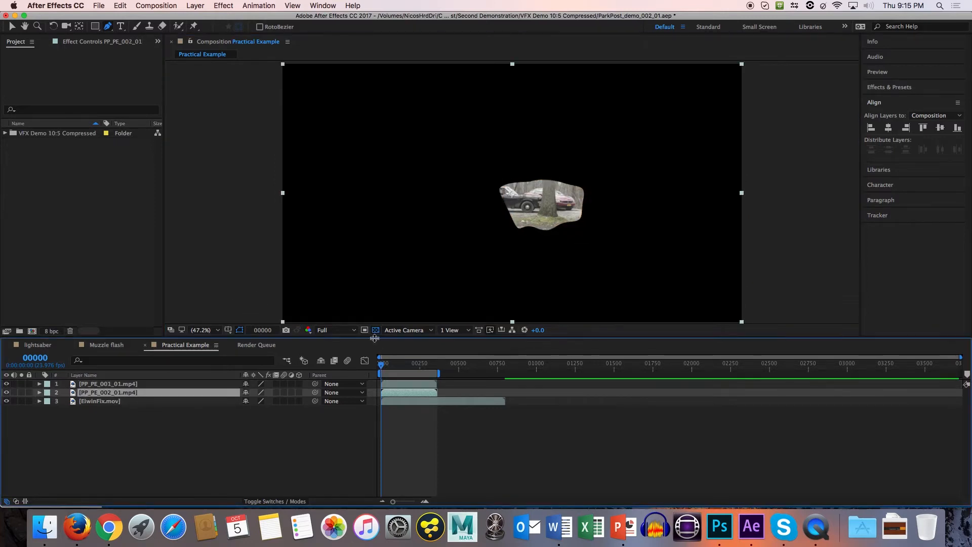
left_click(376, 330)
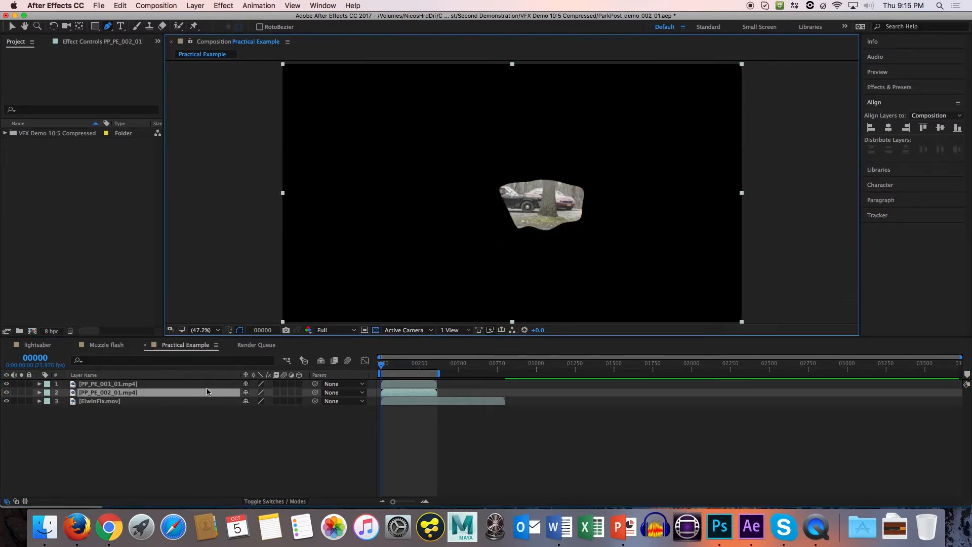
mouse_move(145, 393)
left_mouse_down()
mouse_move(141, 385)
mouse_move(127, 396)
left_mouse_up()
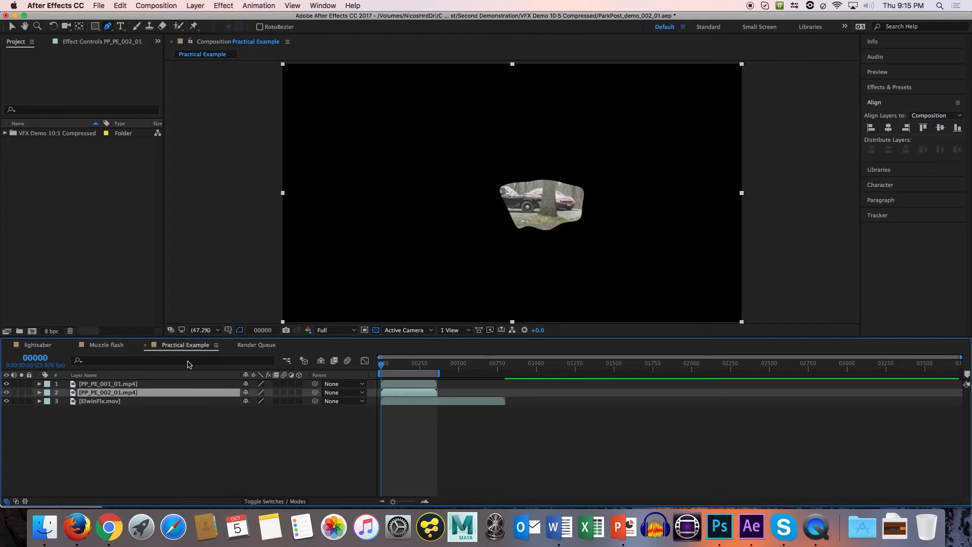
key("v")
mouse_move(347, 289)
left_mouse_down()
mouse_move(380, 288)
mouse_move(336, 282)
left_mouse_up()
left_click(6, 392)
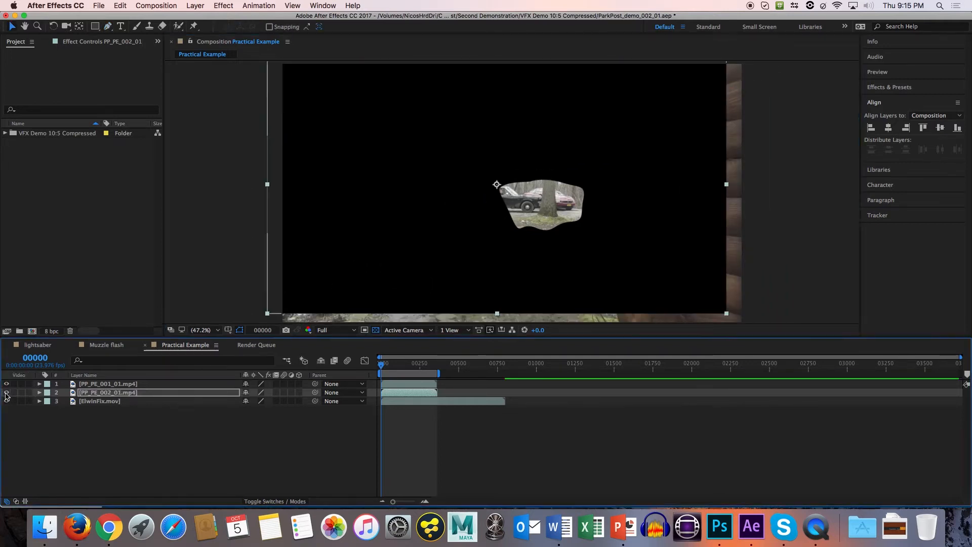
Open the PP_PE_002_01.mp4 layer in its own viewer, scrub to frame 00590, and return to the Practical Example composition.
left_click(110, 393)
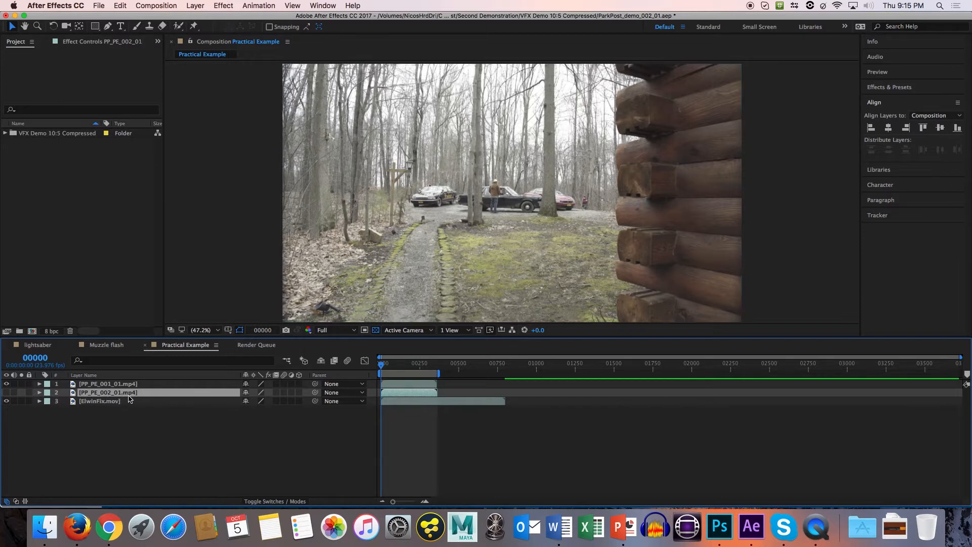
double_click(401, 395)
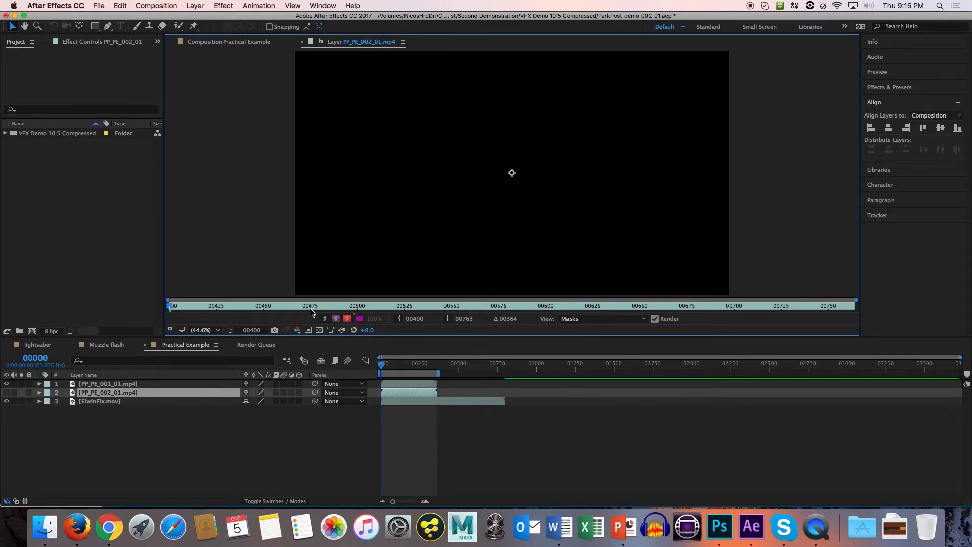
left_click_drag(311, 310, 526, 307)
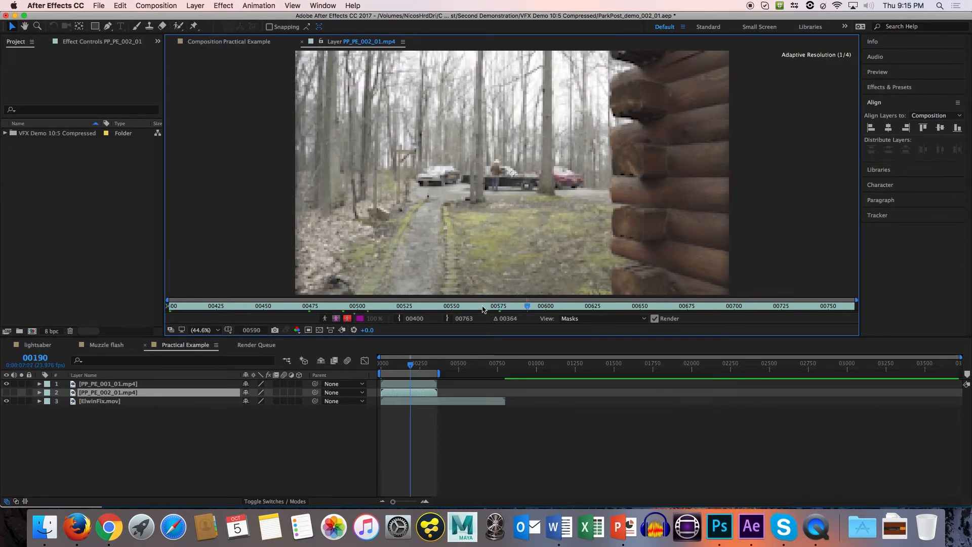
left_click(242, 43)
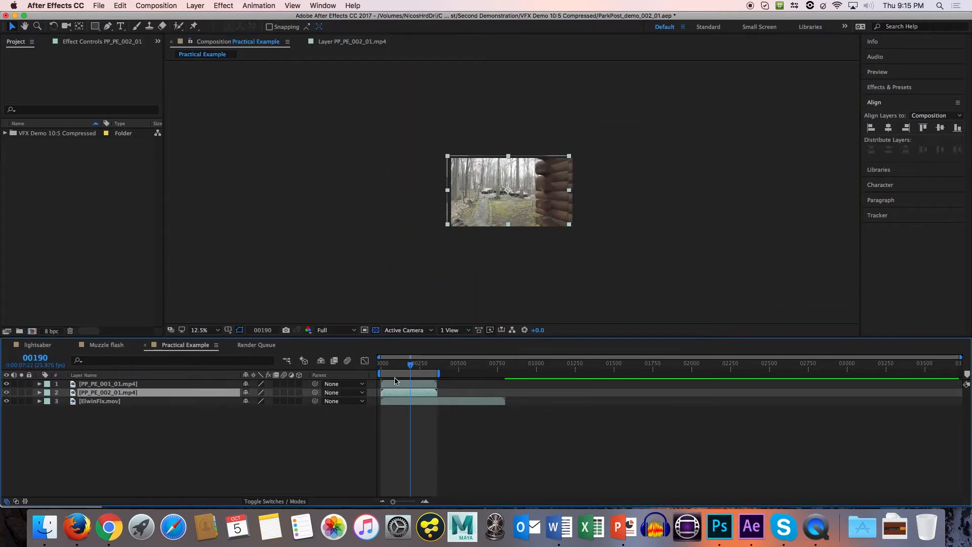
Go to frame 00075 and centre the PP_PE_002_01.mp4 layer horizontally and vertically in the composition.
left_click_drag(414, 369, 393, 365)
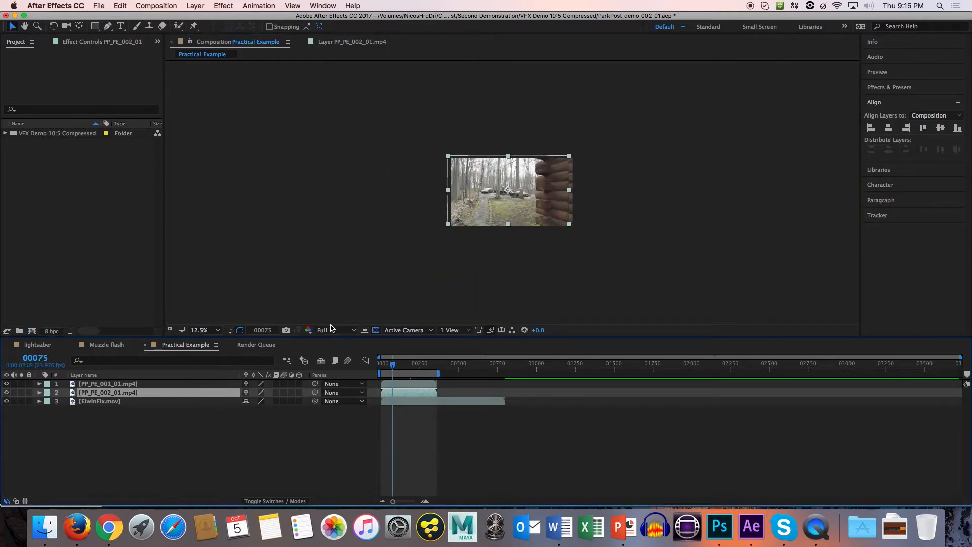
left_click(346, 294)
scroll(345, 289, "up", 5)
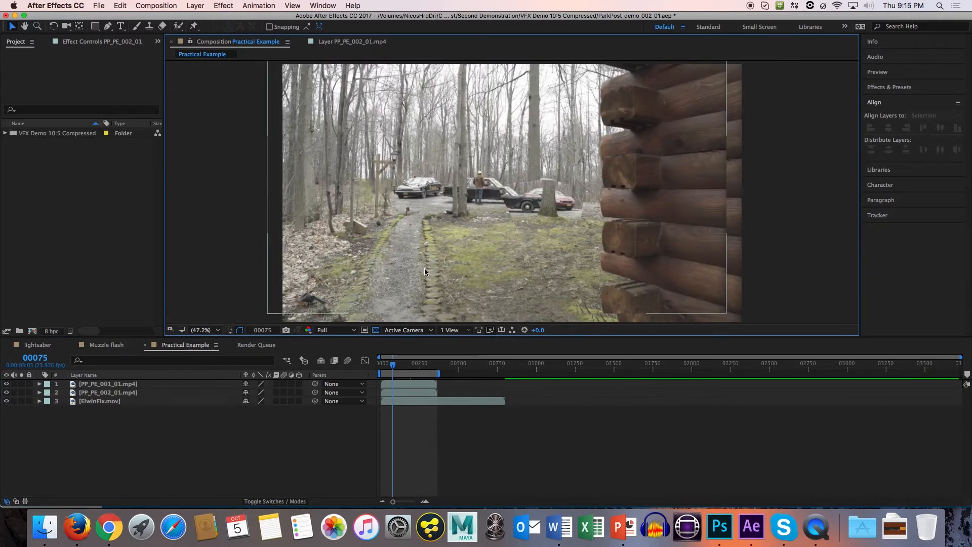
mouse_move(424, 268)
left_mouse_down()
mouse_move(456, 283)
mouse_move(441, 278)
left_mouse_up()
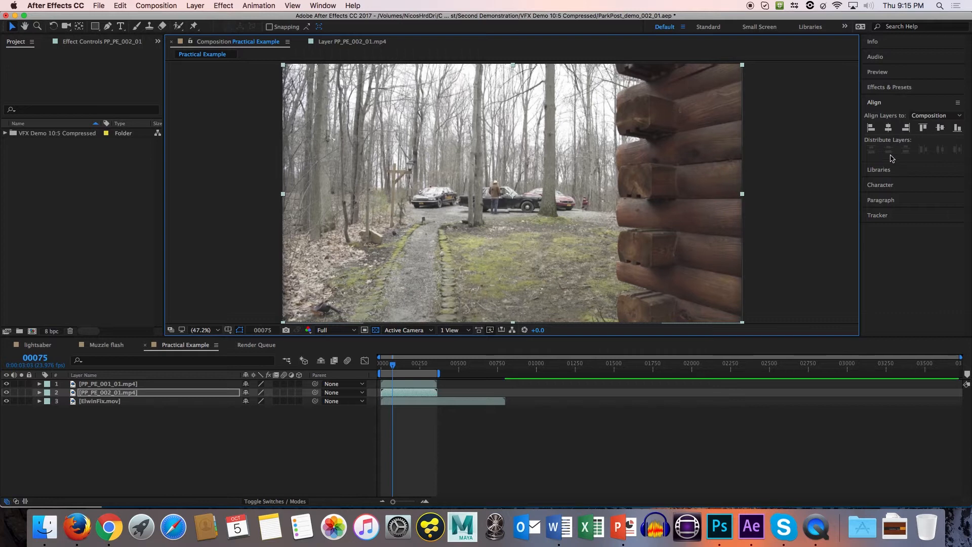
left_click(889, 130)
left_click(940, 130)
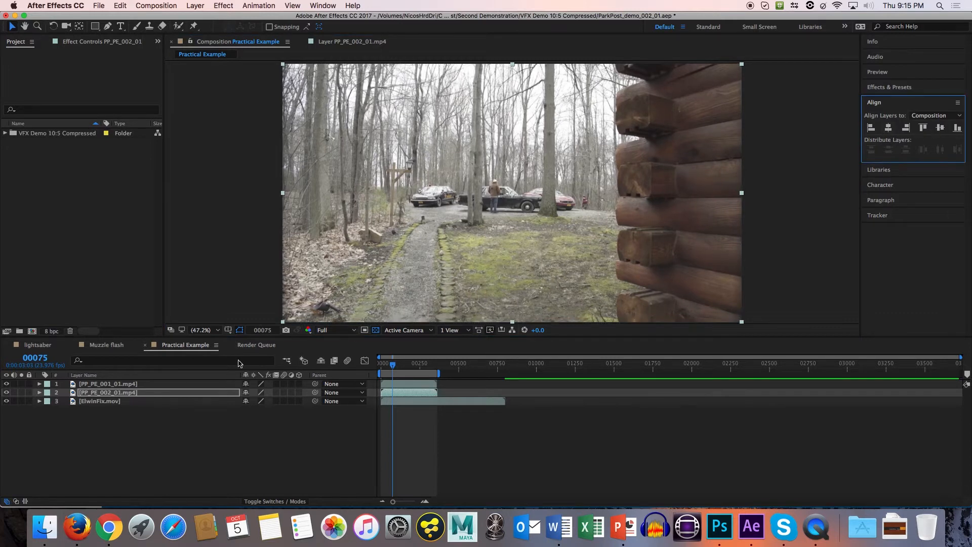
Set the mode of Mask 1 on the PP_PE_001_01.mp4 layer to Subtract.
left_click(89, 384)
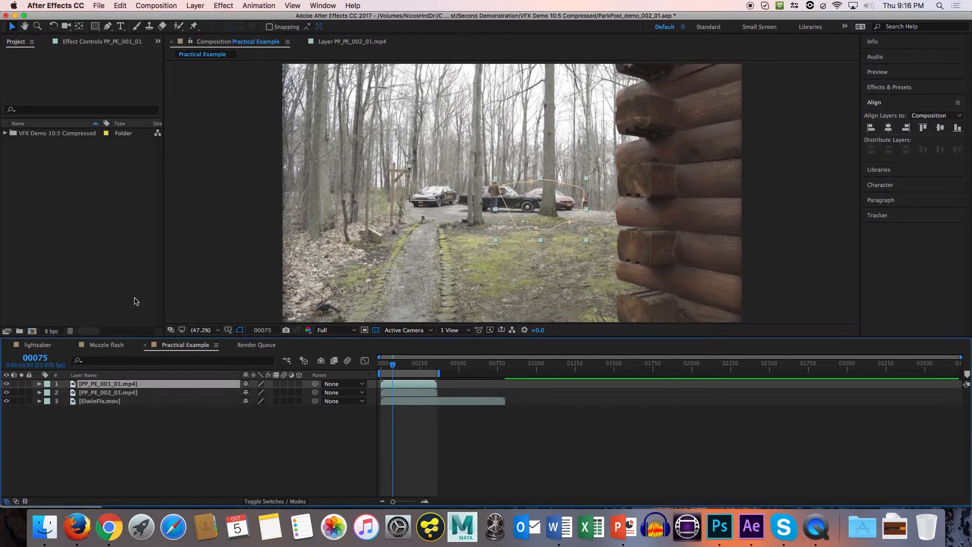
left_click(108, 26)
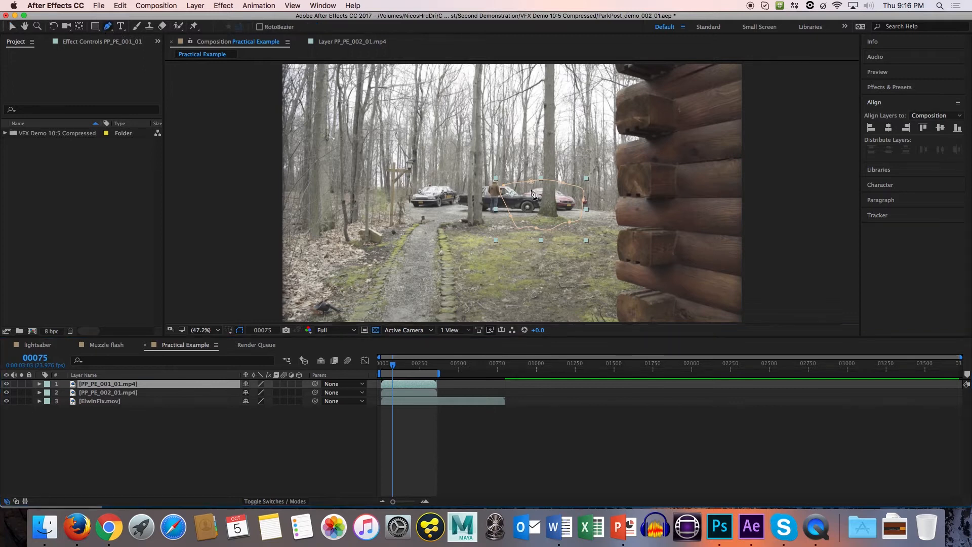
scroll(436, 200, "down", 3)
left_click(39, 384)
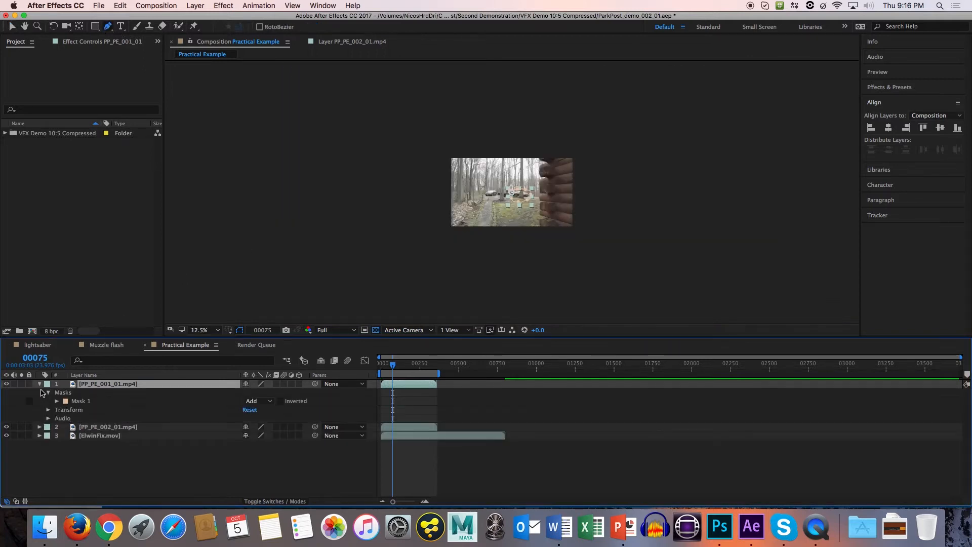
left_click(65, 401)
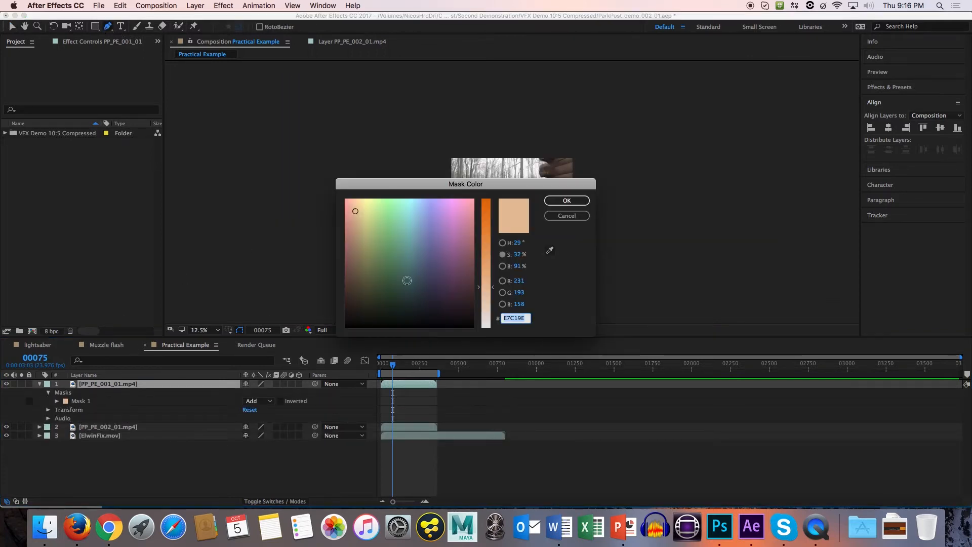
key("Escape")
key("shift+slash")
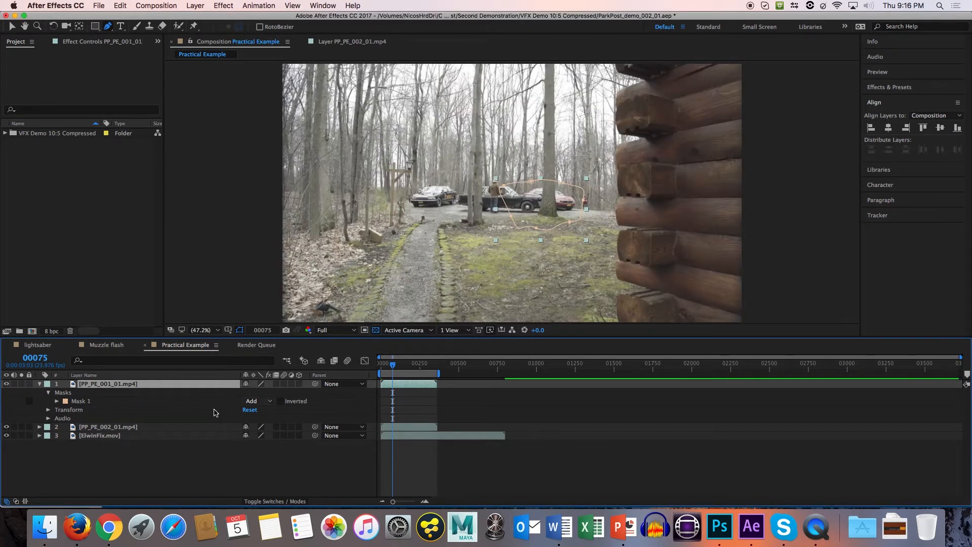
left_click(263, 400)
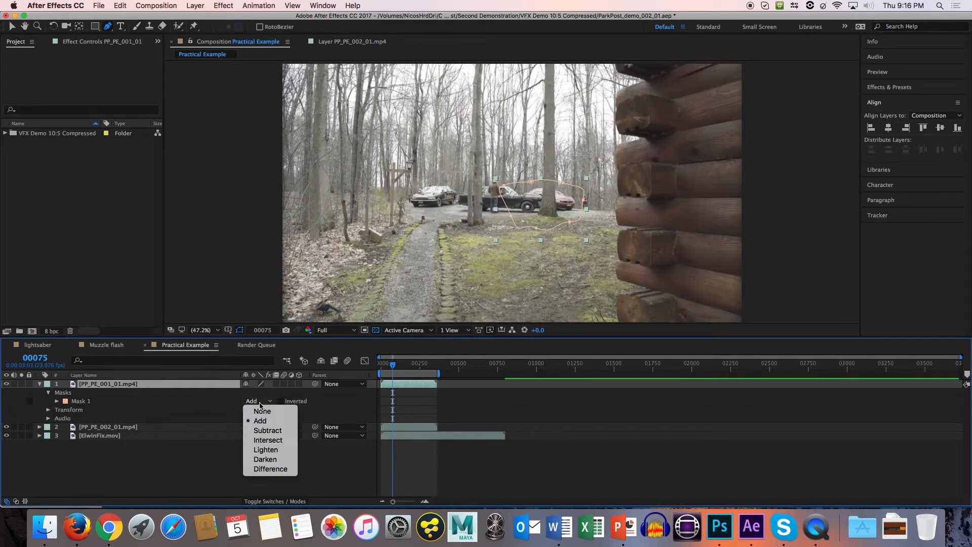
left_click(265, 430)
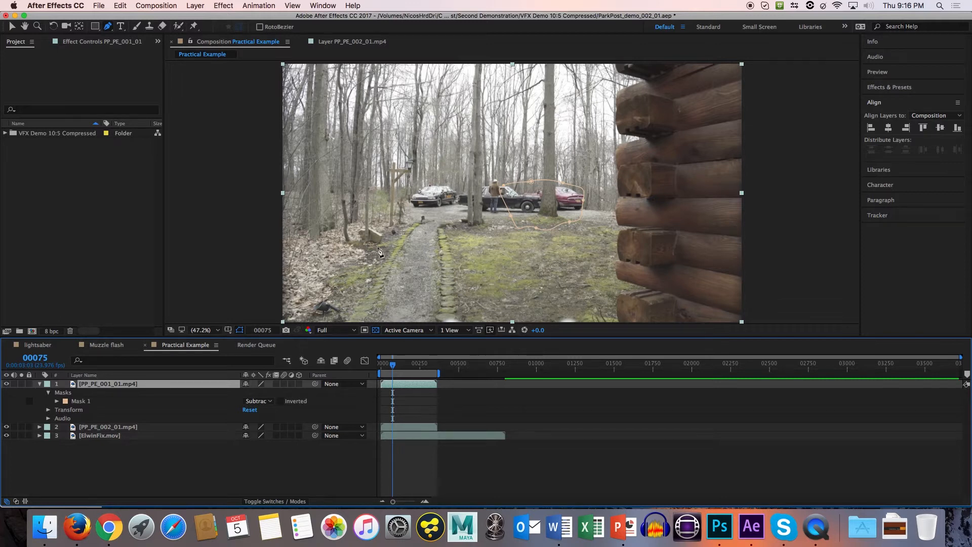
Solo the PP_PE_001_01.mp4 layer to check the area cut out by Mask 1, and deselect the layer.
left_click(80, 401)
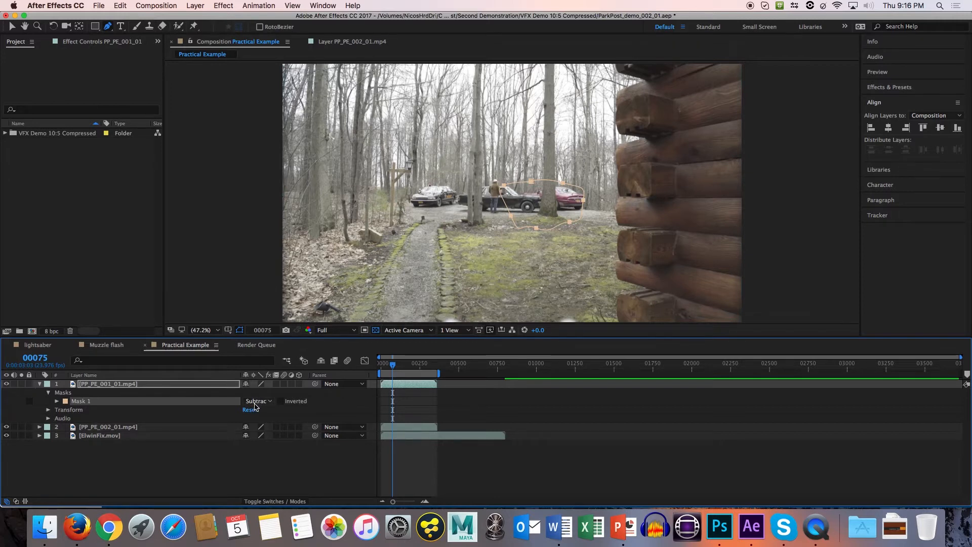
left_click(258, 403)
left_click(258, 403)
scroll(349, 309, "down", 3)
left_click(21, 384)
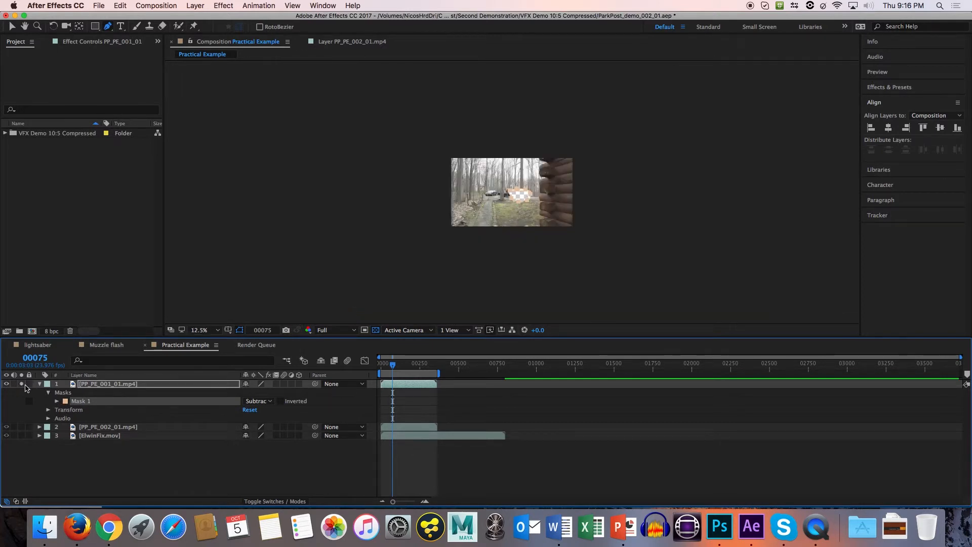
key("shift+slash")
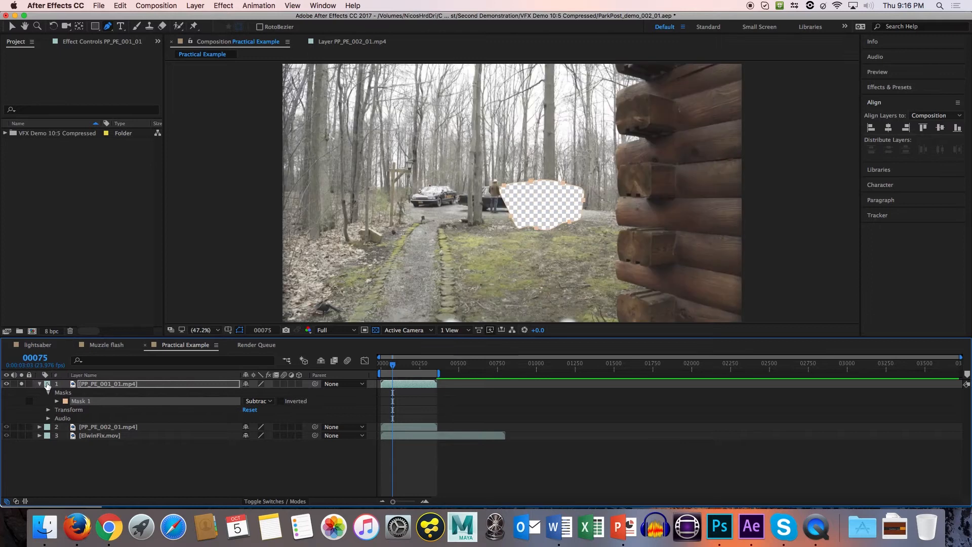
key("v")
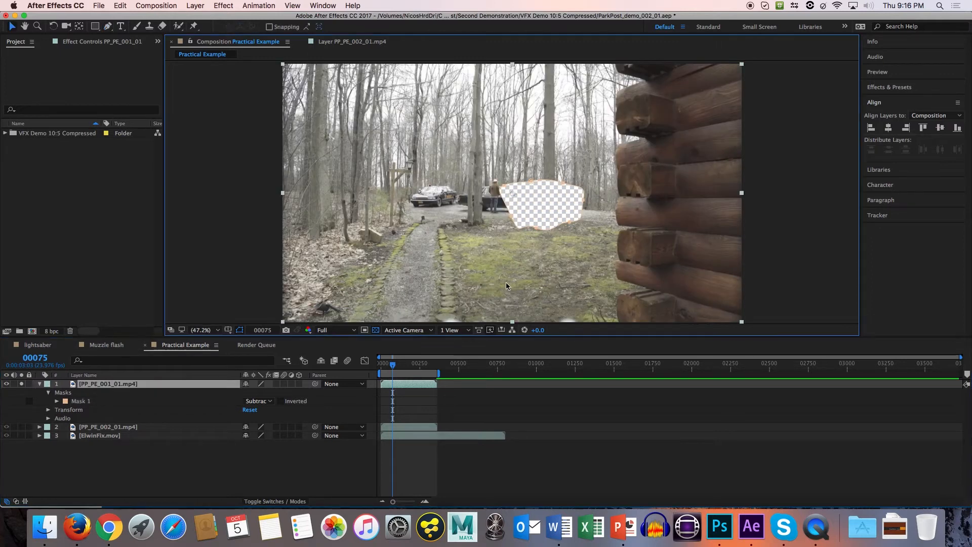
left_click(799, 251)
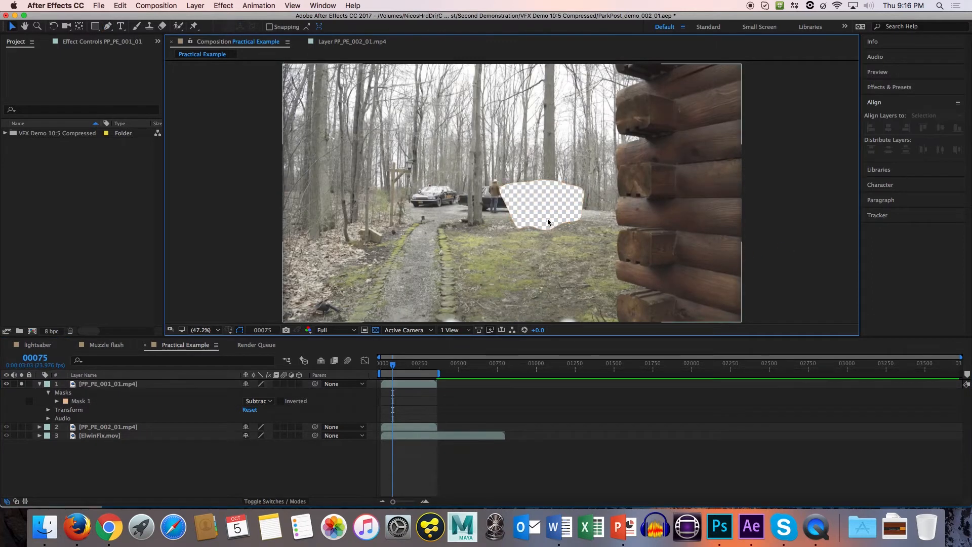
Inspect the cut-out's lower edge up close and set the feather of Mask 1 to 21 pixels.
scroll(547, 218, "down", 2)
scroll(545, 219, "up", 7)
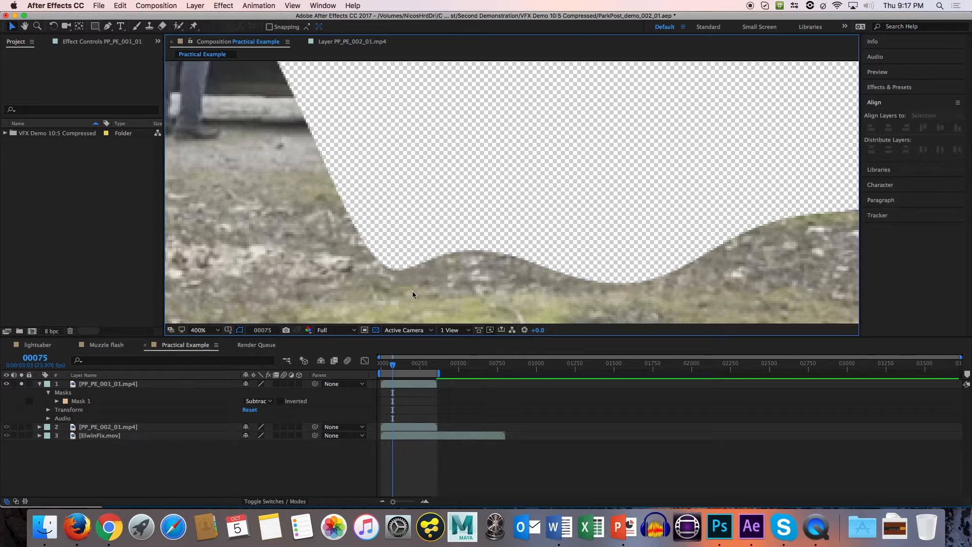
left_click(58, 402)
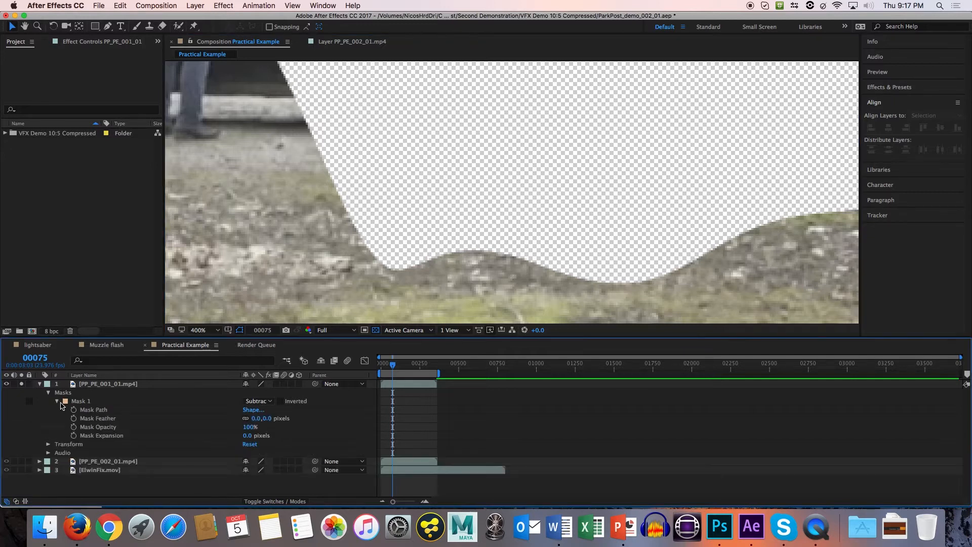
left_click(85, 401)
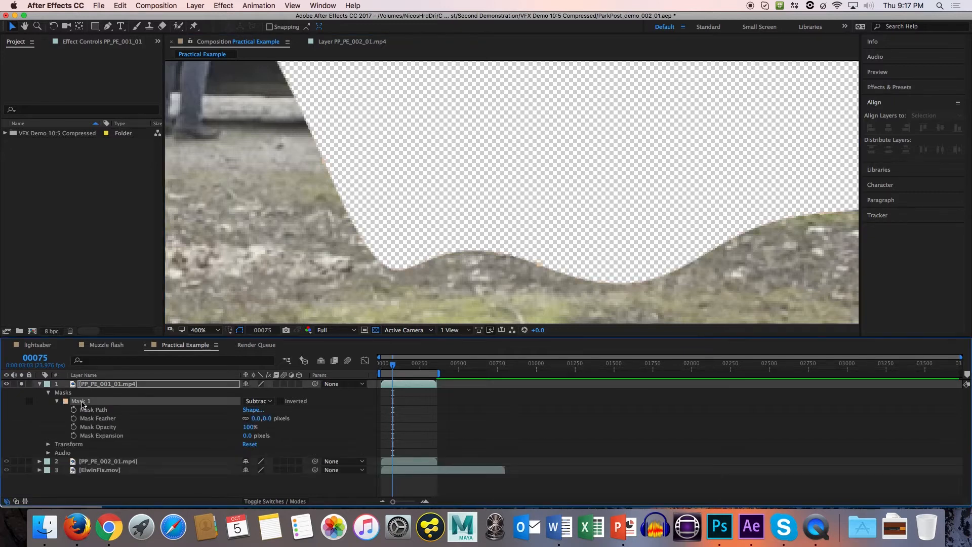
left_click(111, 421)
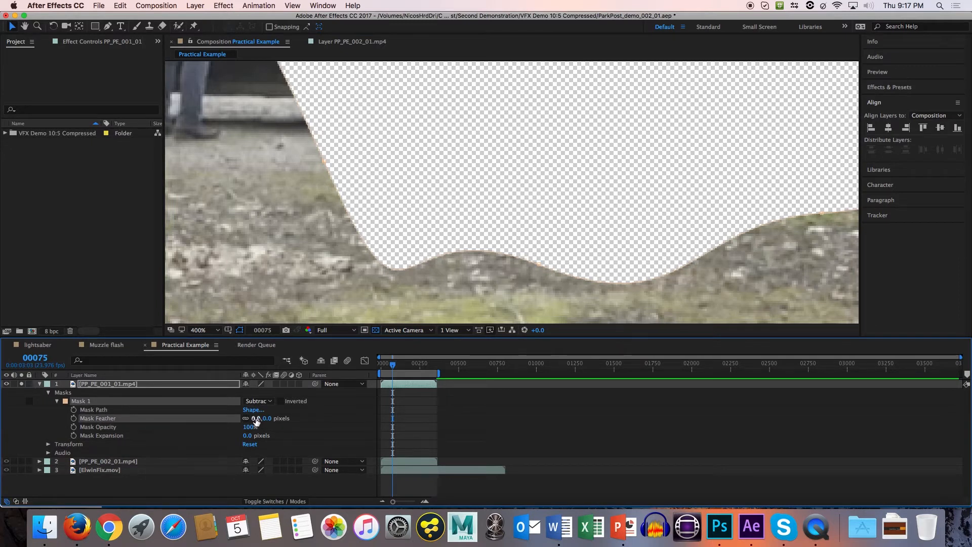
left_click_drag(256, 421, 266, 420)
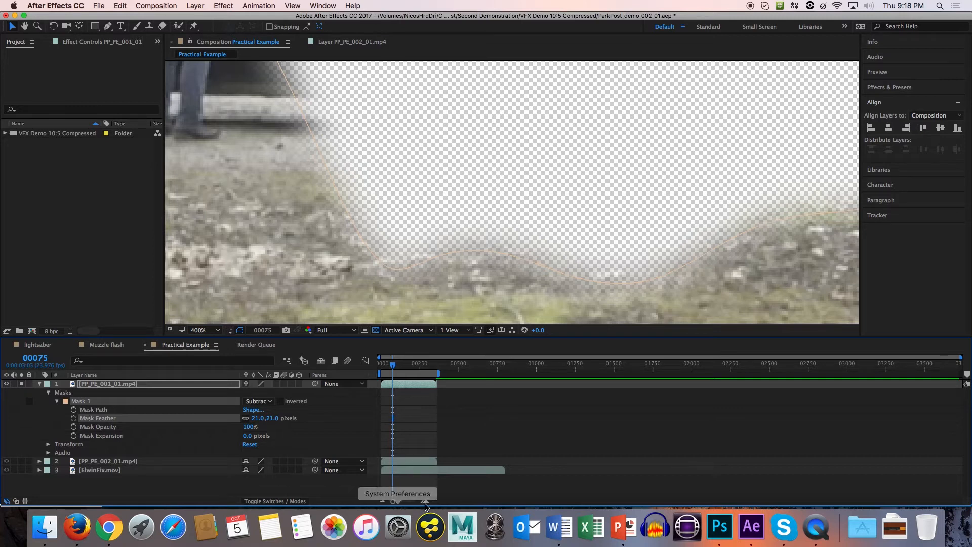
Switch to Skype, try a video call to the Park post - 8/27/17 Admin group, and close its call screen.
left_click(791, 530)
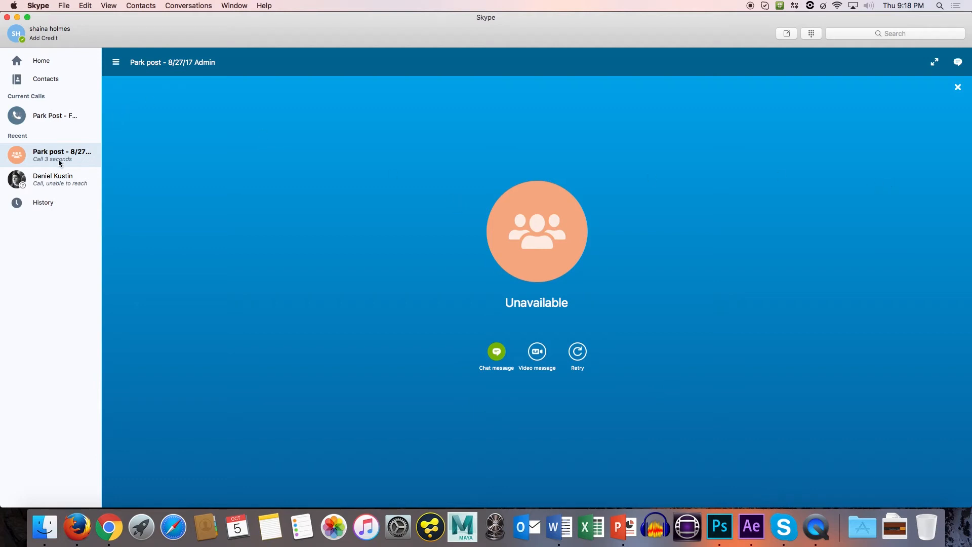
left_click(55, 203)
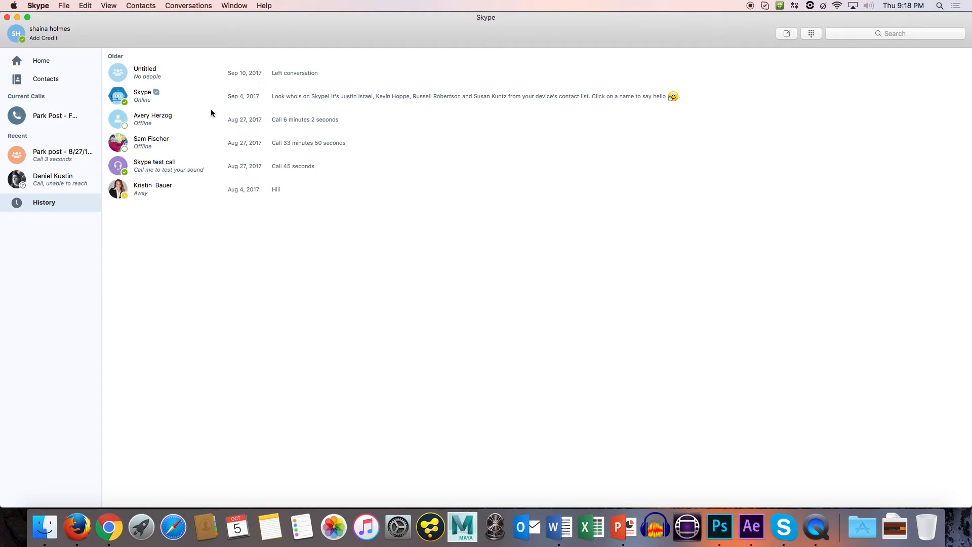
left_click(56, 154)
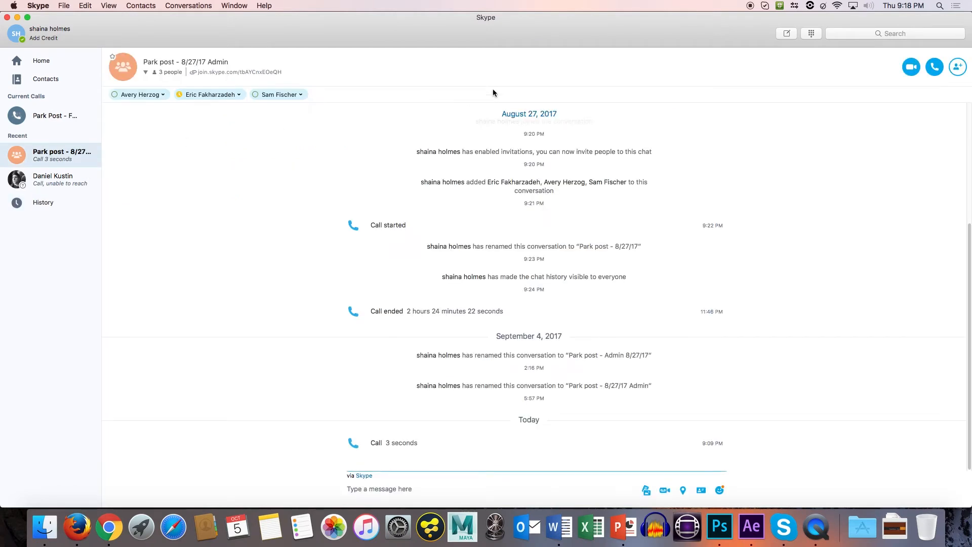
left_click(909, 68)
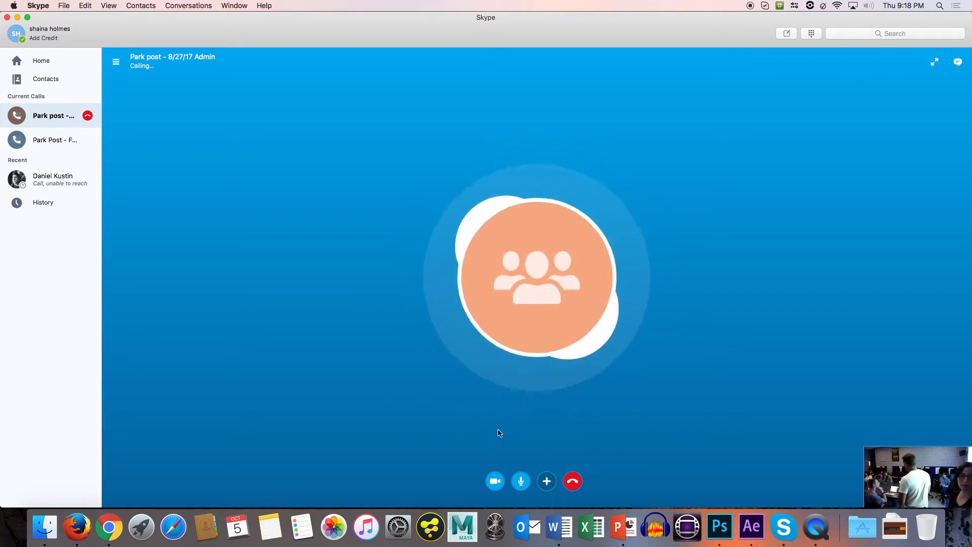
left_click(494, 481)
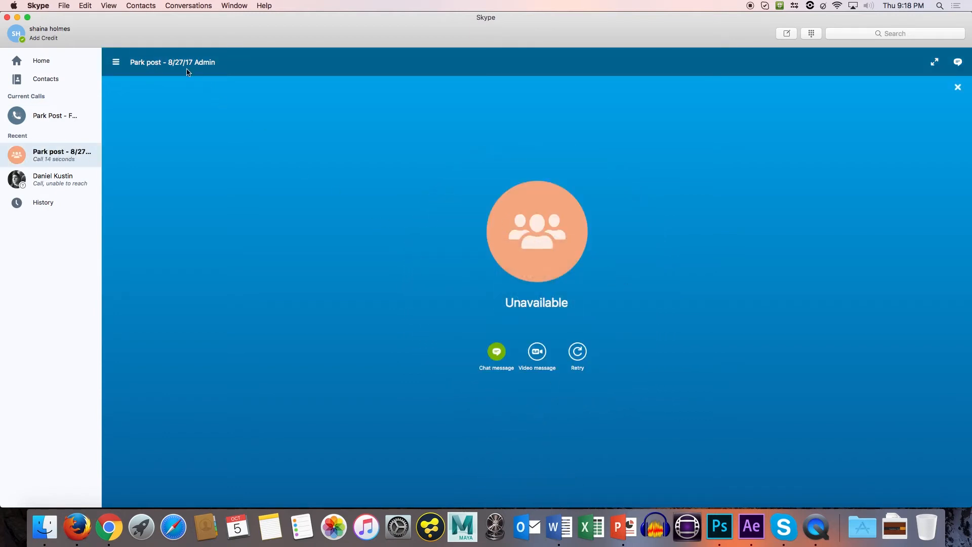
left_click(116, 62)
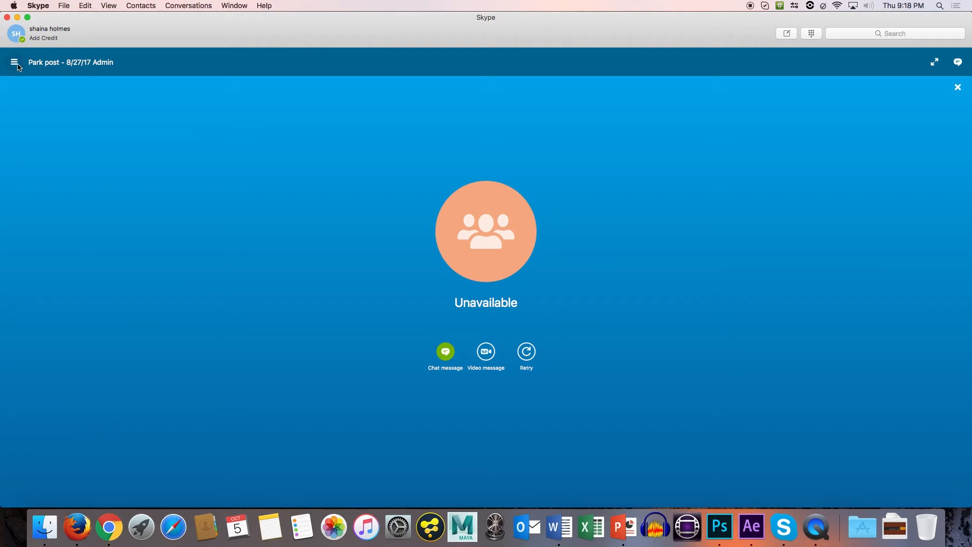
left_click(16, 63)
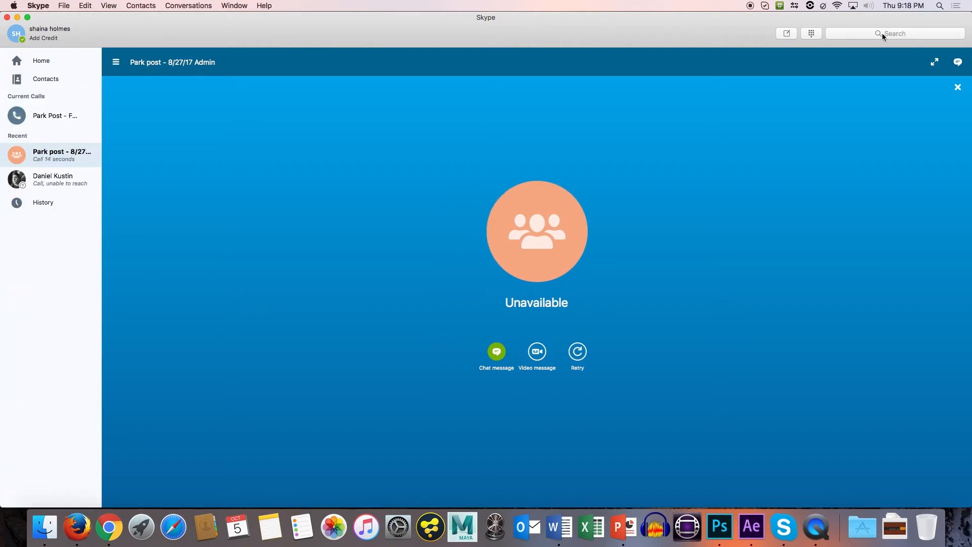
left_click(957, 87)
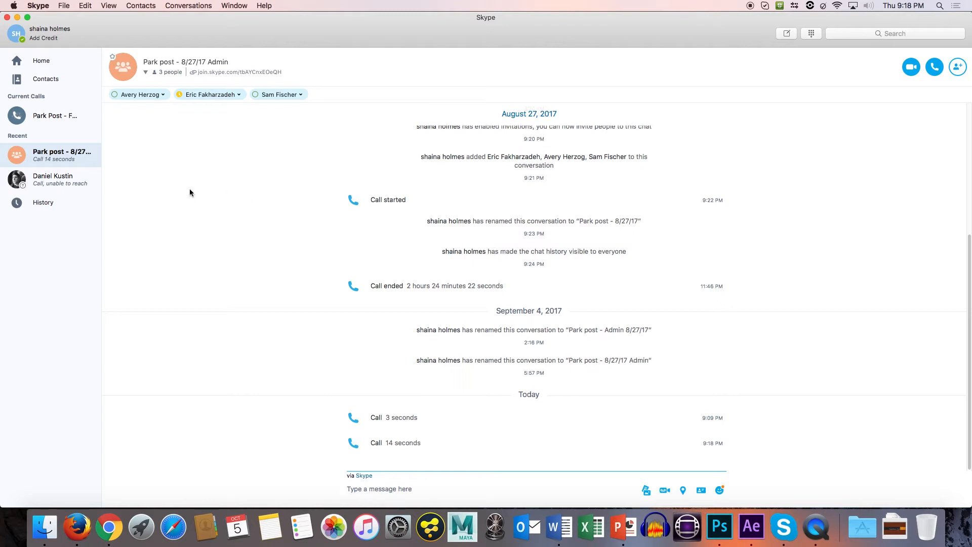
Try to join the ongoing Park Post - Fall 2017 group call and switch on the camera.
left_click(51, 118)
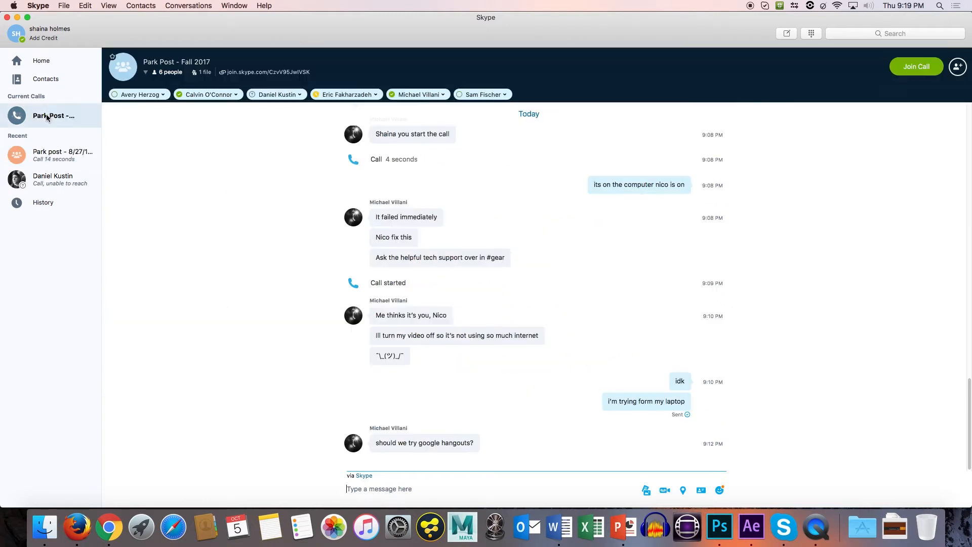
left_click(917, 69)
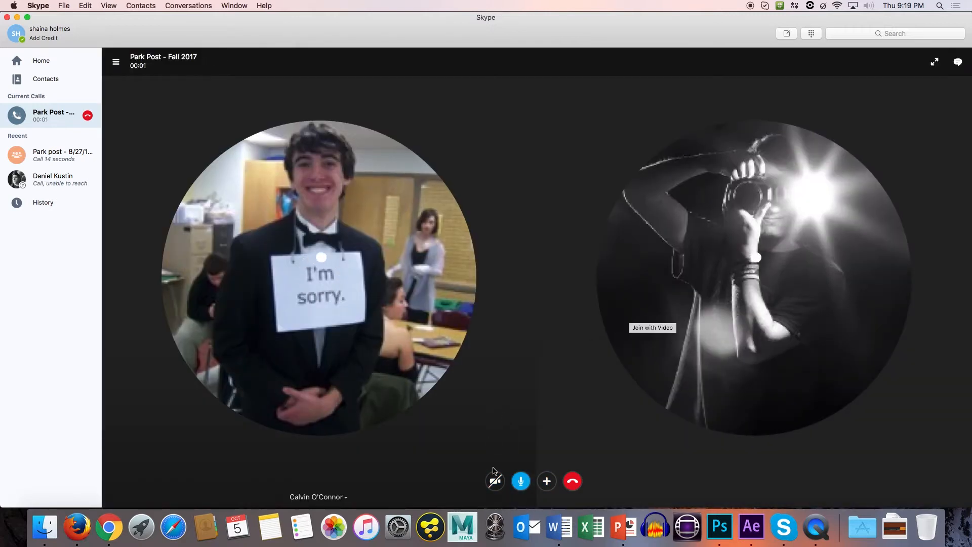
left_click(495, 480)
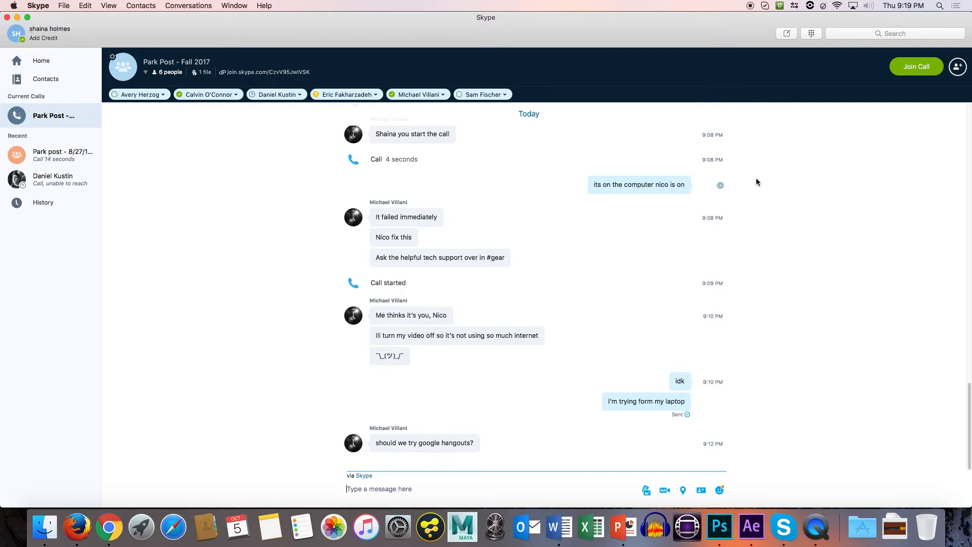
left_click(897, 66)
Join the IthacaCollege Wi-Fi network with the account username and password, accepting its certificate and updating the trust settings.
left_click(837, 5)
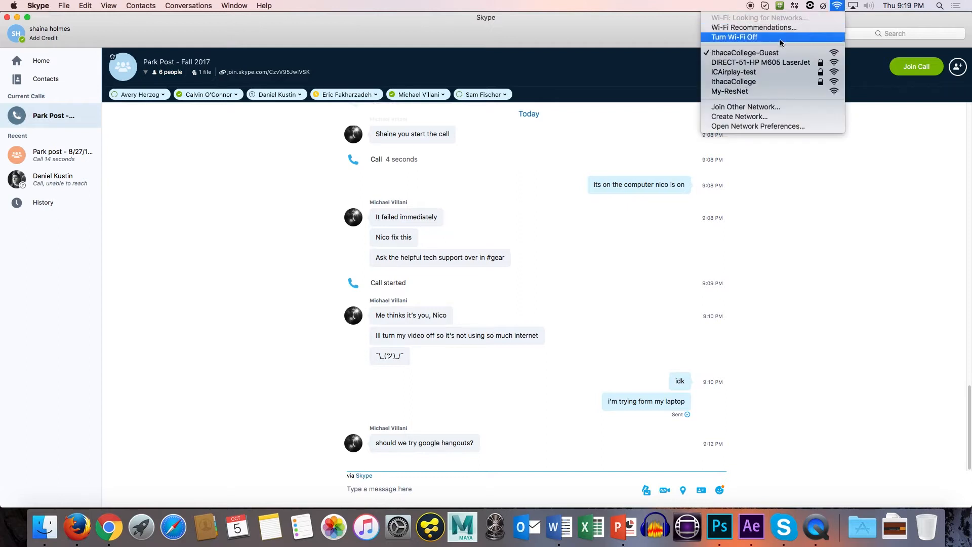
left_click(771, 84)
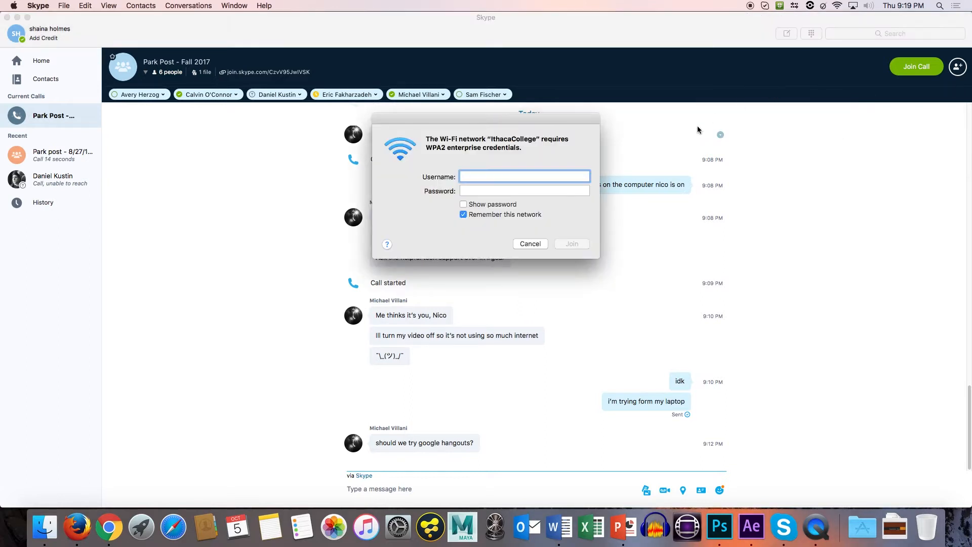
key("Tab")
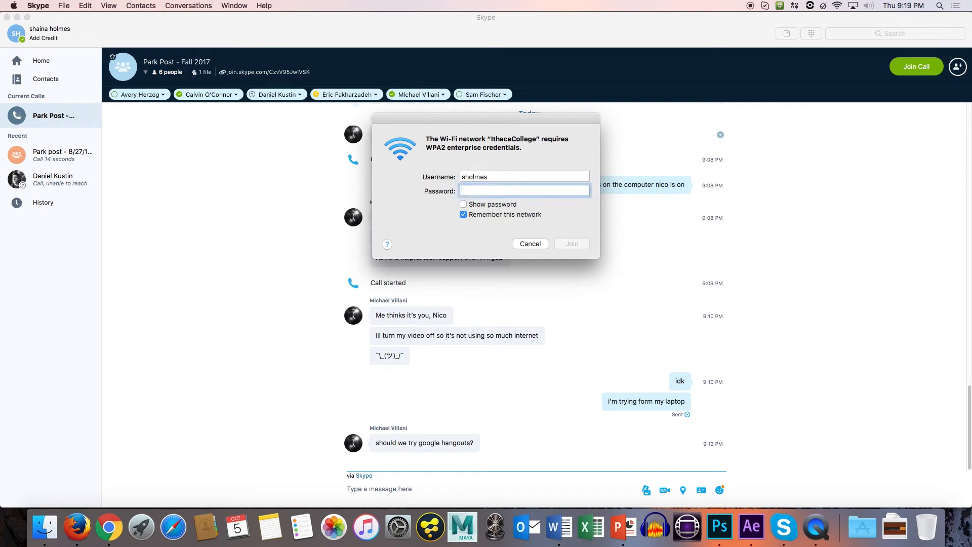
type("•••••••••")
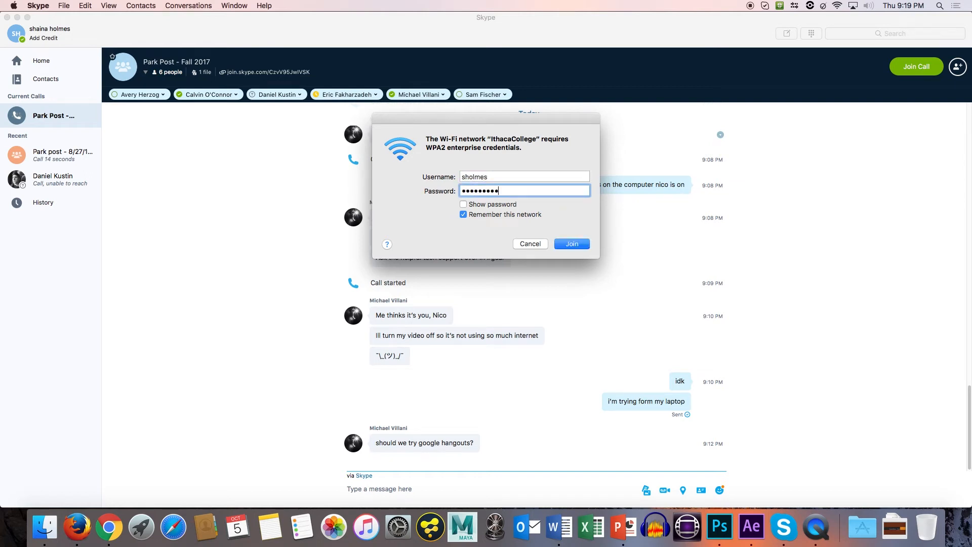
key("Return")
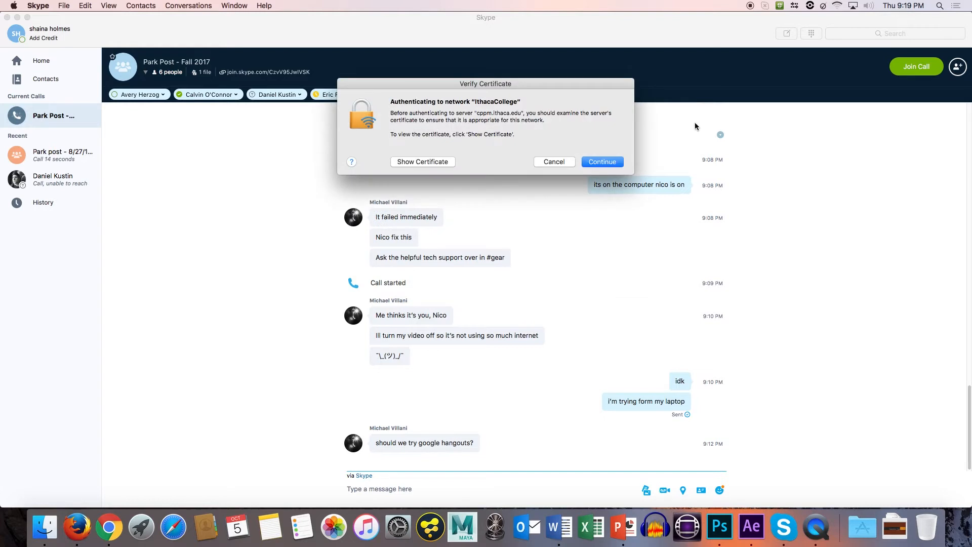
left_click(614, 162)
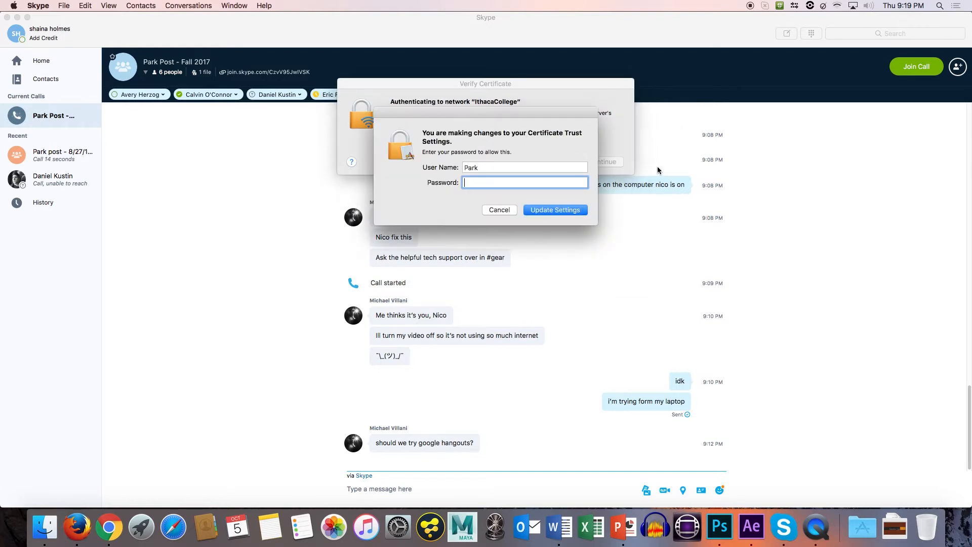
left_click(561, 212)
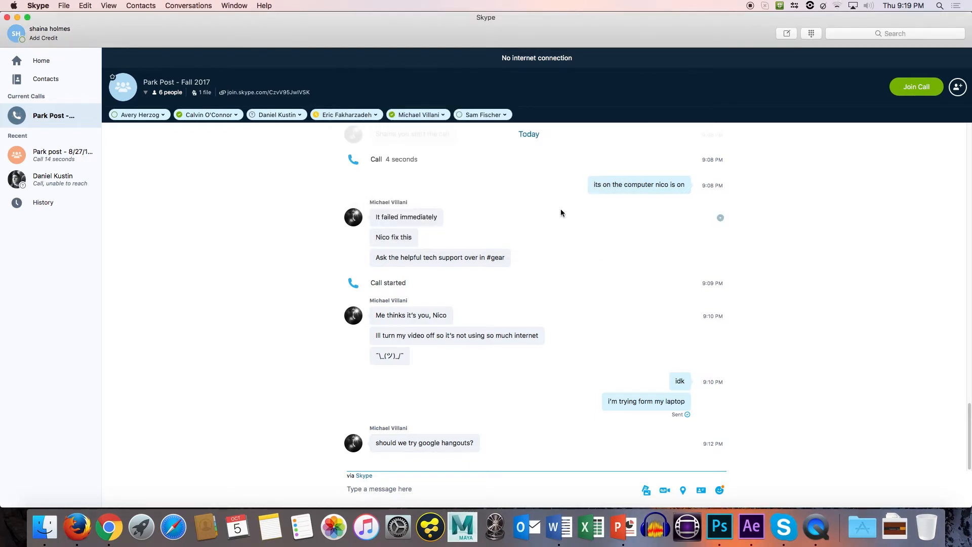
Rejoin the Park Post - Fall 2017 group call with the camera on and share the entire screen.
left_click(905, 72)
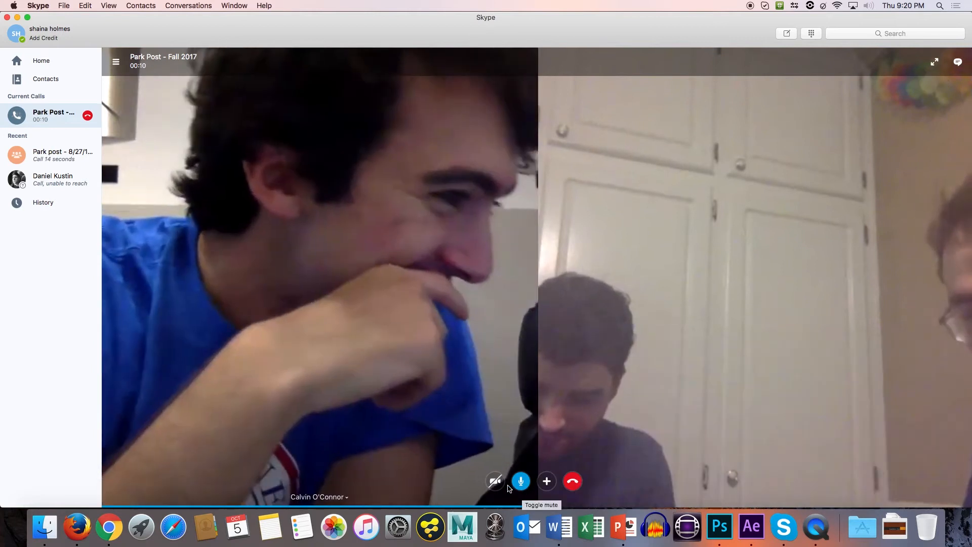
left_click(495, 481)
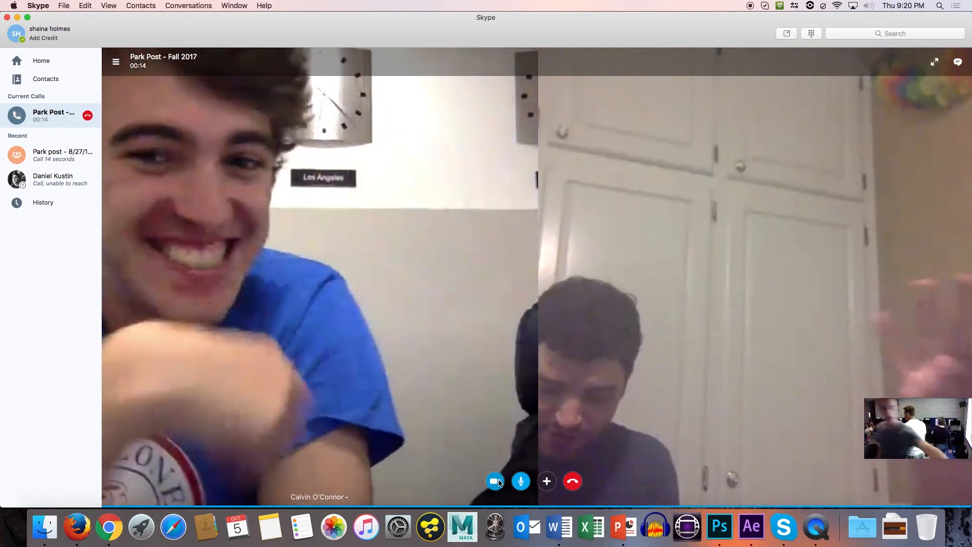
left_click(548, 480)
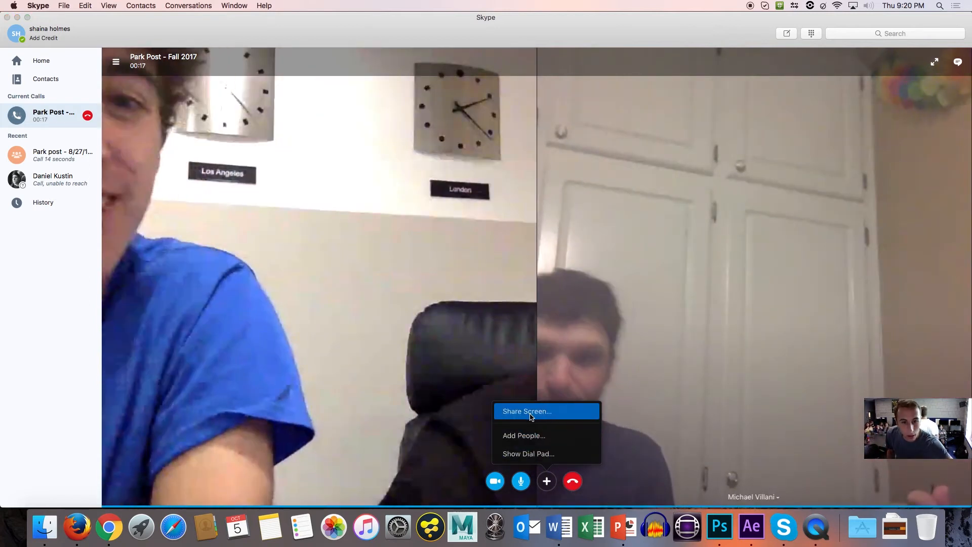
left_click(530, 416)
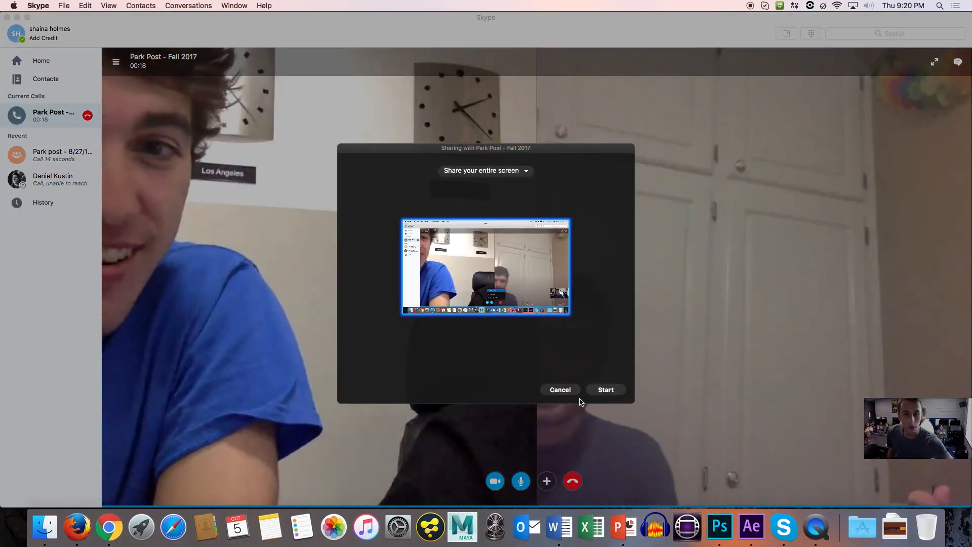
left_click(597, 392)
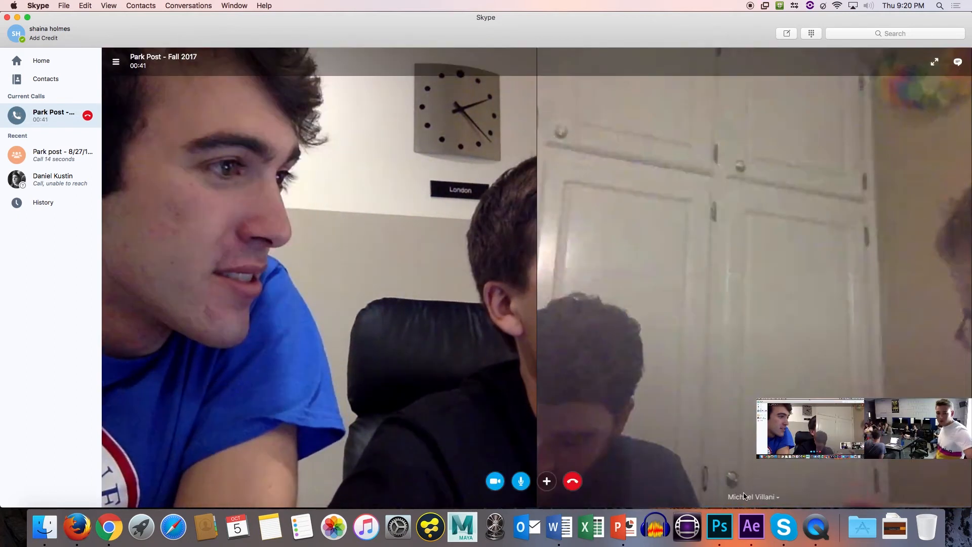
Return to After Effects, toggle the solo of PP_PE_001_01.mp4 to check the composite, and delete its Mask 1.
left_click(748, 529)
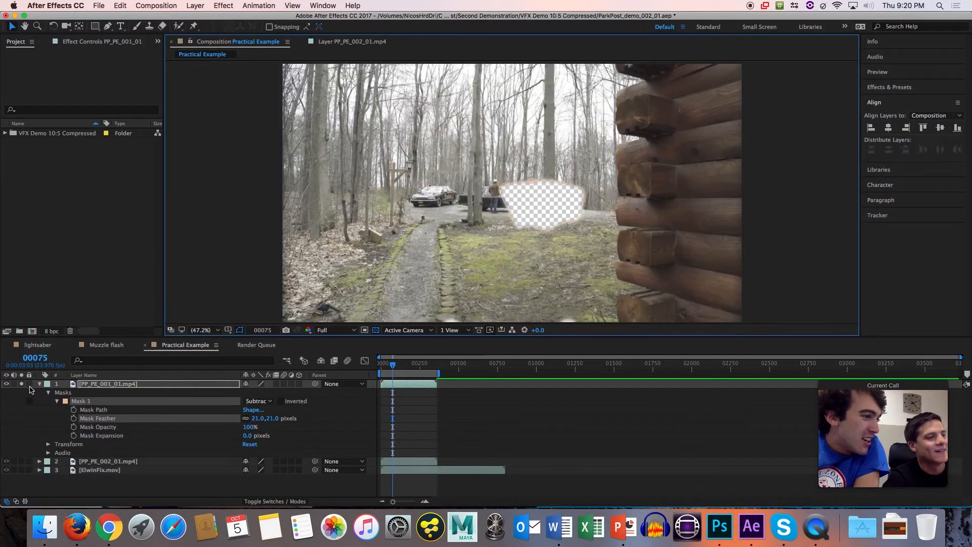
left_click(22, 385)
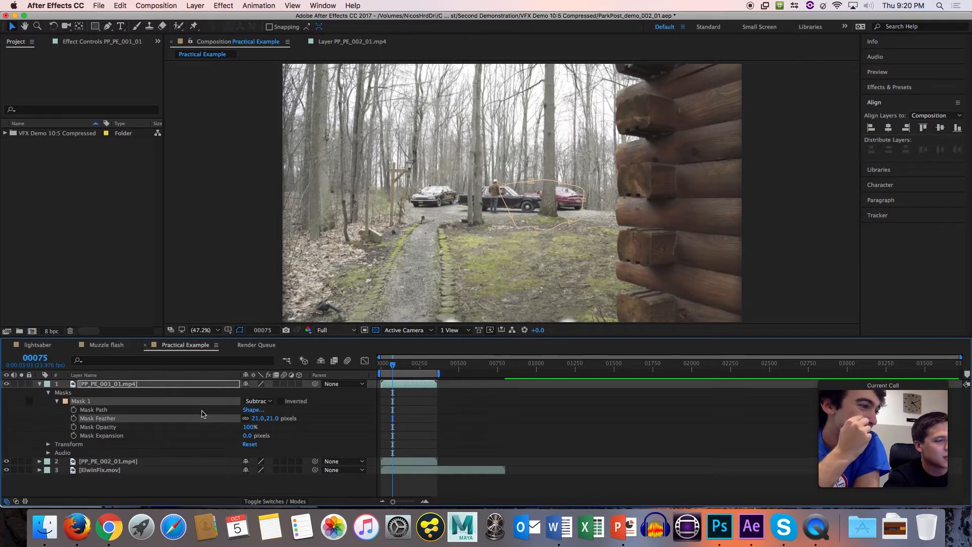
left_click(116, 385)
left_click(22, 385)
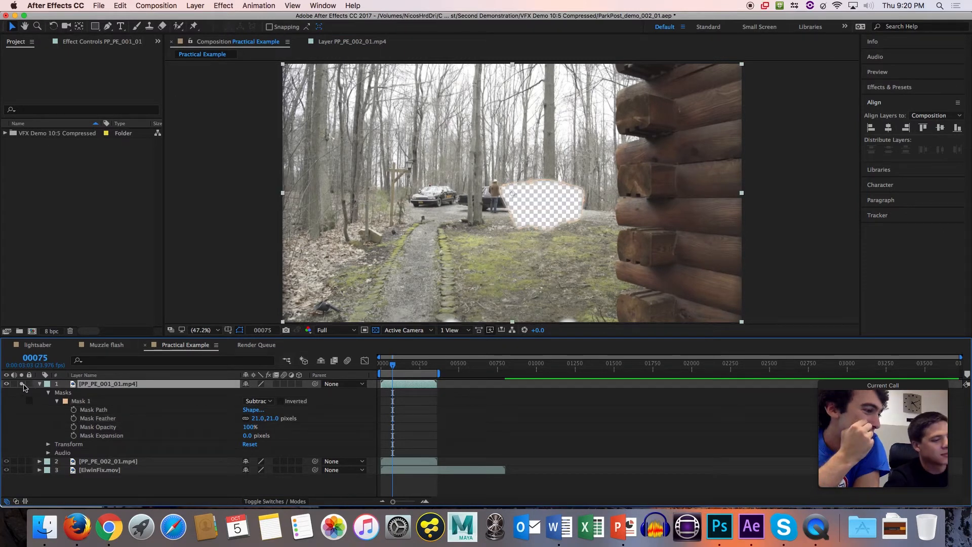
left_click(87, 400)
key("Delete")
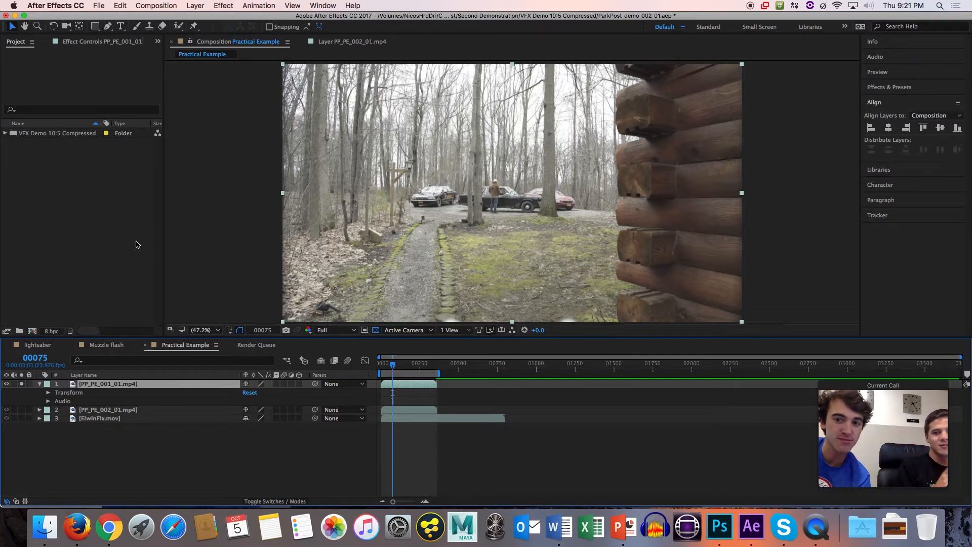
Open the Muzzle flash composition and hide Muzzle_flash_001.mov and Muzzle Flash_Final_001.mov so that only PP_MF_001_01.mp4 shows.
left_click(113, 347)
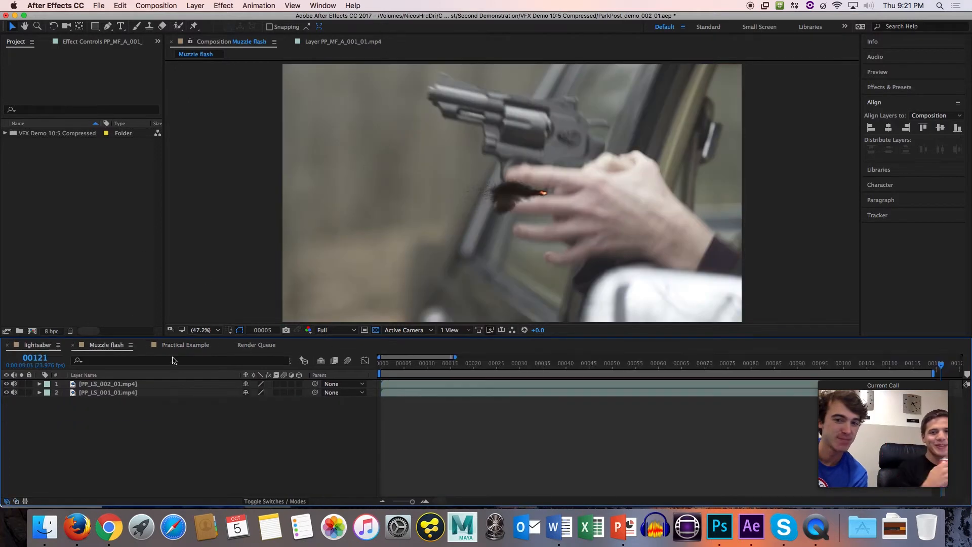
left_click(7, 384)
left_click(96, 401)
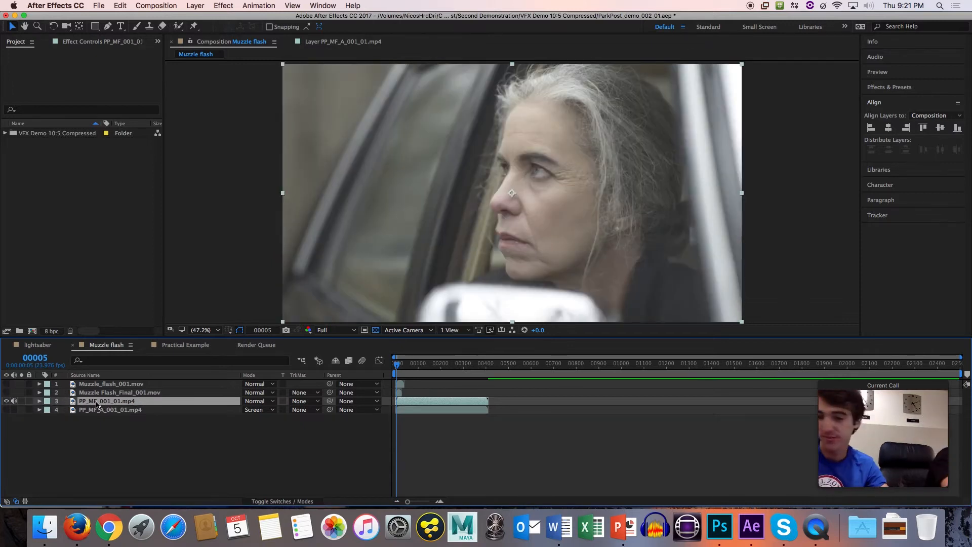
left_click(134, 409)
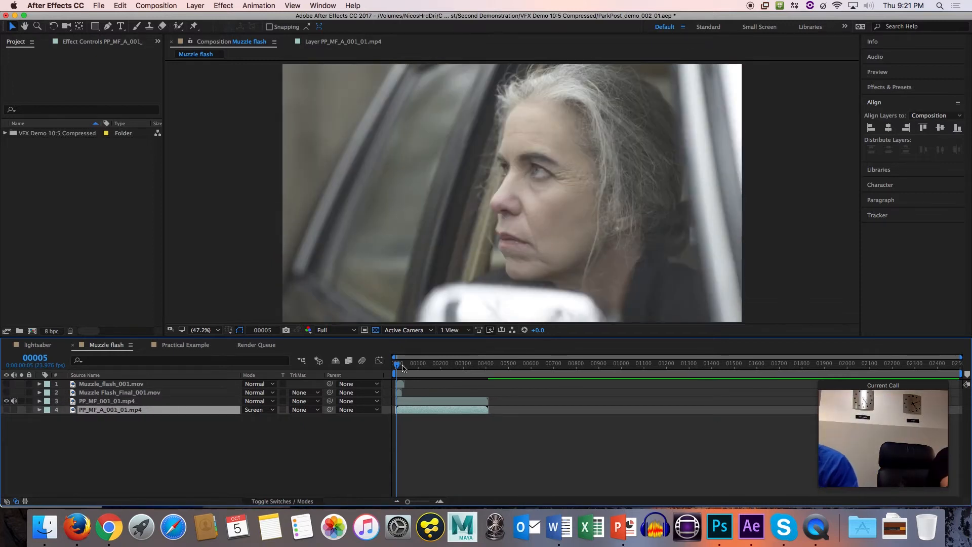
End the work area at frame 411, the last frame of the footage, and play a preview.
left_click_drag(401, 366, 487, 368)
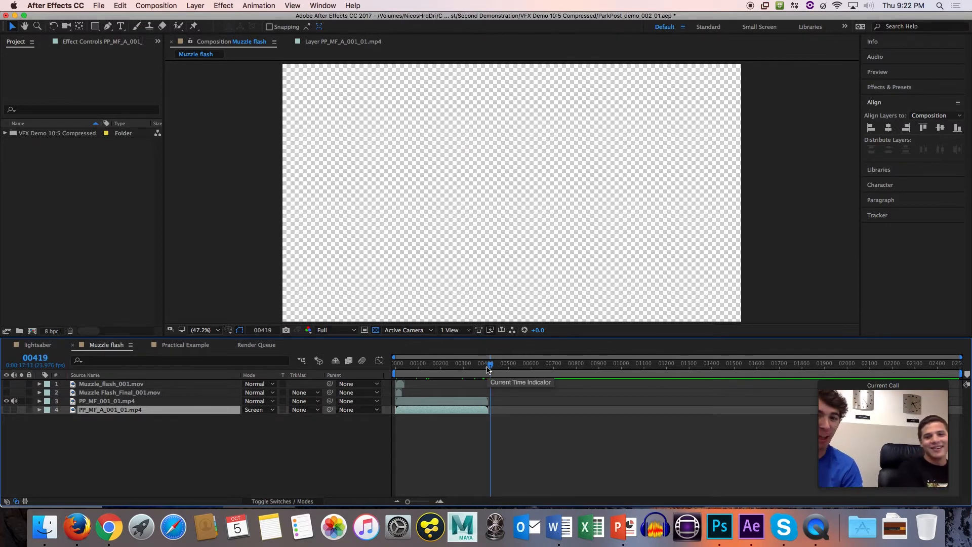
key("Page_Up")
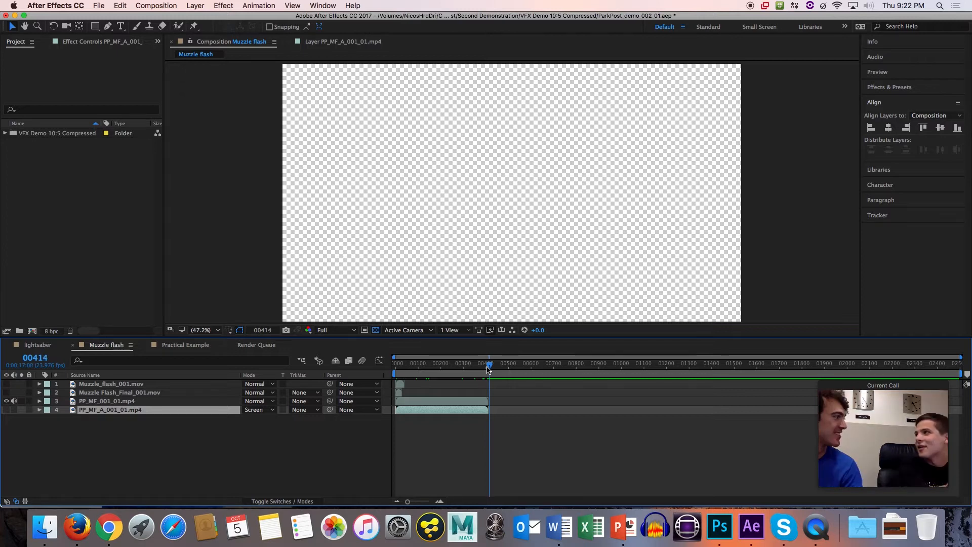
key("Page_Up")
key("Page_Up")
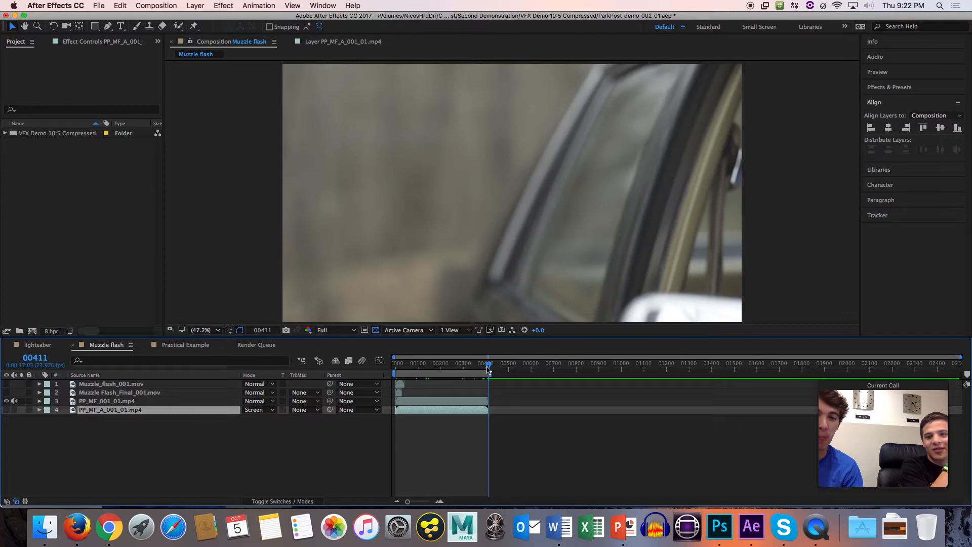
key("space")
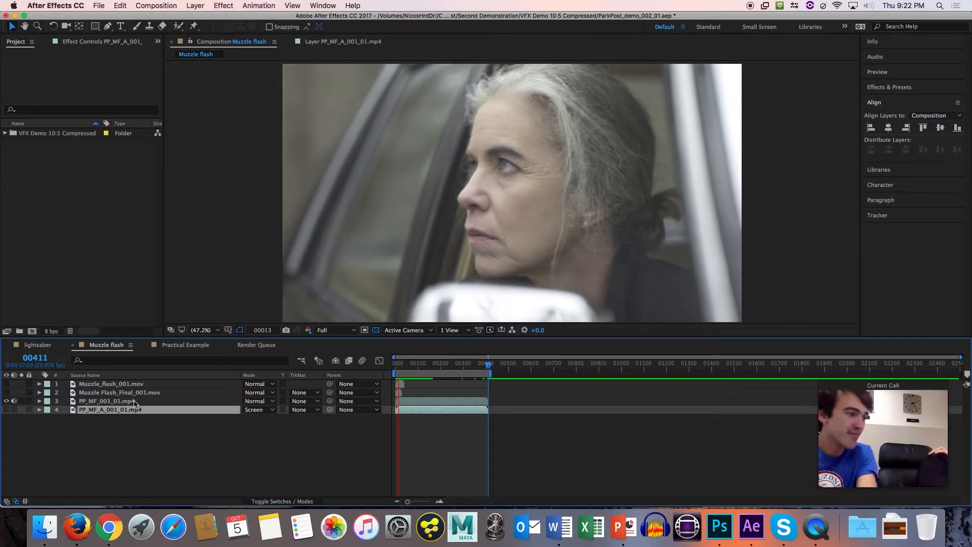
Mute the audio of PP_MF_001_01.mp4 and replay the clip.
left_click(17, 400)
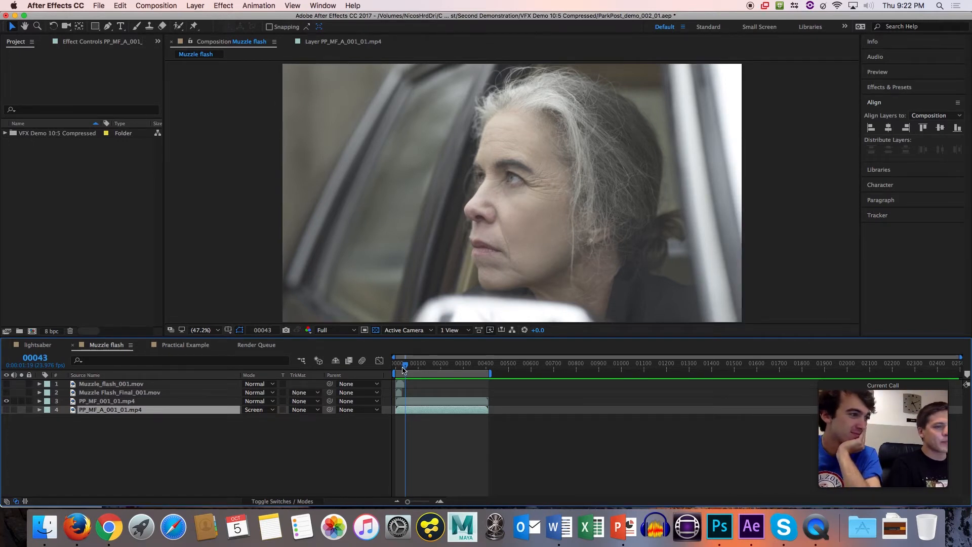
key("space")
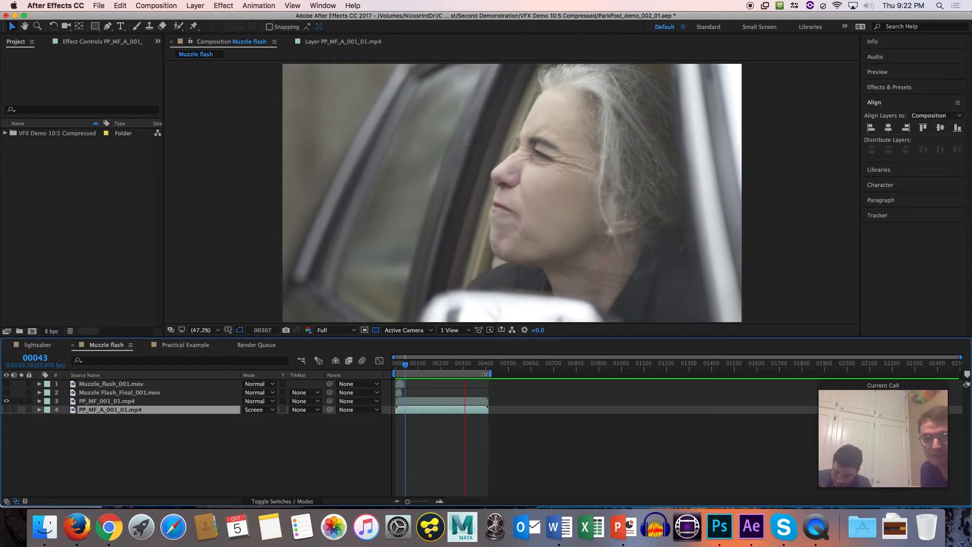
left_click(125, 401)
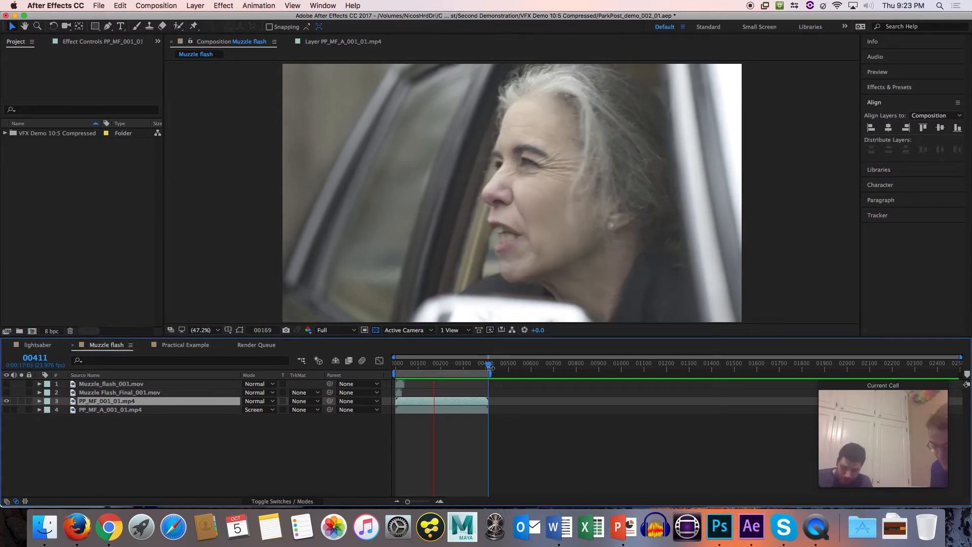
key("space")
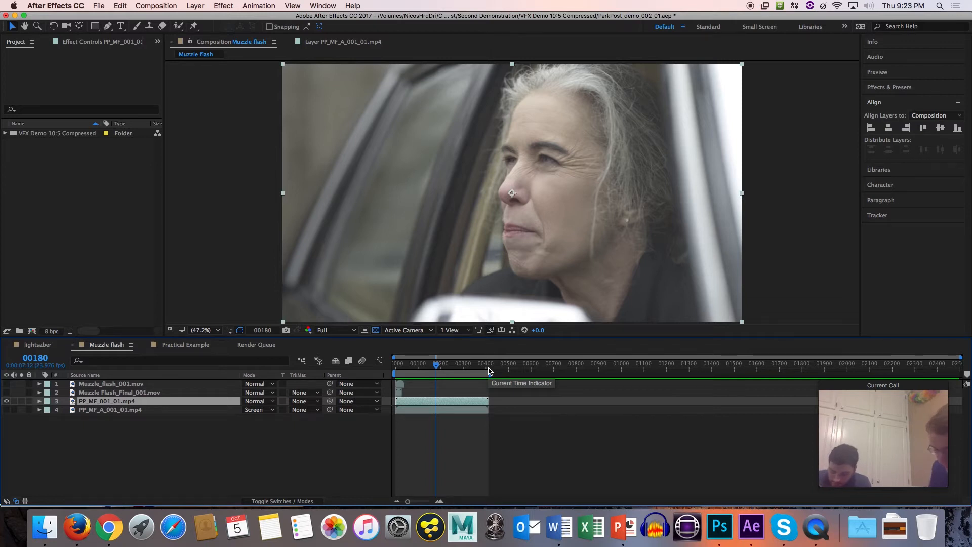
key("space")
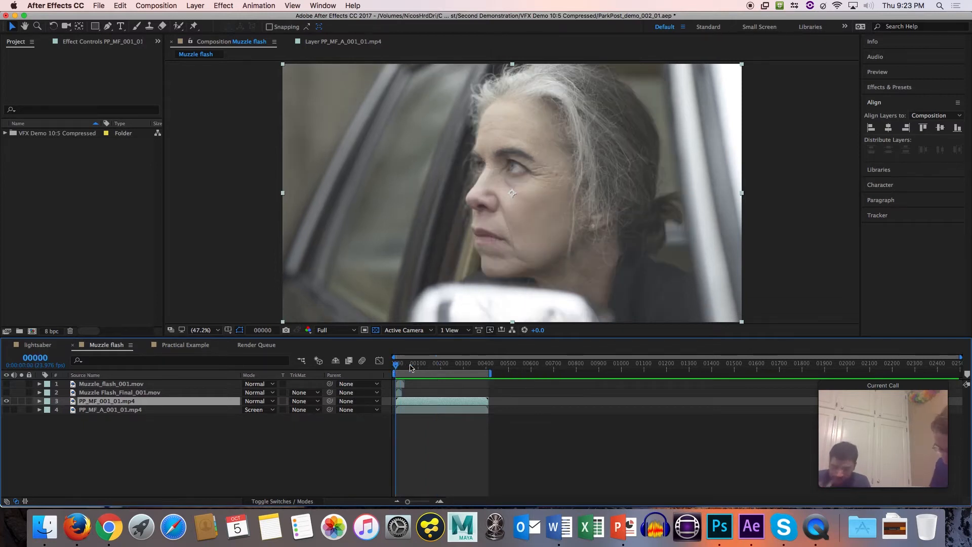
Narrow the work area to run from frame 218 to frame 305.
left_click_drag(453, 367, 450, 366)
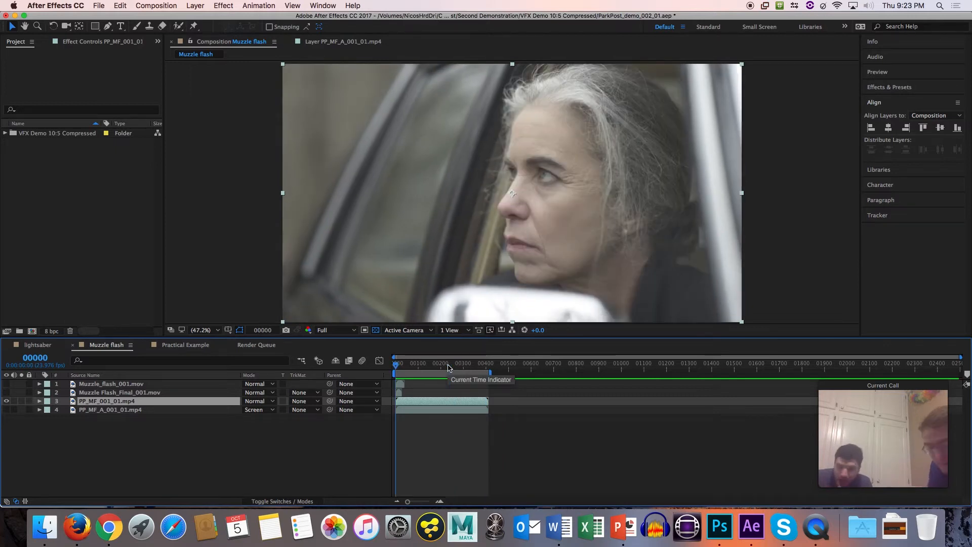
left_click(441, 368)
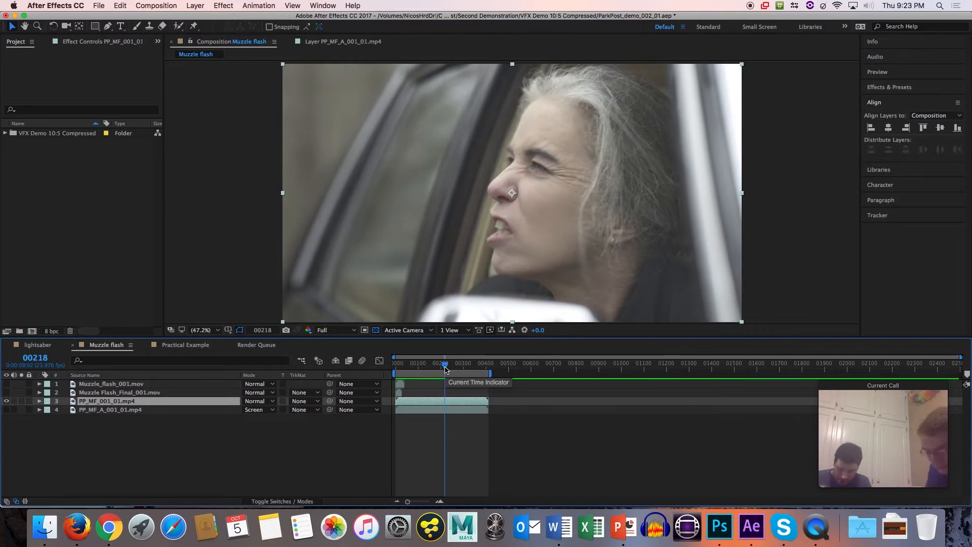
key("b")
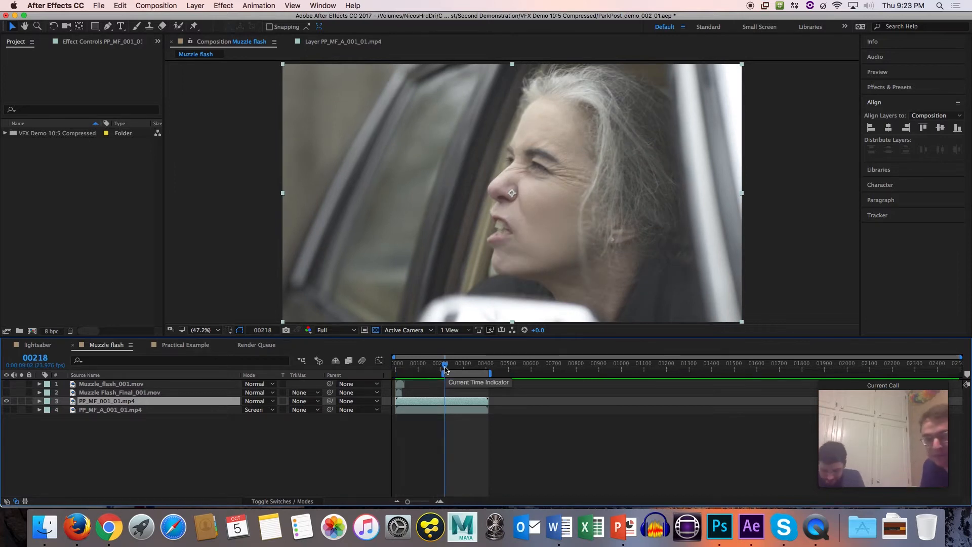
left_click(463, 368)
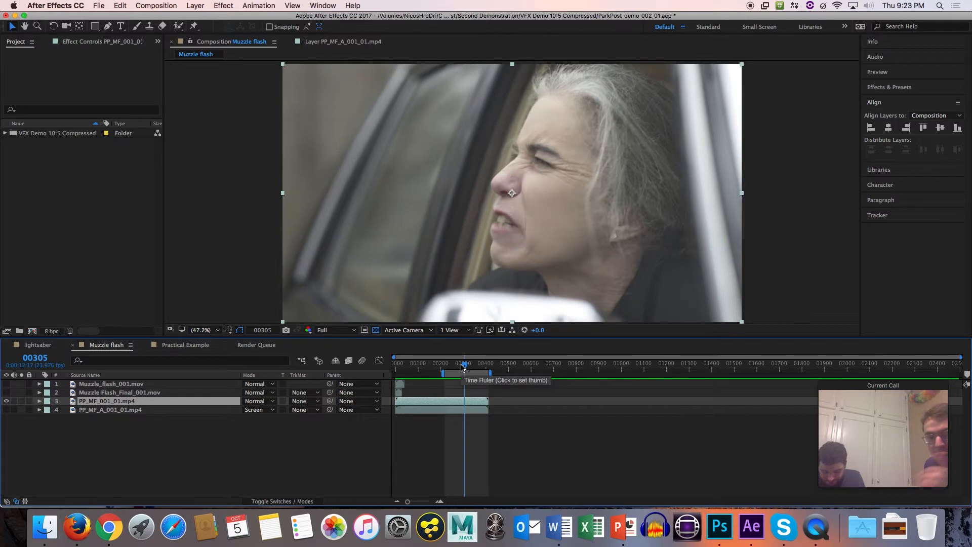
Set the work area to cover the whole clip, from frame 0 to frame 411.
left_click(488, 366)
left_click_drag(488, 366, 488, 365)
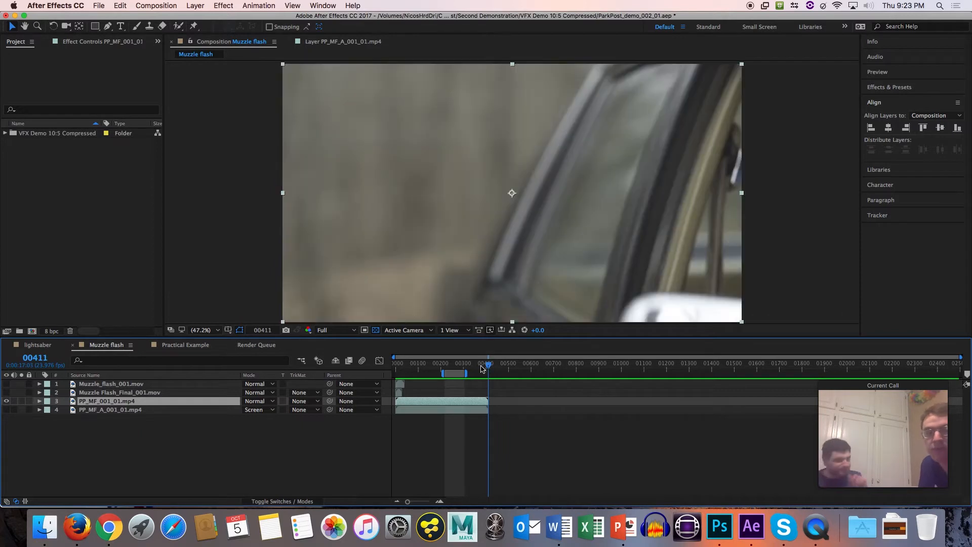
key("Page_Up")
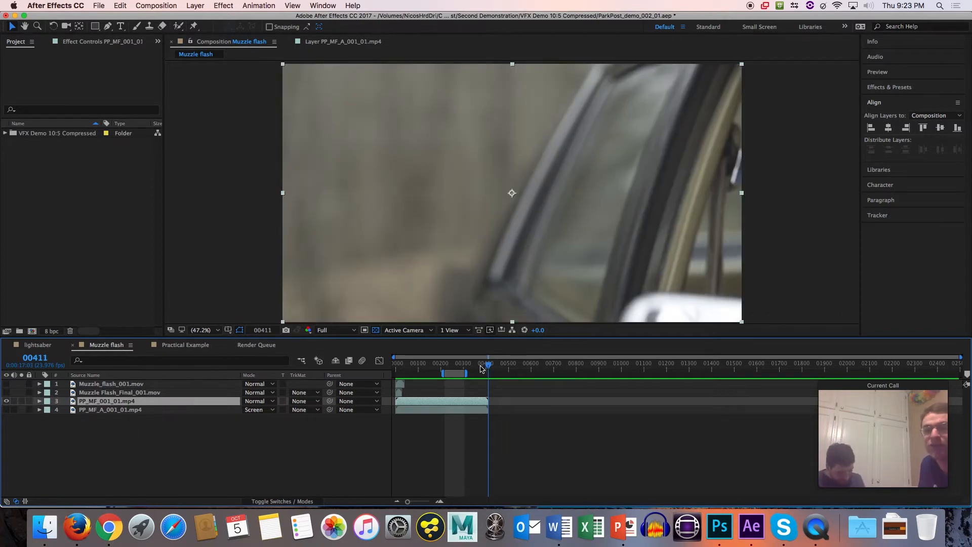
key("Page_Down")
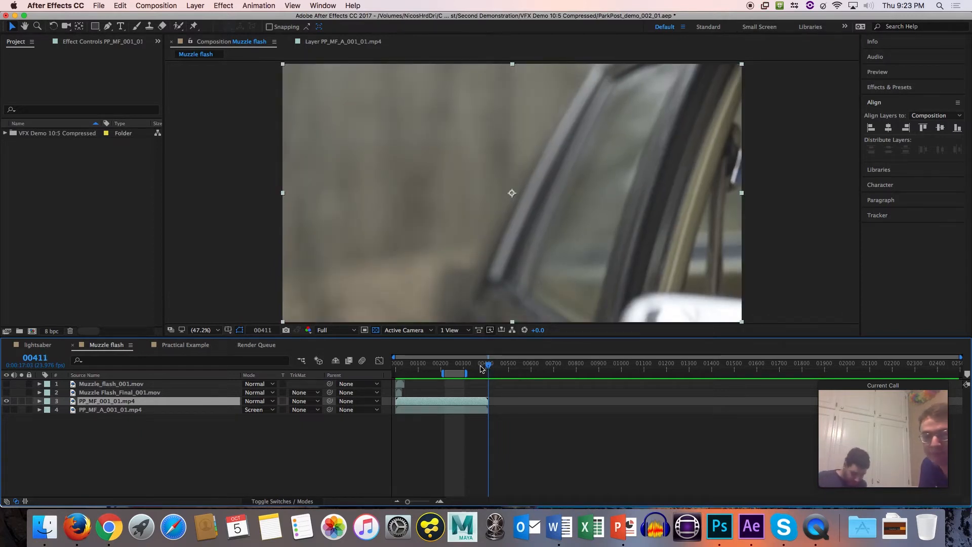
key("b")
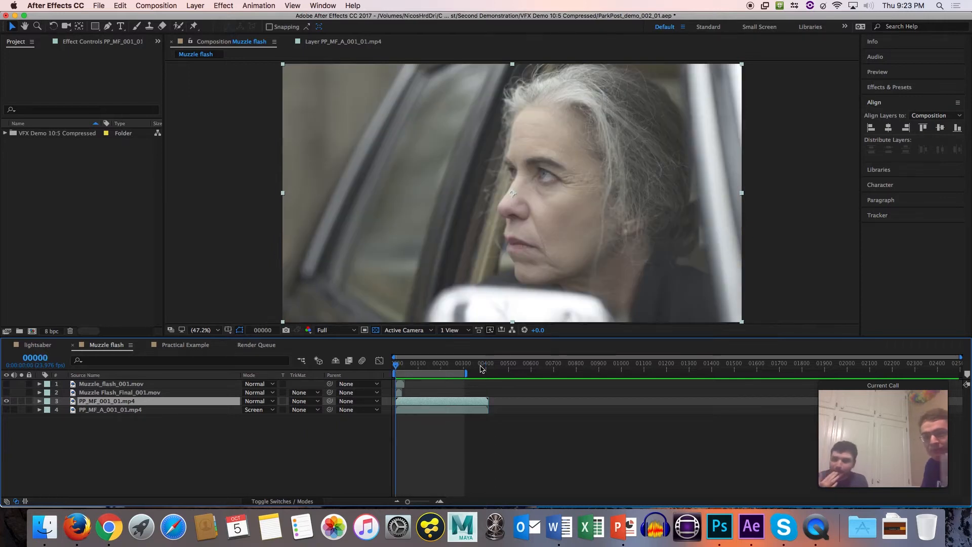
key("o")
key("n")
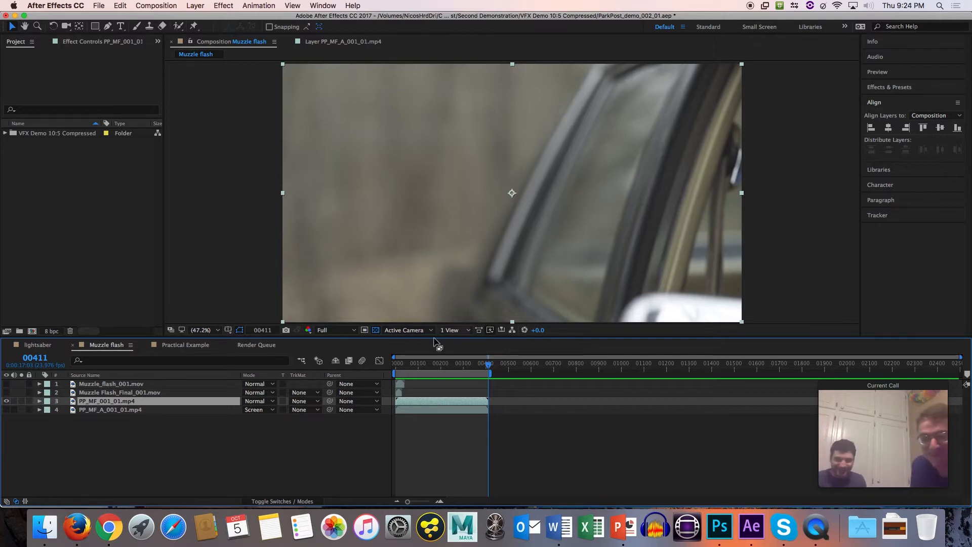
Preview the clip from frame 119, enlarging the composition viewer to fill the window, and stop playback.
left_click_drag(449, 367, 423, 365)
key("space")
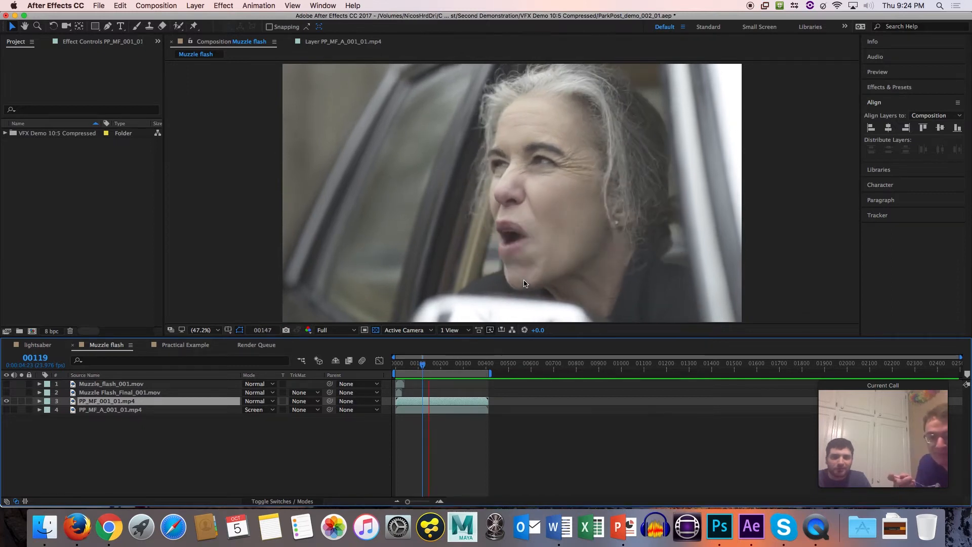
key("space")
key("grave")
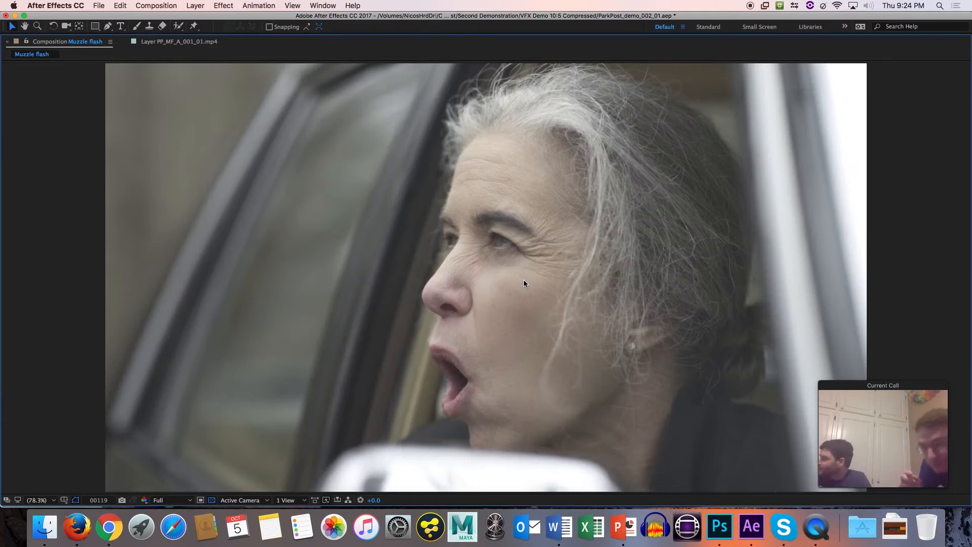
key("space")
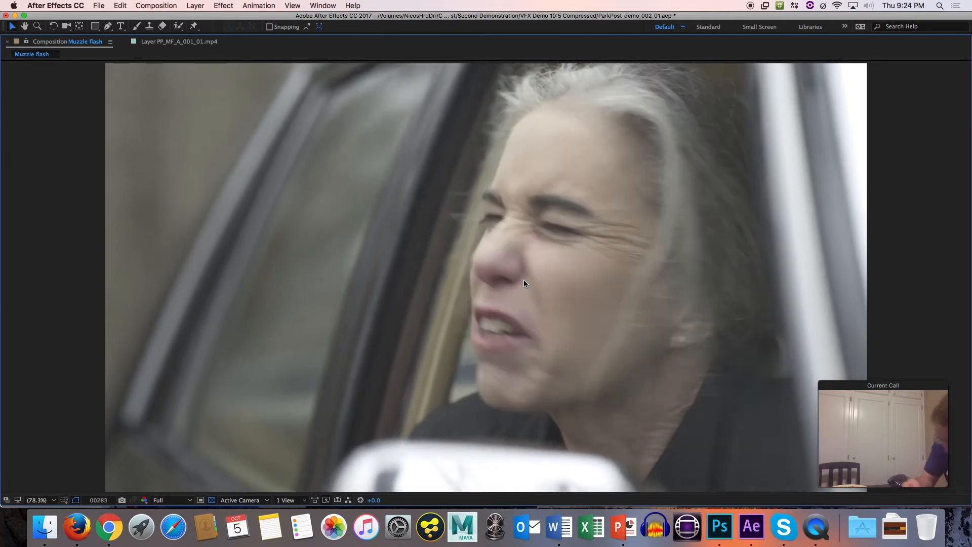
left_click(523, 281)
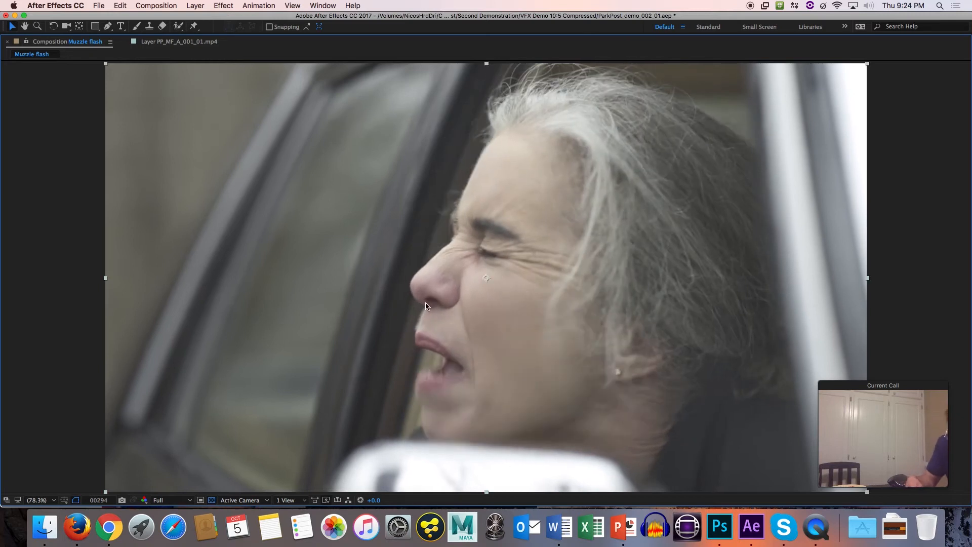
Set the Muzzle flash viewer's preview resolution to Half and resume playback of the clip.
left_click(172, 501)
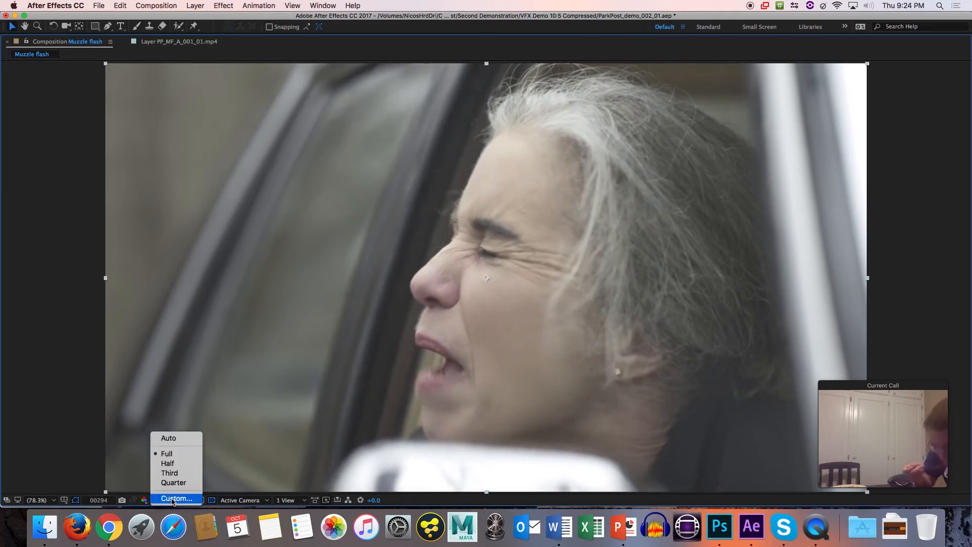
left_click(181, 465)
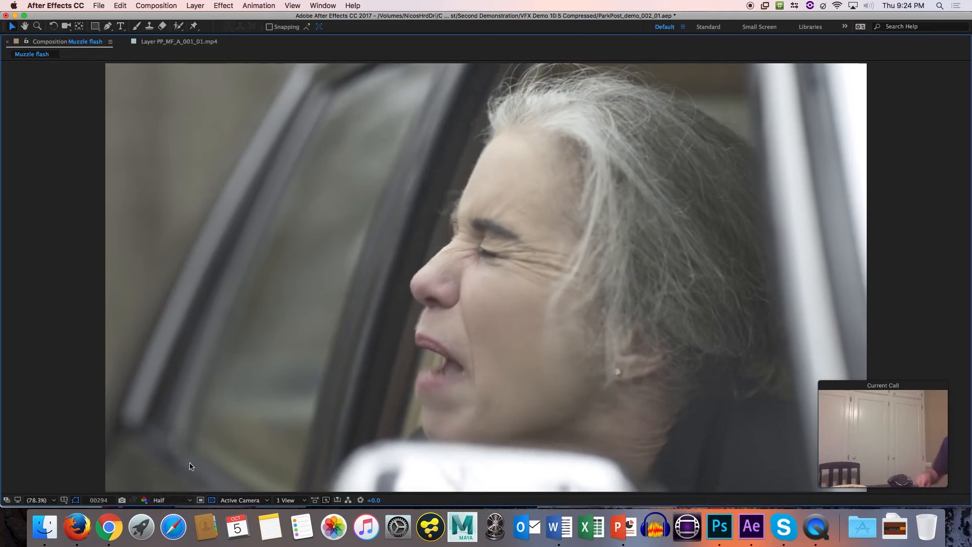
key("space")
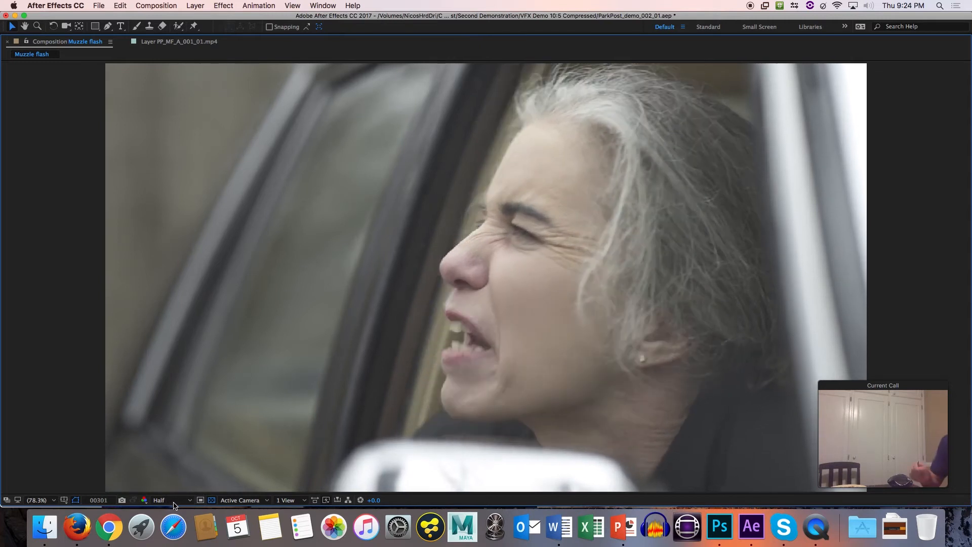
left_click(191, 501)
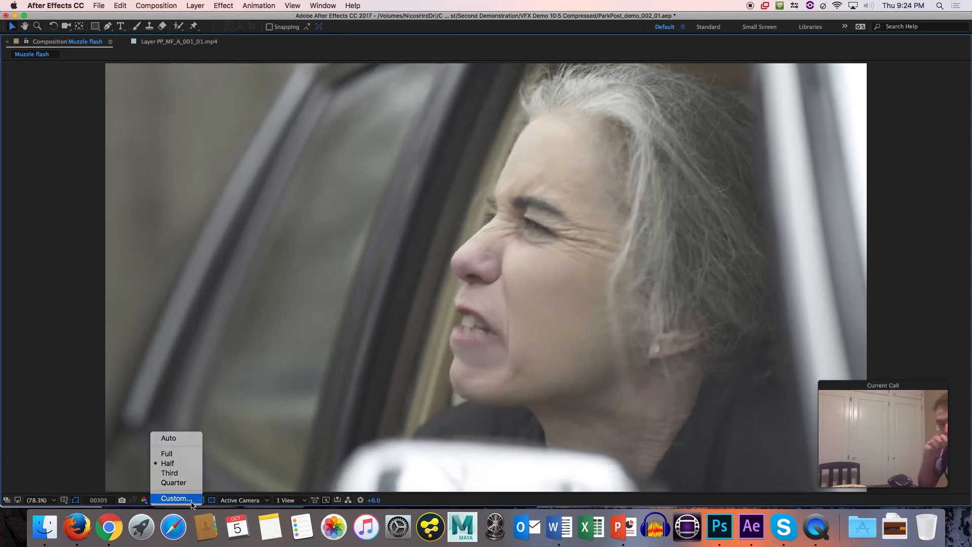
left_click(191, 504)
left_click(471, 280)
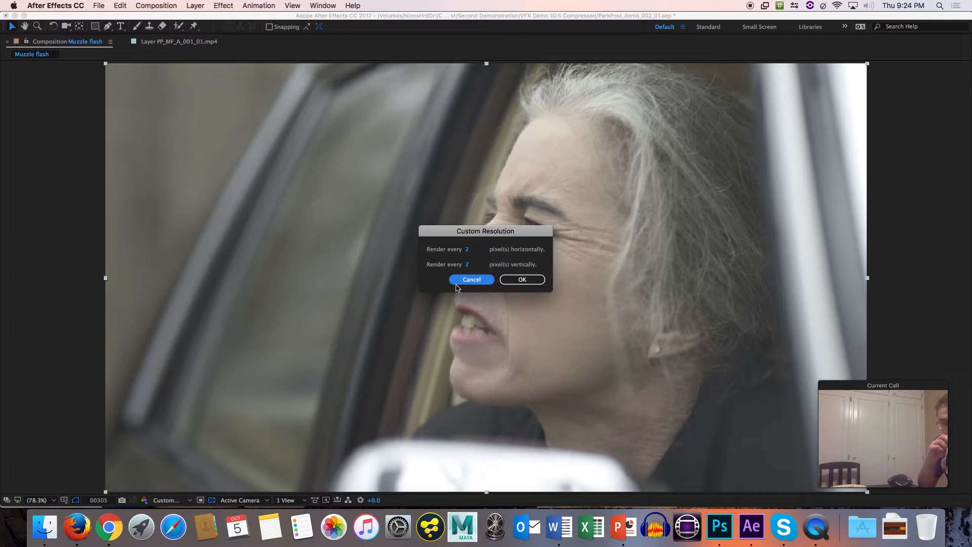
left_click(178, 501)
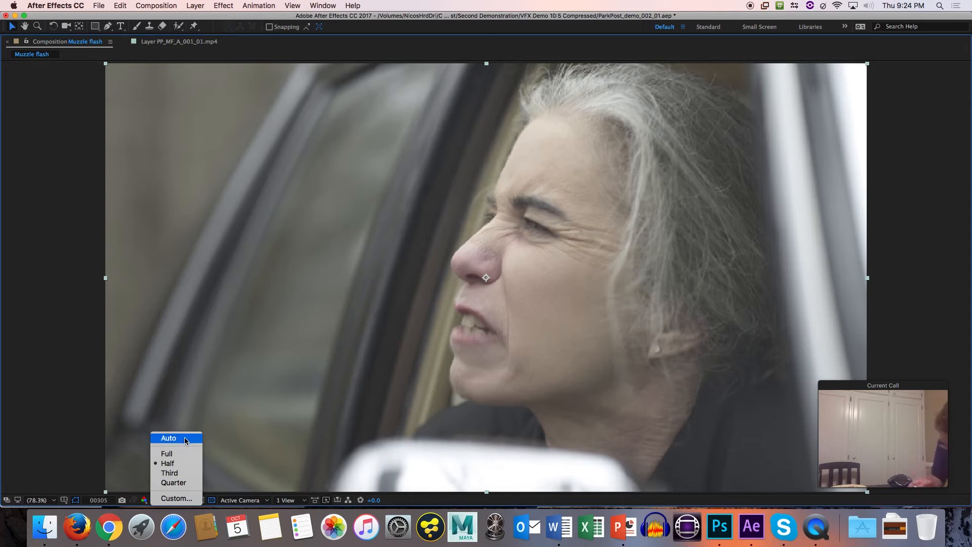
left_click(175, 467)
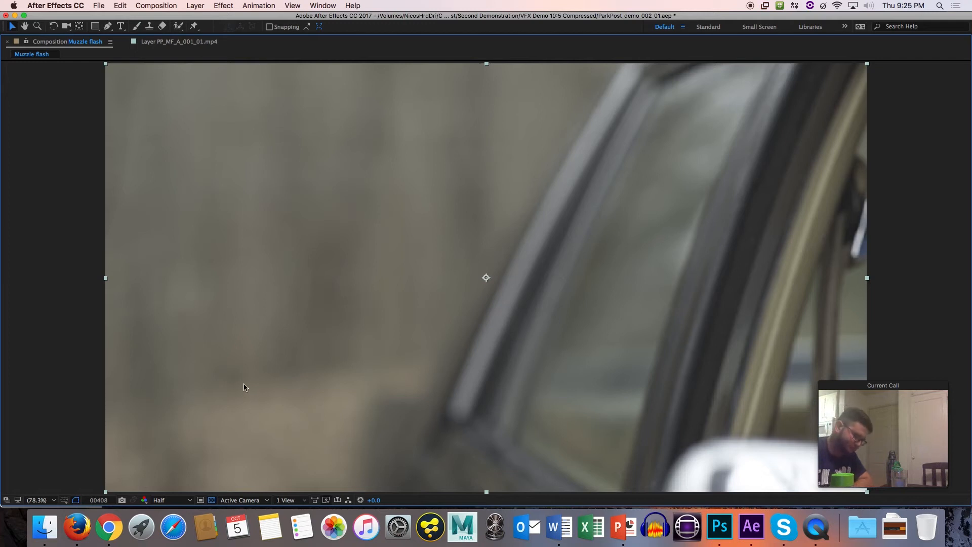
Return the composition viewer to its normal size and set the work area to start at frame 375.
key("grave")
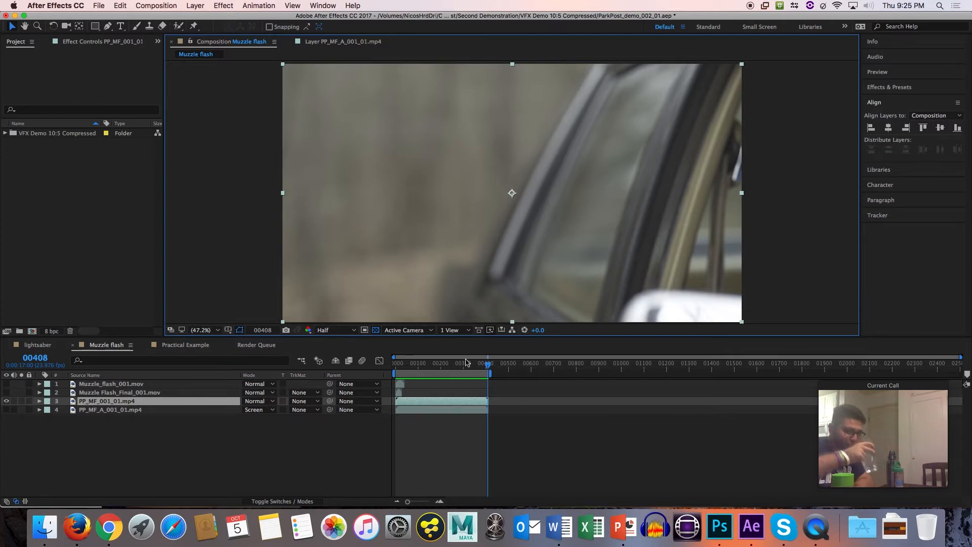
left_click_drag(489, 368, 482, 367)
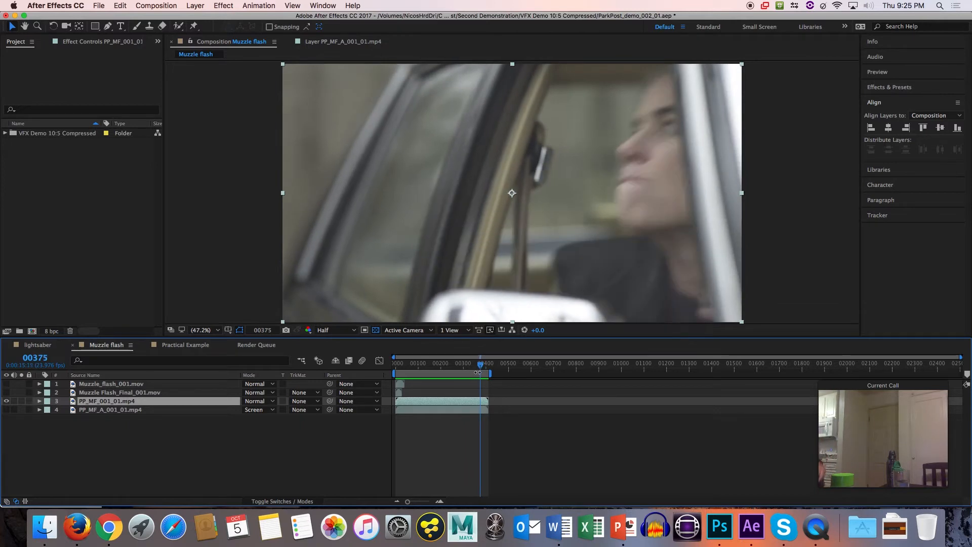
key("b")
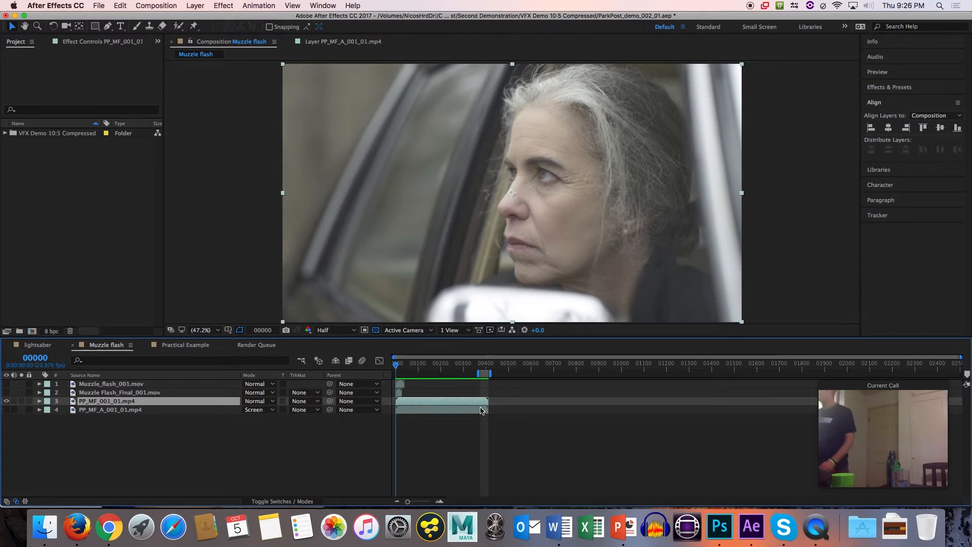
Adjust the timeline's time scale to inspect the shortened work area together with the full length of the clips.
left_click_drag(408, 502, 408, 502)
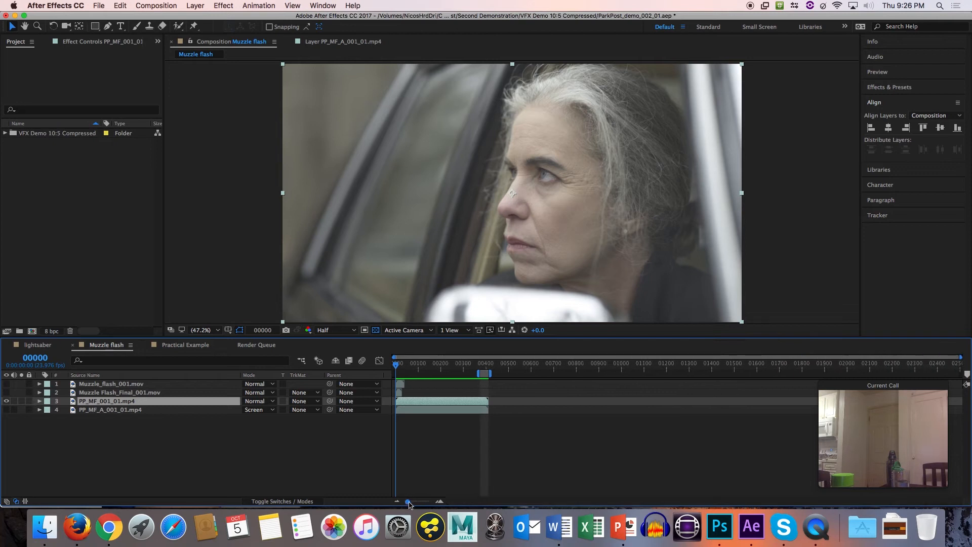
scroll(459, 436, "up", 5, "alt")
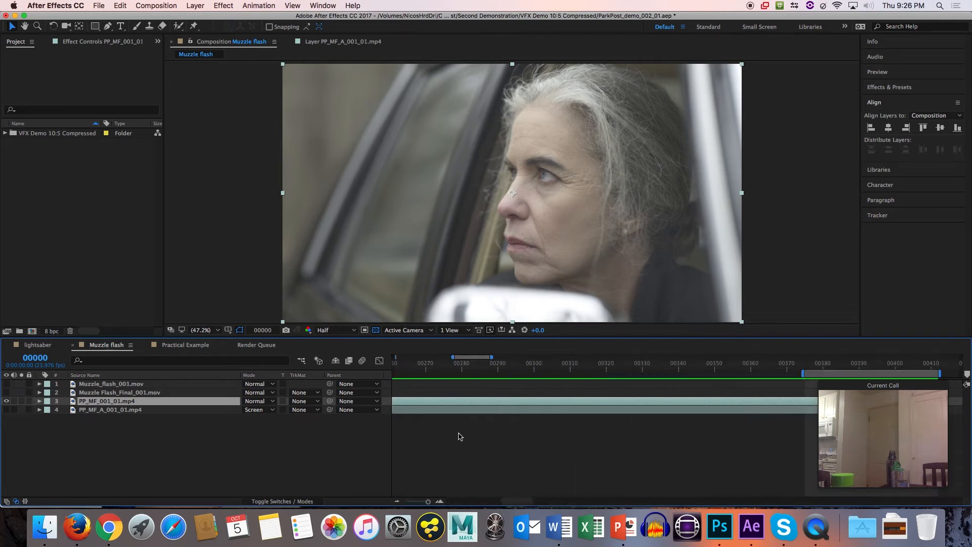
scroll(461, 436, "down", 3, "alt")
scroll(460, 437, "up", 2)
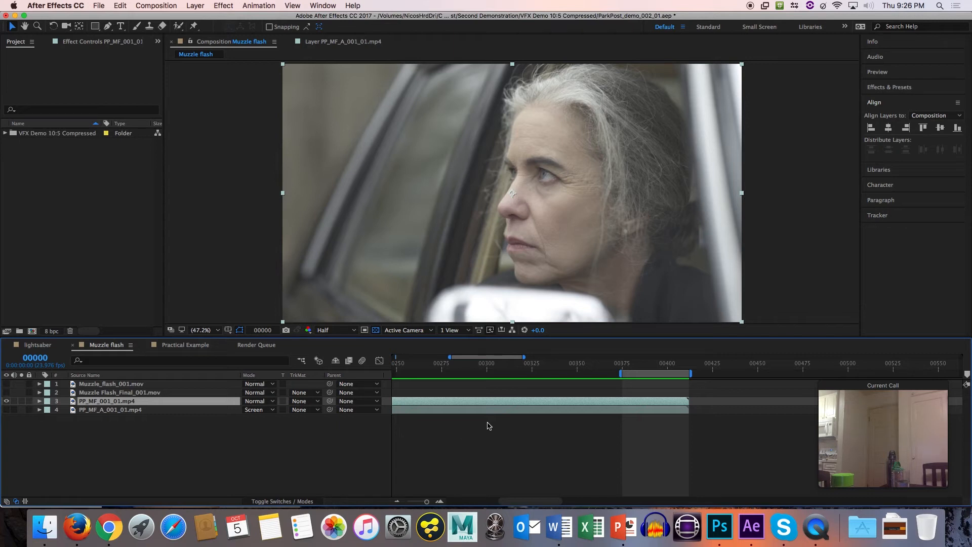
key("space")
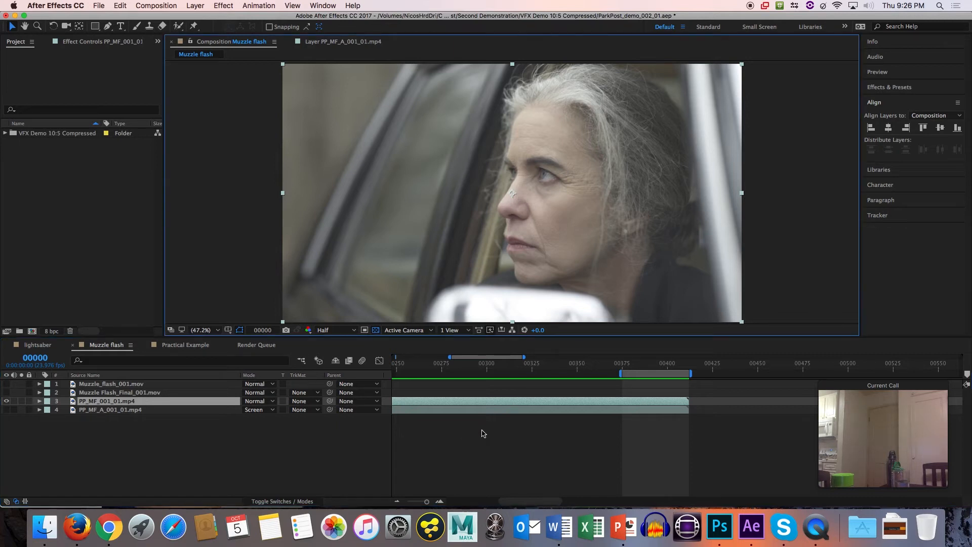
left_click(487, 431)
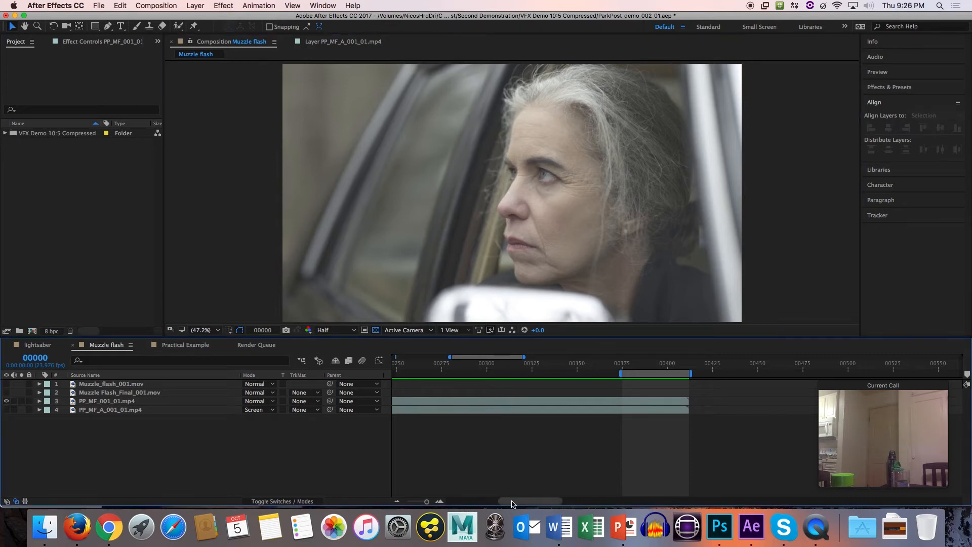
left_click_drag(514, 502, 443, 501)
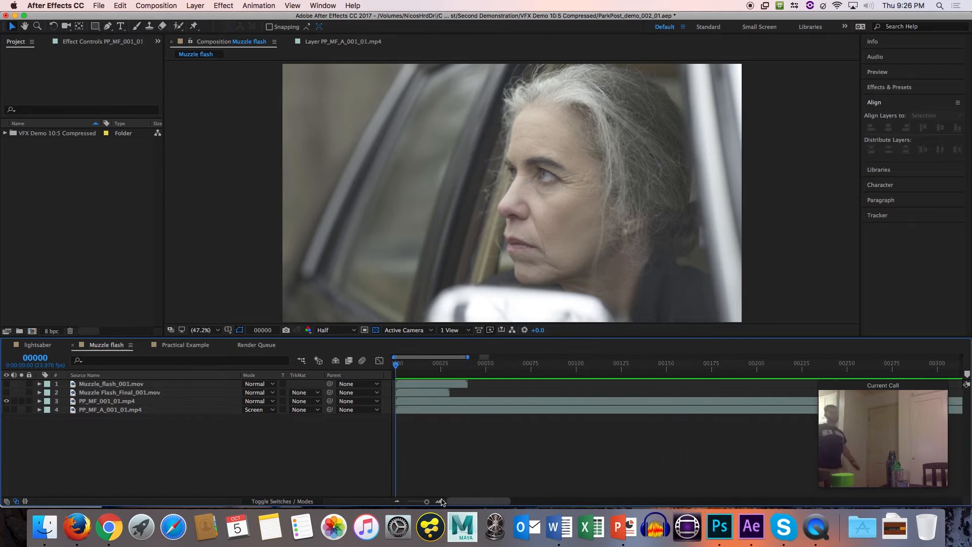
left_click(396, 501)
left_click(396, 501)
left_click(397, 501)
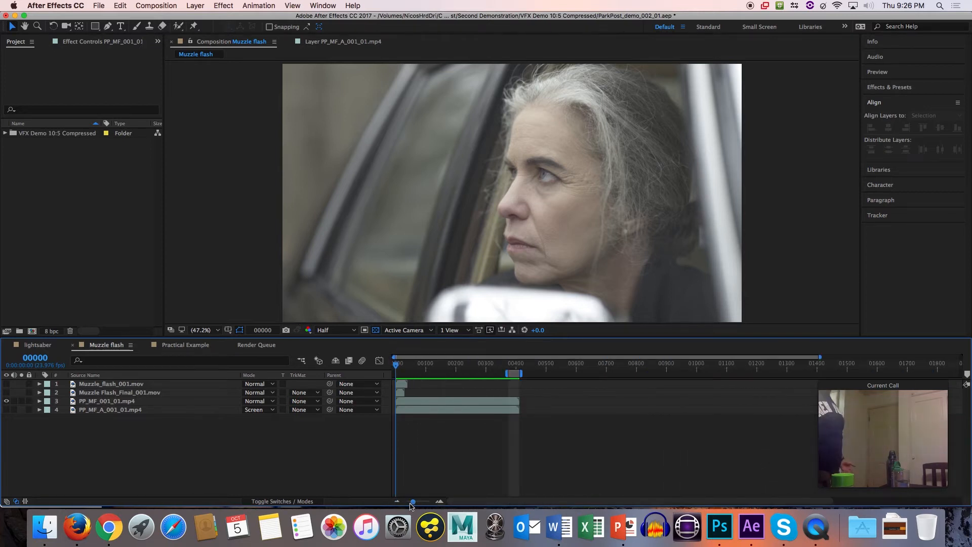
left_click(439, 501)
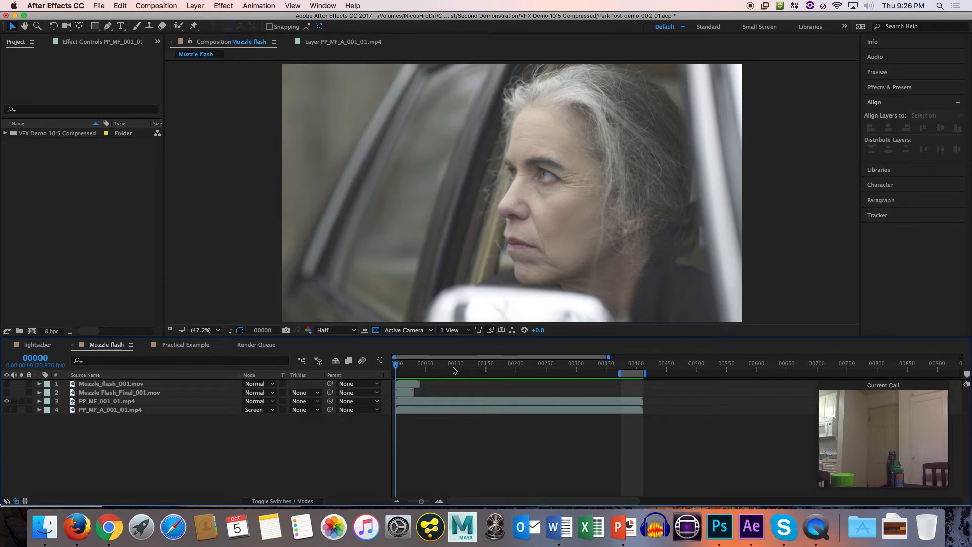
Preview the shortened work area near the end of the clip and stop with the time indicator at frame 376.
left_click(454, 369)
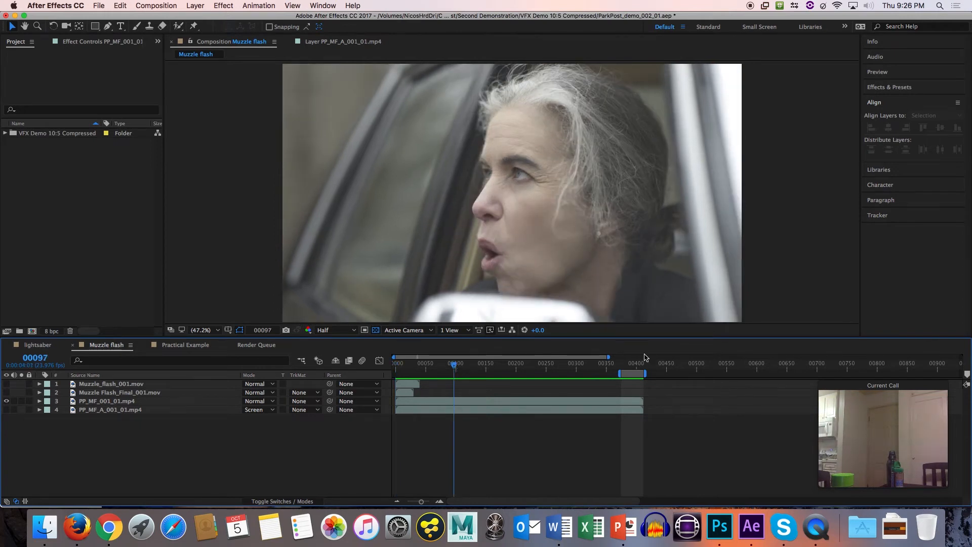
left_click_drag(634, 368, 632, 366)
key("space")
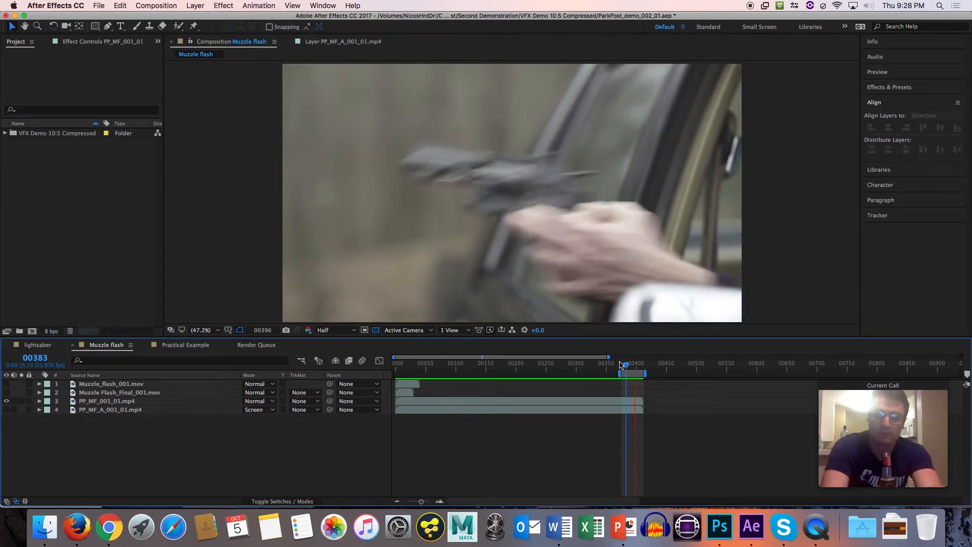
left_click(621, 364)
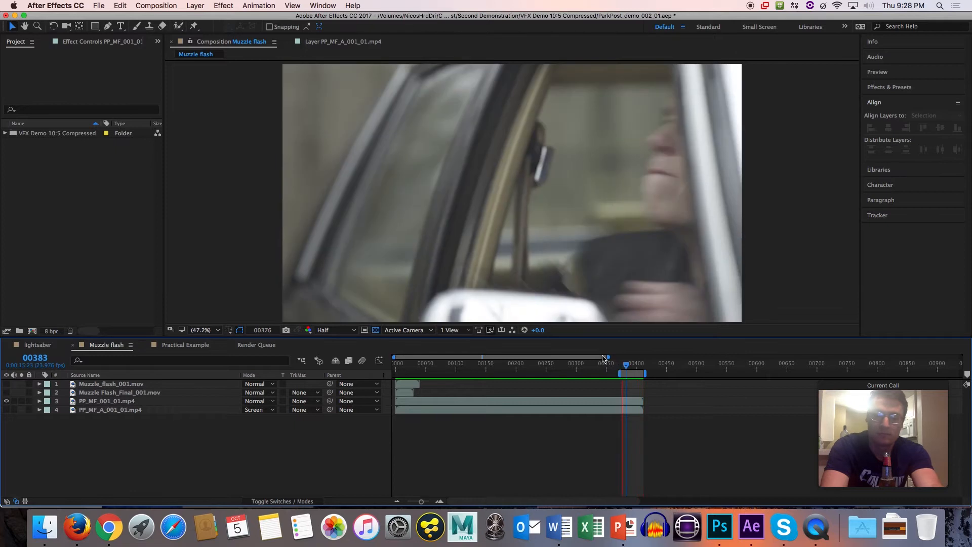
key("grave")
key("grave")
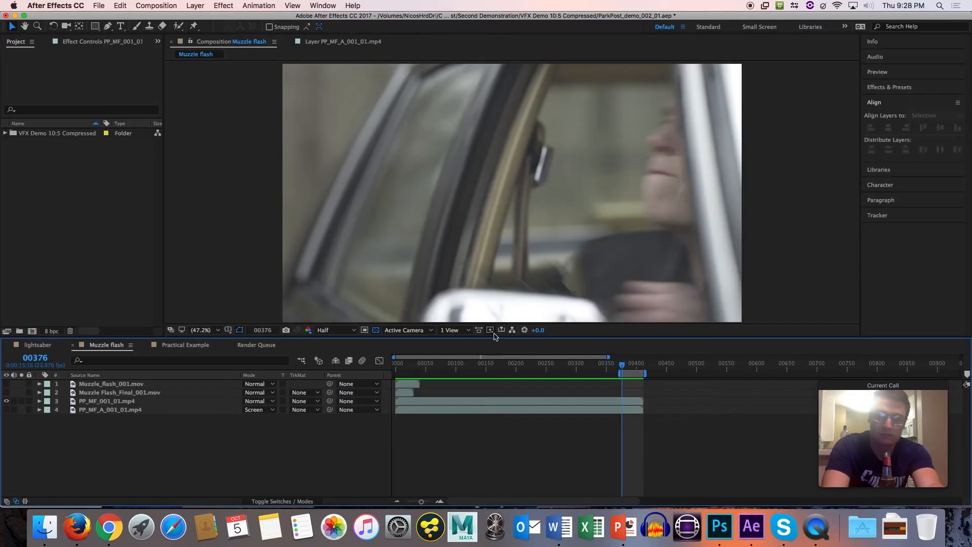
Open Muzzle_flash_001.mov in its own layer viewer and scrub through it from frame 0 to source frame 41.
left_click(100, 386)
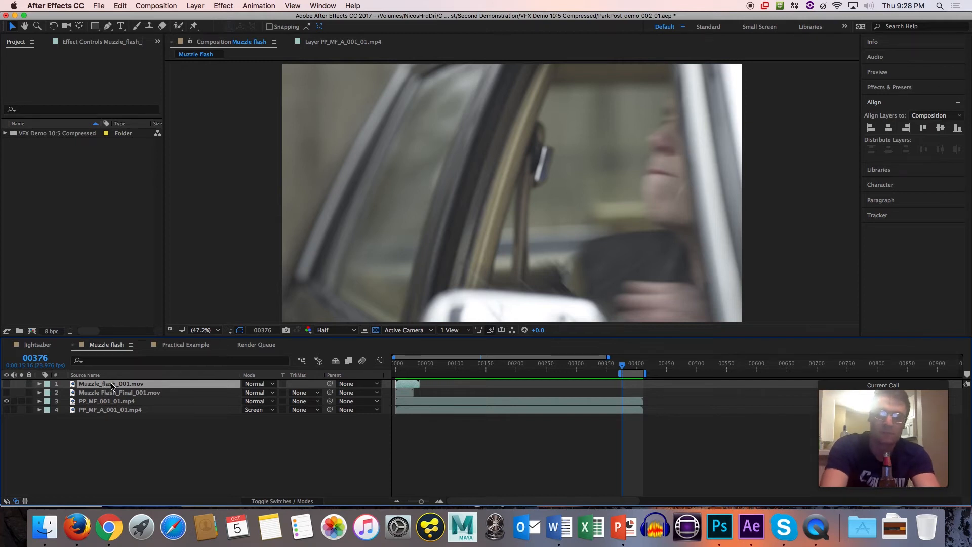
double_click(111, 386)
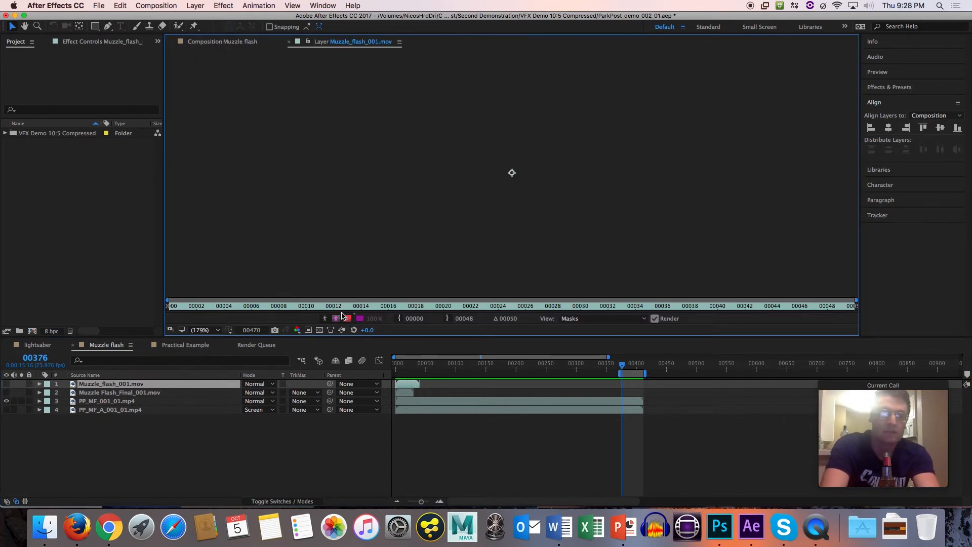
left_click(322, 303)
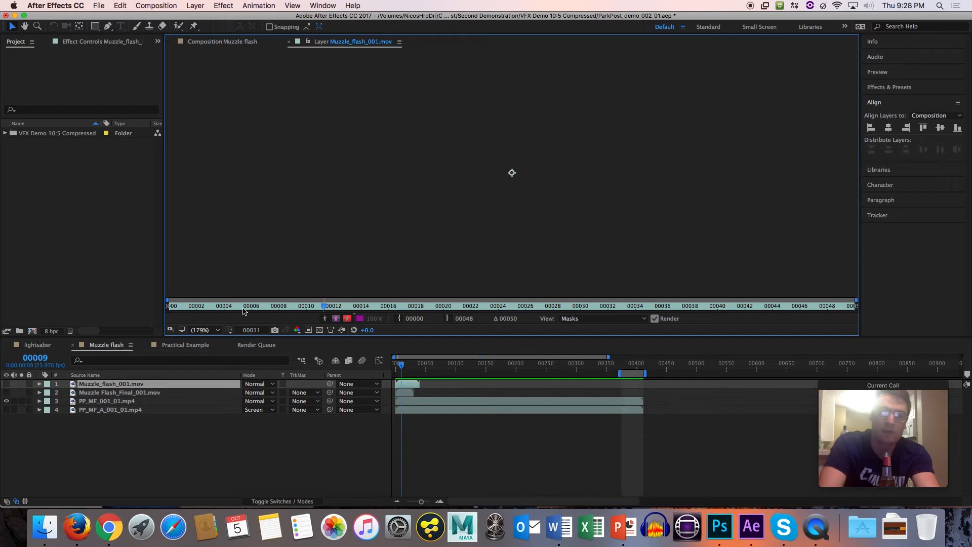
left_click_drag(244, 309, 172, 308)
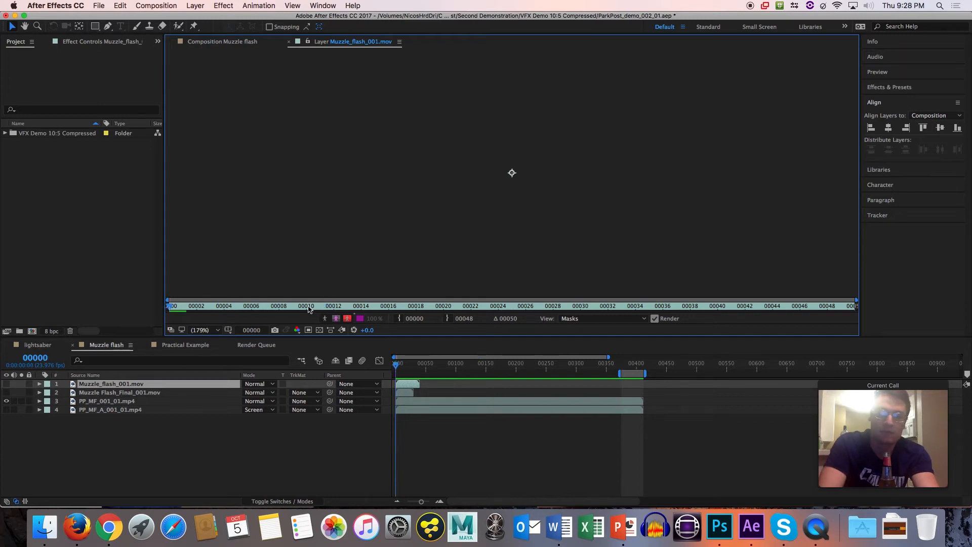
left_click_drag(309, 309, 735, 306)
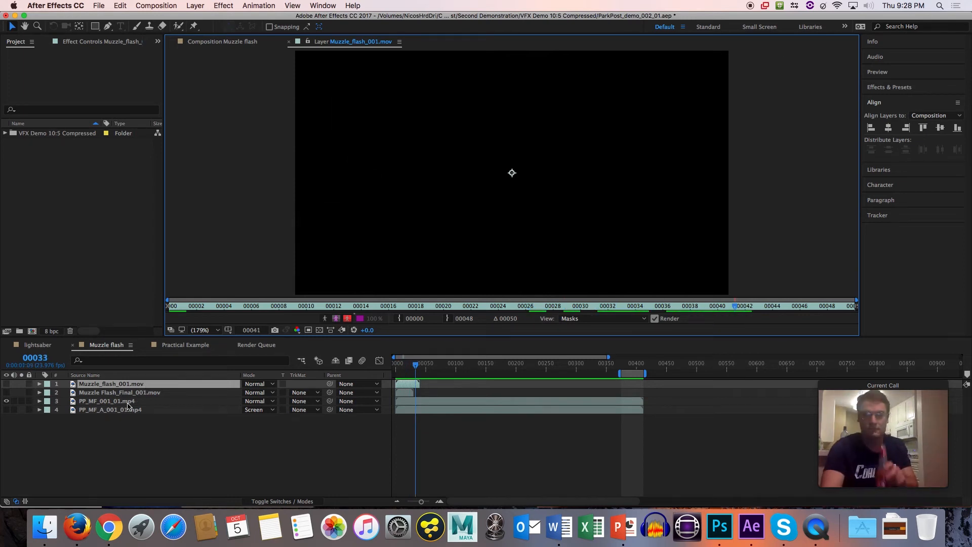
Turn on the visibility of Muzzle_flash_001.mov and step from its first frame to frame 3.
left_click(6, 384)
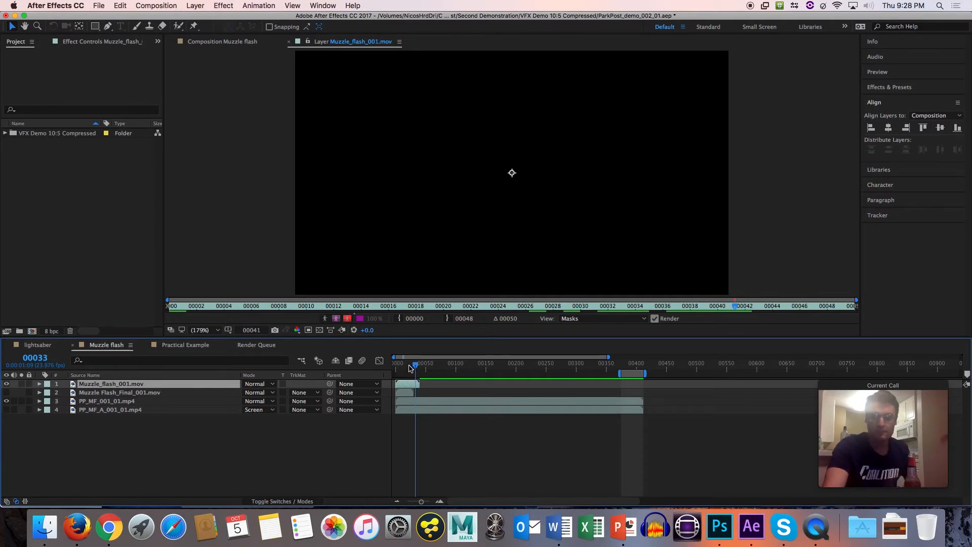
mouse_move(409, 366)
left_mouse_down()
mouse_move(633, 368)
mouse_move(395, 368)
left_mouse_up()
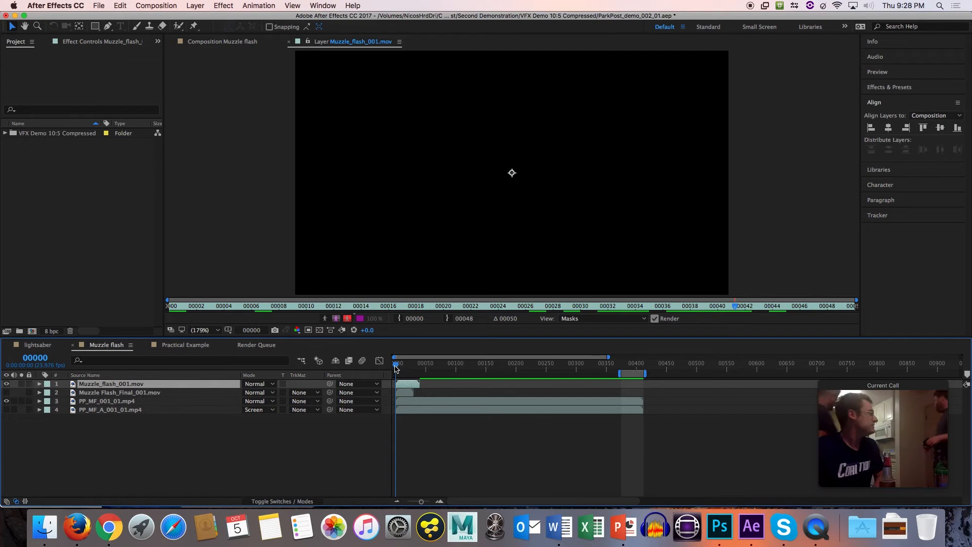
key("Page_Down")
key("Page_Down")
key("Page_Down")
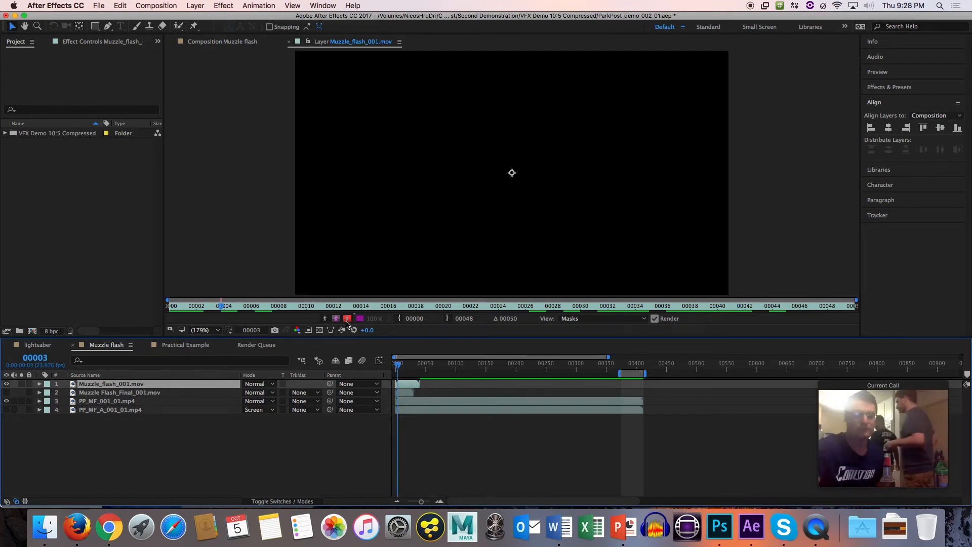
Show the transparency grid for Muzzle_flash_001.mov, play the flash through, and return to frame 0.
left_click(320, 330)
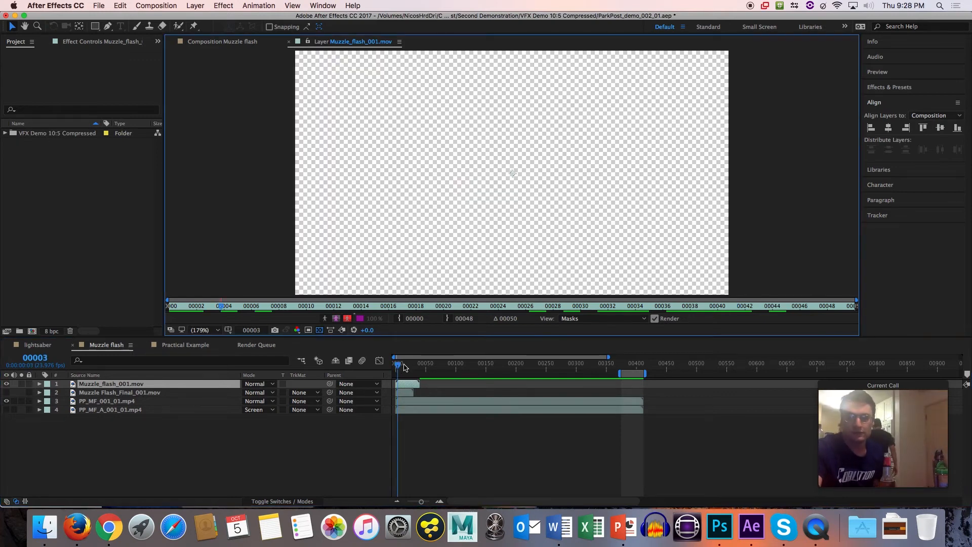
left_click(401, 368)
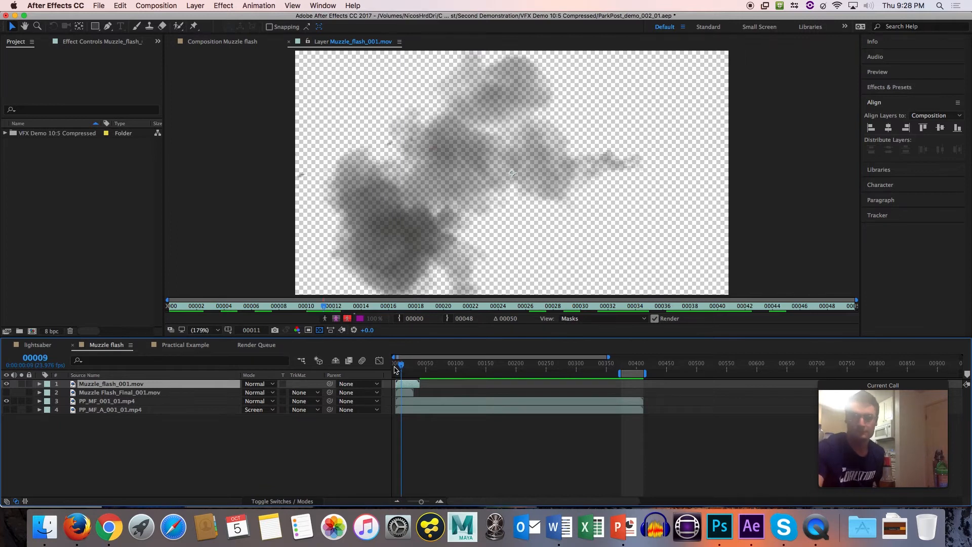
left_click(395, 368)
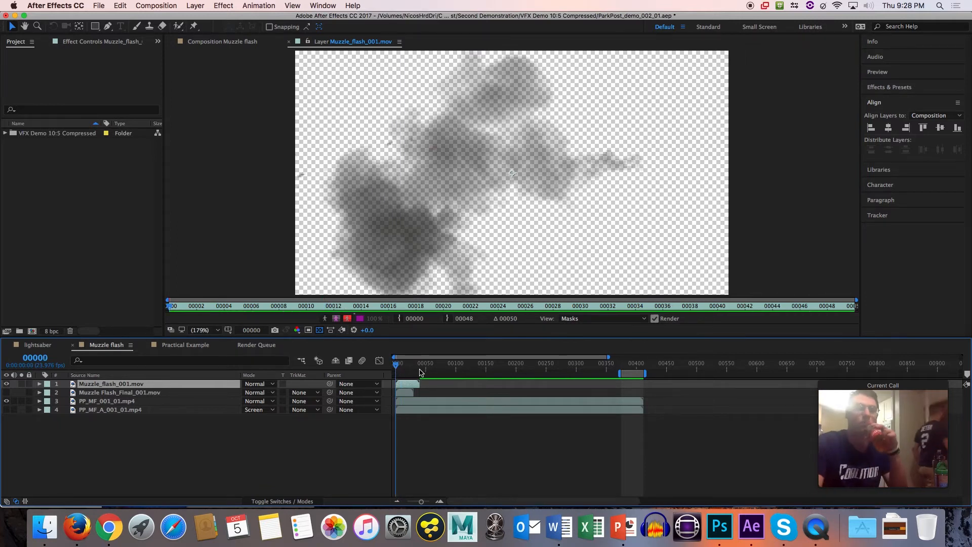
key("space")
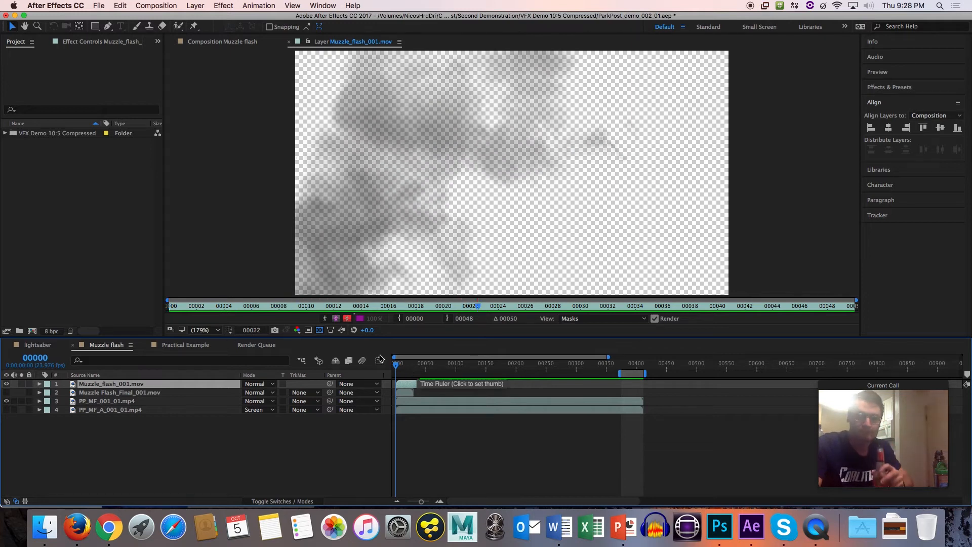
left_click(173, 304)
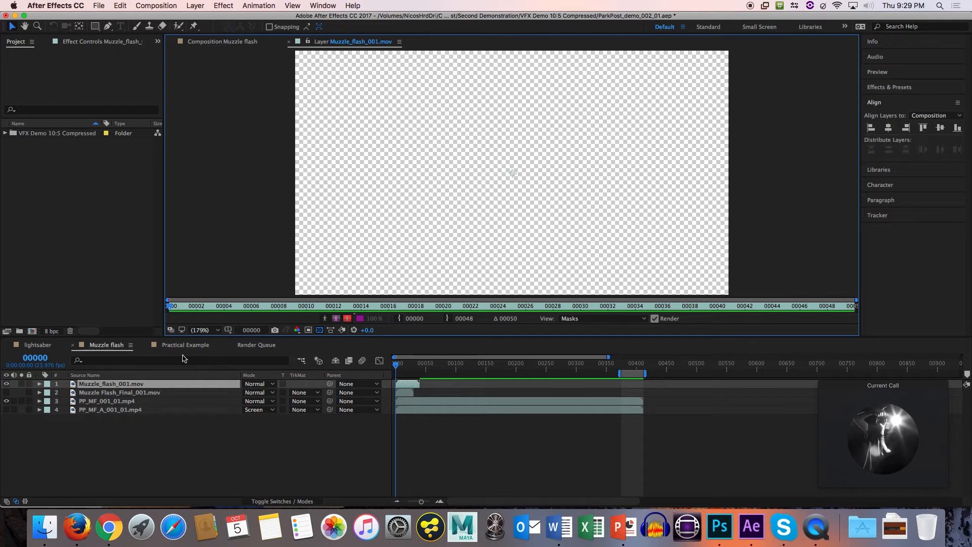
Compare Muzzle_flash_001.mov with the transparency grid off and on, and step through its flash and smoke from frame 3 to frame 19.
left_click(320, 330)
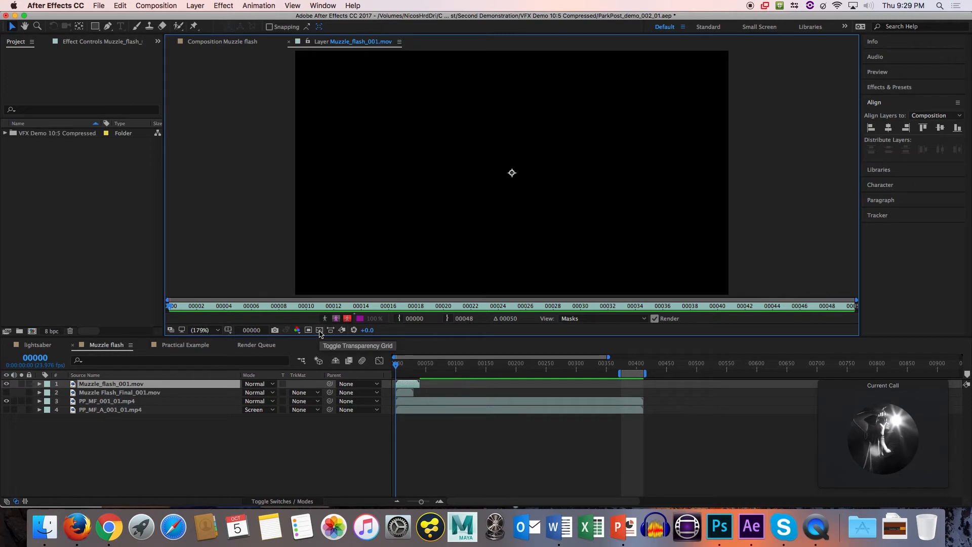
left_click(320, 330)
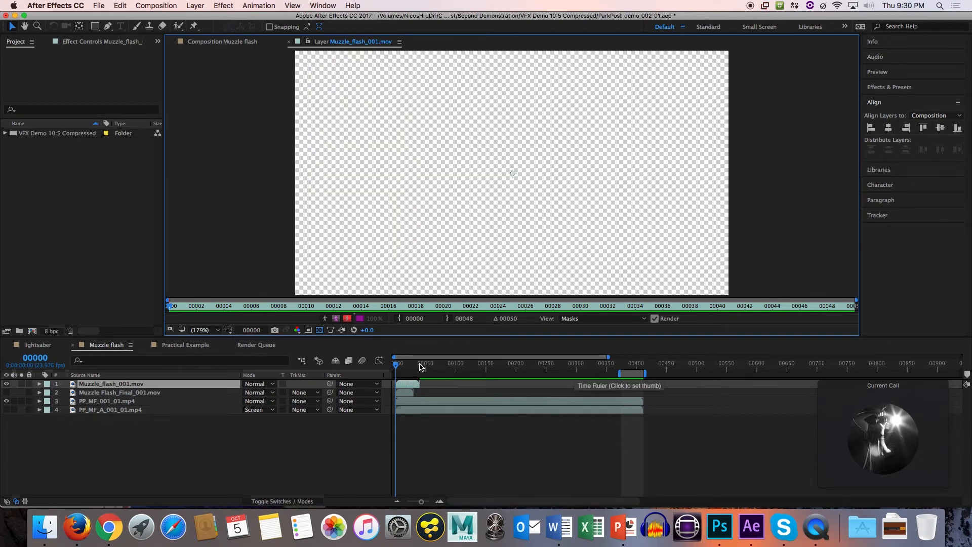
left_click_drag(399, 366, 405, 363)
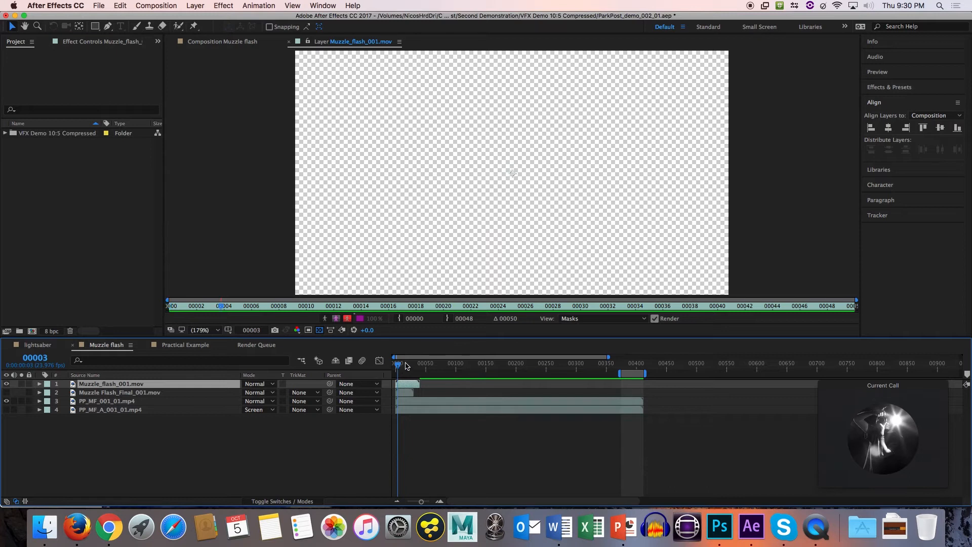
key("Page_Down")
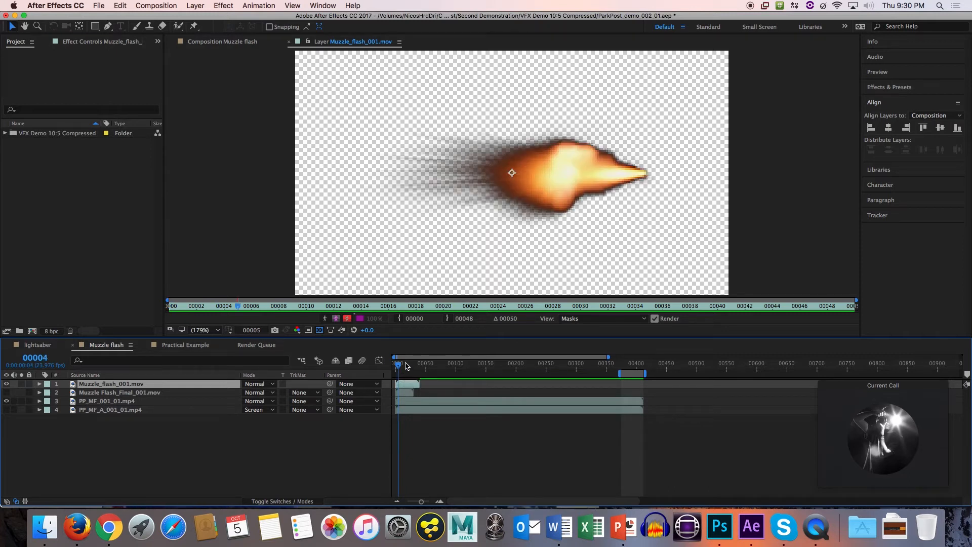
key("Page_Down")
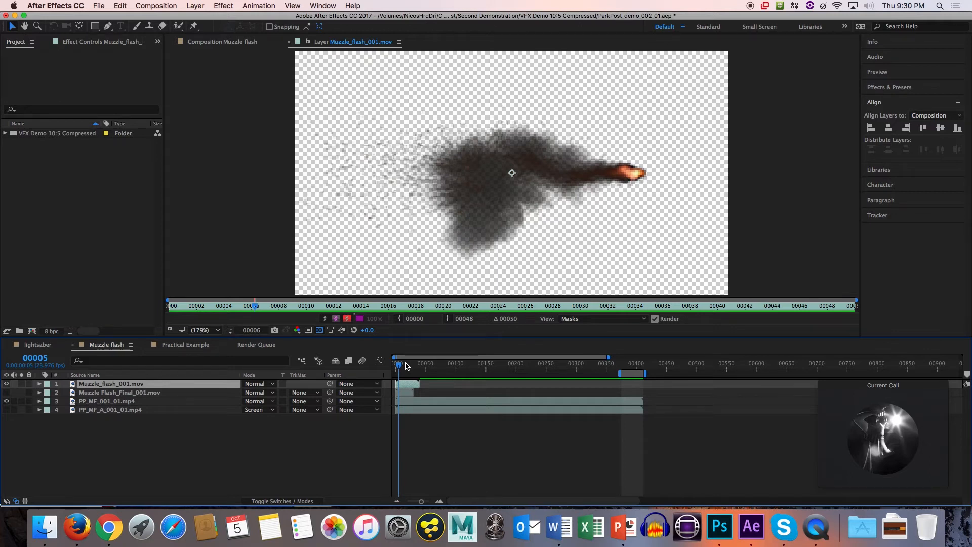
key("Page_Down")
key("Page_Down")
key("Page_Down")
key("Page_Down")
key("Page_Down")
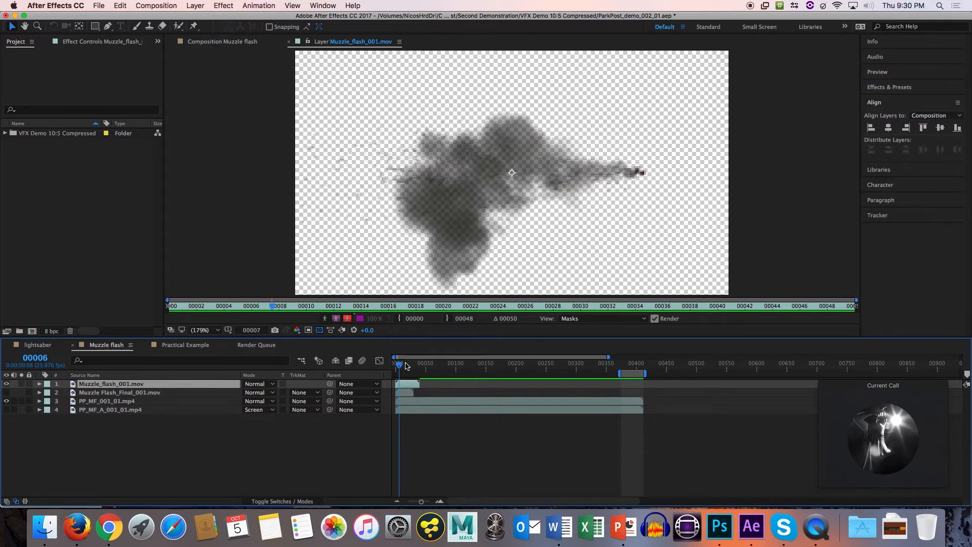
key("Page_Down")
key("Page_Down")
key("Page_Down")
key("Page_Down")
key("Page_Down")
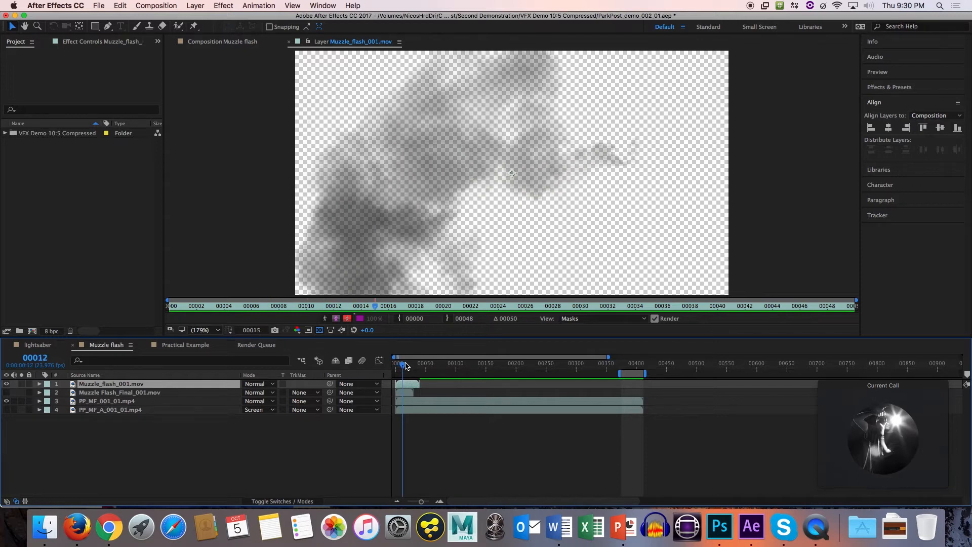
key("Page_Down")
key("Page_Down")
key("Page_Down")
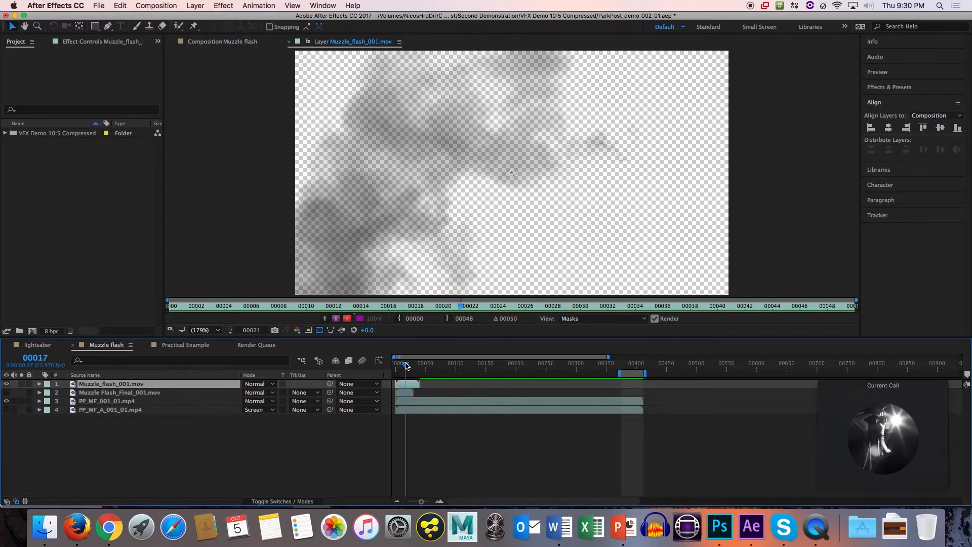
key("grave")
key("grave")
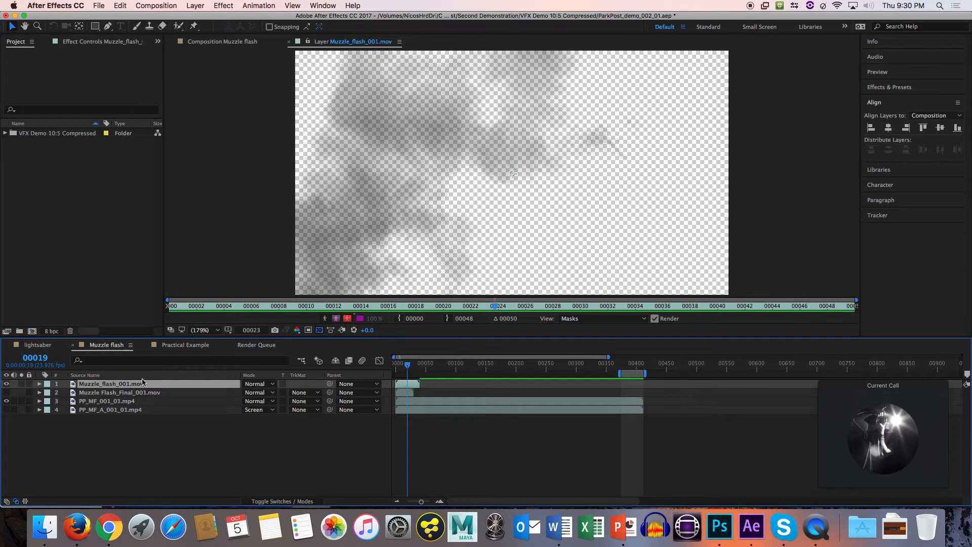
Return to the Muzzle flash composition view and bring the time indicator to frame 397 of the gun shot.
left_click_drag(403, 367, 400, 367)
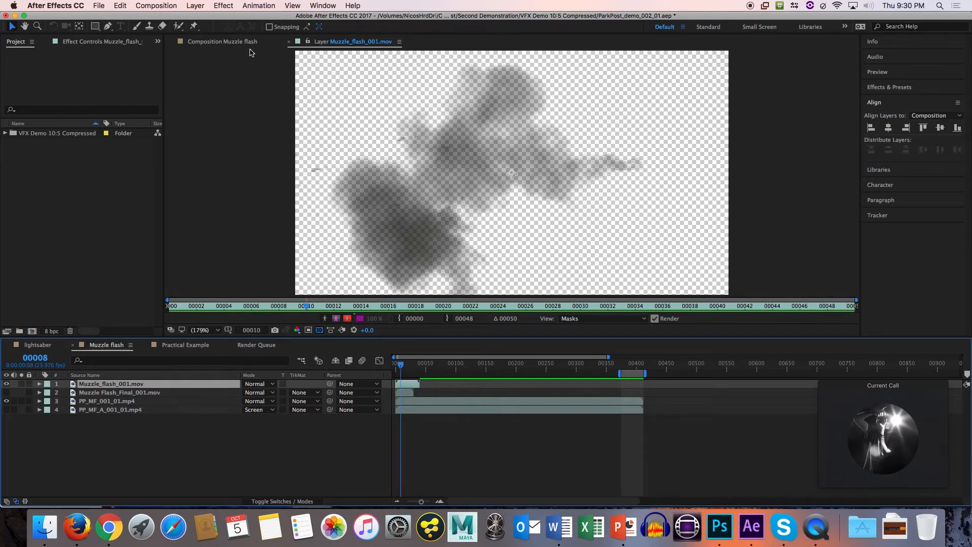
left_click(248, 43)
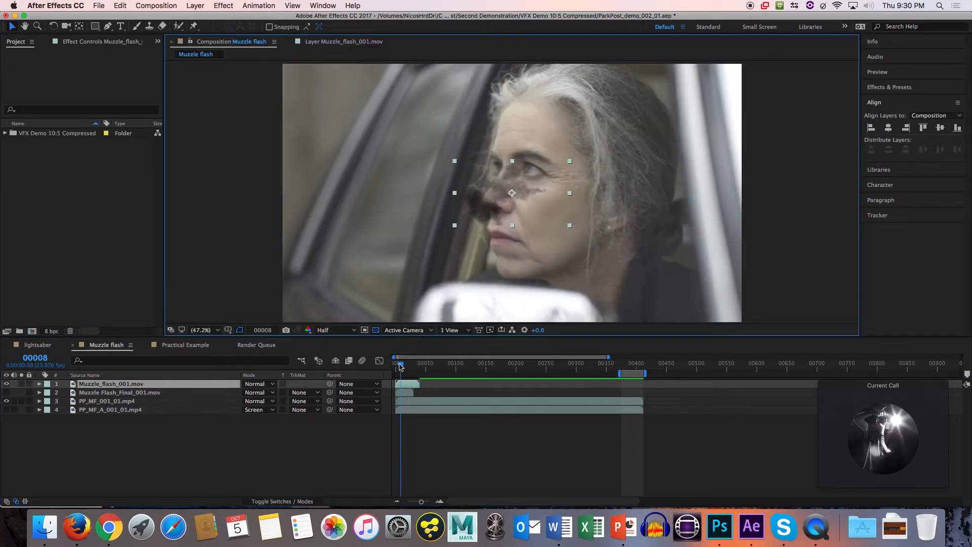
left_click_drag(400, 365, 623, 364)
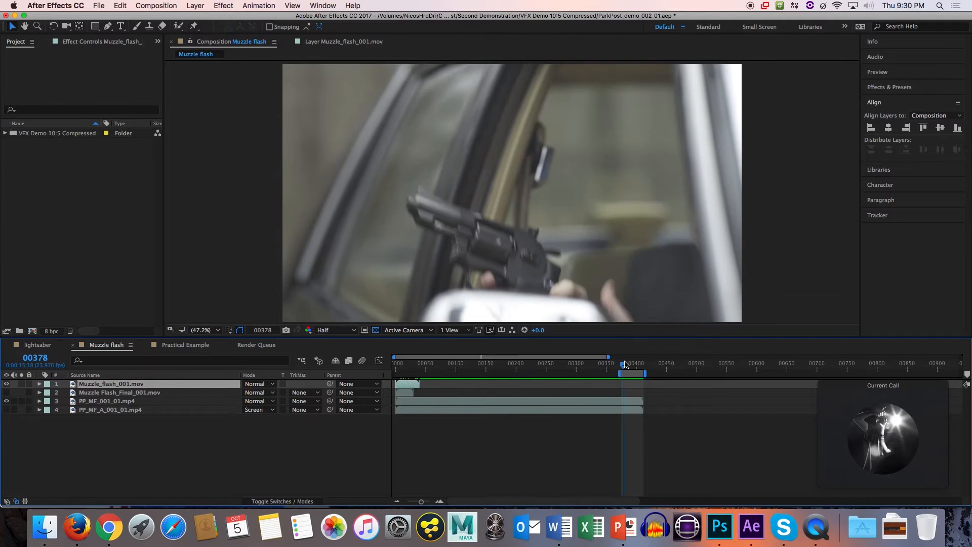
key("space")
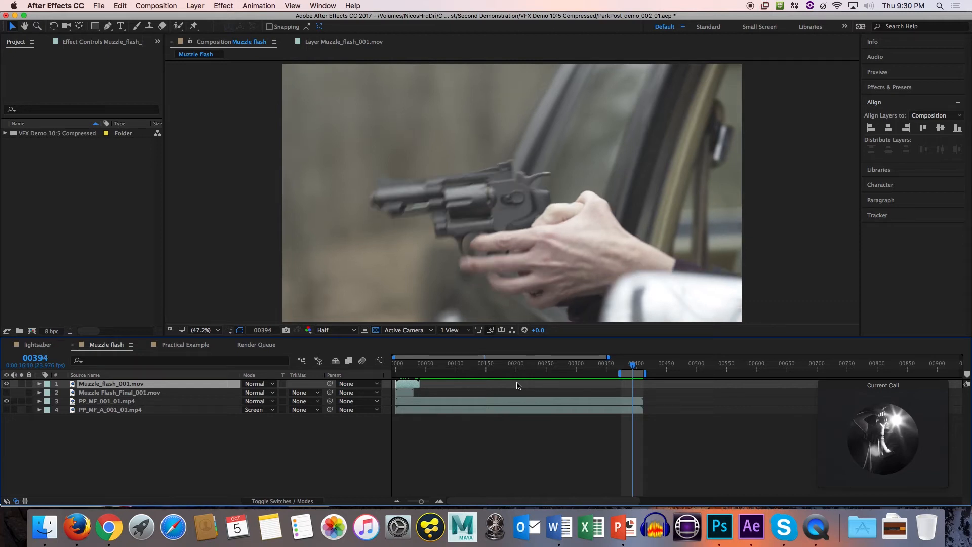
key("Page_Down")
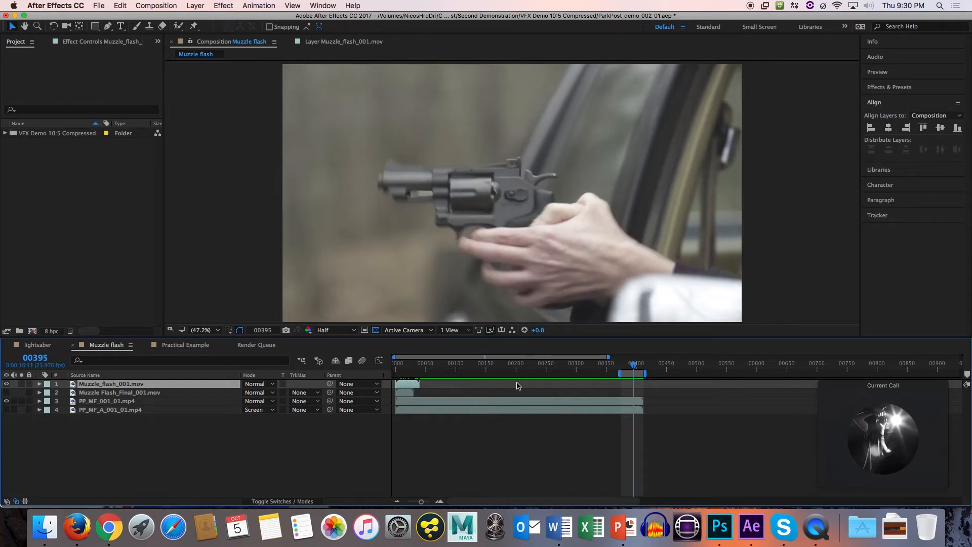
key("Page_Down")
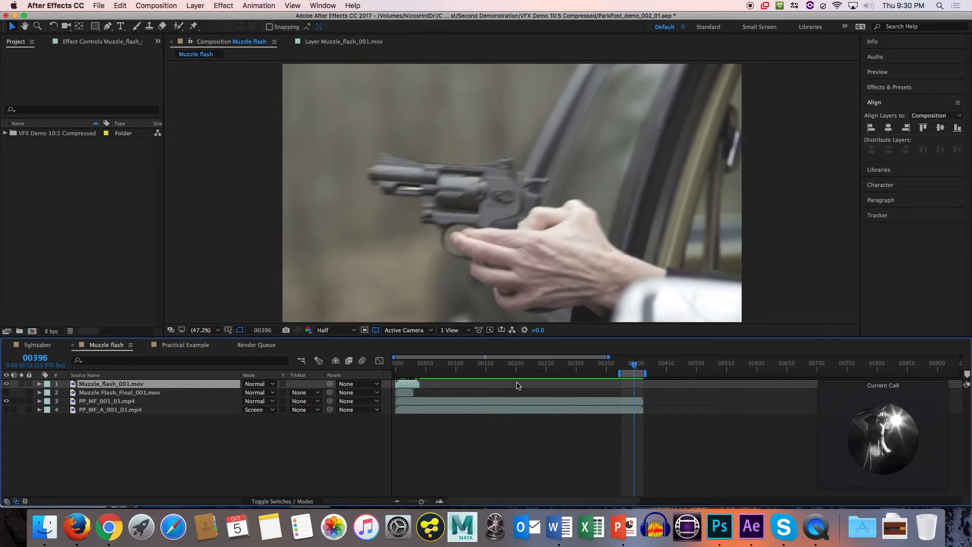
key("Page_Down")
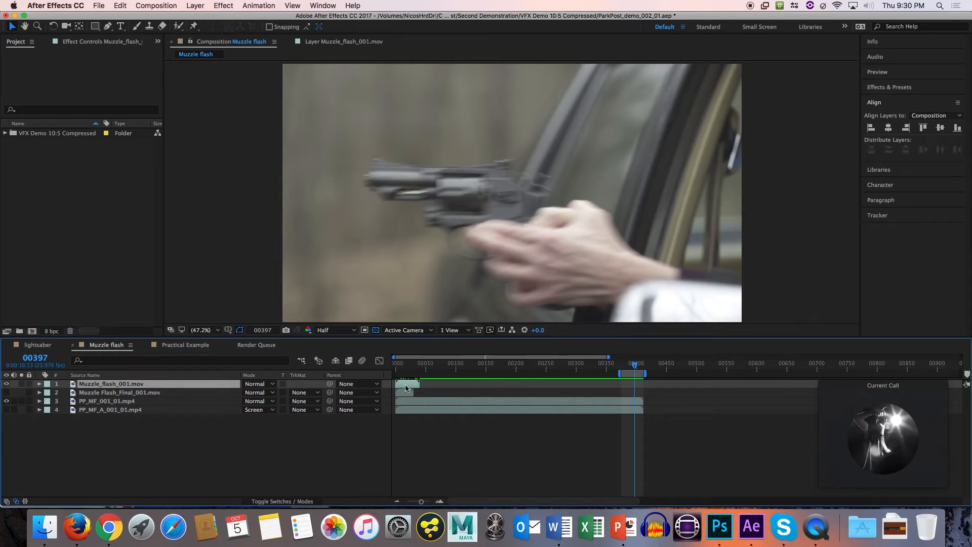
Shift Muzzle_flash_001.mov in time so it starts at frame 397, and preview the shot from frame 358.
left_click_drag(405, 388, 645, 387)
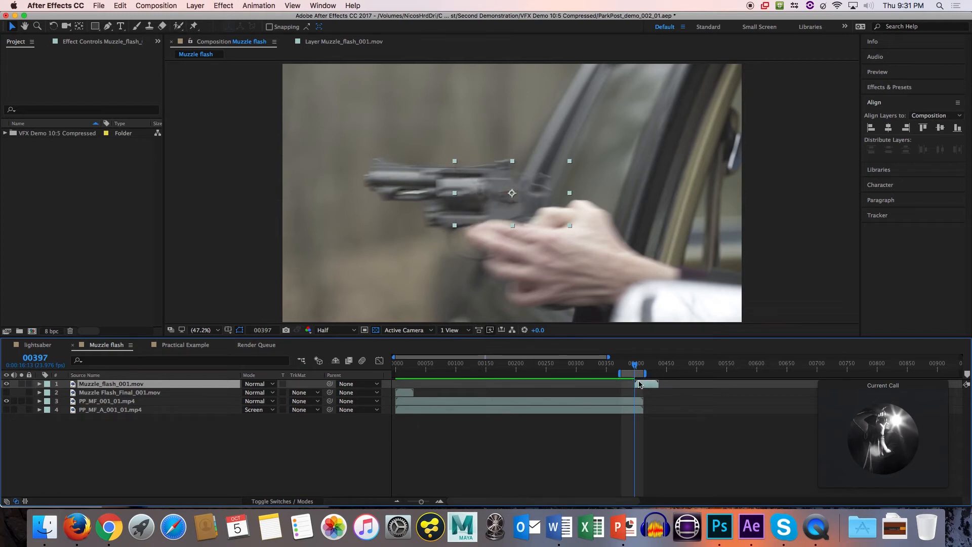
left_click(611, 365)
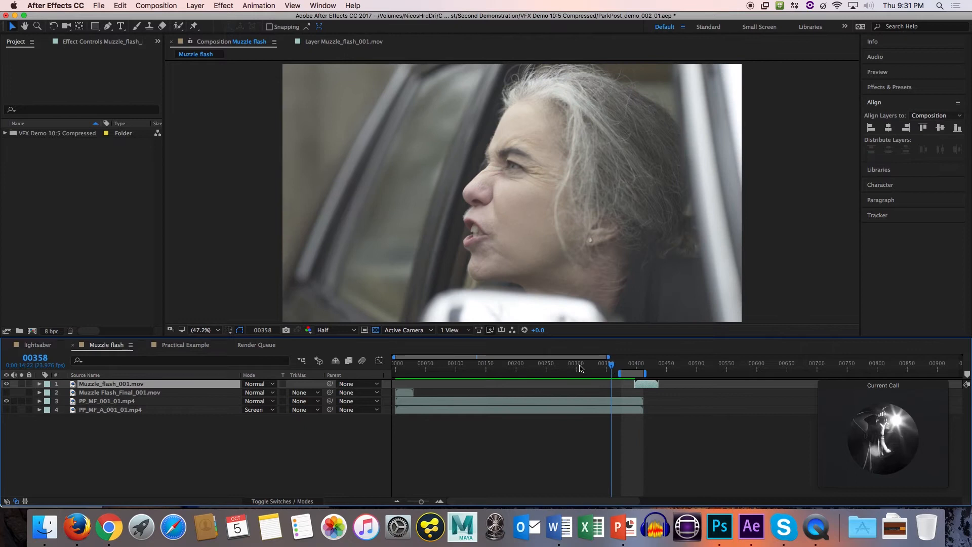
key("space")
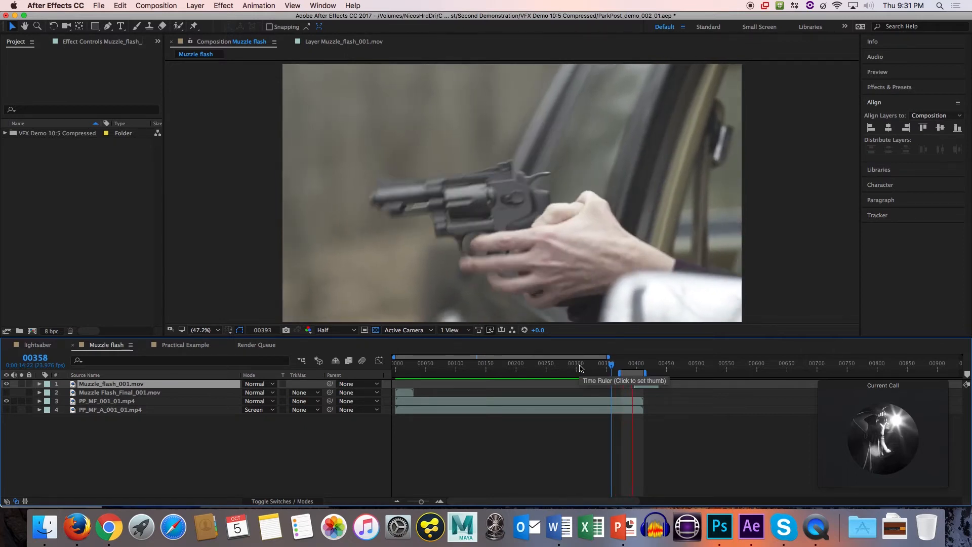
key("space")
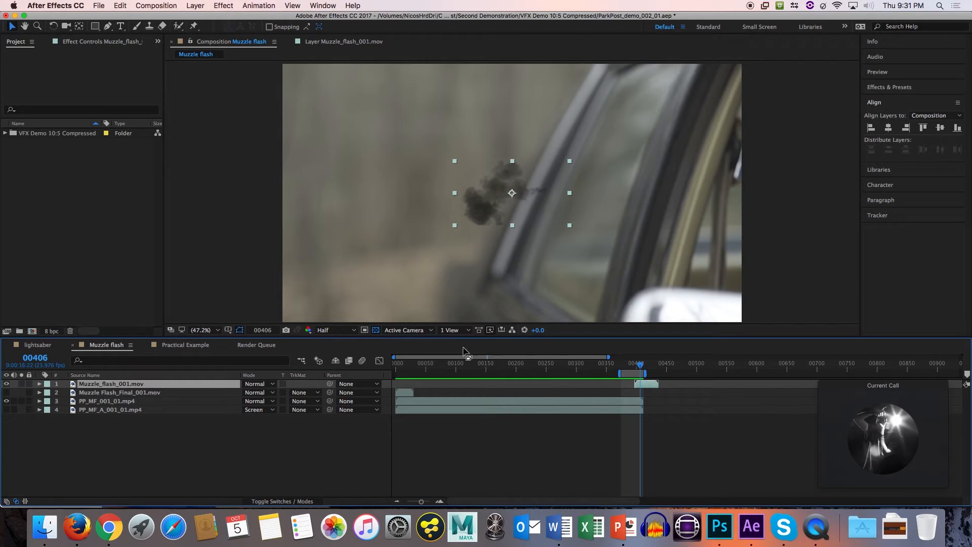
Preview the shot again from frame 385 and stop at frame 404, with the smoke in view.
left_click(464, 277)
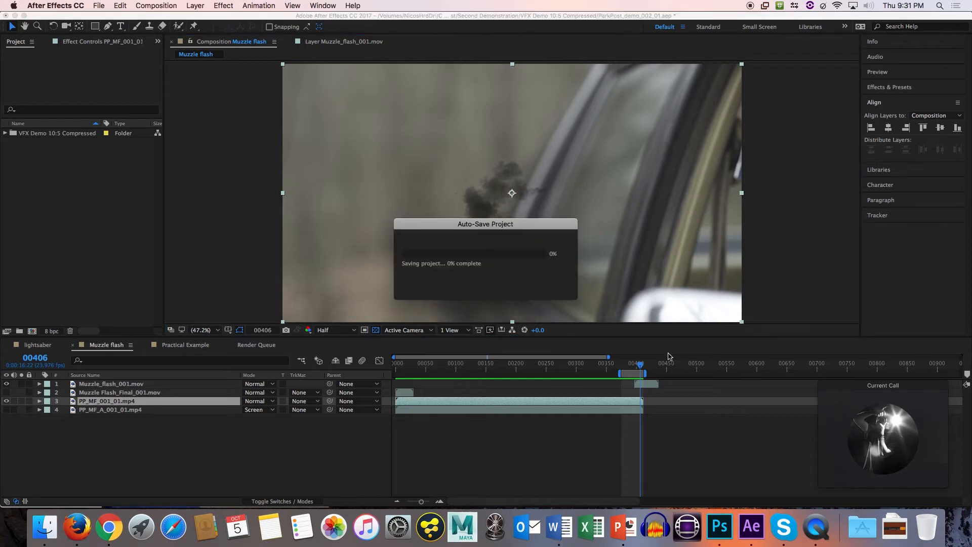
left_click(628, 364)
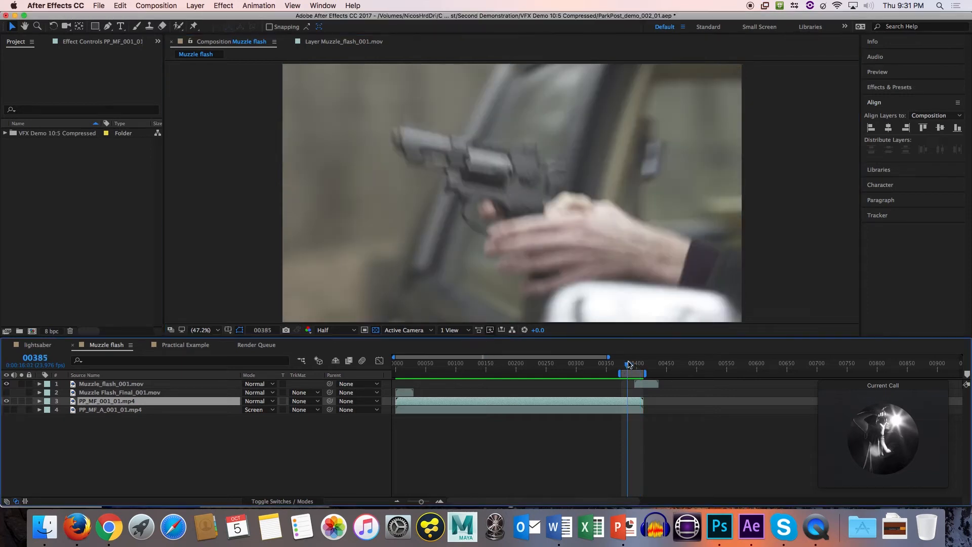
key("space")
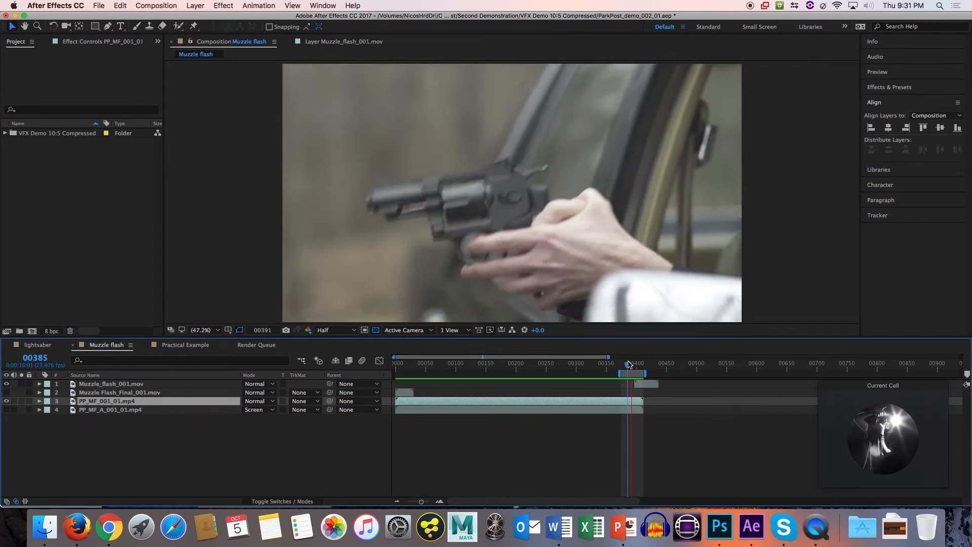
key("space")
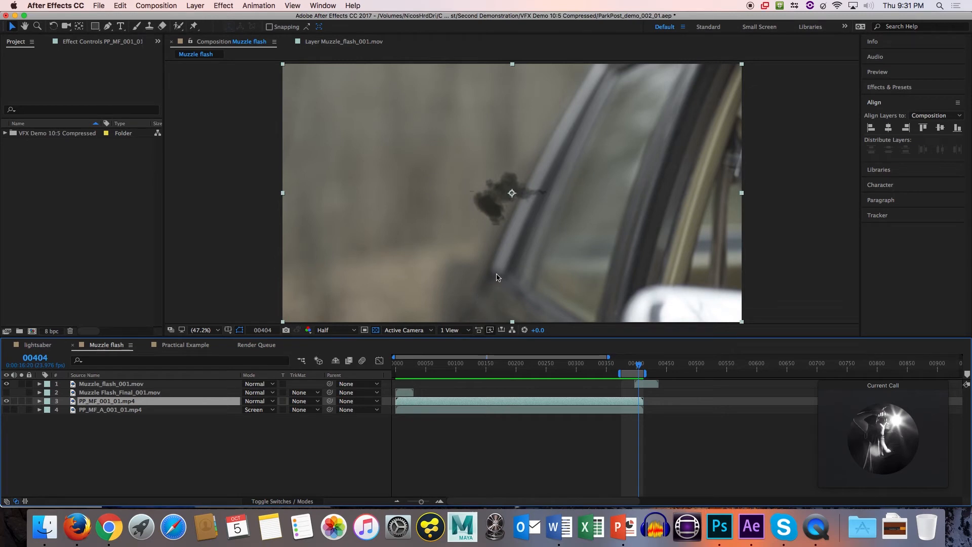
Expand the transform properties of Muzzle_flash_001.mov and set its scale to 300%.
left_click(141, 383)
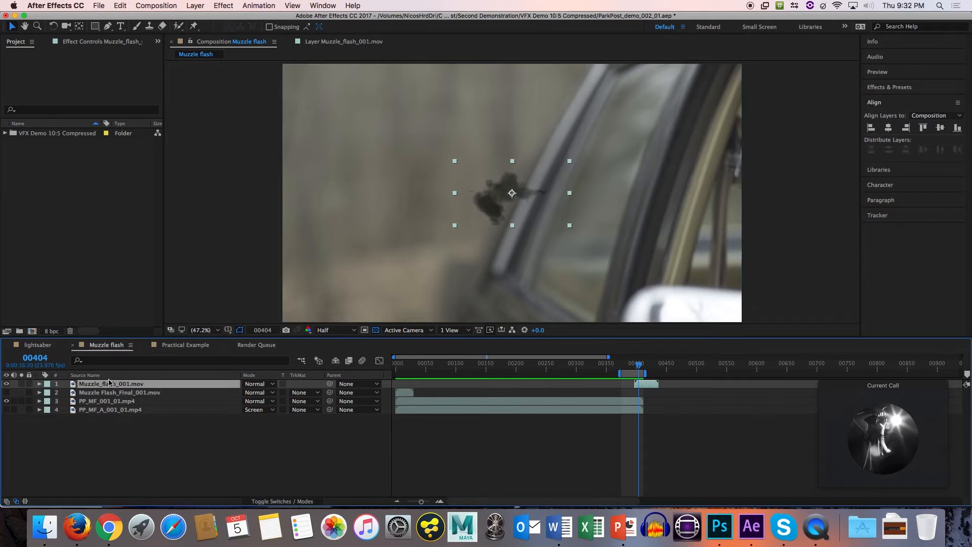
key("s")
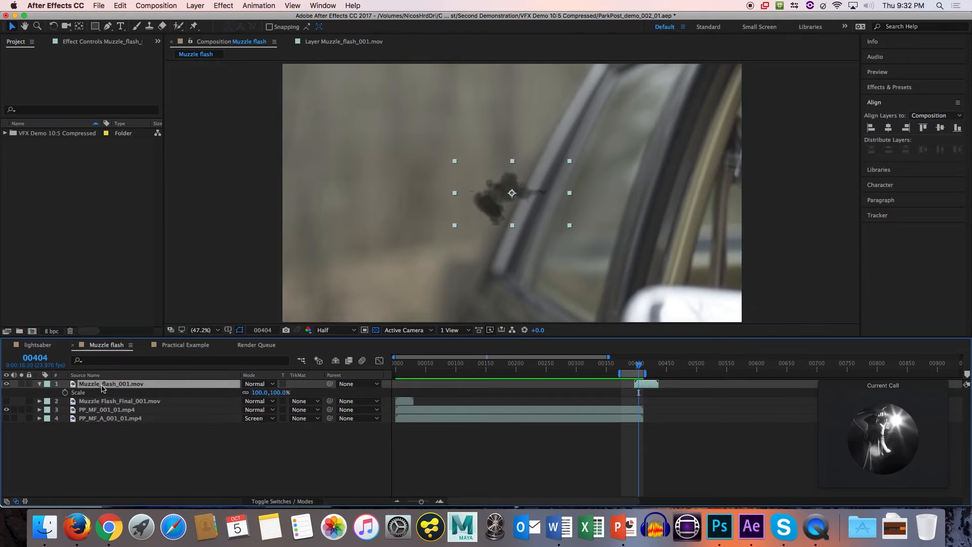
left_click(40, 385)
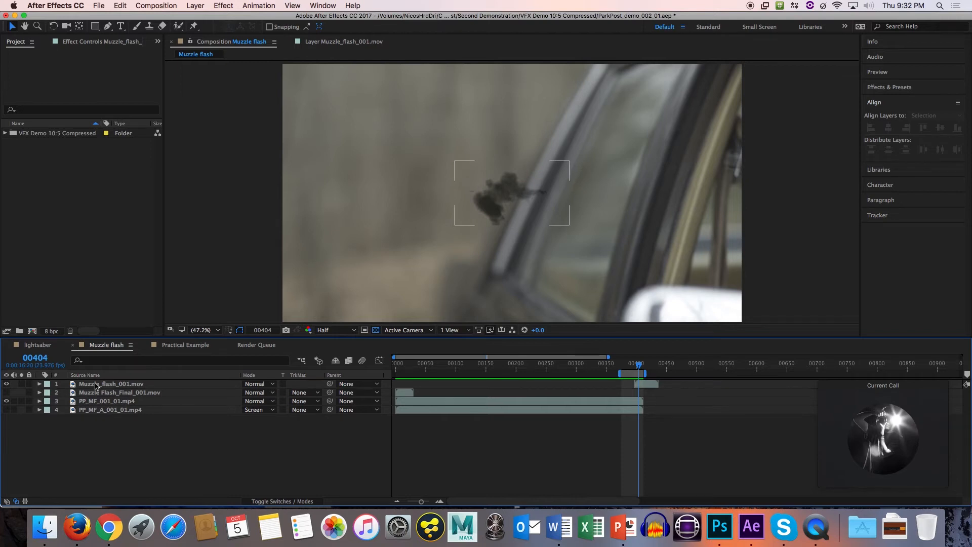
left_click(41, 384)
left_click(48, 392)
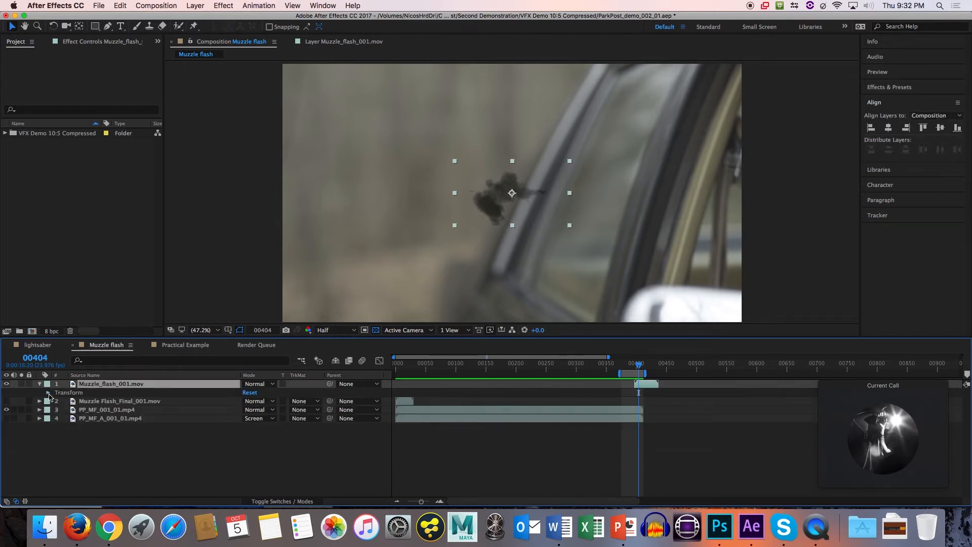
left_click(49, 393)
left_click(81, 418)
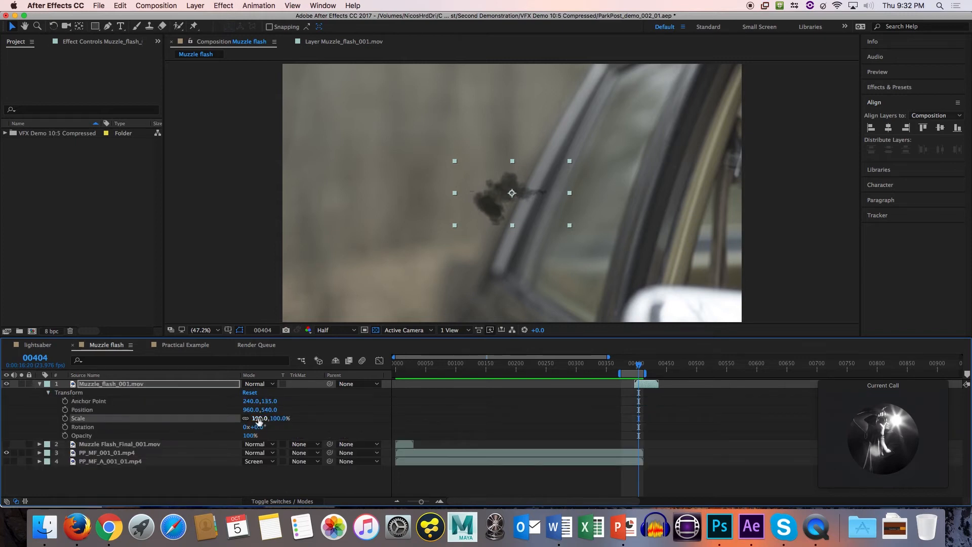
left_click_drag(258, 420, 349, 420)
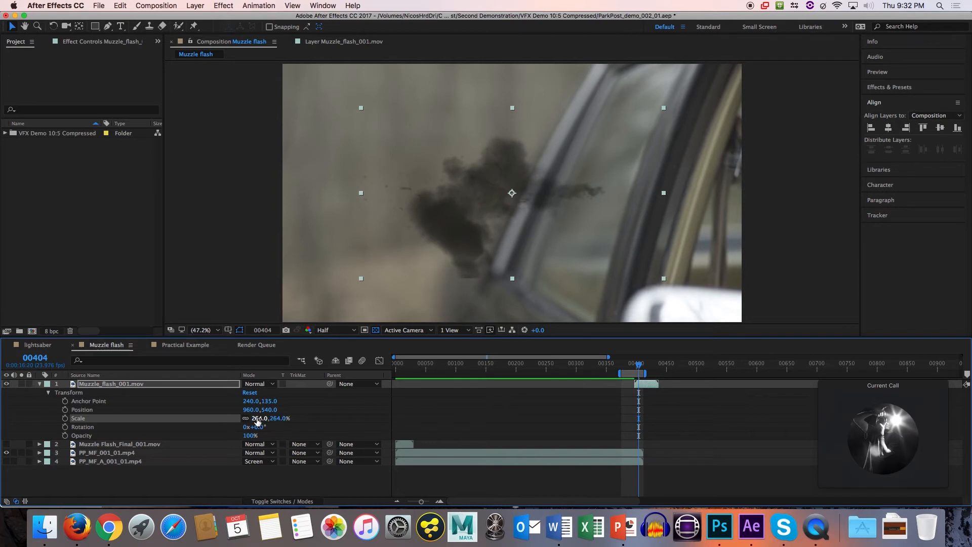
mouse_move(267, 418)
left_mouse_down()
mouse_move(290, 419)
mouse_move(278, 419)
left_mouse_up()
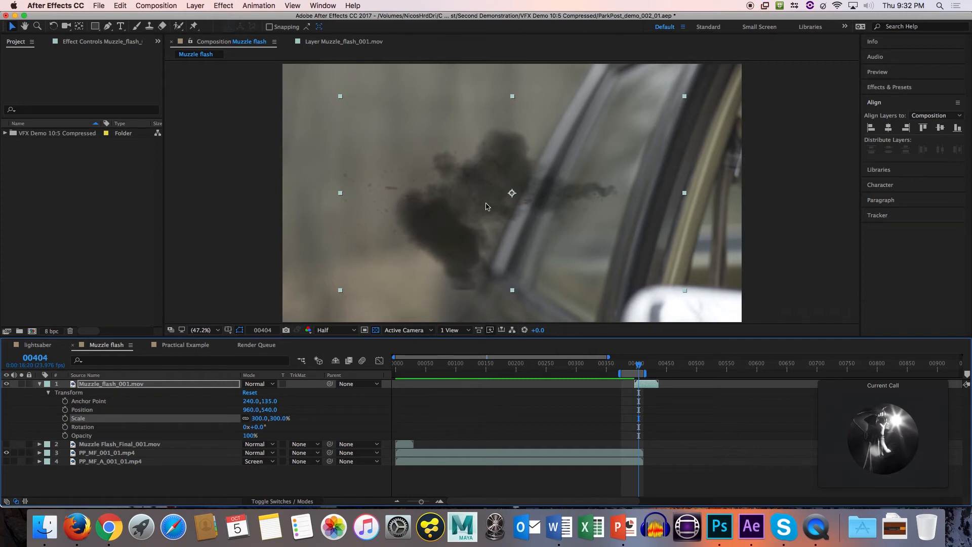
Reposition Muzzle_flash_001.mov to about 623, 534 and check its placement against the gun between frames 401 and 395.
left_click_drag(484, 207, 404, 206)
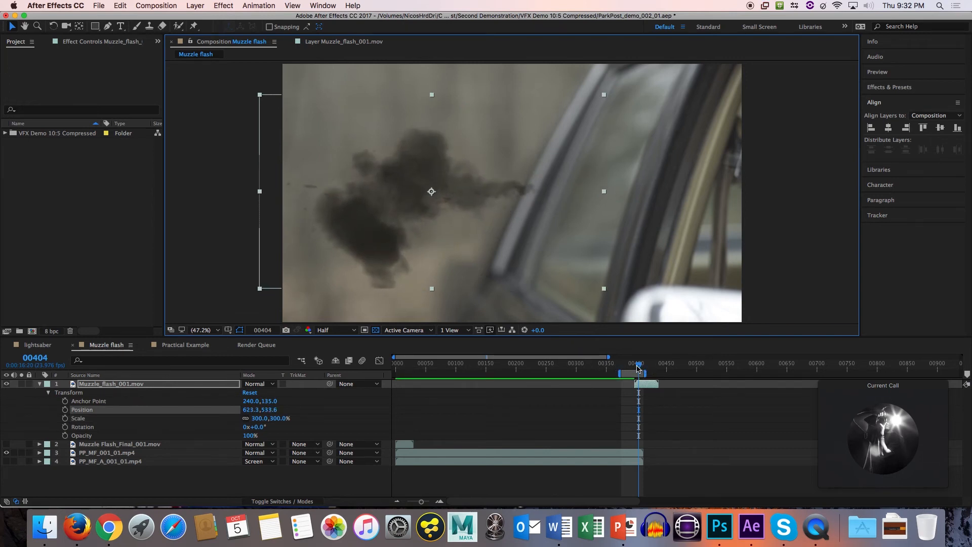
left_click(636, 367)
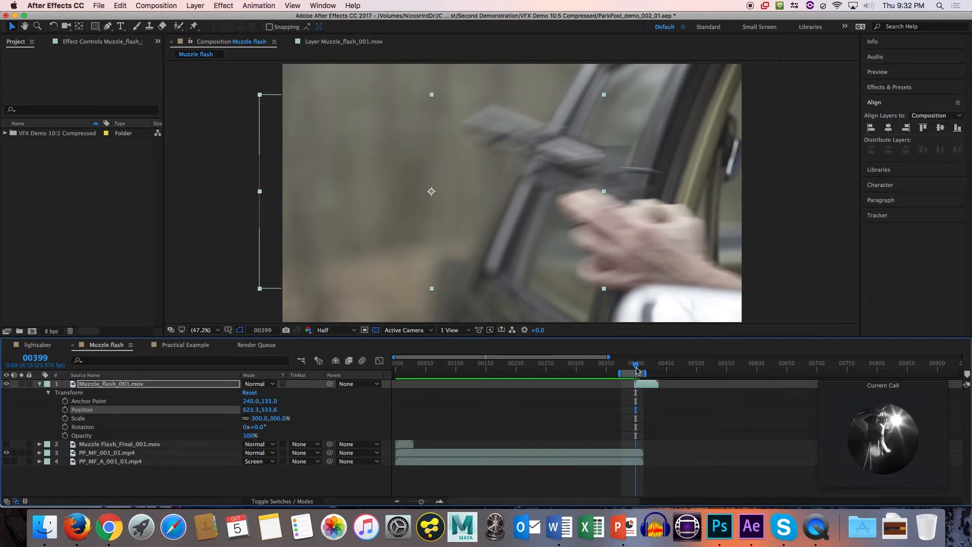
left_click(637, 370)
key("Page_Down")
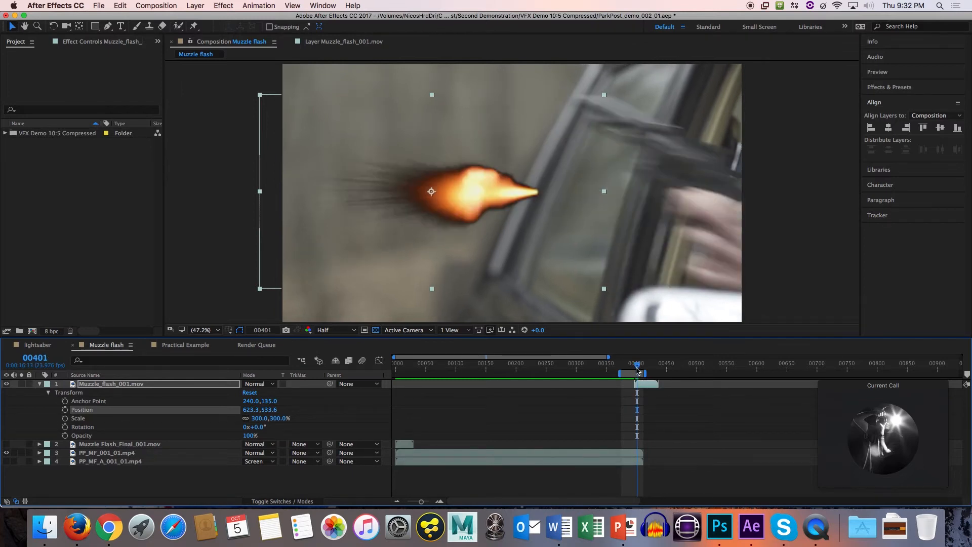
key("Page_Up")
key("Page_Up")
key("Page_Up")
key("Page_Up")
key("Page_Up")
Examine the gun's motion before the shot by stepping back and forth through the frames between 395 and 383.
key("Page_Up")
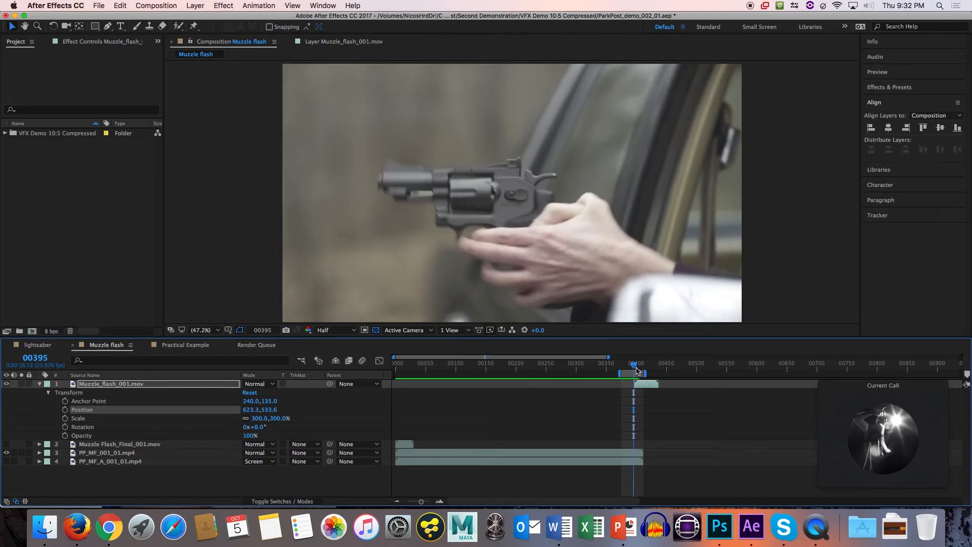
key("Page_Up")
key("Page_Up")
key("Page_Up")
key("Page_Up")
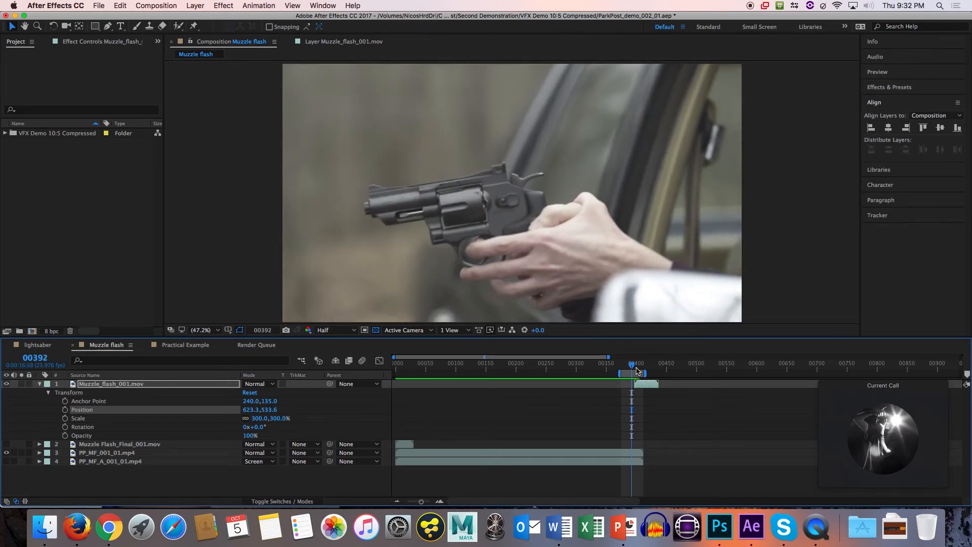
key("Page_Up")
key("Page_Up")
key("Page_Up")
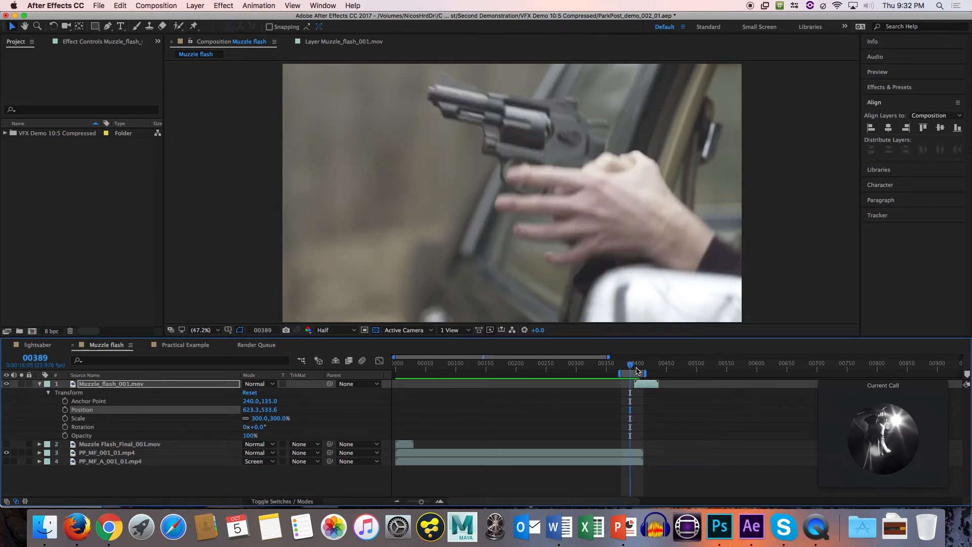
key("Page_Down")
key("Page_Down")
key("Page_Up")
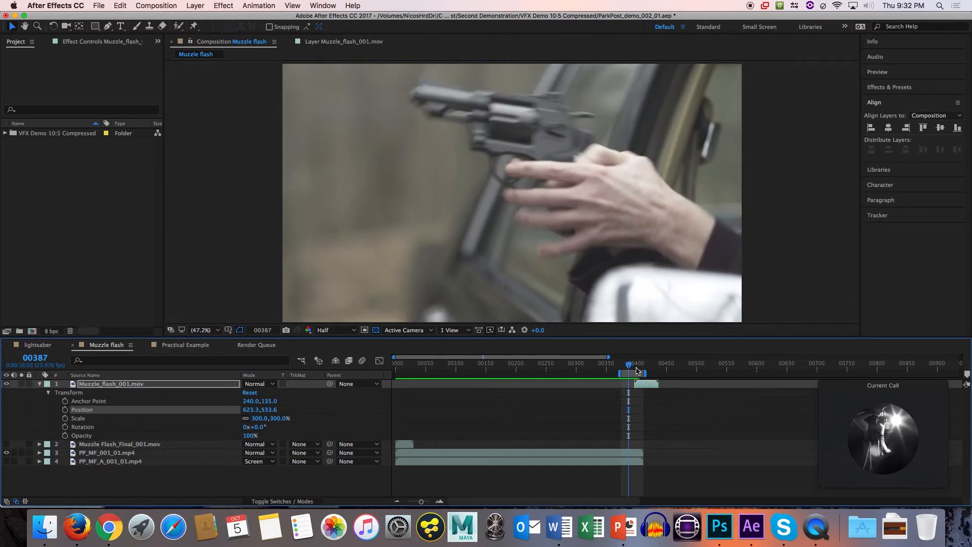
key("Page_Down")
key("Page_Down")
key("Page_Down")
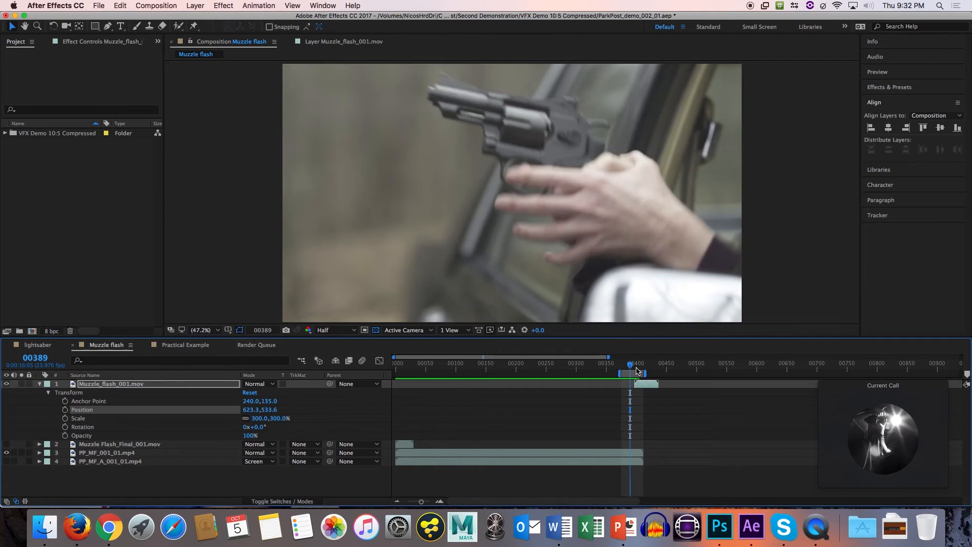
key("Page_Down")
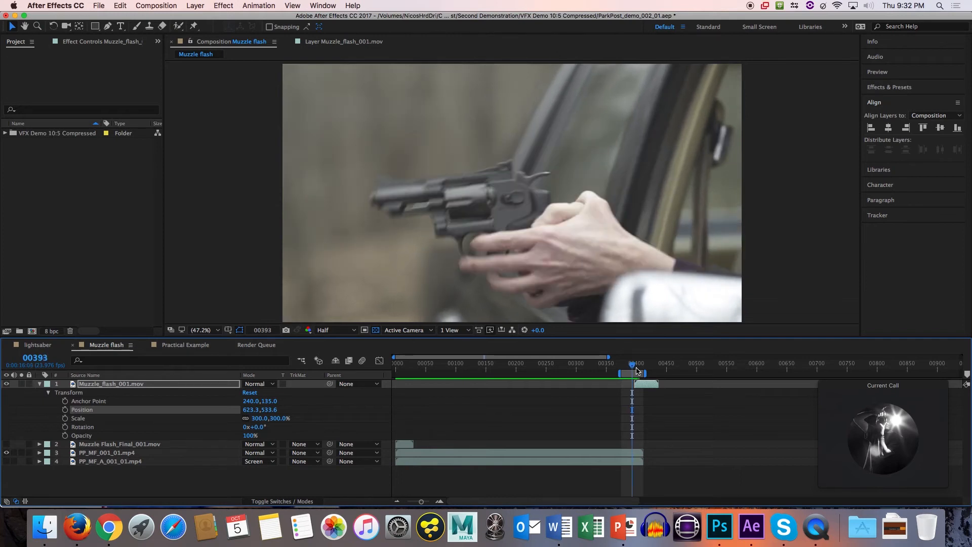
key("Page_Up")
key("Page_Up")
key("Page_Up")
key("Page_Up")
key("Page_Up")
key("Page_Up")
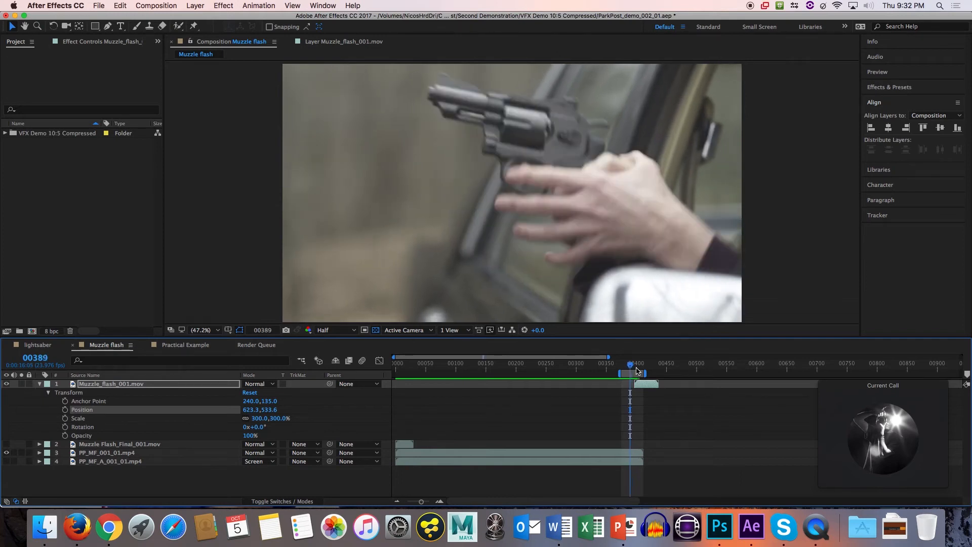
key("Page_Up")
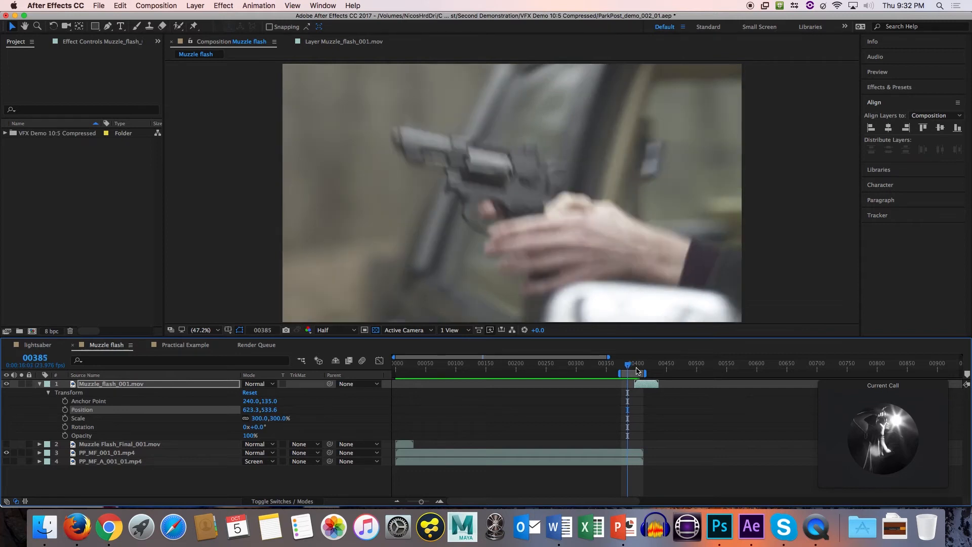
key("Page_Up")
key("Page_Up")
key("Page_Up")
key("Page_Down")
key("Page_Down")
key("Page_Down")
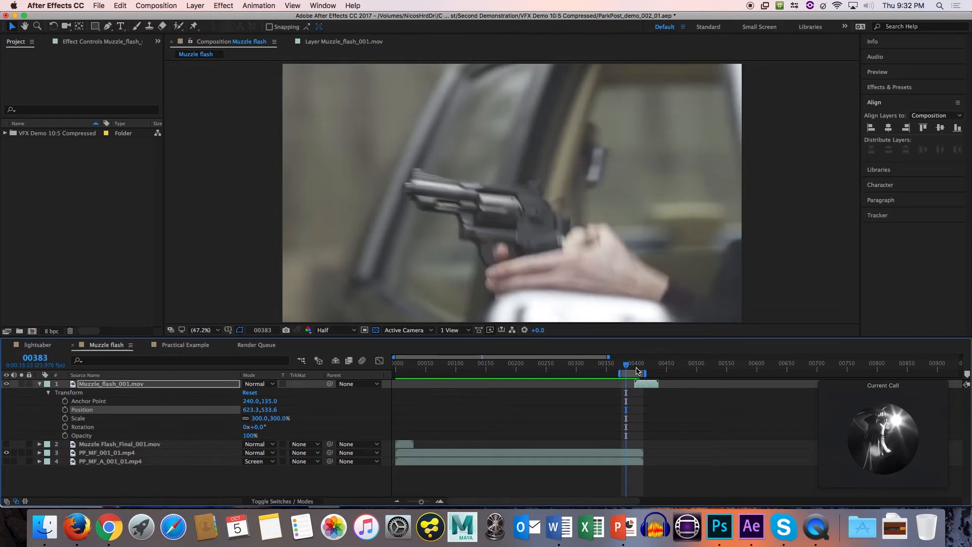
Step forward frame by frame from 383 to 397 and compare the gun at frames 396 and 397.
key("Page_Down")
key("Page_Down")
key("Page_Down")
key("Page_Down")
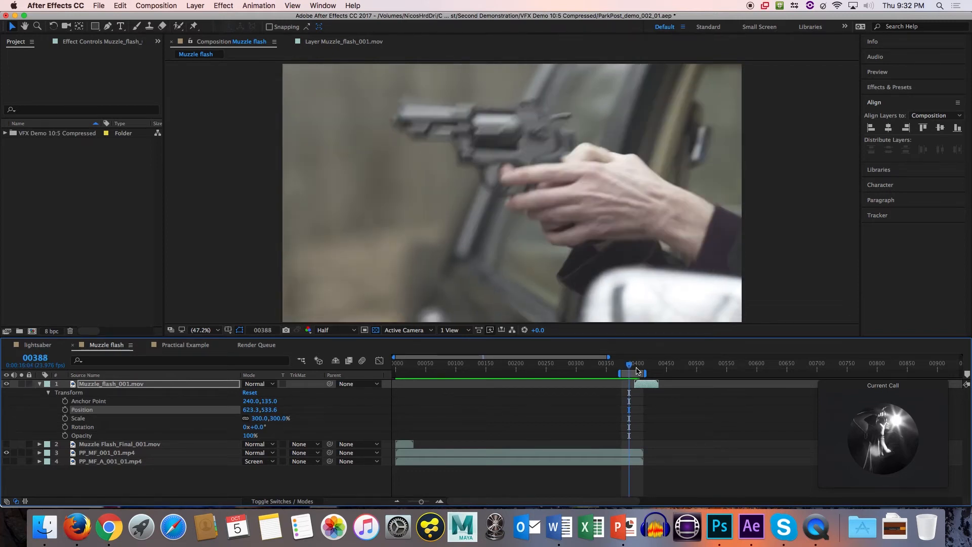
key("Page_Down")
key("Page_Down")
key("Page_Down")
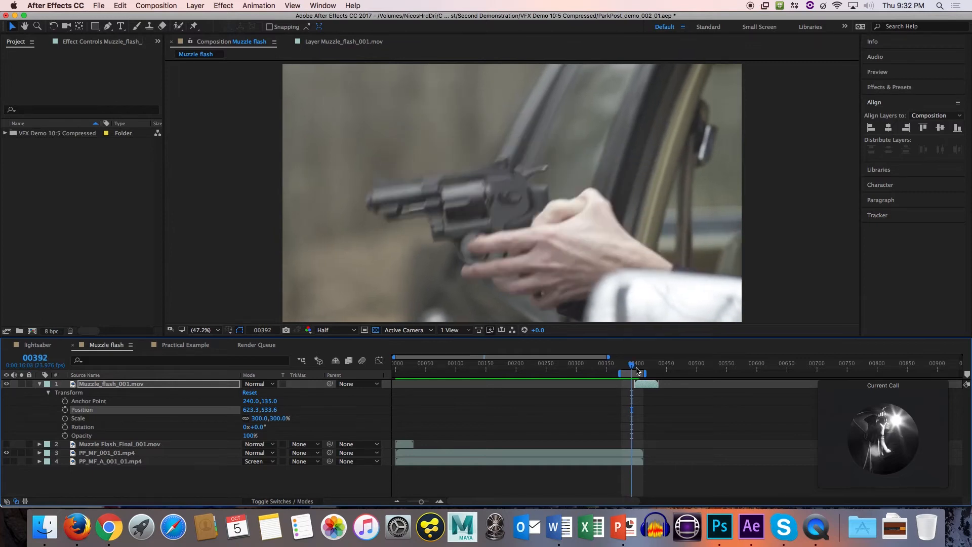
key("Page_Down")
key("Page_Down")
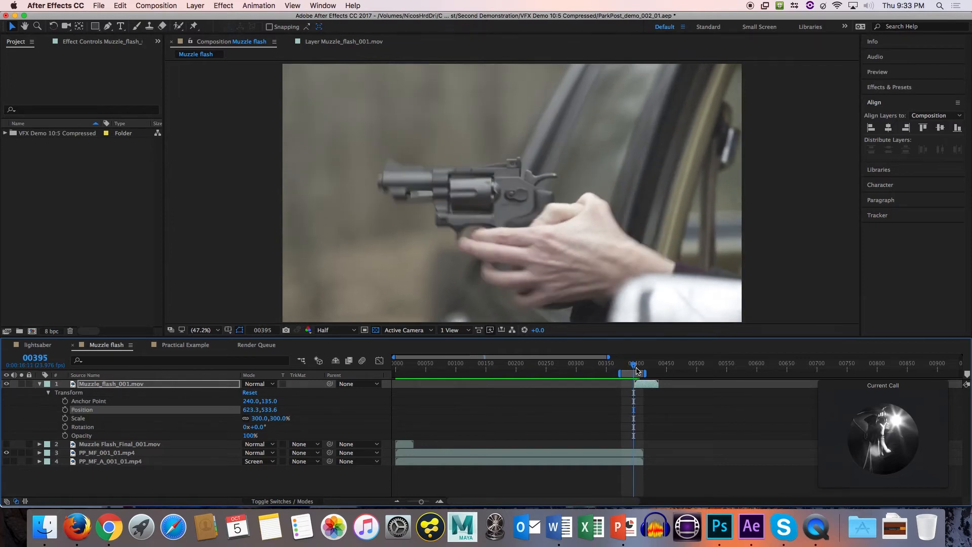
key("Page_Down")
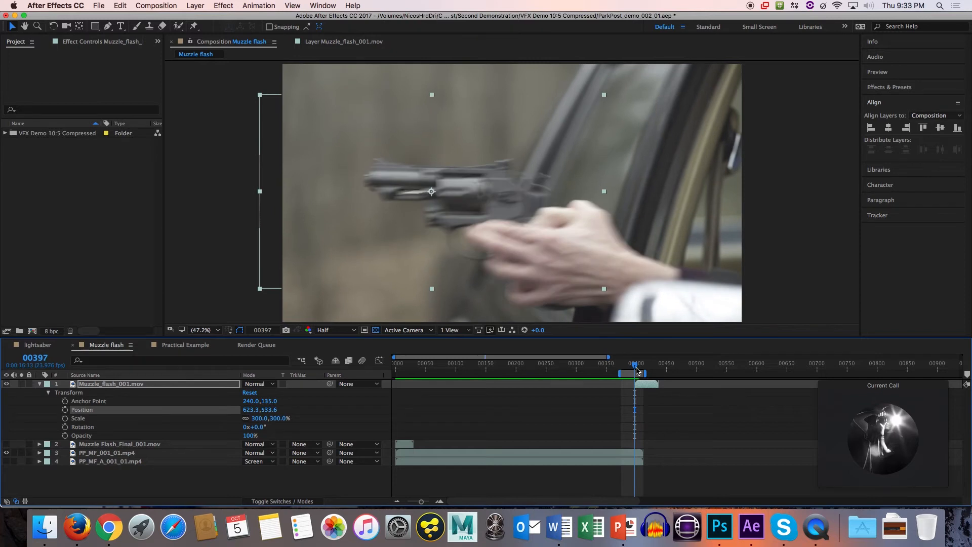
key("Page_Up")
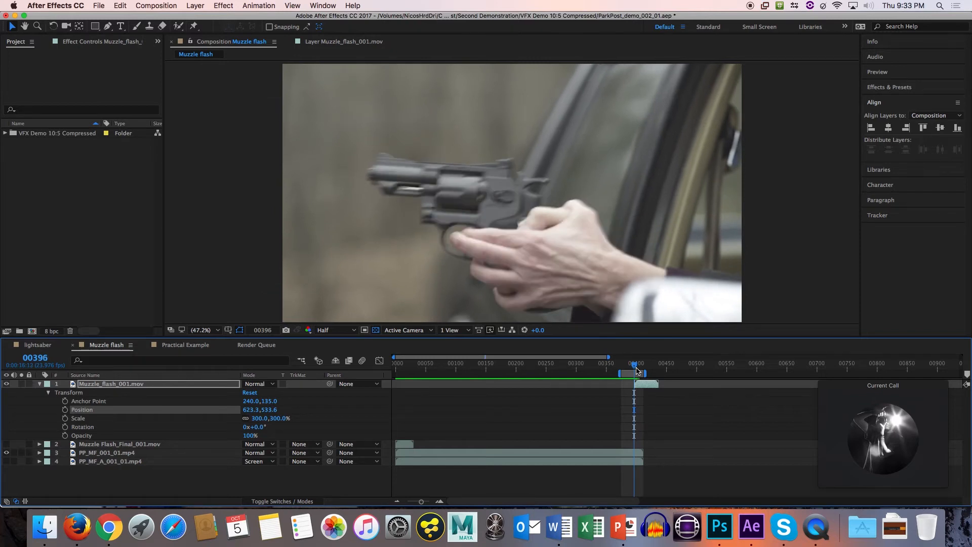
key("Page_Down")
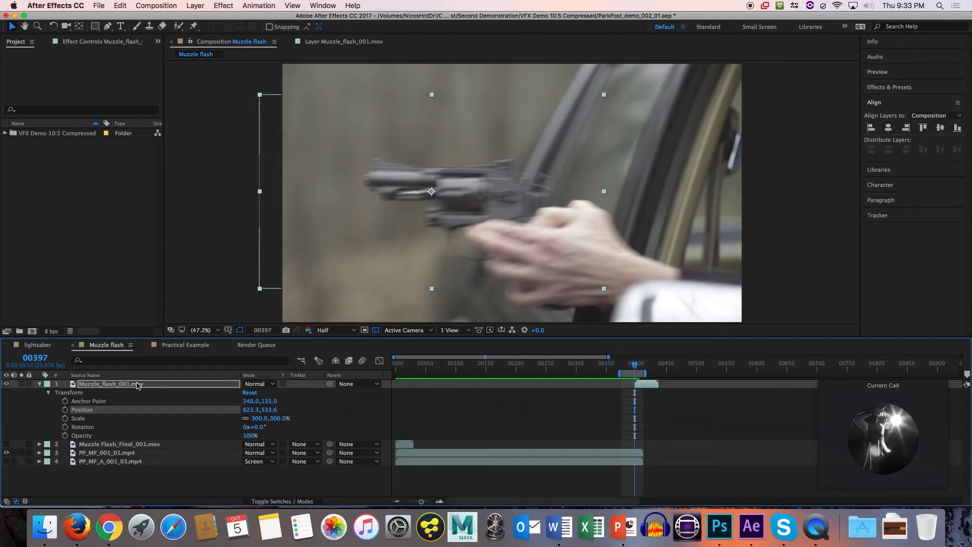
Reposition Muzzle_flash_001.mov to about 183, 506, using the smoke at frame 402 as reference, and preview the shot.
left_click(427, 193)
left_click_drag(427, 193, 321, 190)
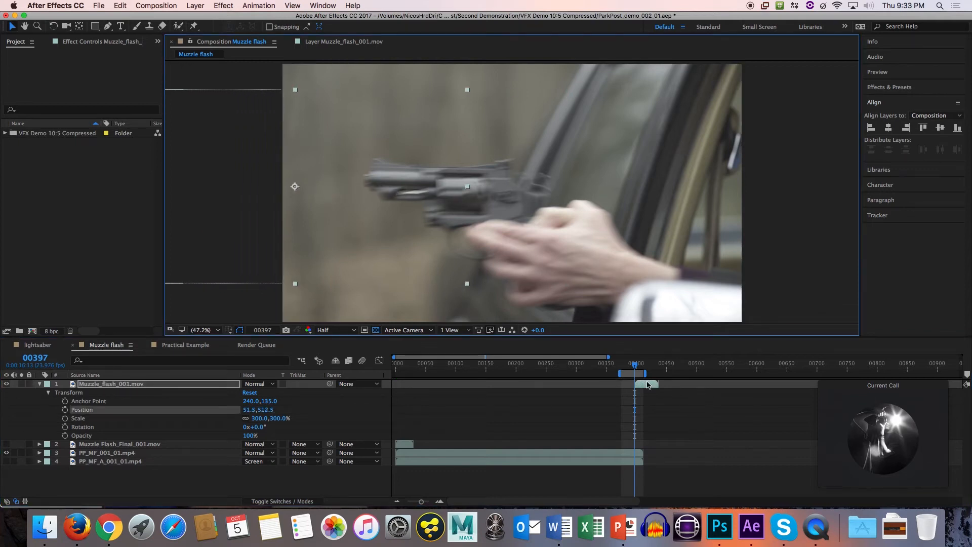
left_click_drag(637, 366, 639, 369)
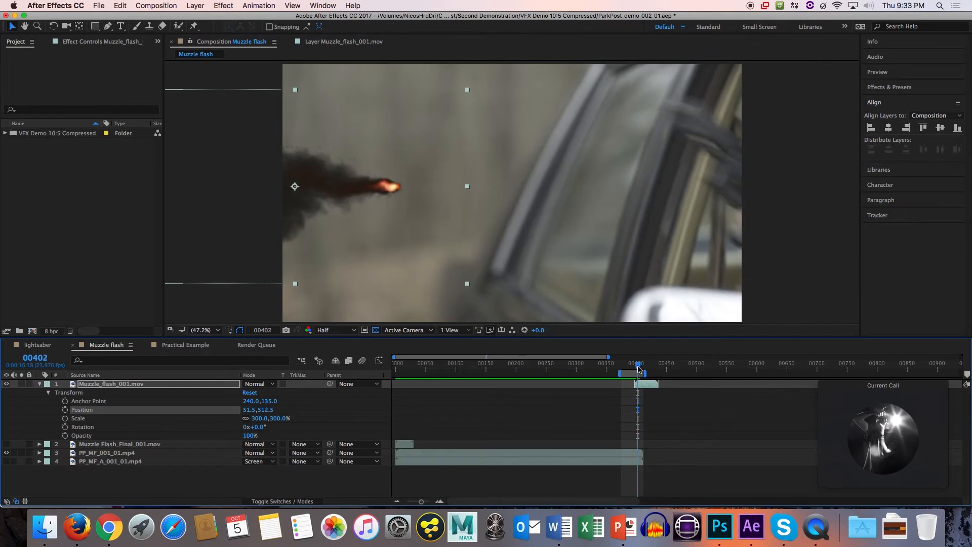
left_click(650, 385)
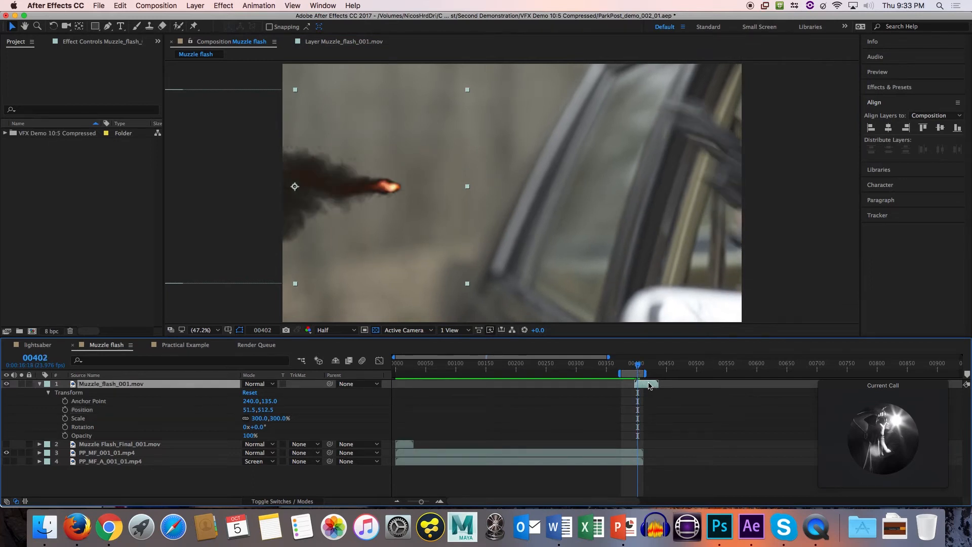
left_click_drag(414, 193, 445, 191)
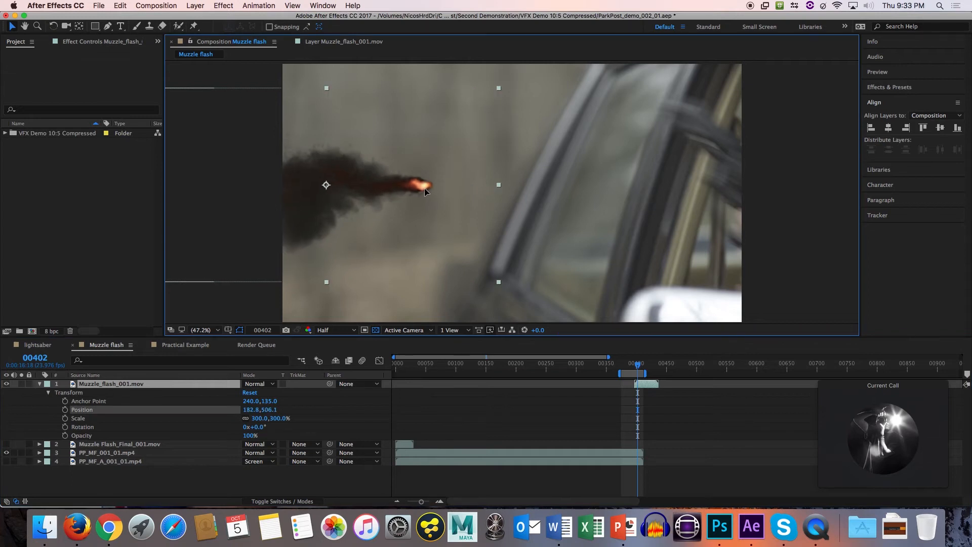
left_click_drag(637, 366, 623, 366)
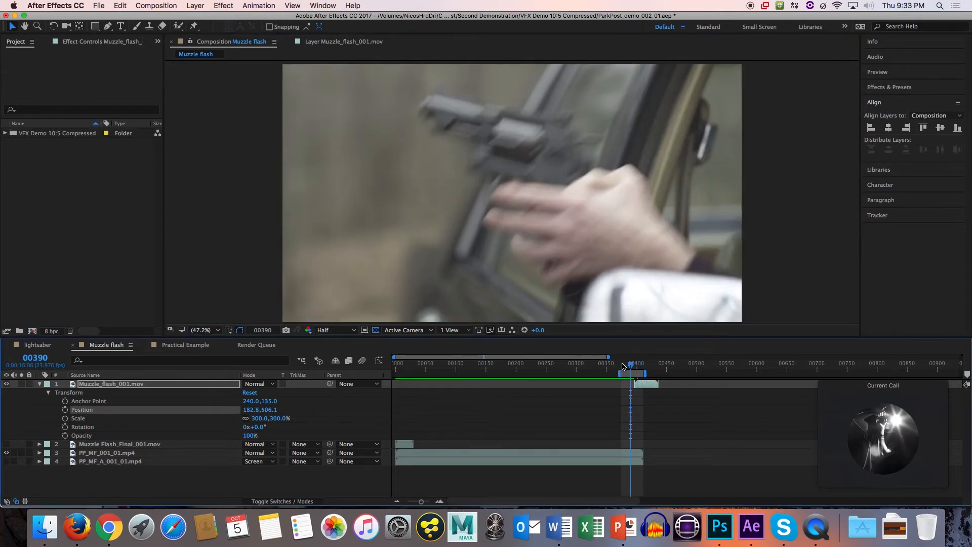
key("space")
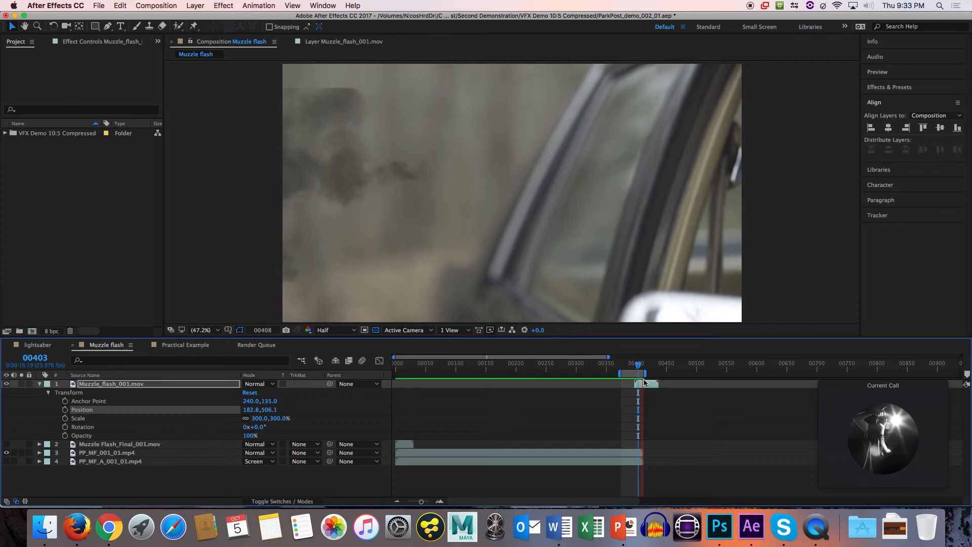
Start motion tracking on the PP_MF_001_01.mp4 layer at frame 396.
left_click(633, 368)
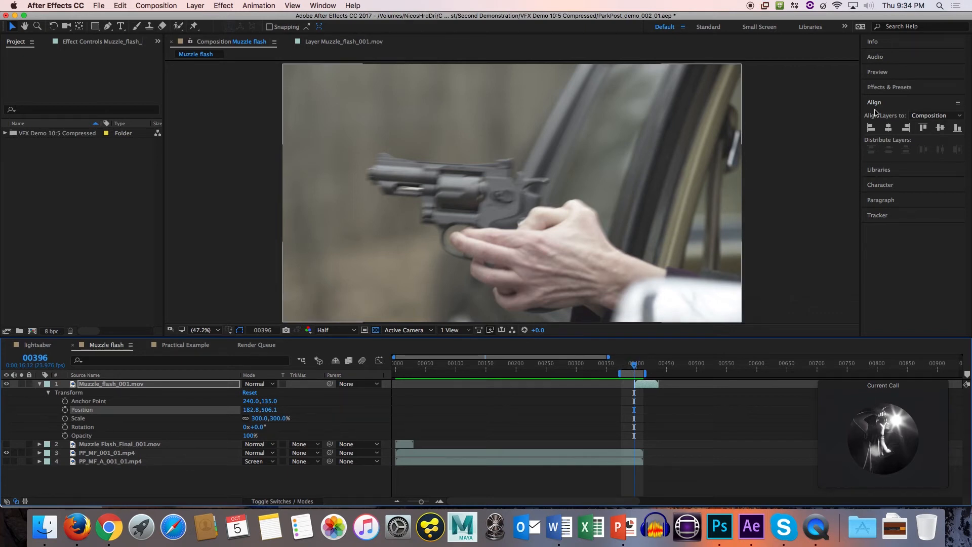
left_click(883, 215)
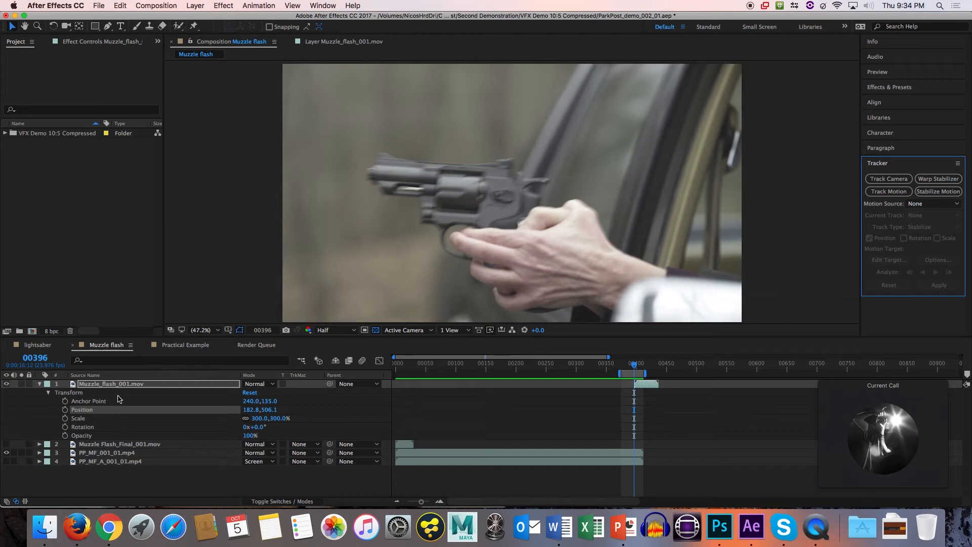
left_click(115, 446)
left_click(112, 454)
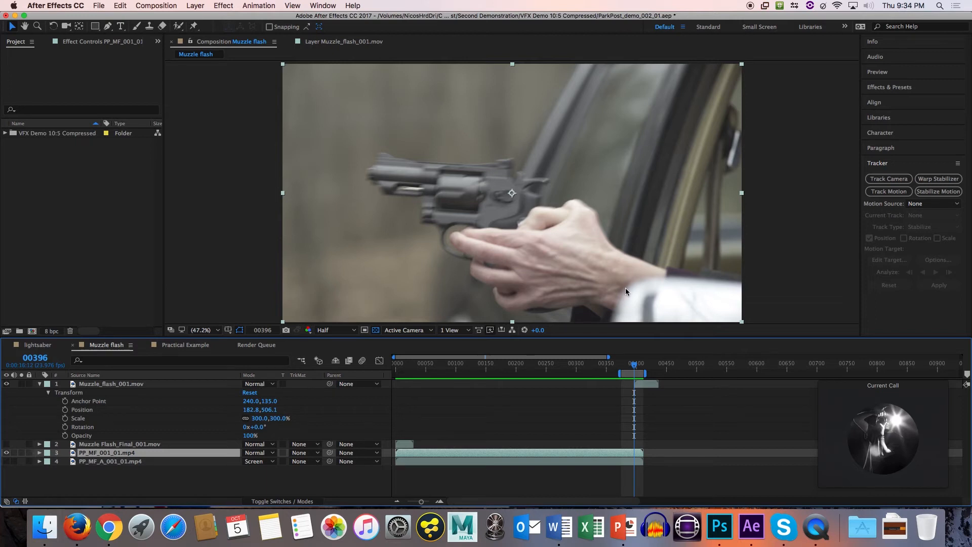
left_click(898, 195)
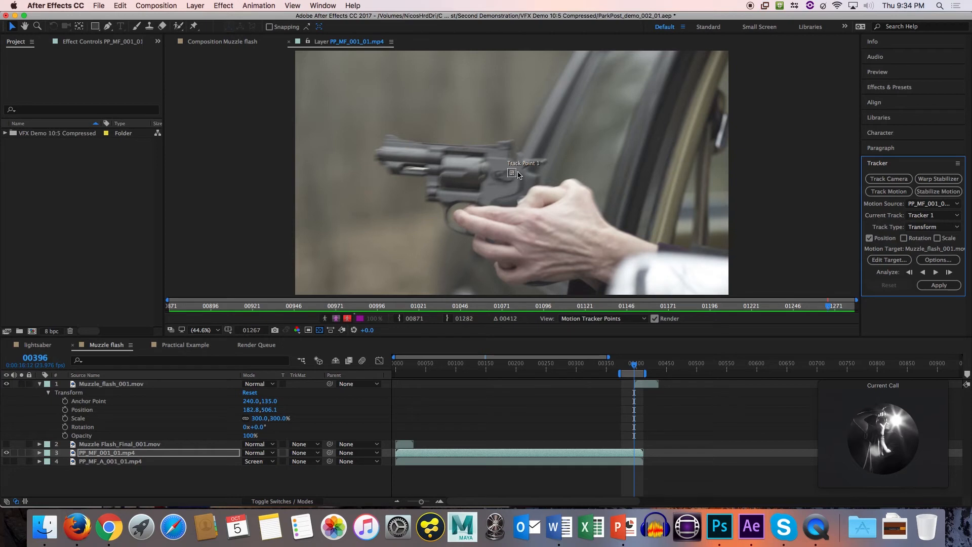
Enlarge Track Point 1's feature and search regions to cover the gun's frame behind the cylinder, keeping the search region larger.
scroll(511, 172, "down", 4)
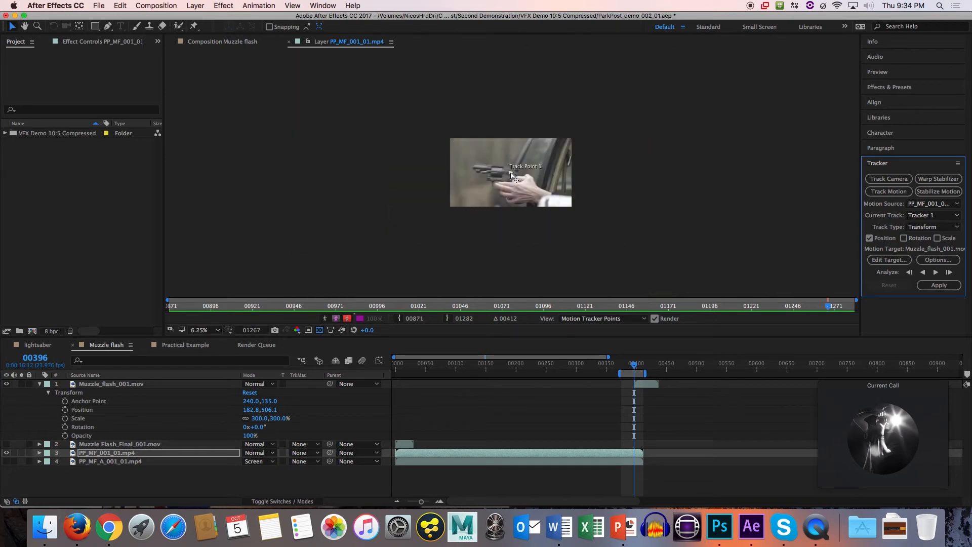
scroll(512, 172, "up", 7)
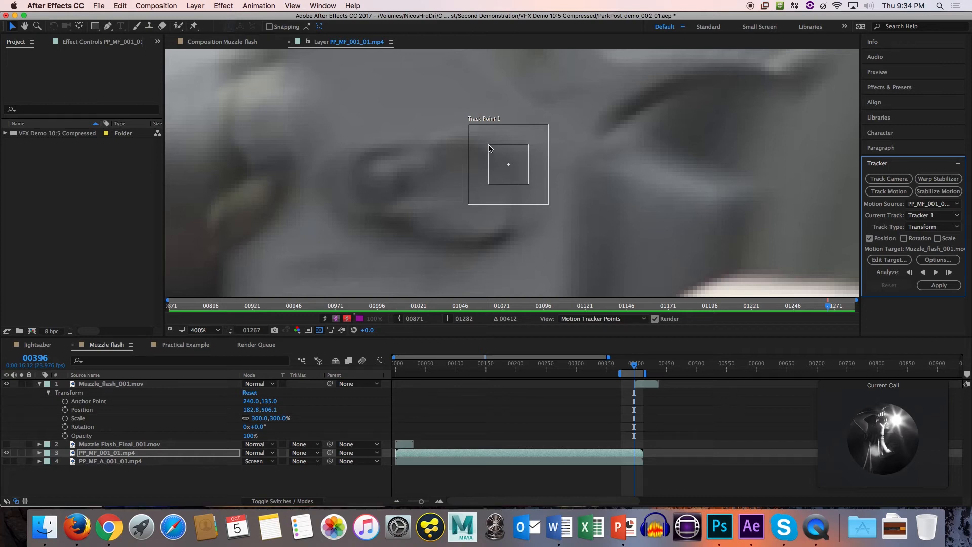
left_click_drag(464, 124, 412, 83)
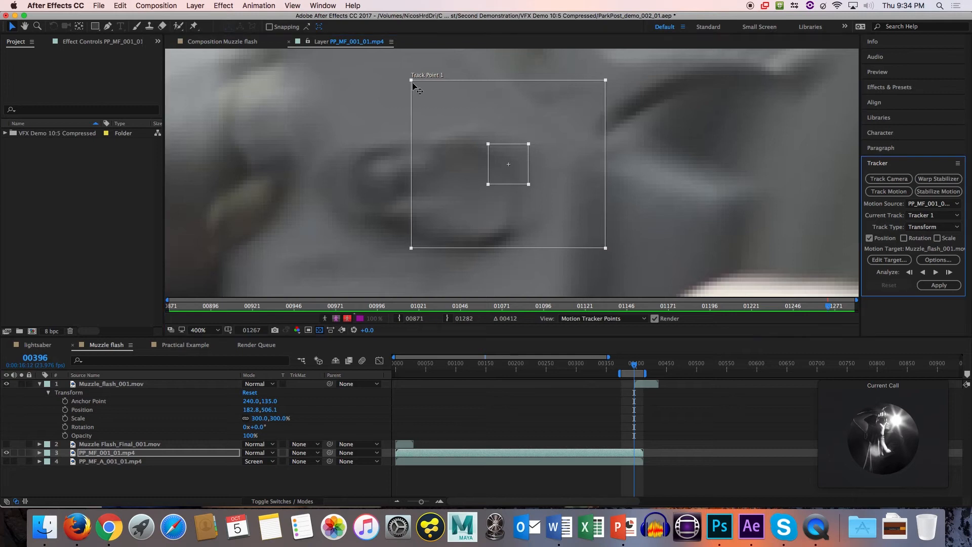
left_click_drag(488, 145, 465, 125)
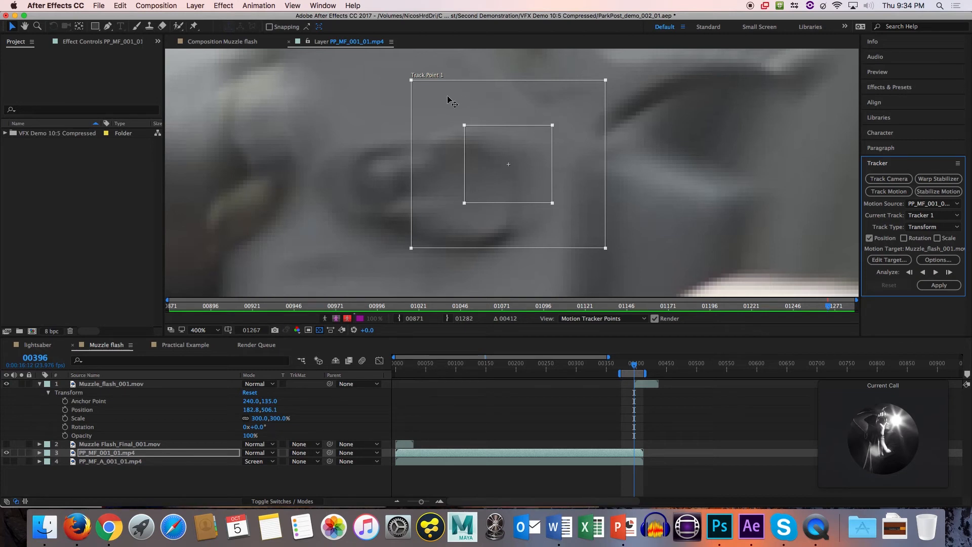
left_click_drag(606, 80, 545, 136)
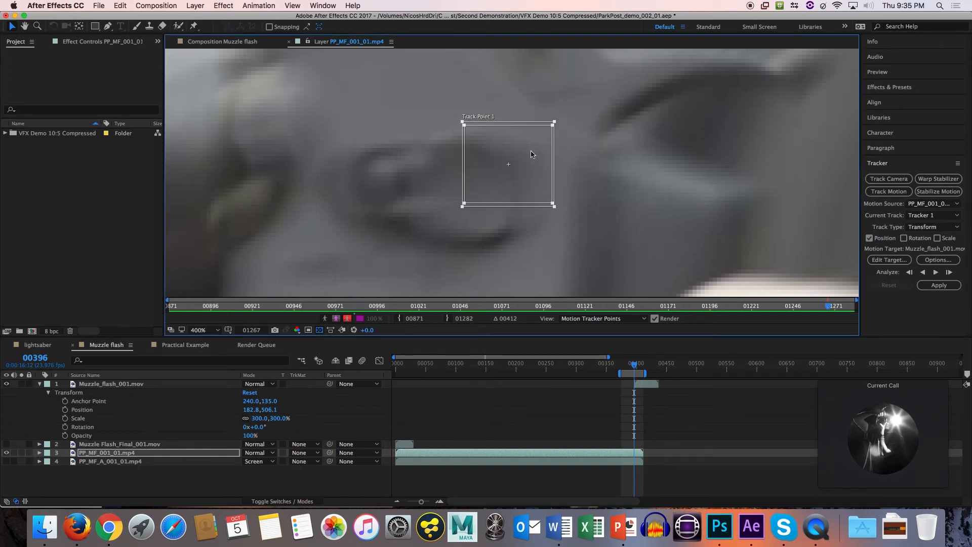
left_click_drag(554, 122, 685, 53)
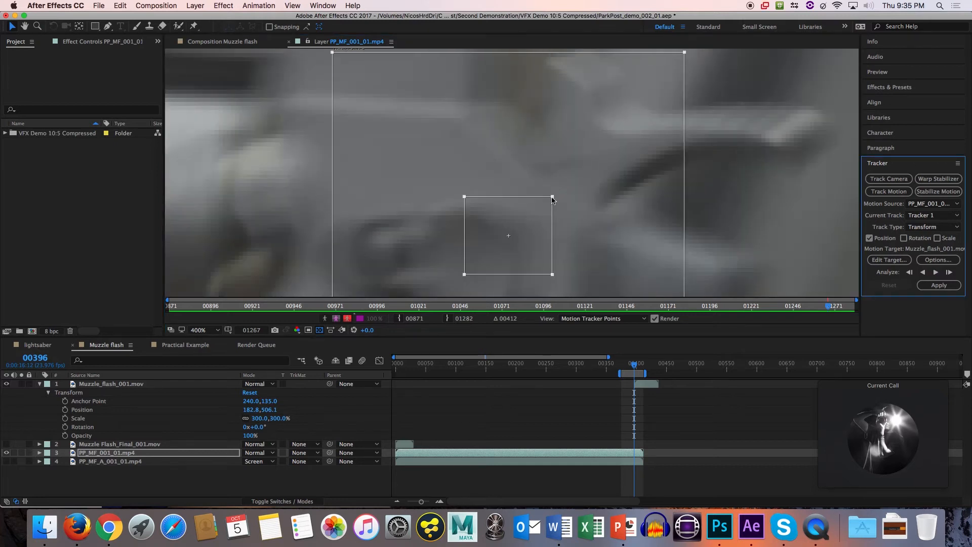
left_click_drag(552, 200, 678, 107)
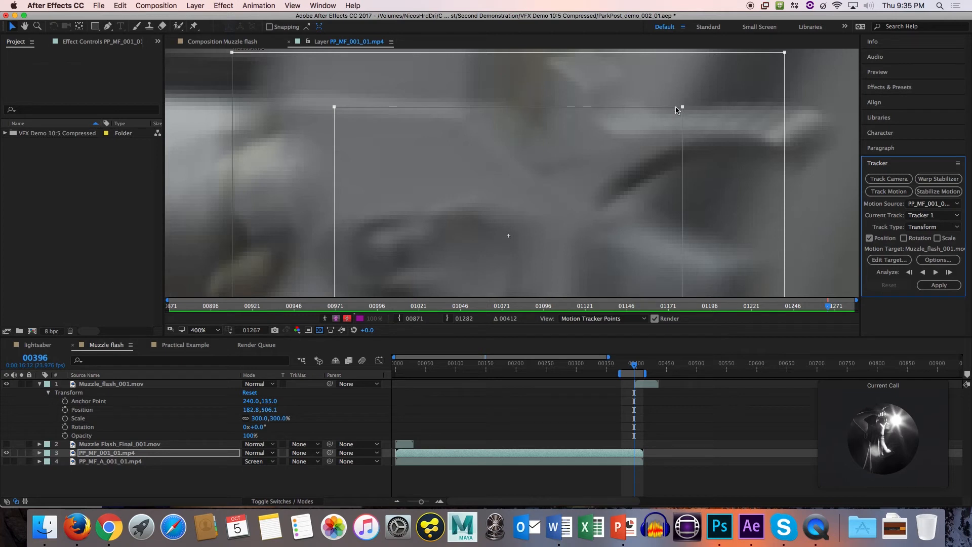
Compare the gun beneath the track regions at frames 395 and 396, and check the regions' placement in the whole shot.
key("super+Left")
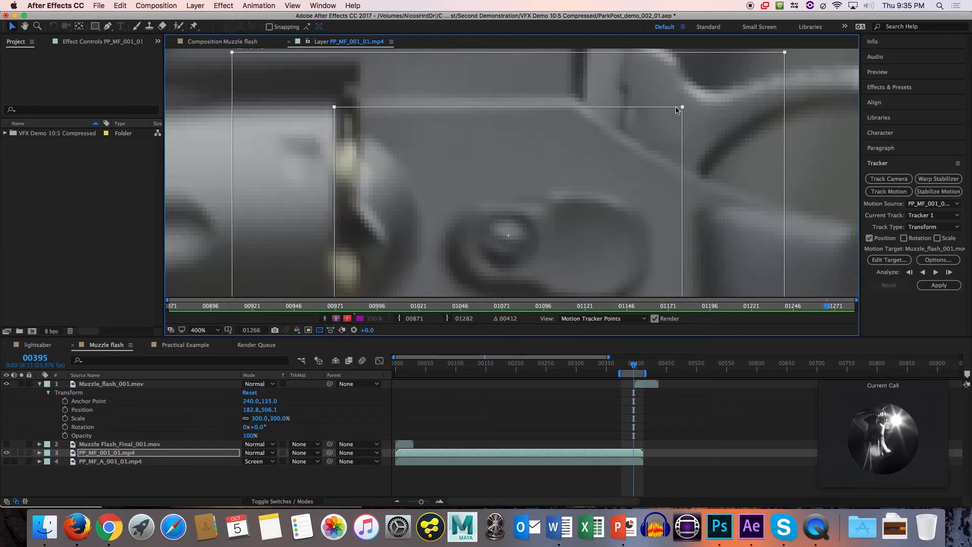
key("super+Right")
scroll(522, 142, "up", 2)
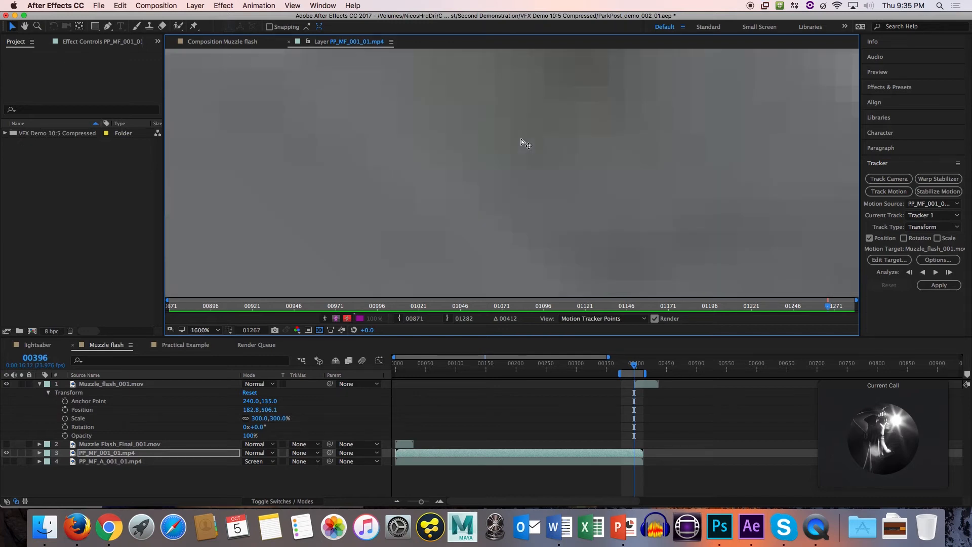
scroll(522, 143, "down", 4)
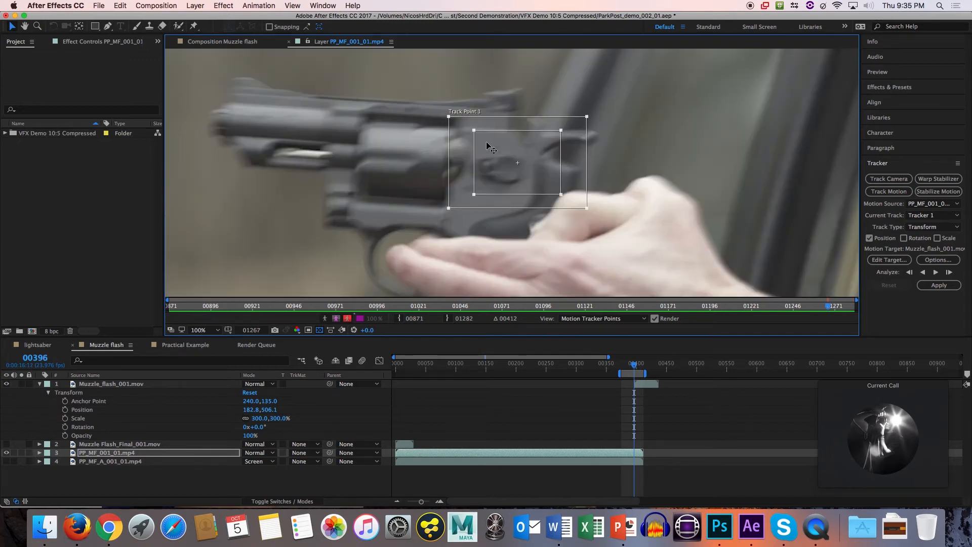
scroll(486, 143, "down", 2)
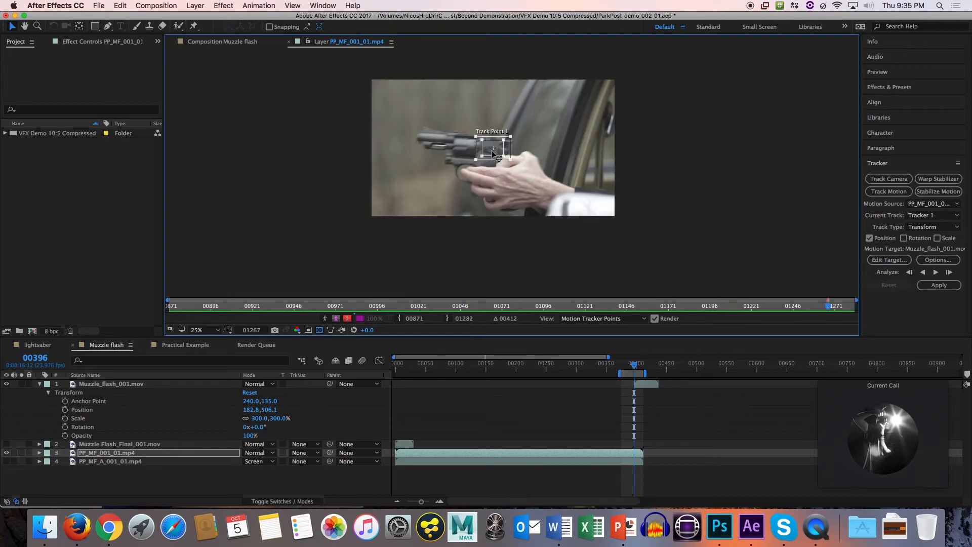
Return Track Point 1's feature and search regions to their small size and place them on the gun's muzzle at frame 396.
key("shift+slash")
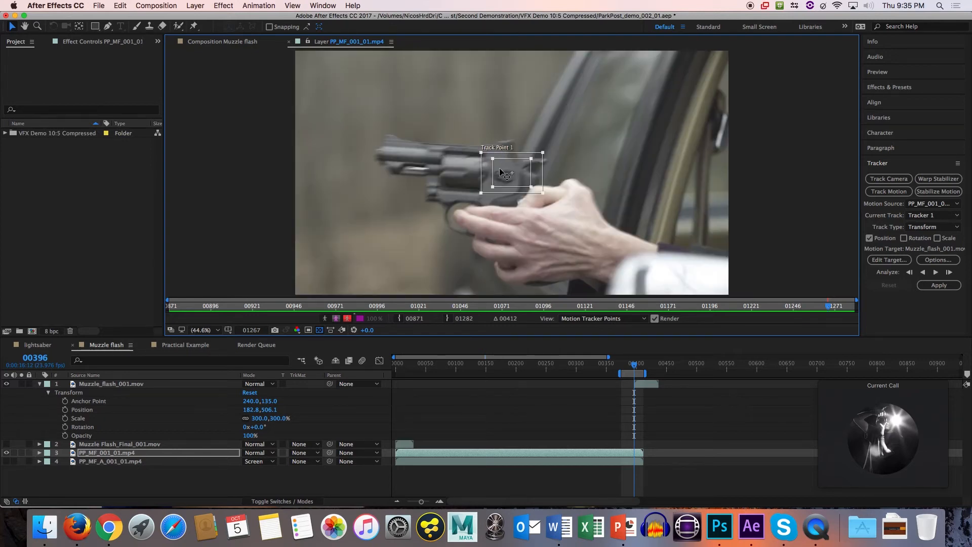
left_click_drag(499, 169, 520, 191)
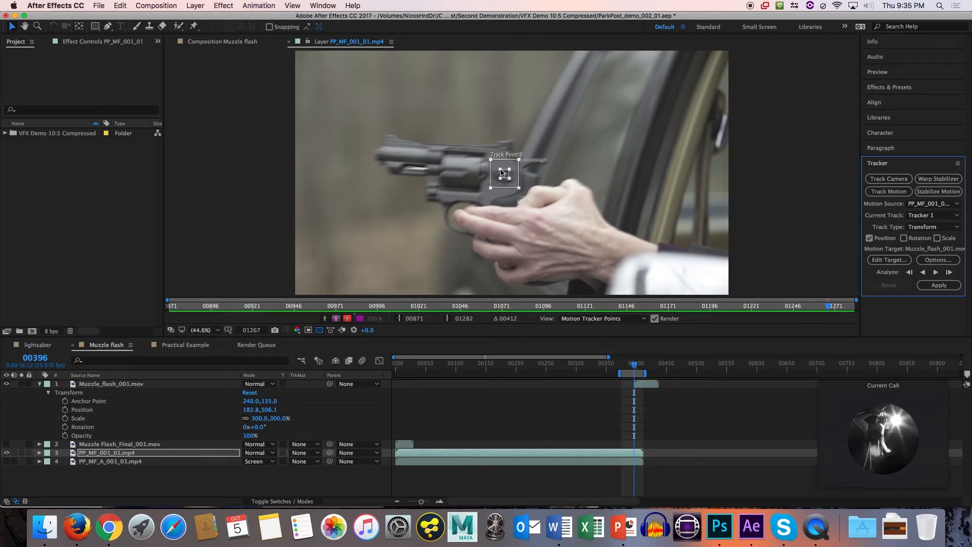
left_click_drag(500, 169, 498, 167)
left_click_drag(505, 170, 611, 158)
left_click_drag(611, 155, 377, 155)
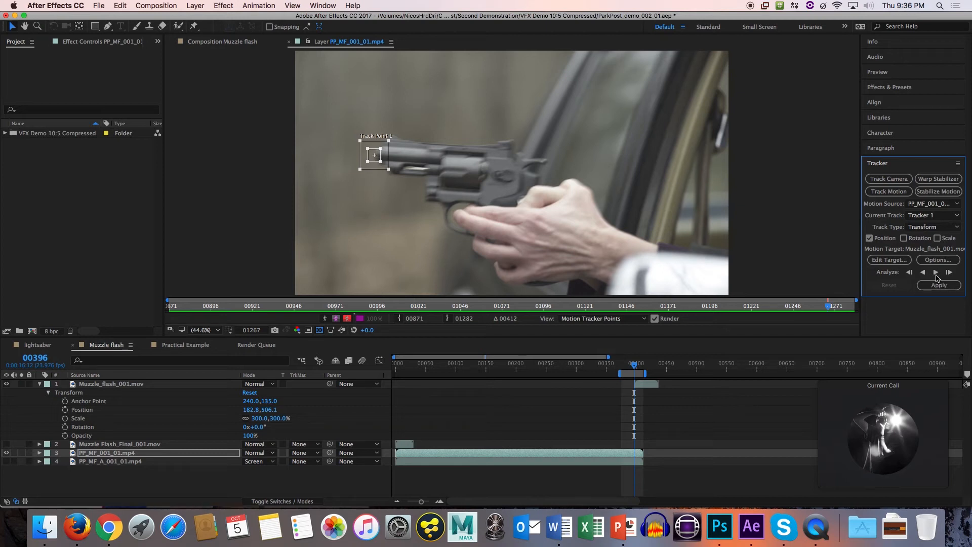
Try analyzing the muzzle track forward from frame 396 to the end of the clip, and clear the resulting track.
left_click(936, 273)
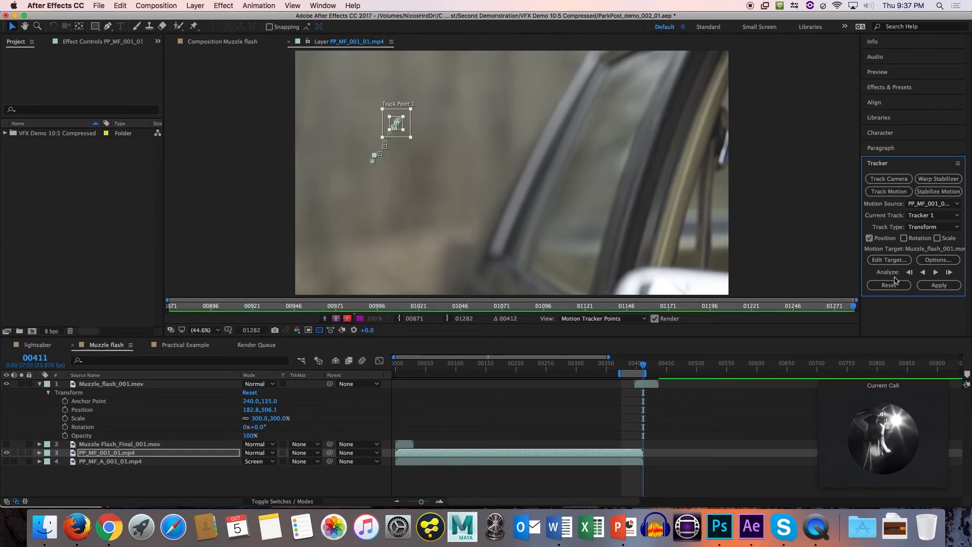
left_click(879, 281)
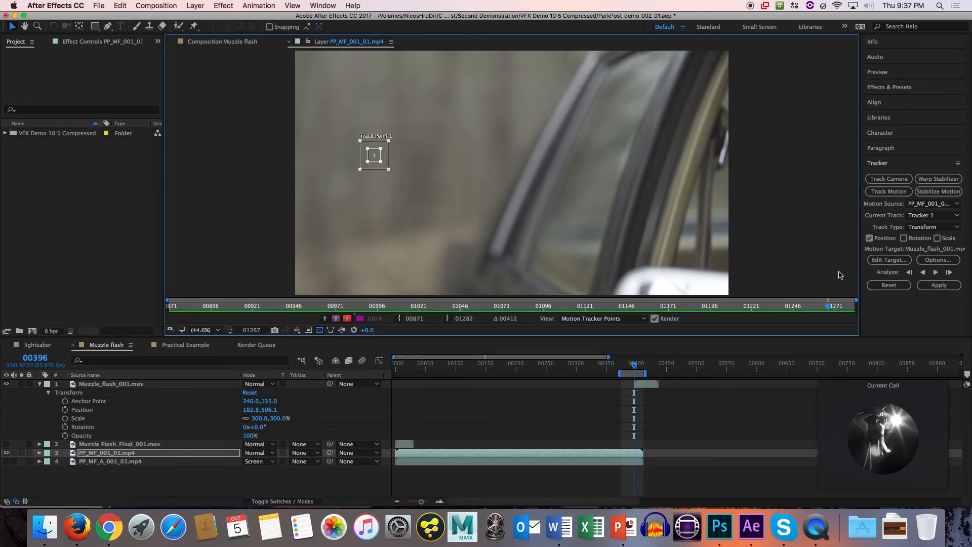
Examine the gun's movement and motion blur between frames 392 and 399, and return to frame 396.
left_click(633, 365)
left_click_drag(632, 366, 631, 364)
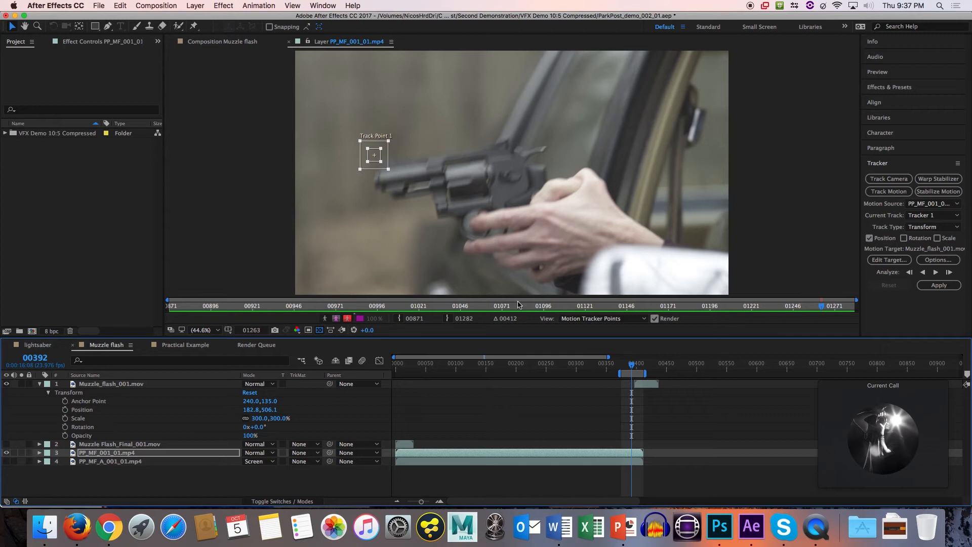
left_click_drag(633, 370, 636, 368)
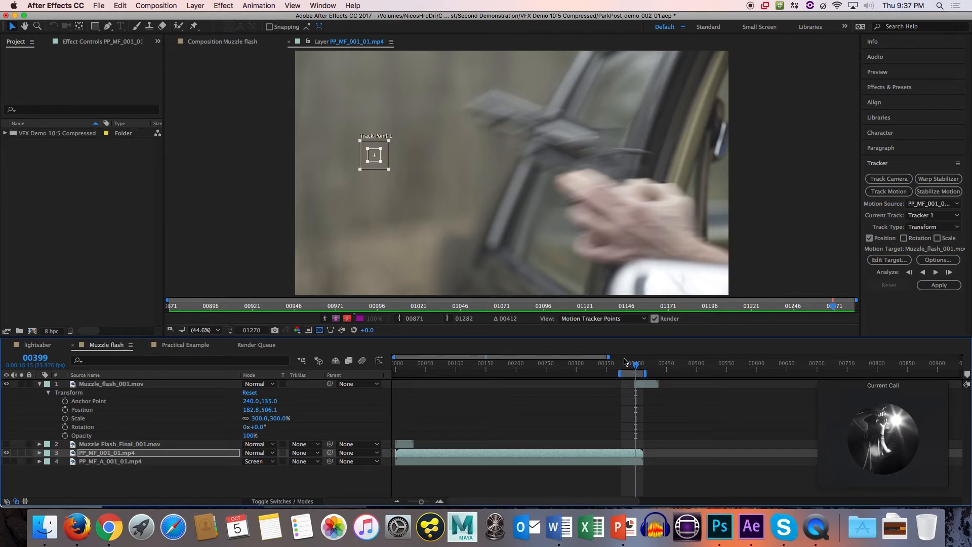
left_click_drag(636, 368, 631, 368)
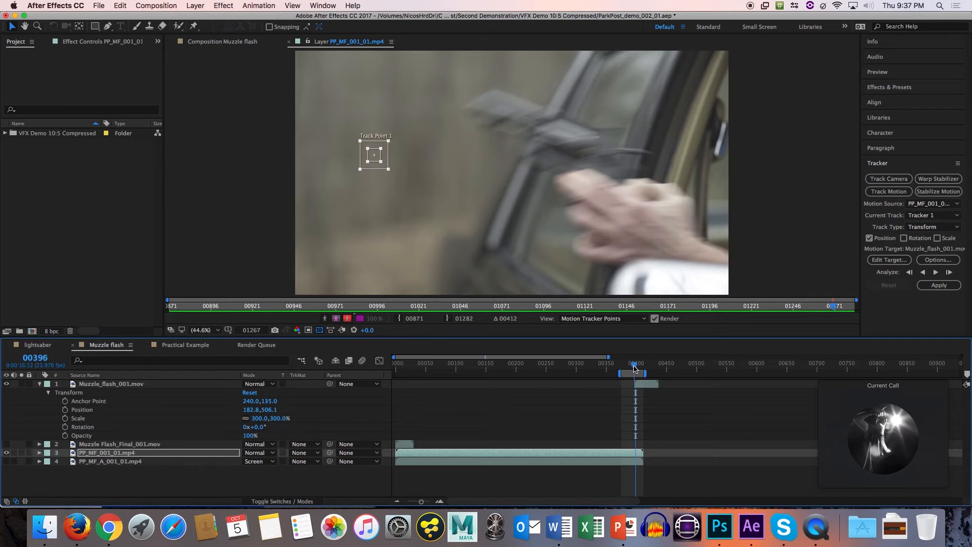
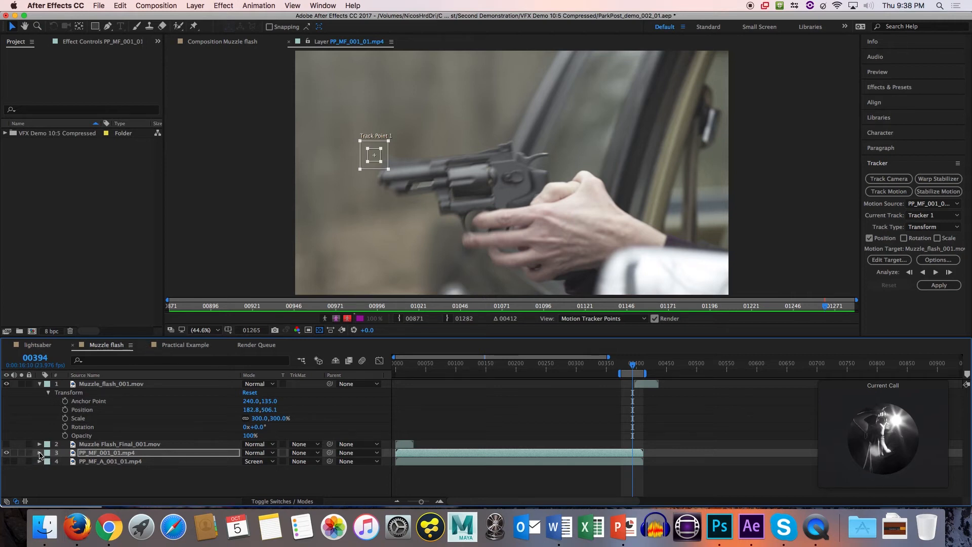
Go to frame 395, add a null object to the Muzzle flash composition and expand its layer.
left_click(119, 445)
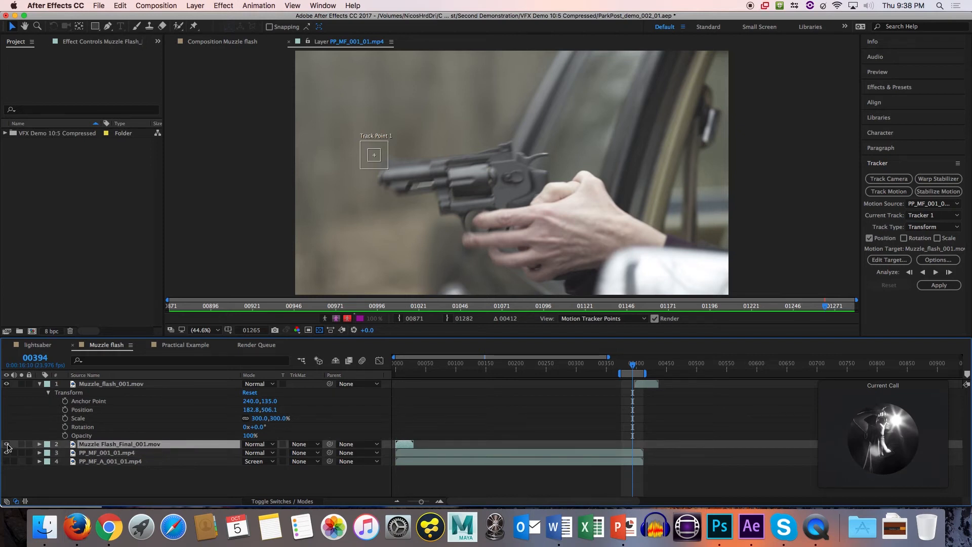
left_click(6, 444)
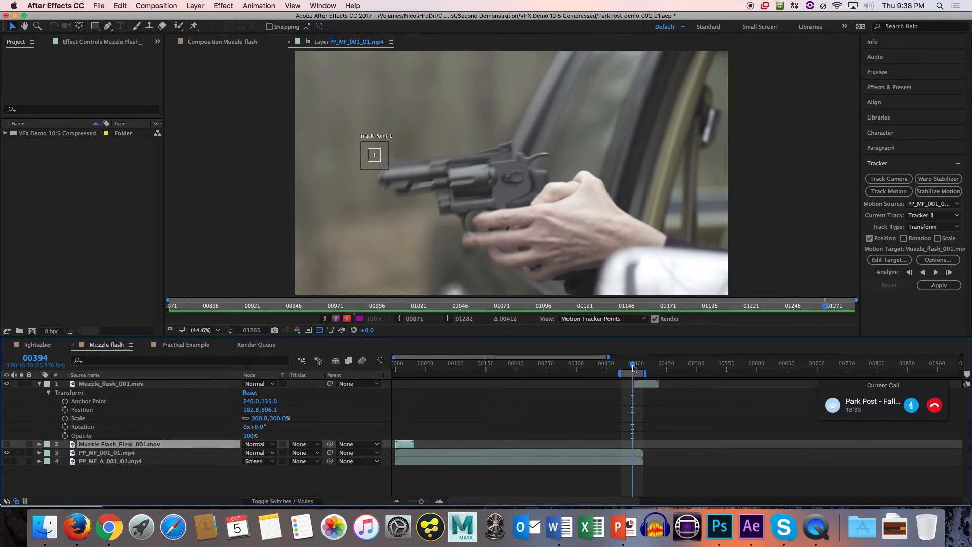
left_click_drag(633, 366, 635, 366)
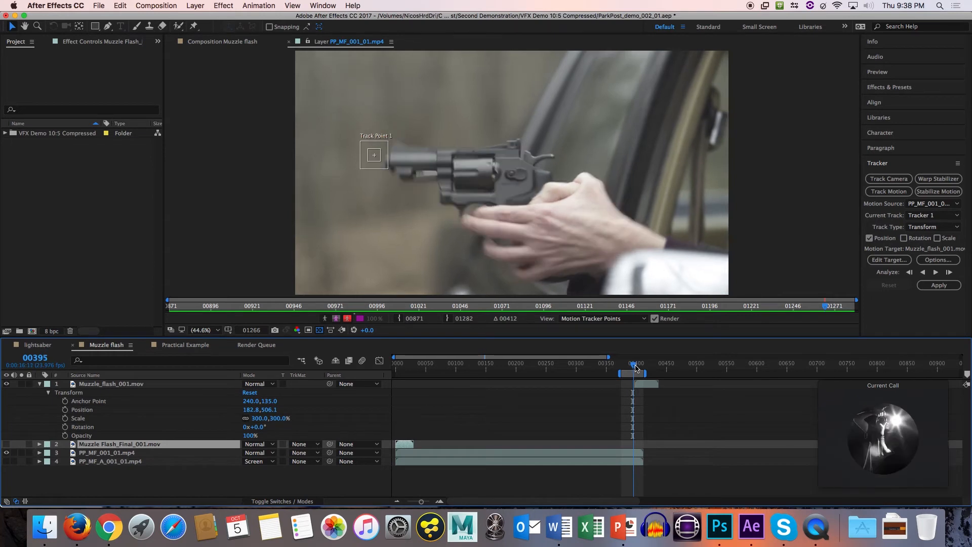
left_click(103, 476)
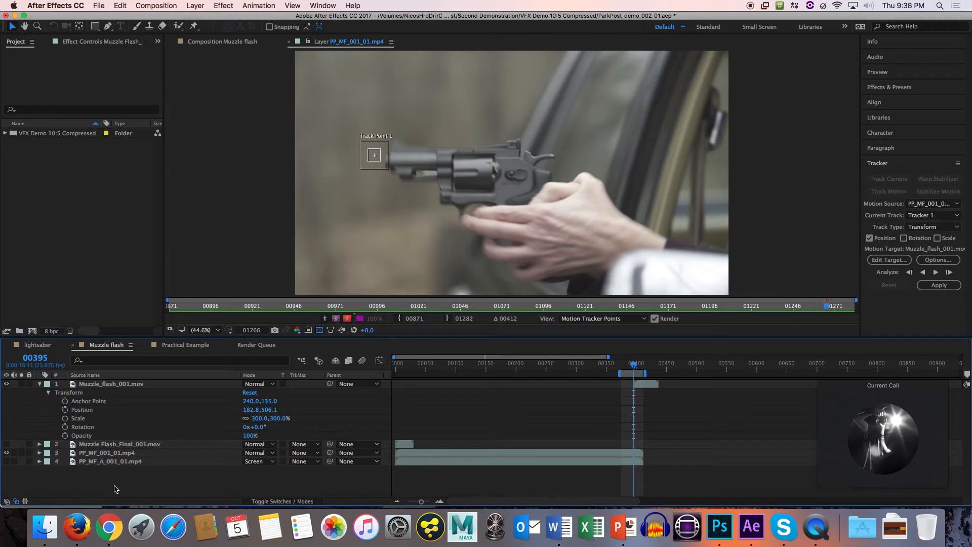
right_click(136, 482)
mouse_move(218, 397)
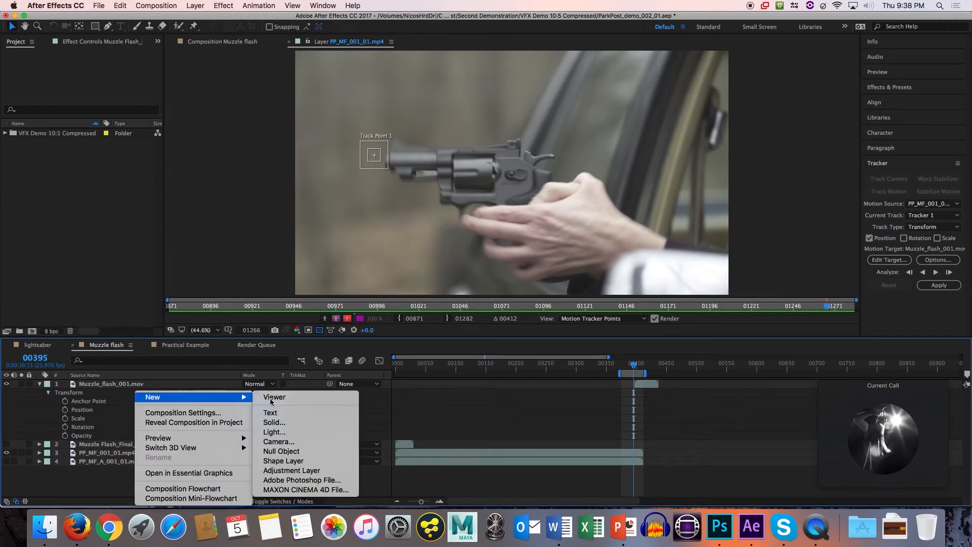
left_click(298, 455)
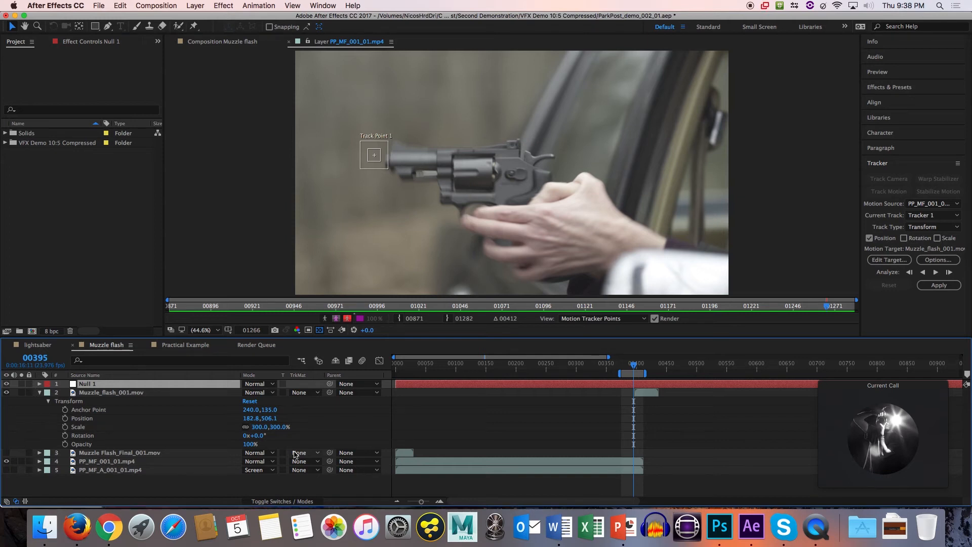
left_click(42, 386)
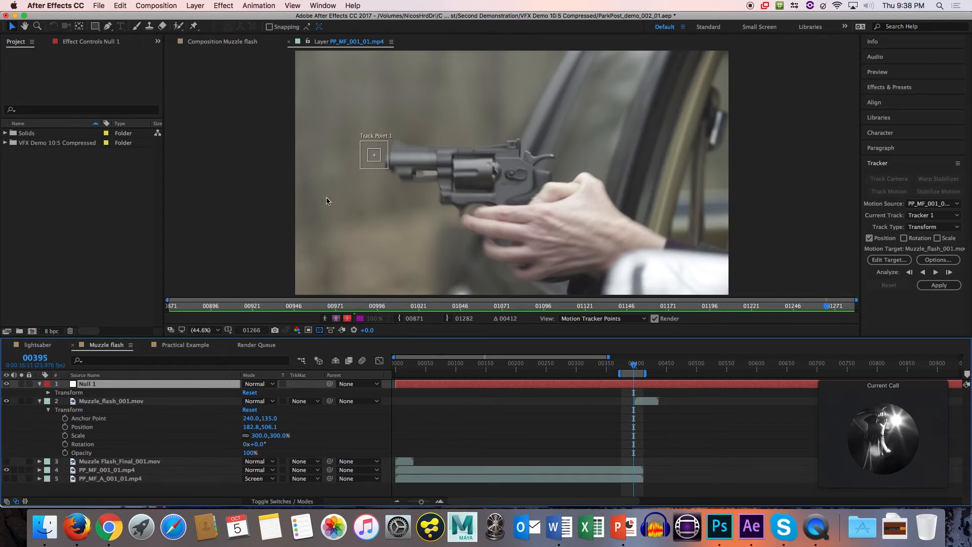
Show the Muzzle flash composition and move the null just behind the gun's hammer, above the hand.
left_click(255, 42)
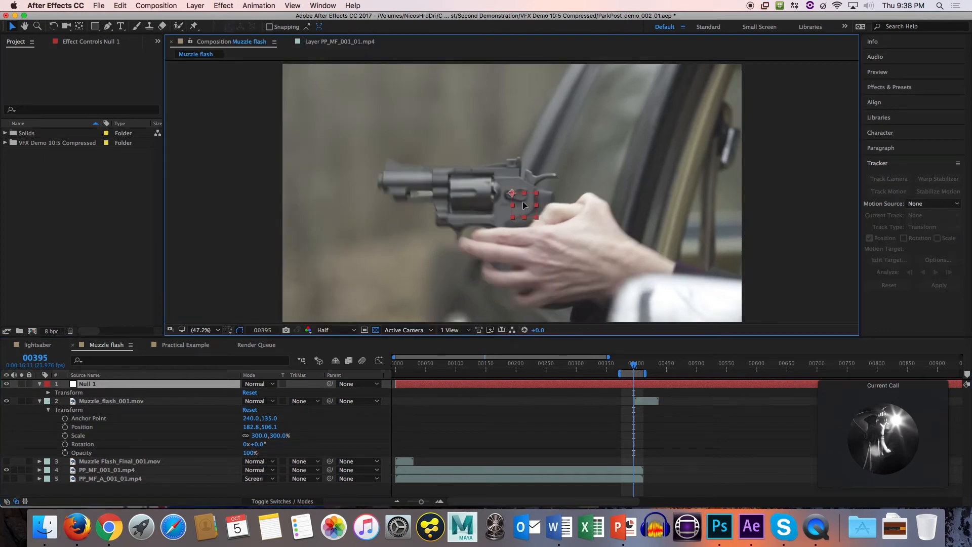
left_click_drag(522, 201, 572, 179)
key("Return")
left_click(128, 401)
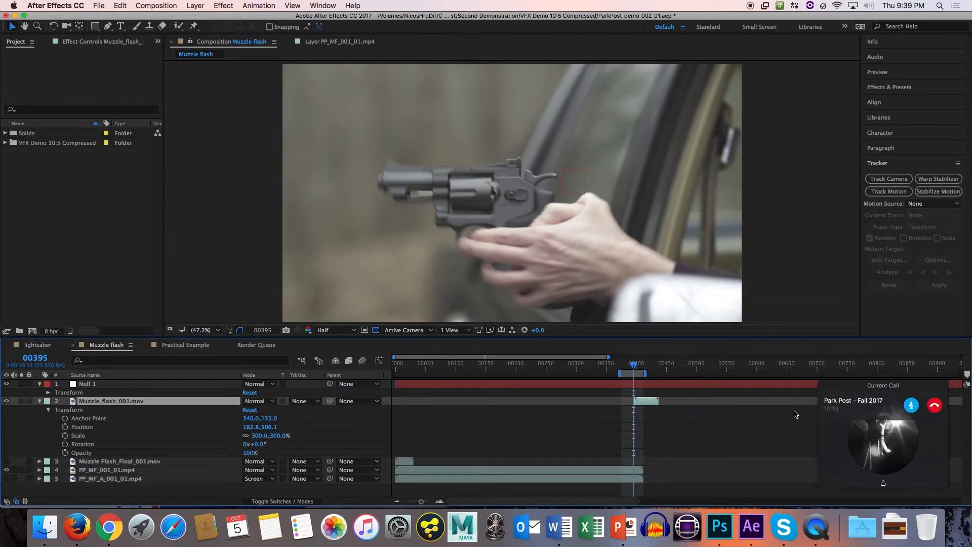
left_click(778, 425)
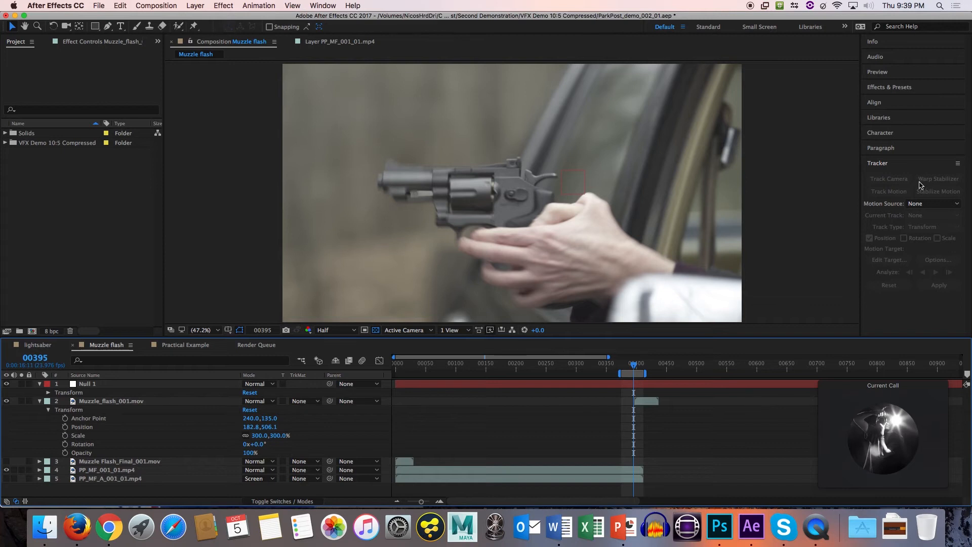
Start a new motion track on the PP_MF_001_01.mp4 layer and place Track Point 1 on the gun's muzzle at frame 395.
left_click(125, 472)
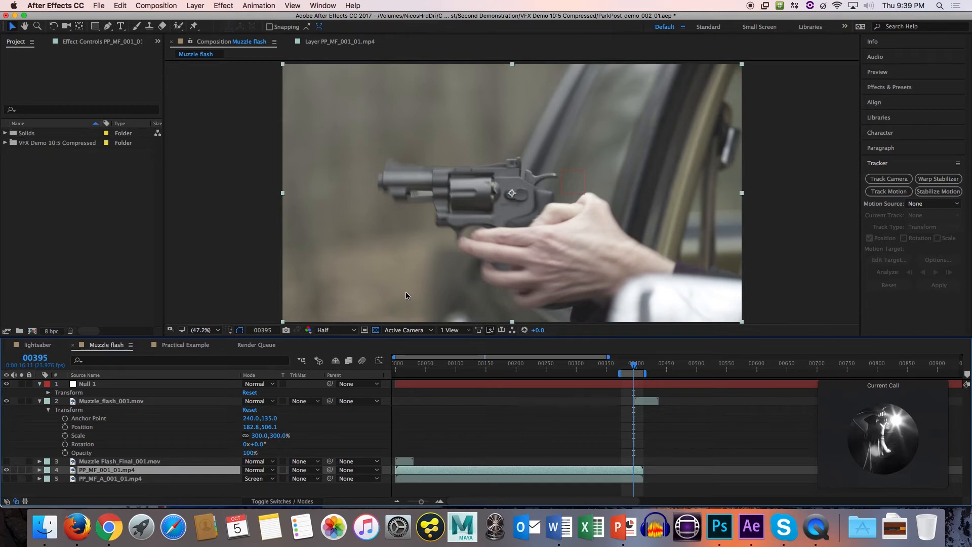
left_click(906, 192)
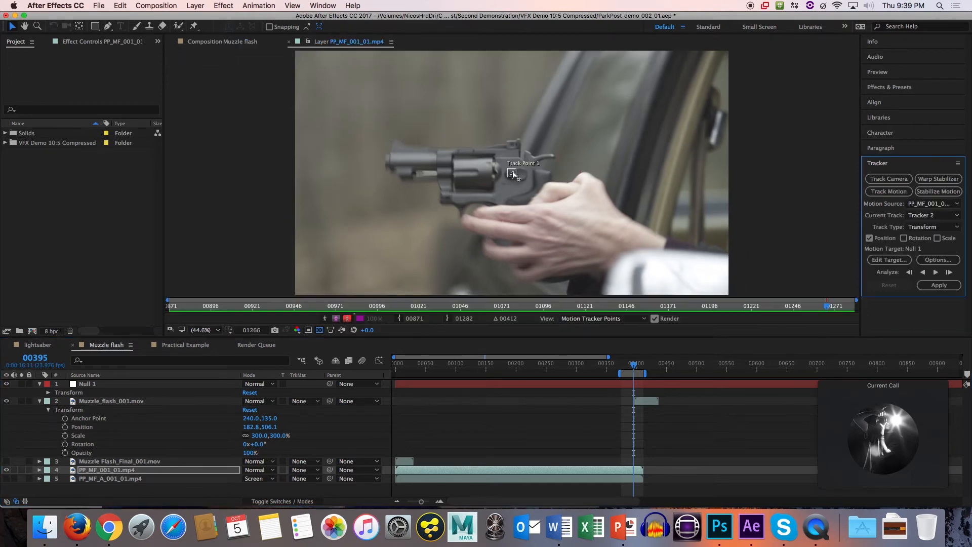
left_click_drag(512, 171, 392, 158)
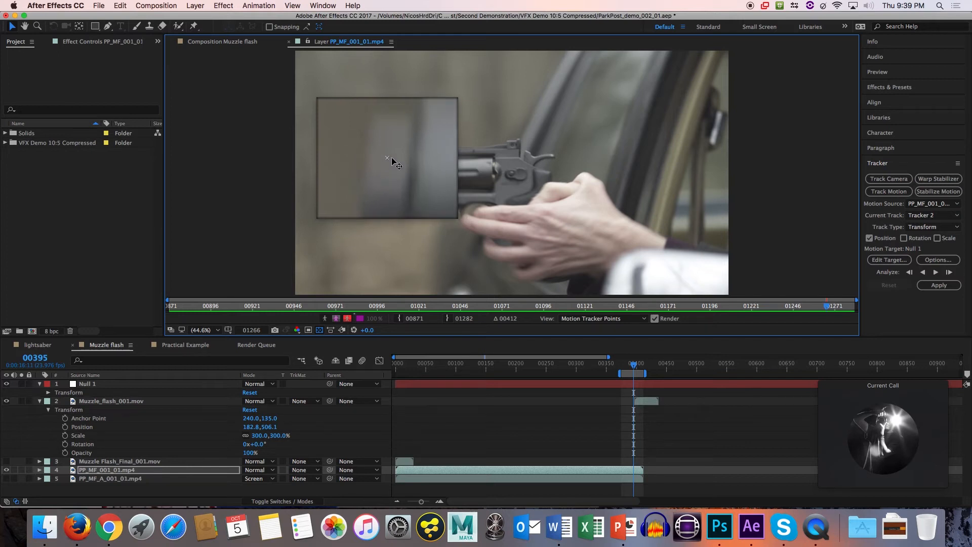
mouse_move(392, 158)
left_mouse_down()
mouse_move(435, 164)
mouse_move(394, 175)
mouse_move(495, 175)
mouse_move(410, 149)
mouse_move(393, 169)
mouse_move(394, 159)
left_mouse_up()
left_click_drag(394, 159, 394, 160)
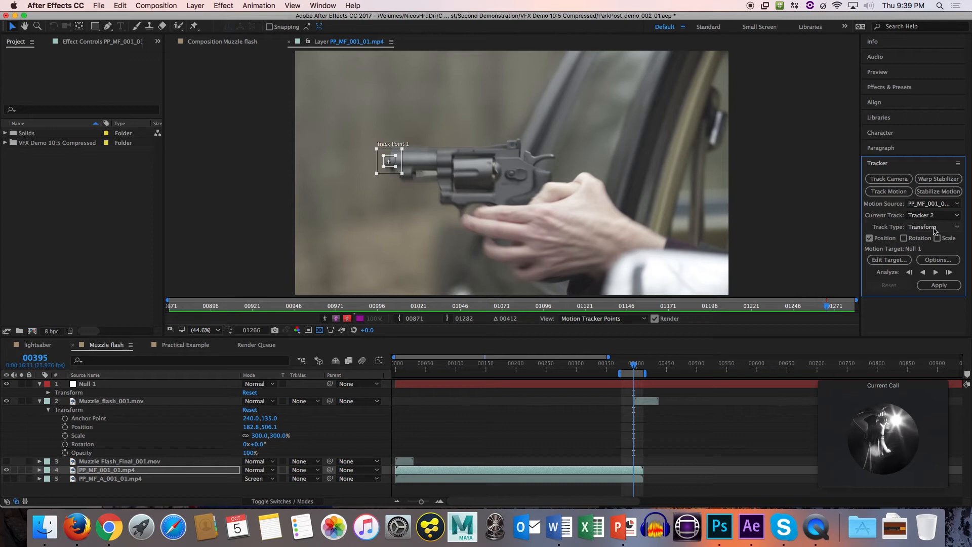
Review the track types, keeping Transform, and confirm Null 1 as the track's motion target.
left_click(934, 229)
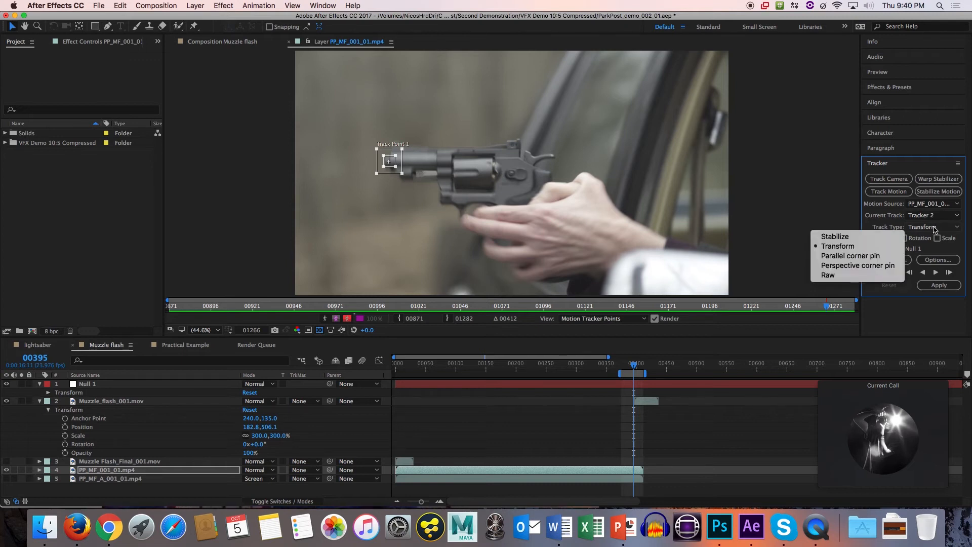
left_click(929, 234)
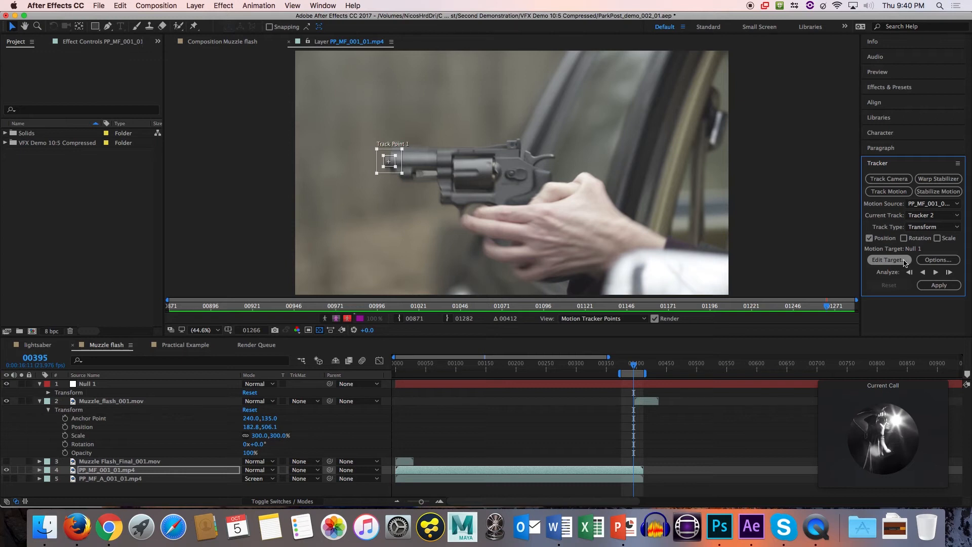
left_click(905, 261)
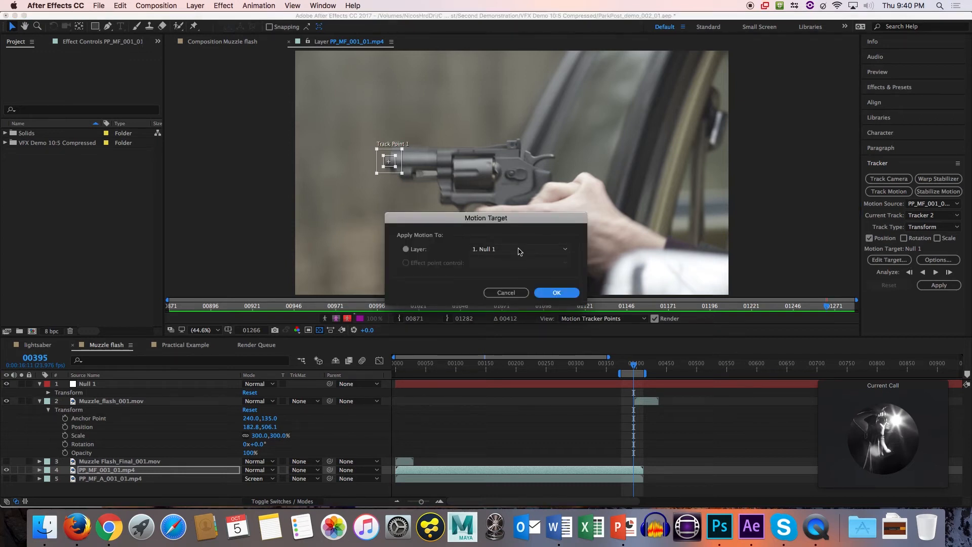
left_click(518, 250)
left_click(509, 261)
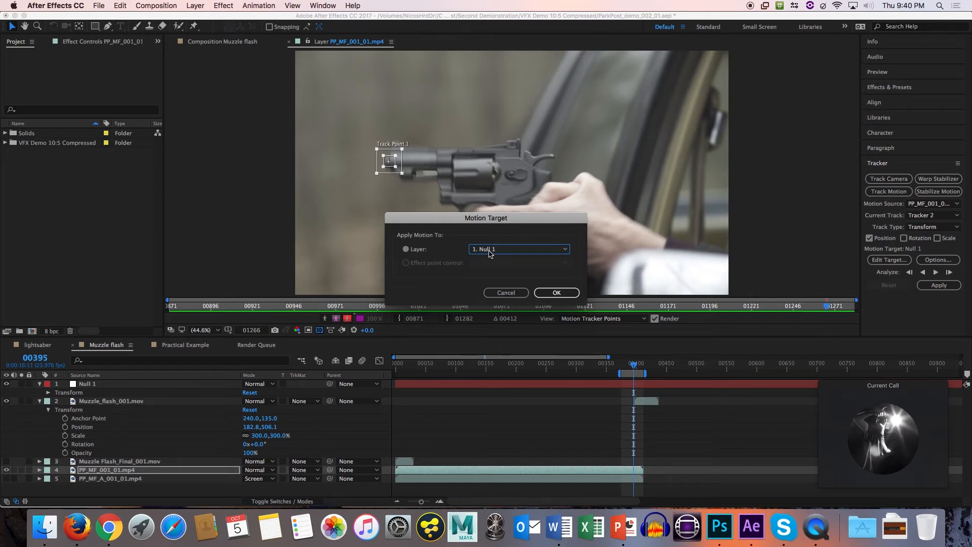
left_click(556, 292)
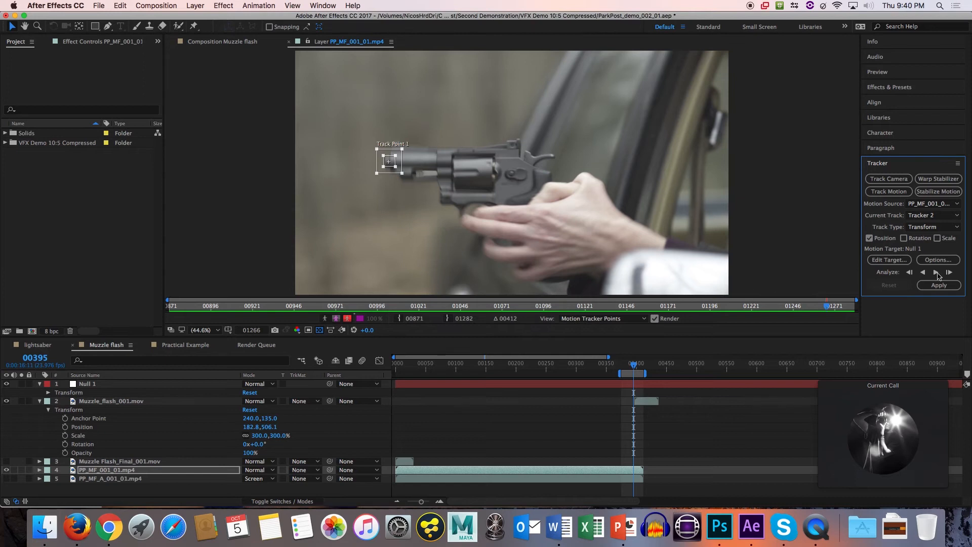
Analyze the muzzle track forward from frame 395 to the clip's end and apply it to Null 1 in X and Y.
left_click(936, 272)
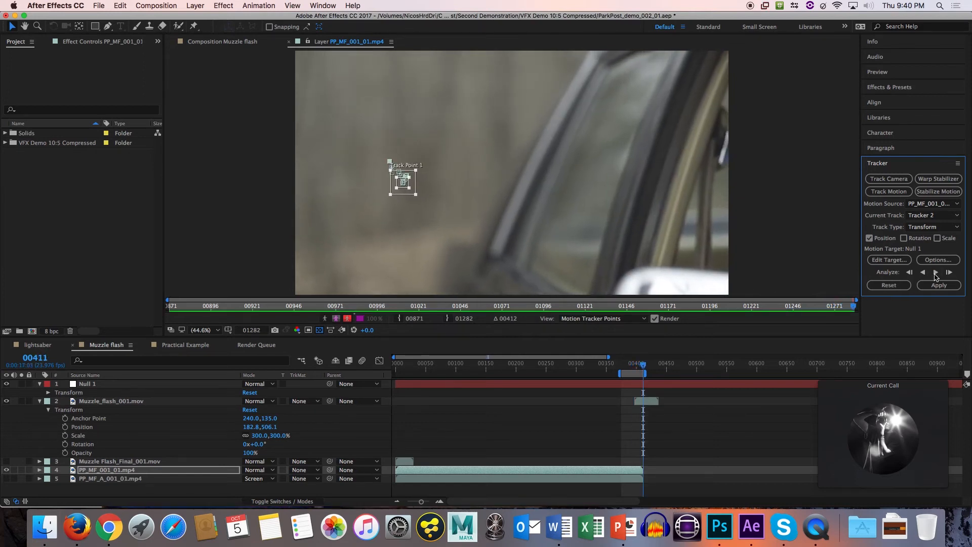
left_click(634, 369)
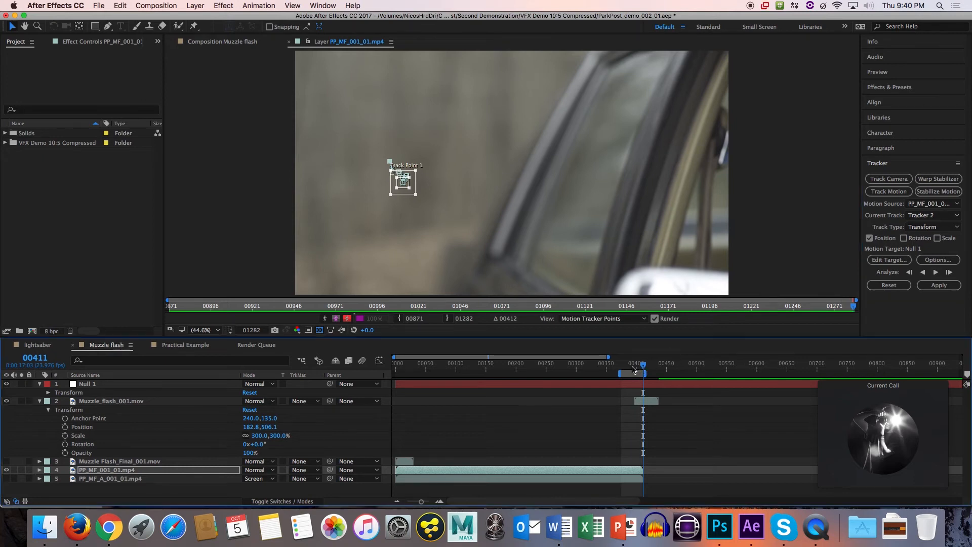
left_click_drag(633, 367, 644, 366)
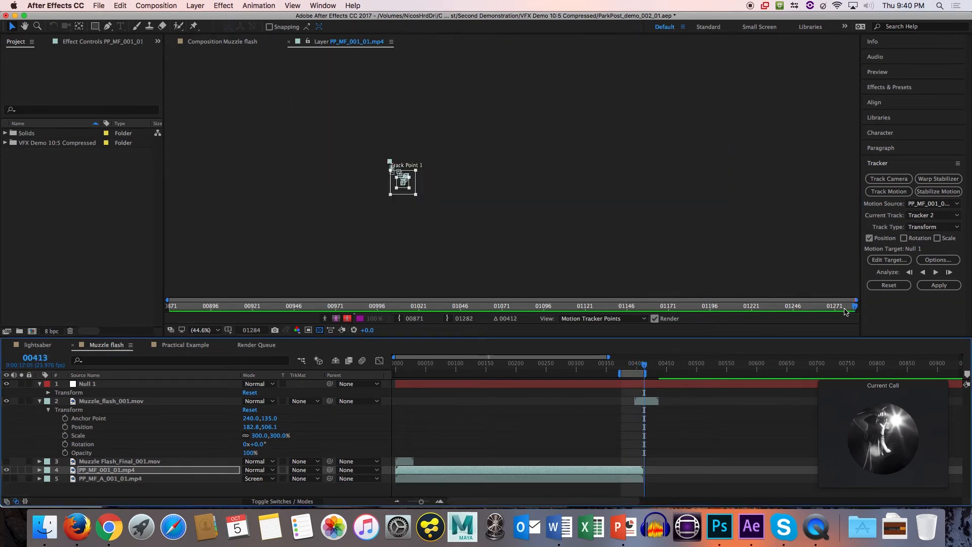
left_click(936, 285)
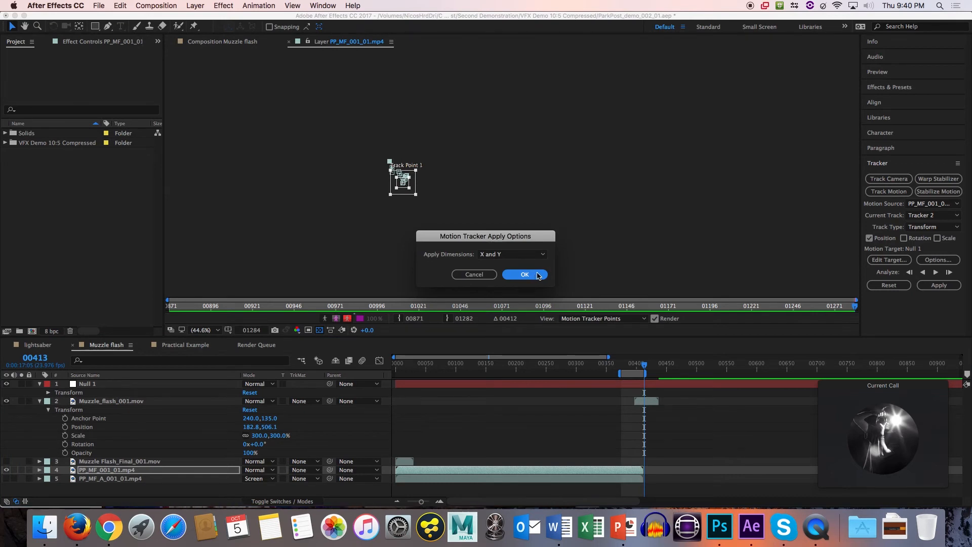
left_click(537, 275)
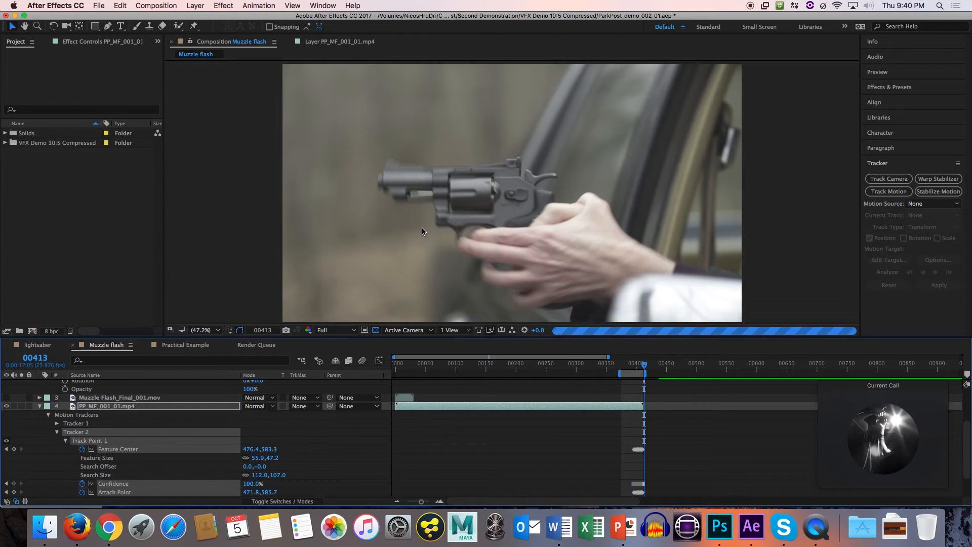
Examine Null 1's tracked position keyframes up close and compare the null with the gun's movement up to frame 399.
scroll(197, 398, "up", 4)
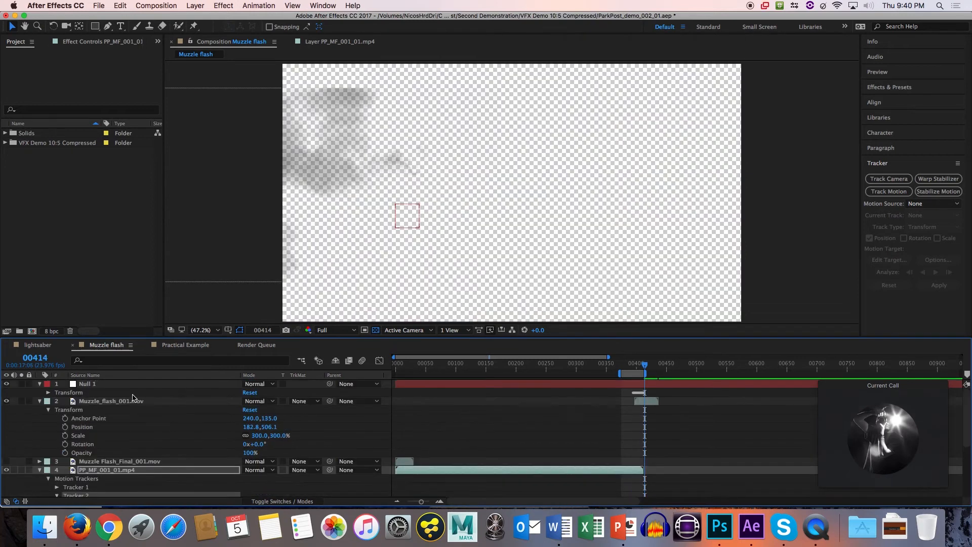
left_click(121, 386)
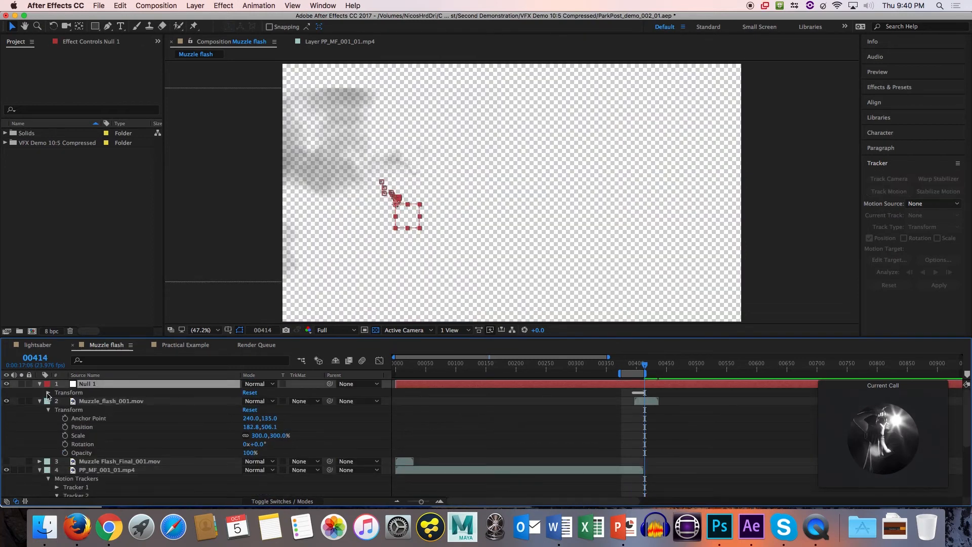
left_click(48, 392)
left_click_drag(655, 419, 624, 408)
scroll(639, 417, "up", 4)
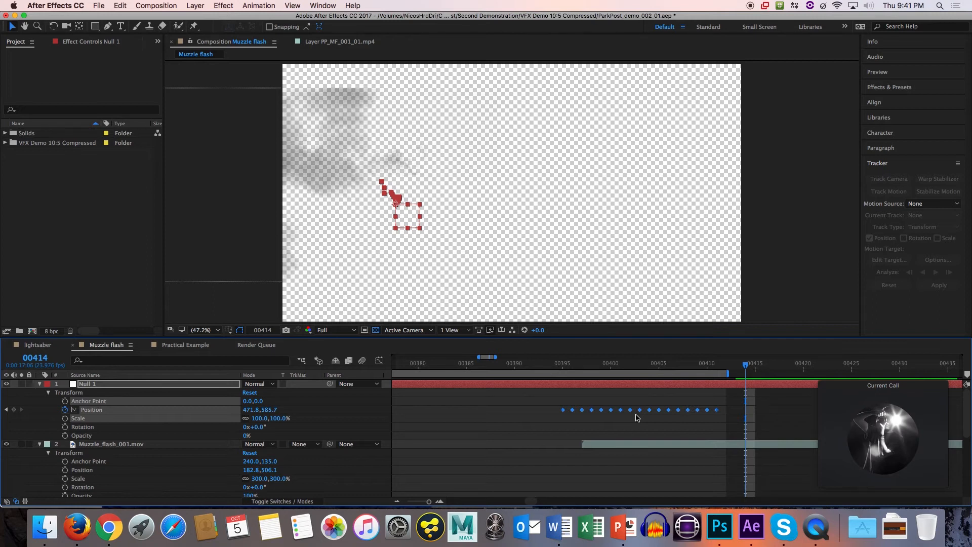
left_click(598, 388)
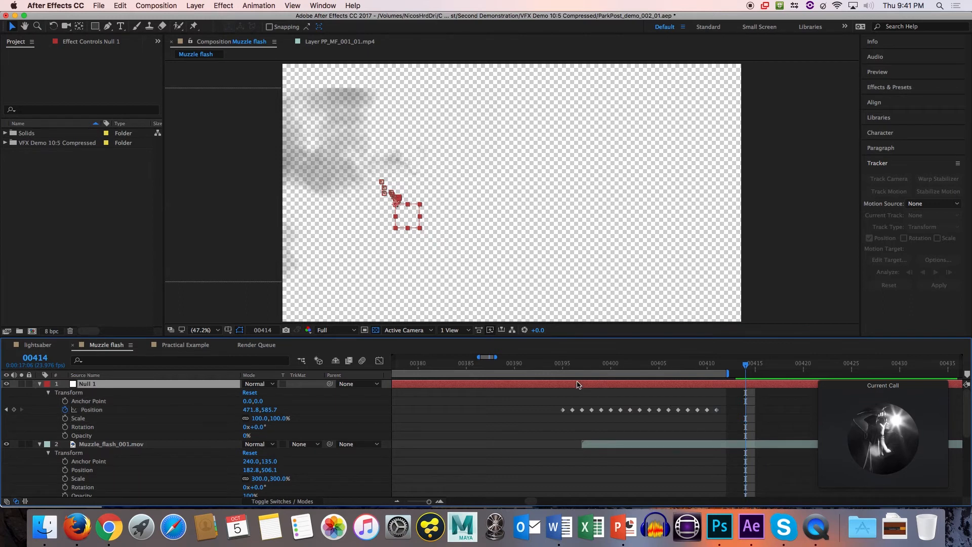
left_click_drag(574, 370, 601, 374)
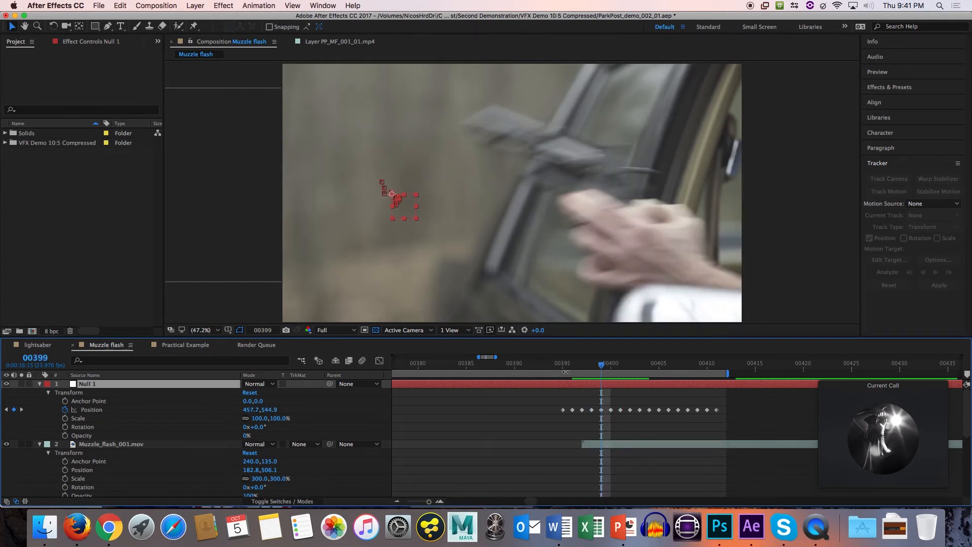
Collapse Null 1's properties and show where a new null object layer can be created.
left_click(40, 384)
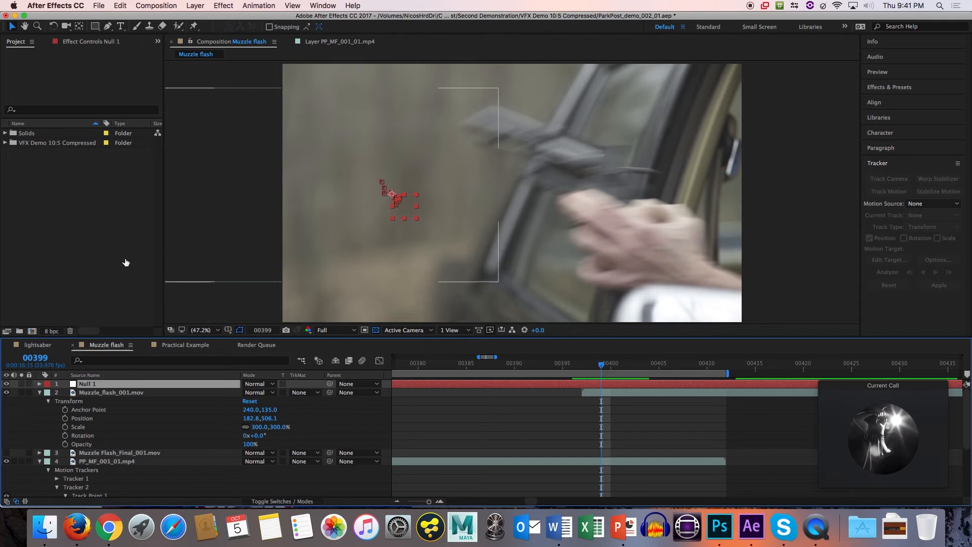
left_click(195, 6)
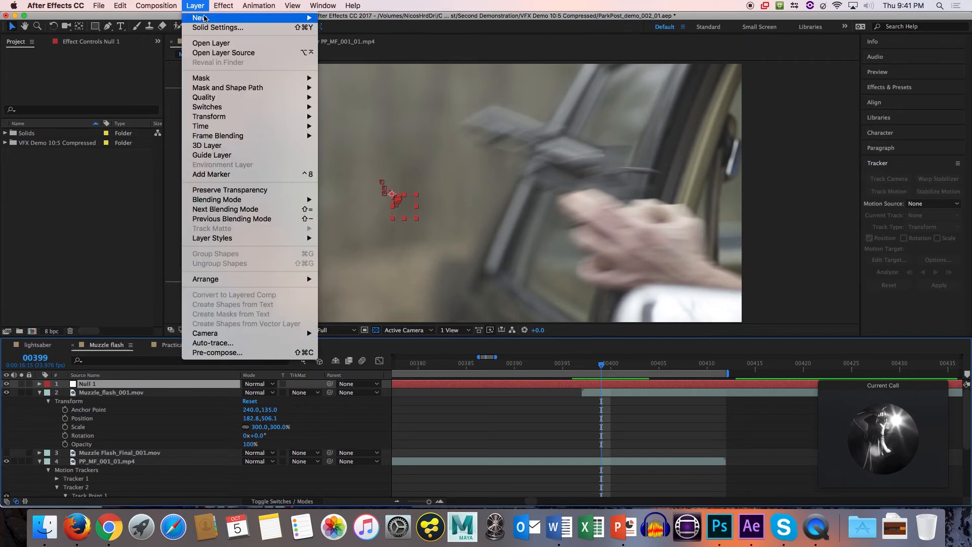
mouse_move(227, 19)
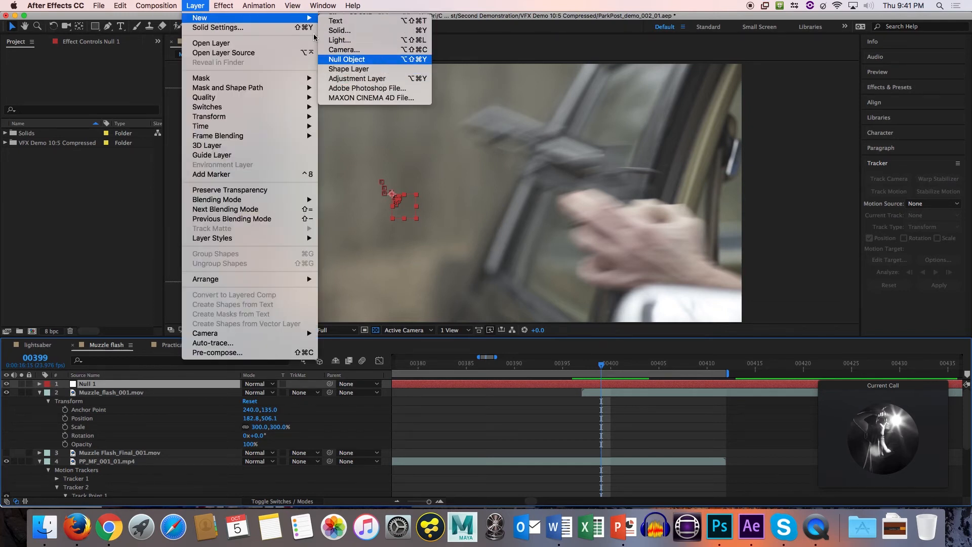
left_click(197, 5)
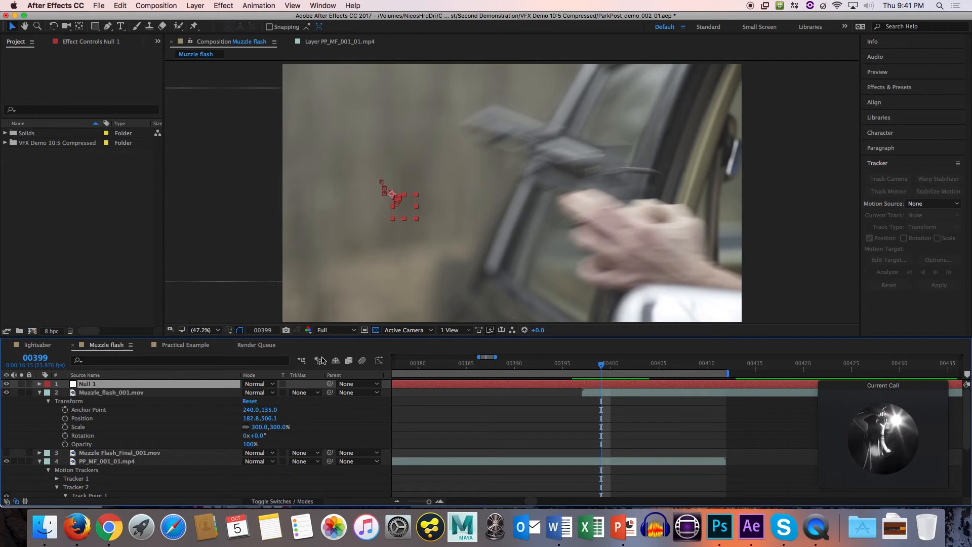
scroll(309, 361, "right", 1)
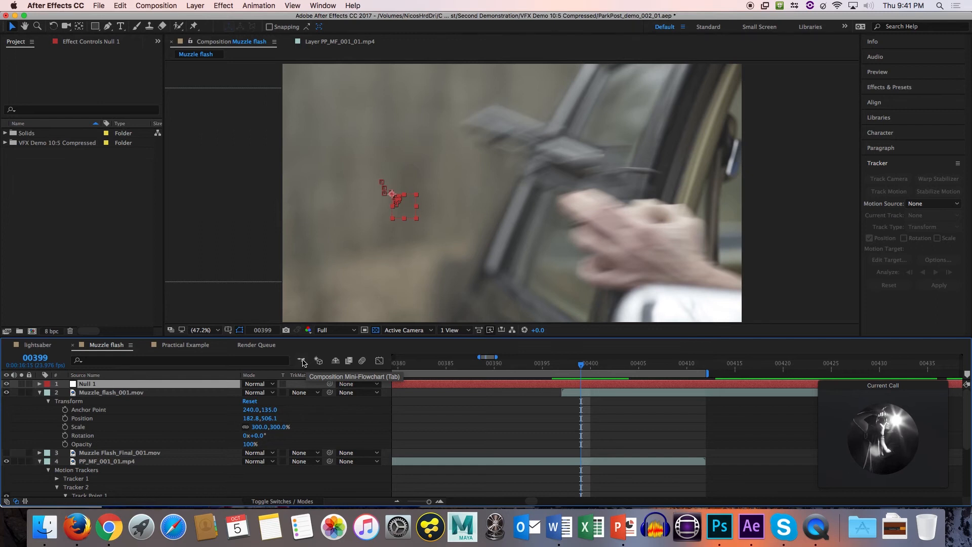
scroll(303, 361, "right", 1)
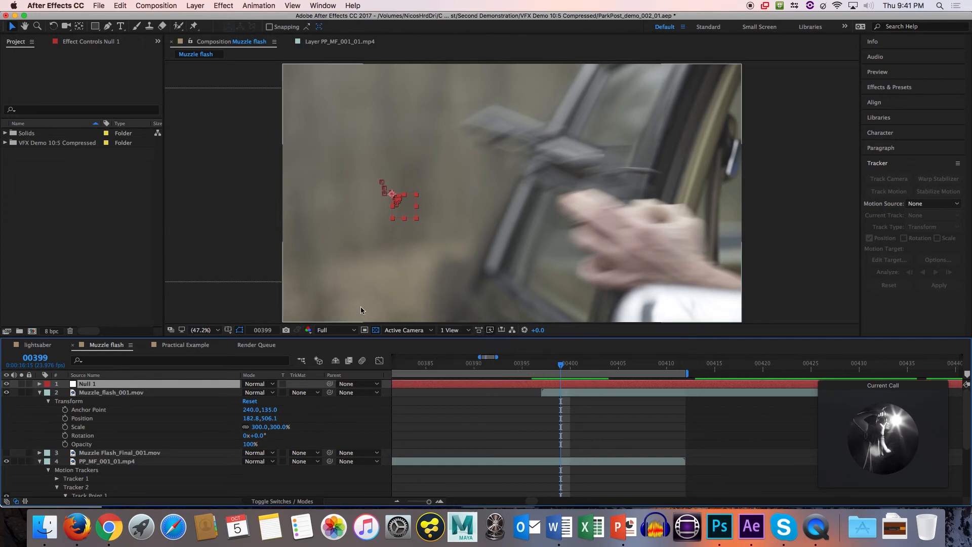
Start a motion track on the Muzzle Flash_Final_001.mov layer and inspect its track point's inner and outer boxes up close.
left_click(137, 394)
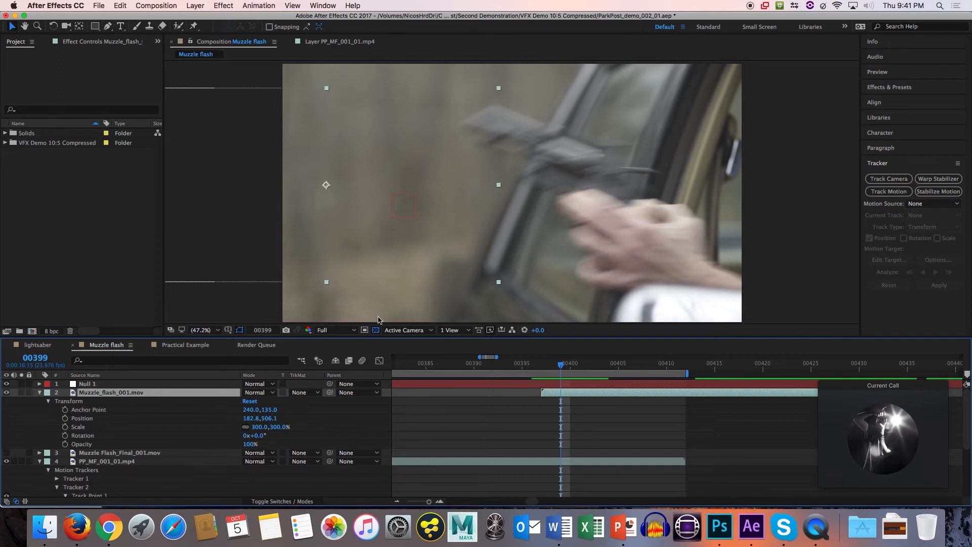
left_click(106, 385)
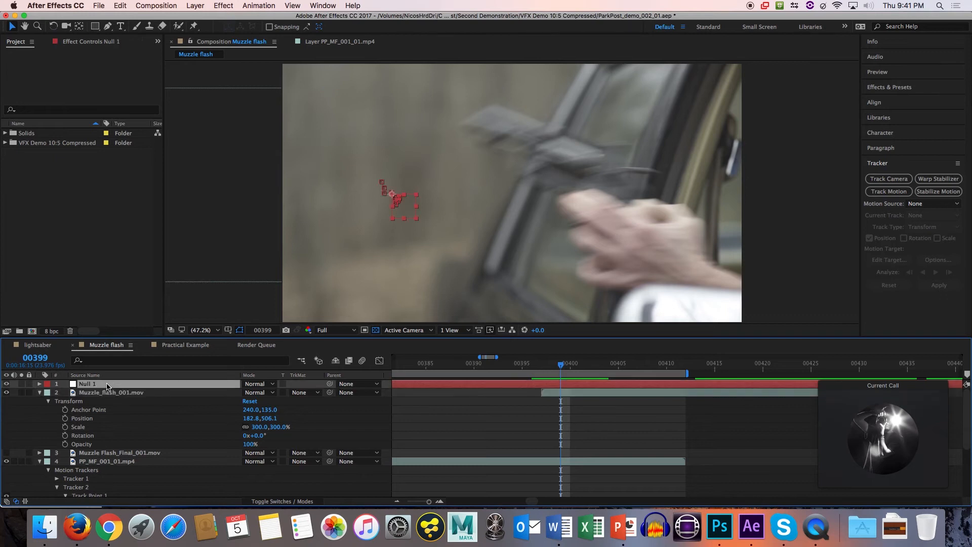
left_click(107, 452)
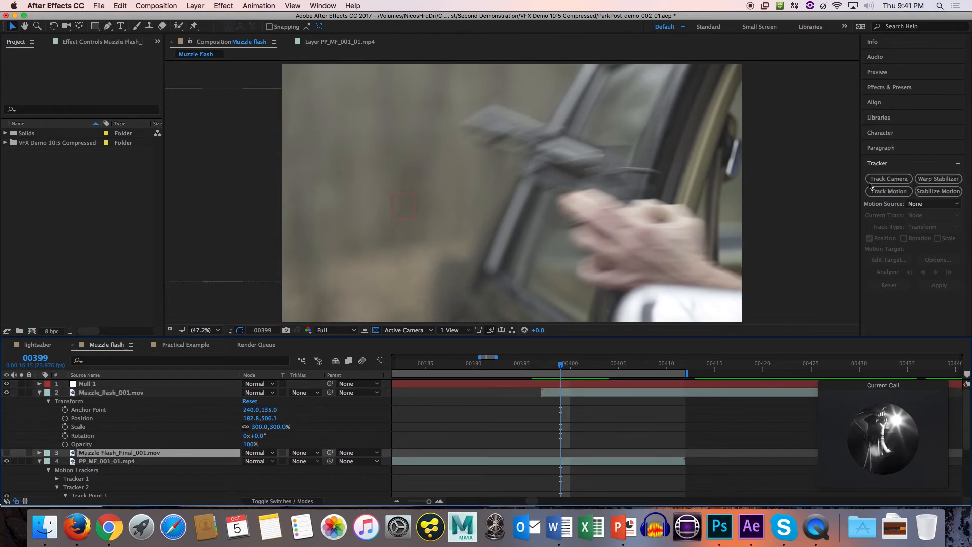
left_click(872, 191)
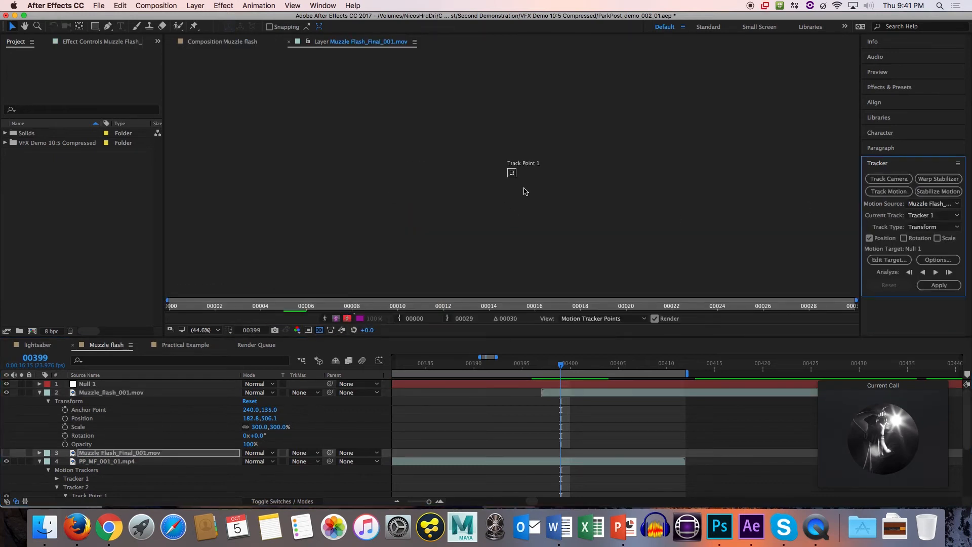
scroll(513, 177, "down", 5)
scroll(515, 176, "up", 5)
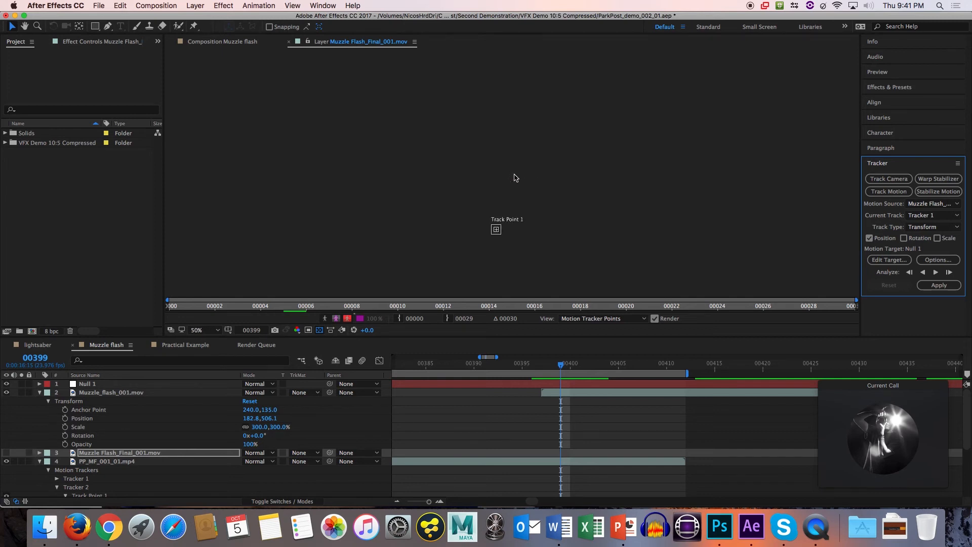
scroll(499, 226, "up", 4)
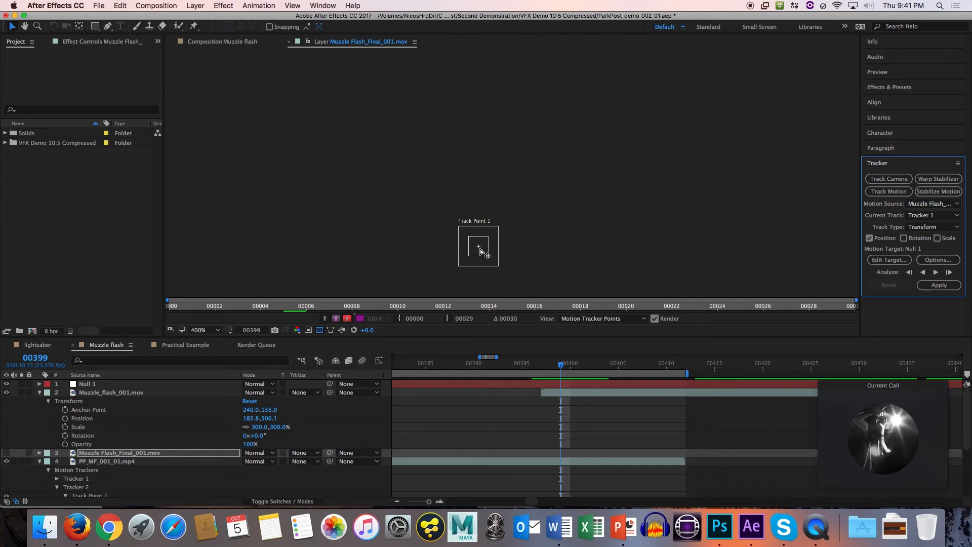
scroll(481, 252, "up", 2)
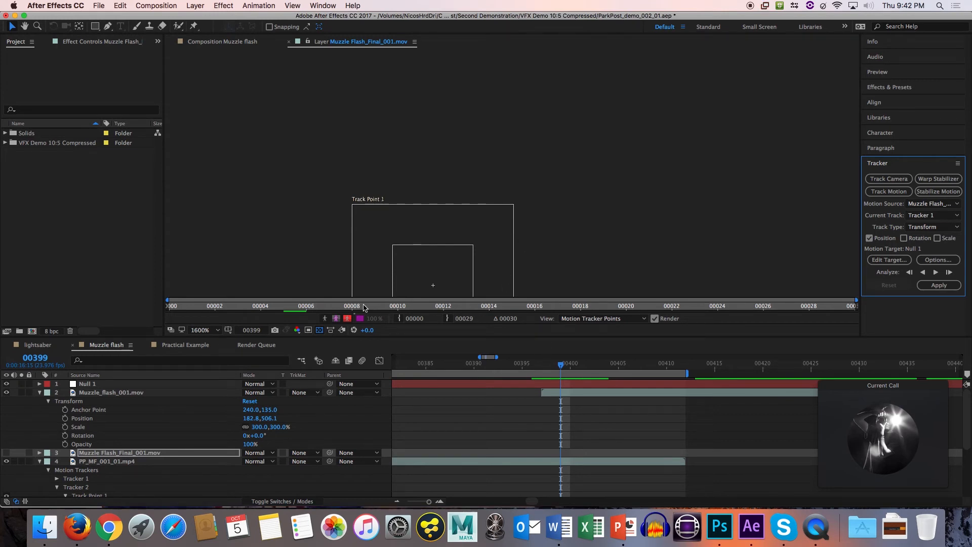
At frame 7 of the Muzzle Flash_Final_001.mov layer, place Track Point 1 just in front of the gun's muzzle.
left_click_drag(197, 303, 319, 304)
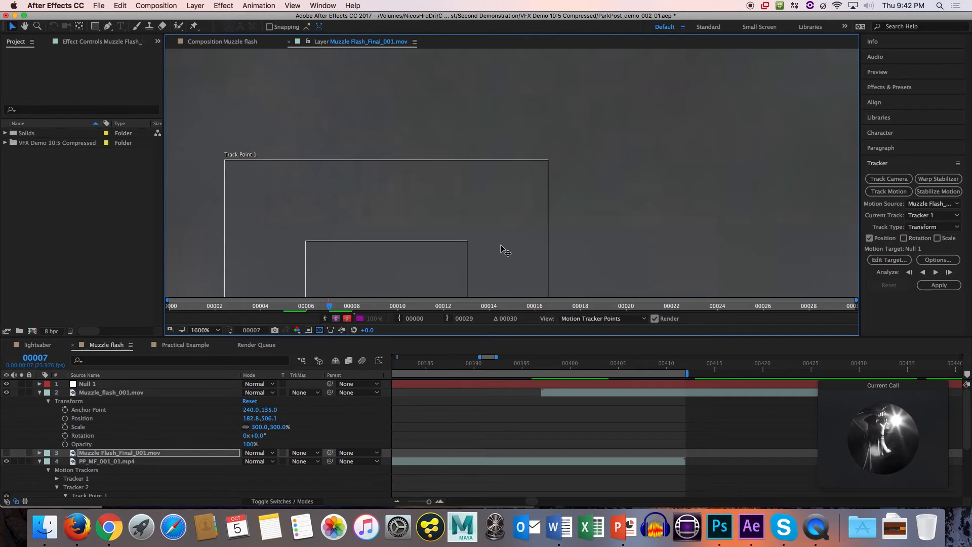
key("shift+slash")
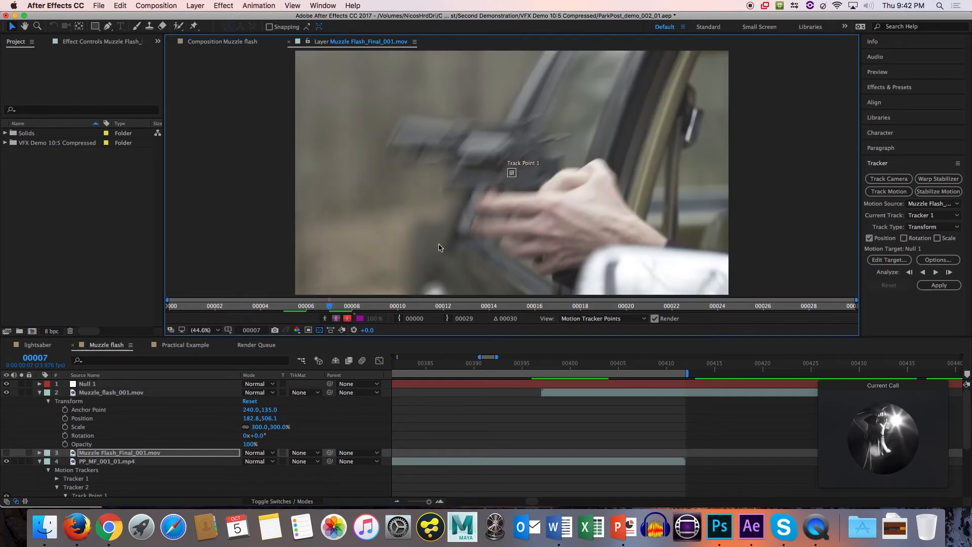
left_click_drag(513, 174, 382, 148)
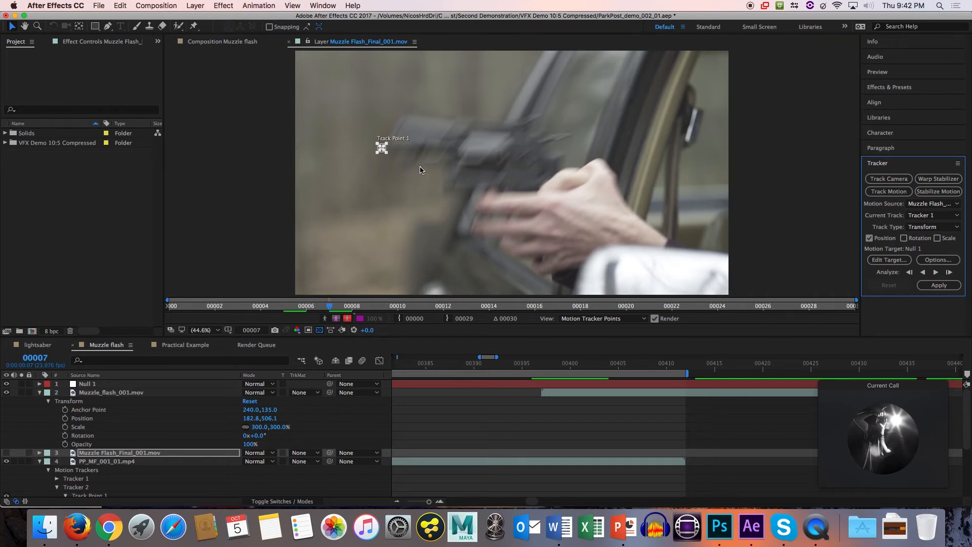
In the Muzzle flash composition at frame 407, move the Muzzle_flash_001.mov smoke to a position of about 335, 561.
left_click(140, 392)
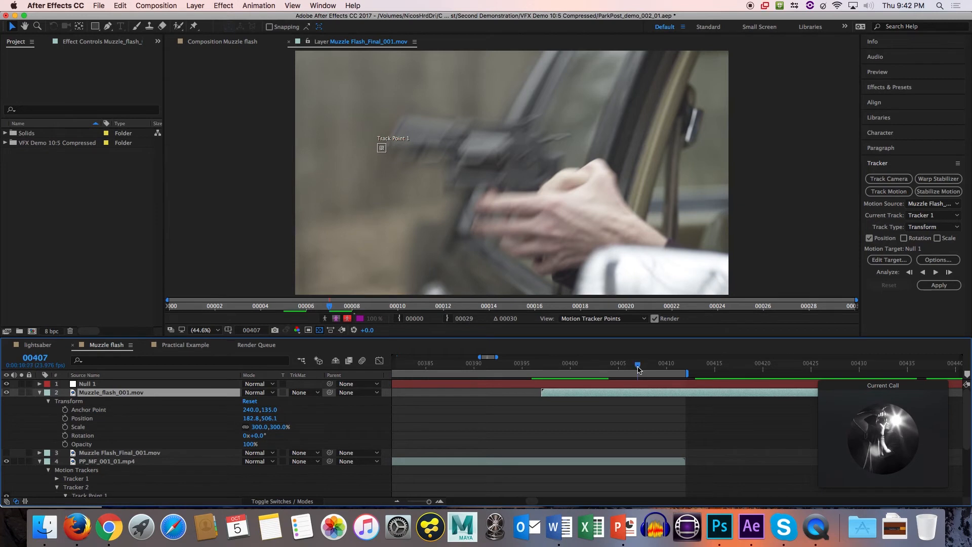
left_click(637, 364)
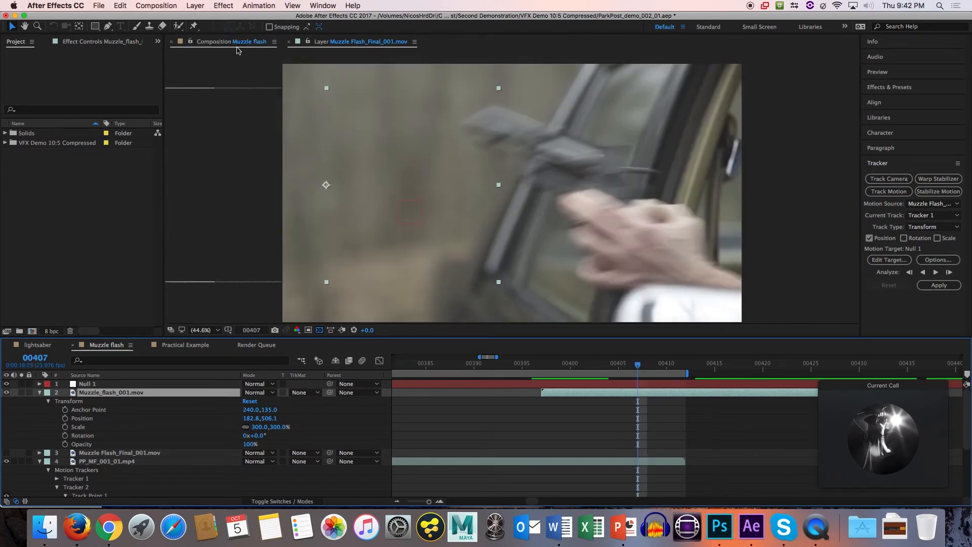
left_click(225, 42)
left_click_drag(340, 152, 377, 166)
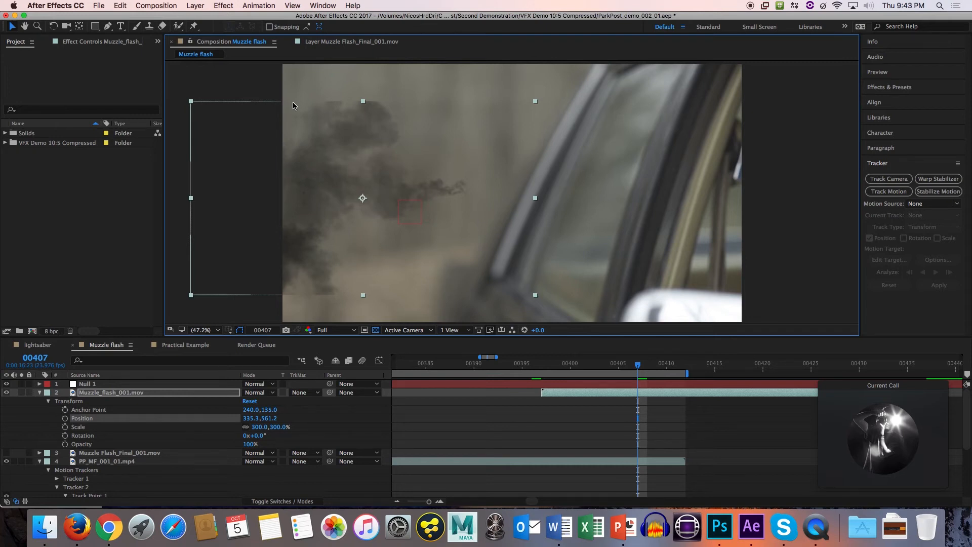
Draw a rectangular mask on the Muzzle_flash_001.mov layer, enclosing the smoke from the layer's upper corner past its far edge.
left_click(120, 393)
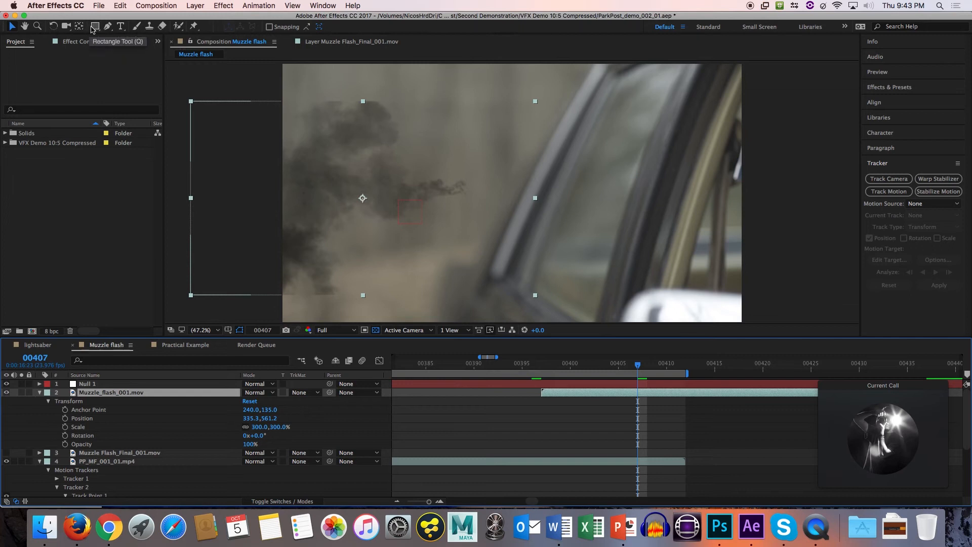
left_click(95, 26)
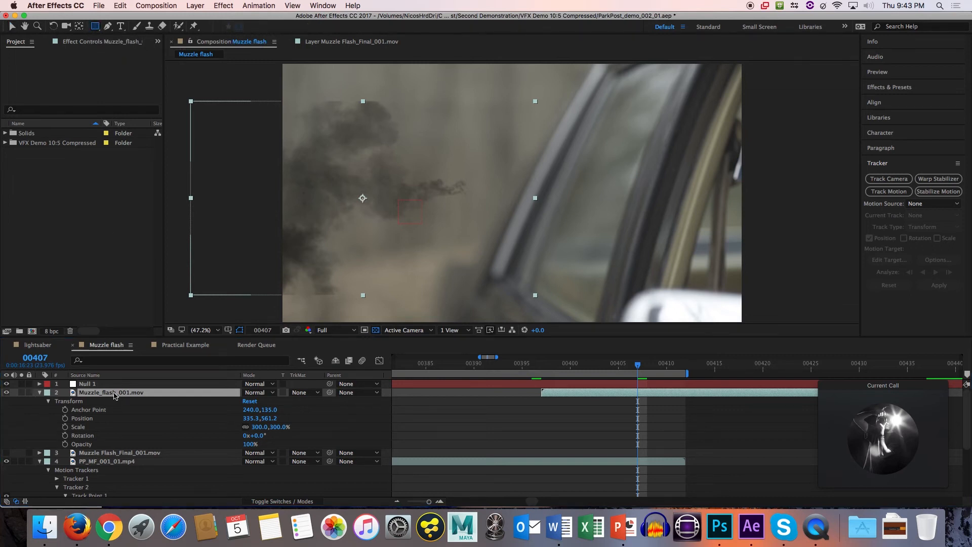
left_click_drag(191, 101, 527, 238)
left_click_drag(614, 270, 627, 297)
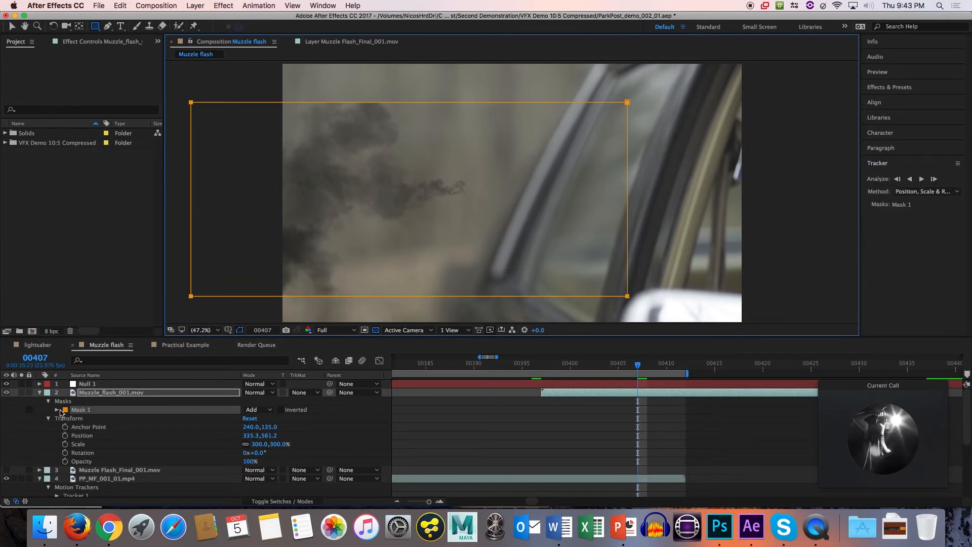
Expand Mask 1 and set its feather to 76 pixels.
left_click(67, 412)
left_click(56, 409)
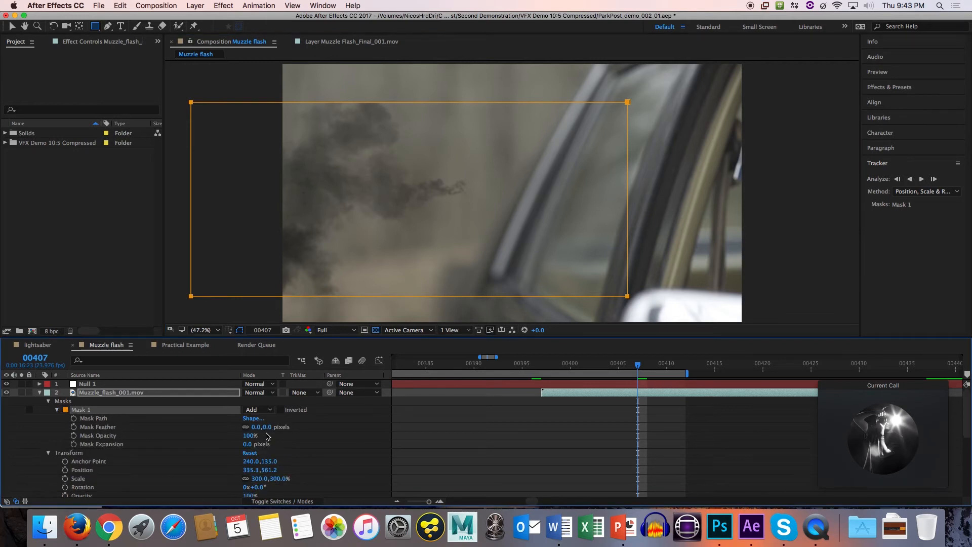
left_click_drag(258, 430, 282, 427)
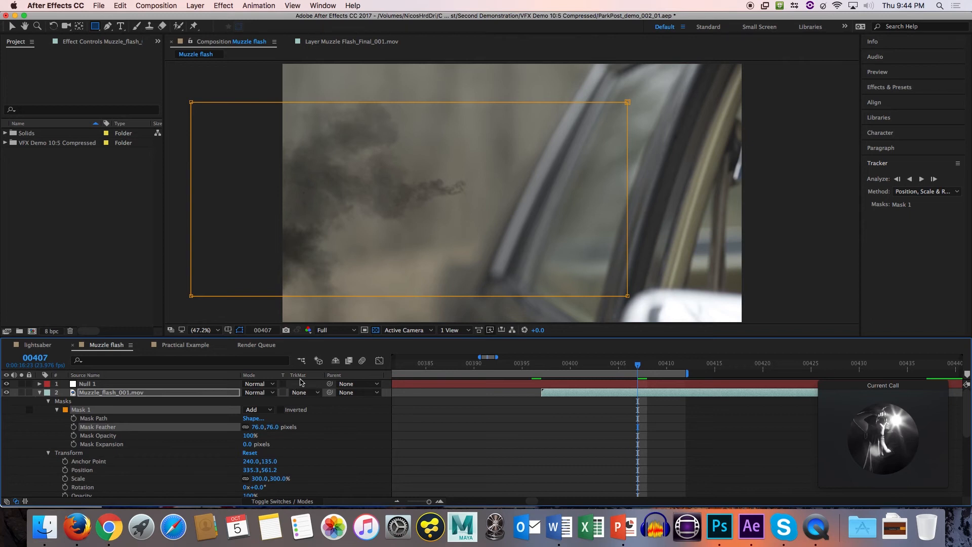
Show the PP_LS_002_01.mp4 footage at frame 0 in the lightsaber composition.
left_click(37, 345)
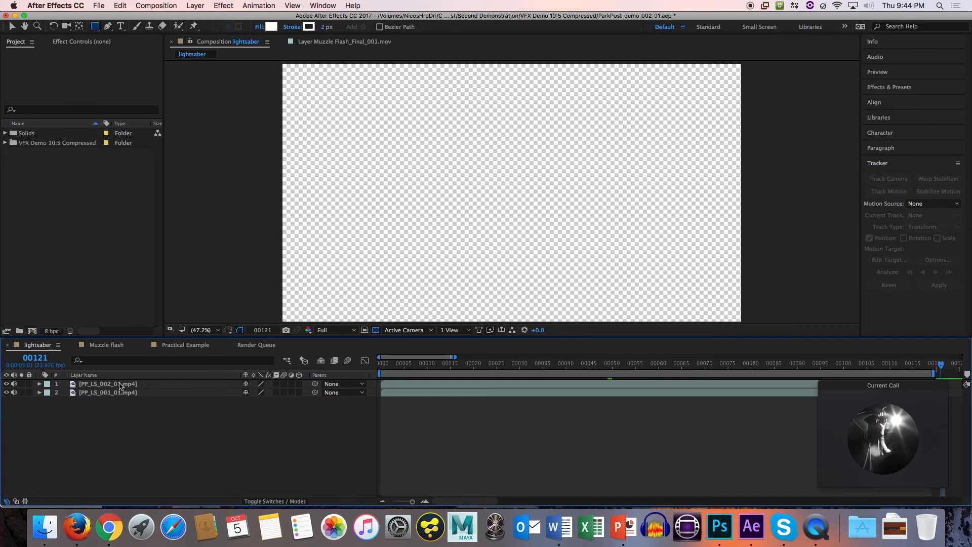
left_click(120, 384)
left_click_drag(394, 366, 383, 368)
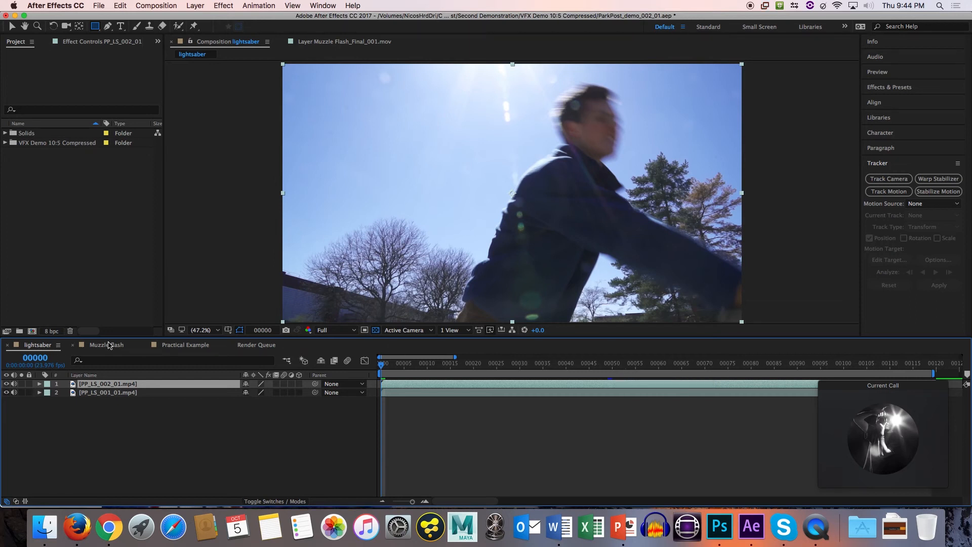
Return to the Muzzle flash composition, collapse the expanded layer properties, and select the Muzzle_flash_001.mov layer.
left_click(107, 345)
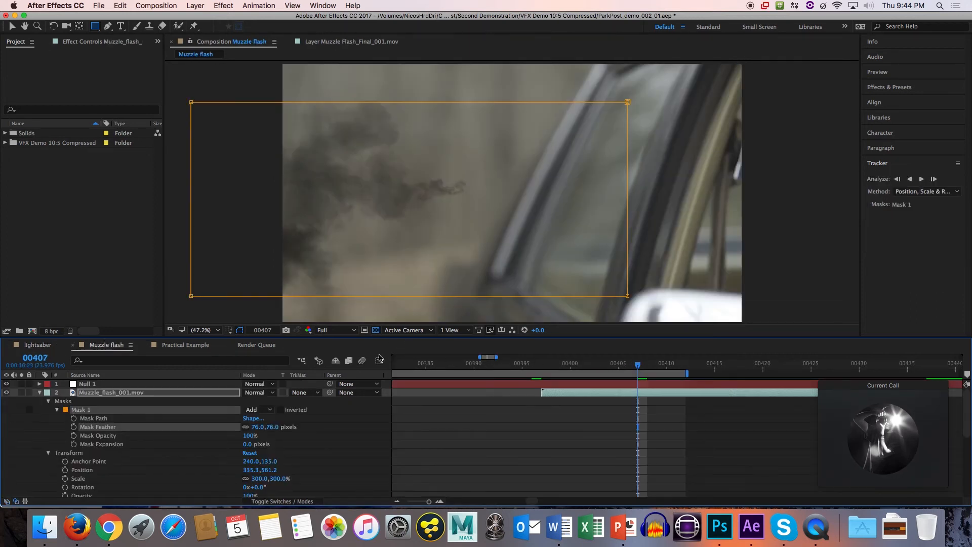
left_click(41, 393)
left_click(39, 409)
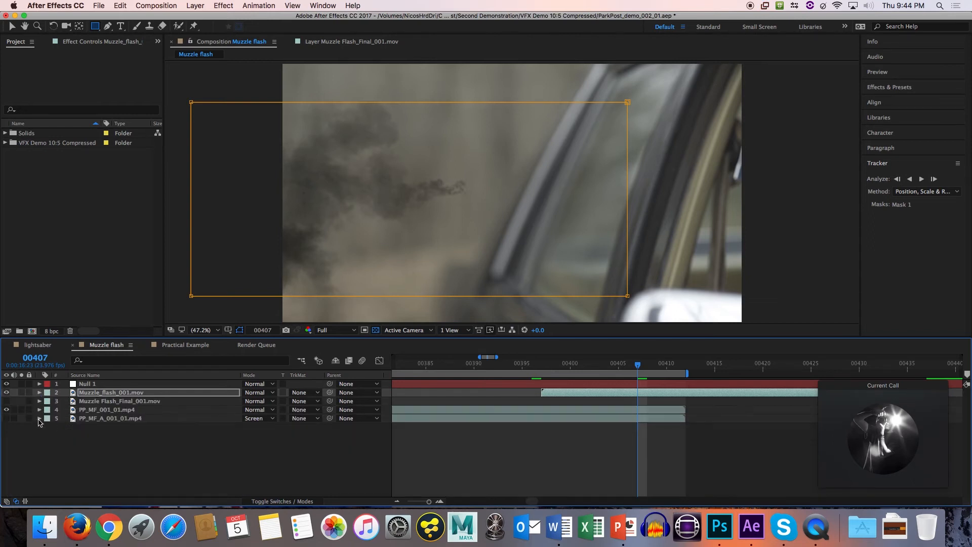
left_click(78, 421)
left_click(81, 409)
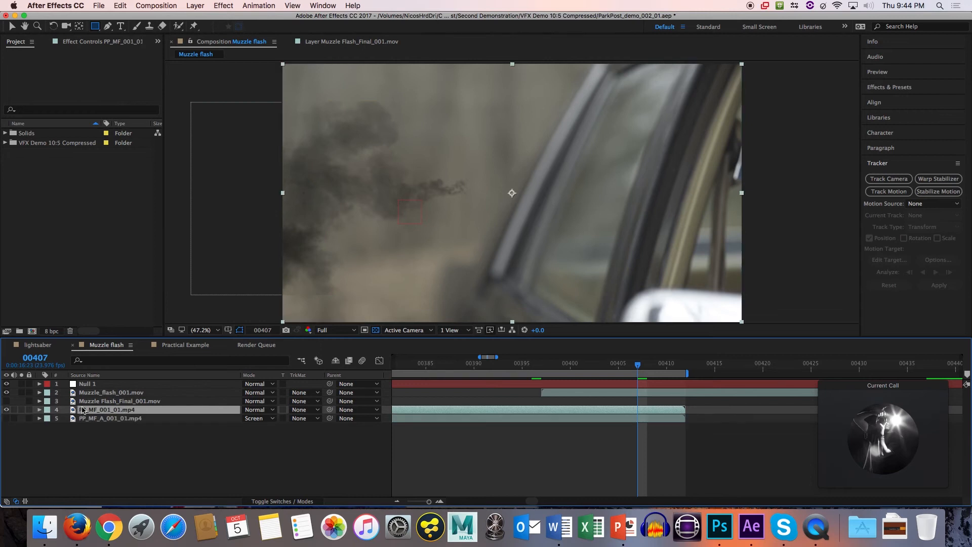
left_click(81, 401)
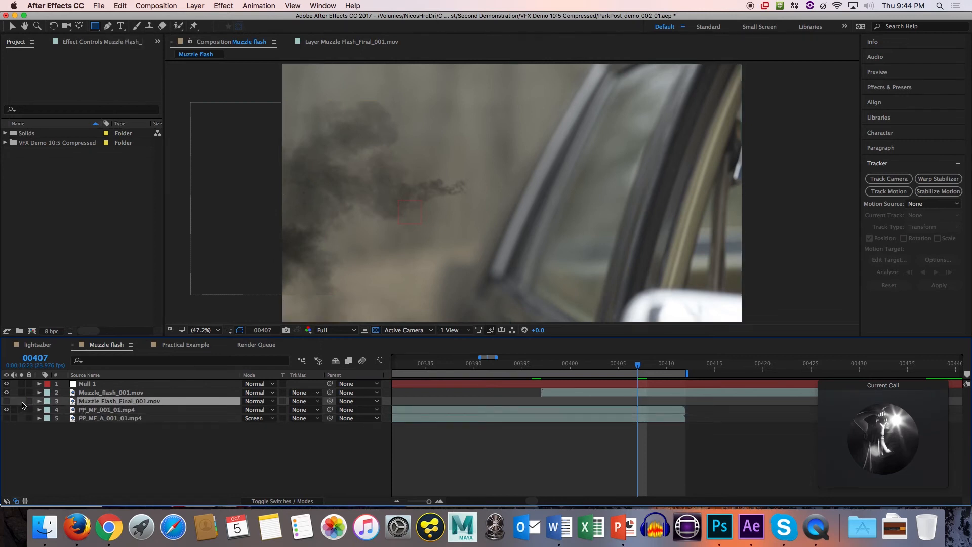
left_click(110, 393)
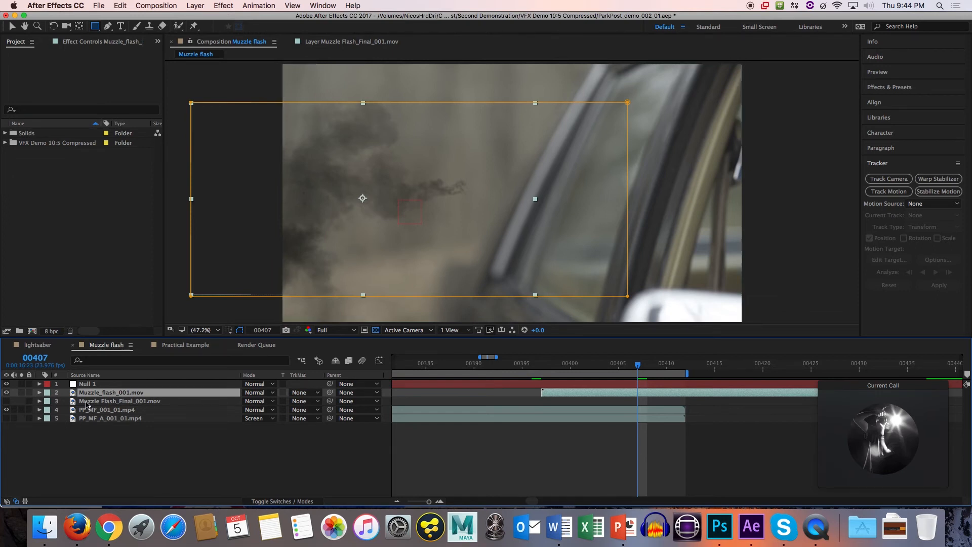
Switch to Finder and select Muzzle Flash_001.mov in the Muzzle Flash folder of VFX Demo 10/5 Compressed.
left_click(44, 527)
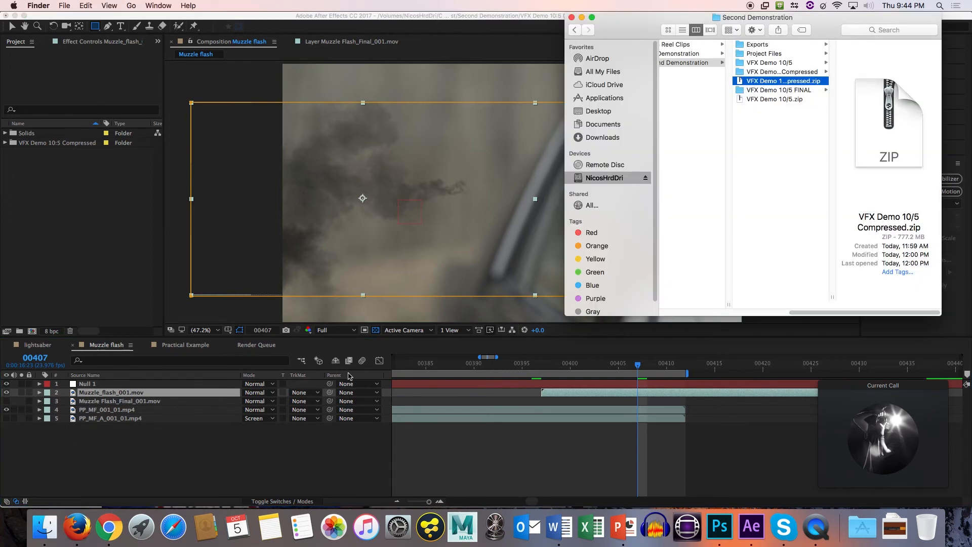
left_click(788, 73)
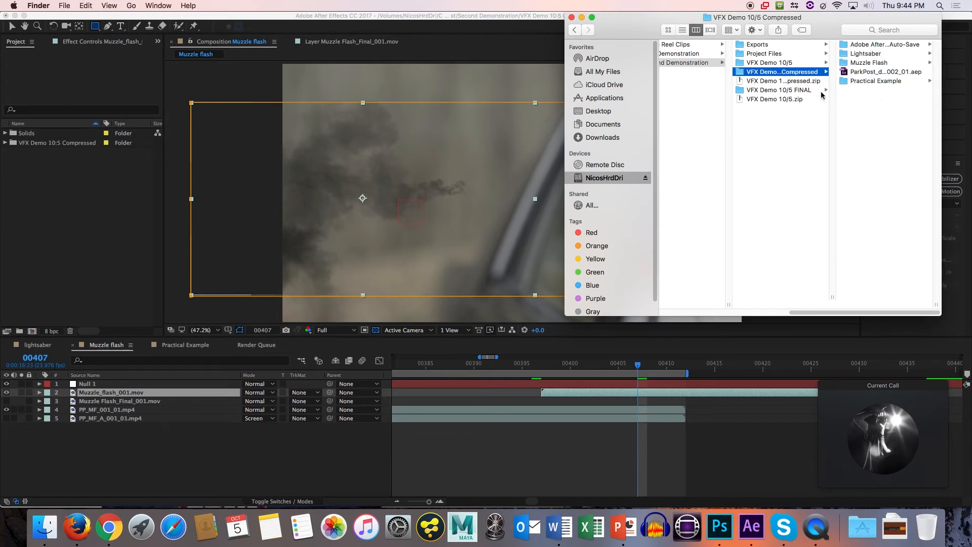
left_click(879, 63)
left_click_drag(870, 18, 730, 55)
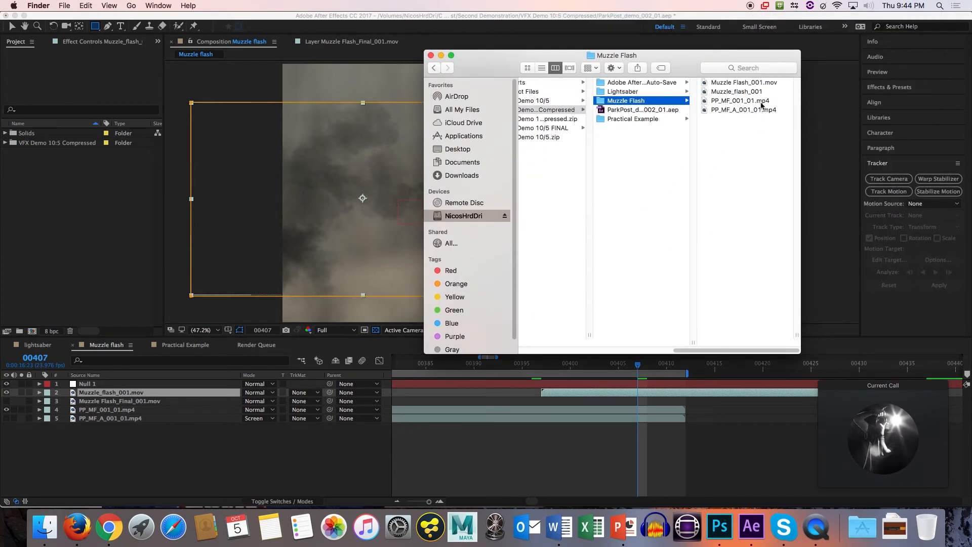
left_click(759, 83)
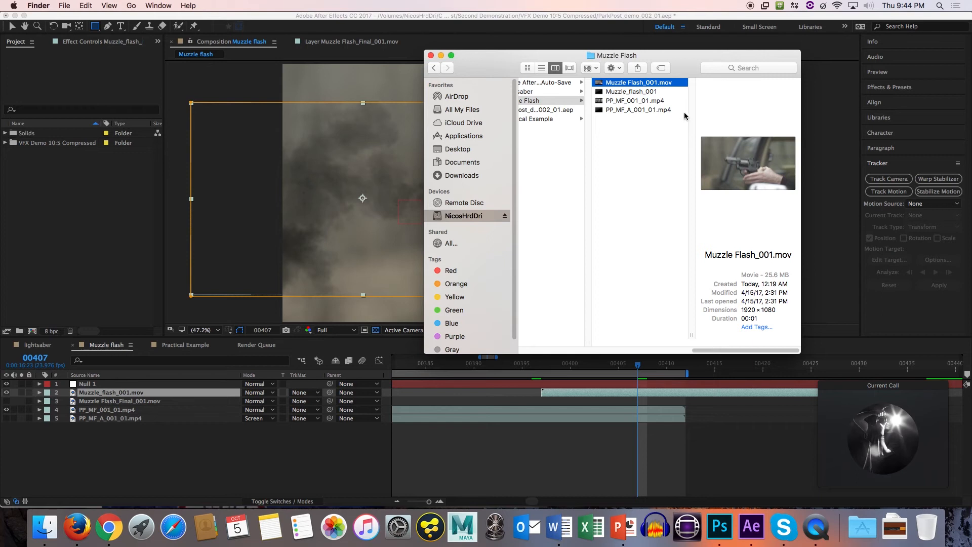
Preview the Muzzle Flash_001.mov clip several times to examine the finished muzzle flash shot.
key("space")
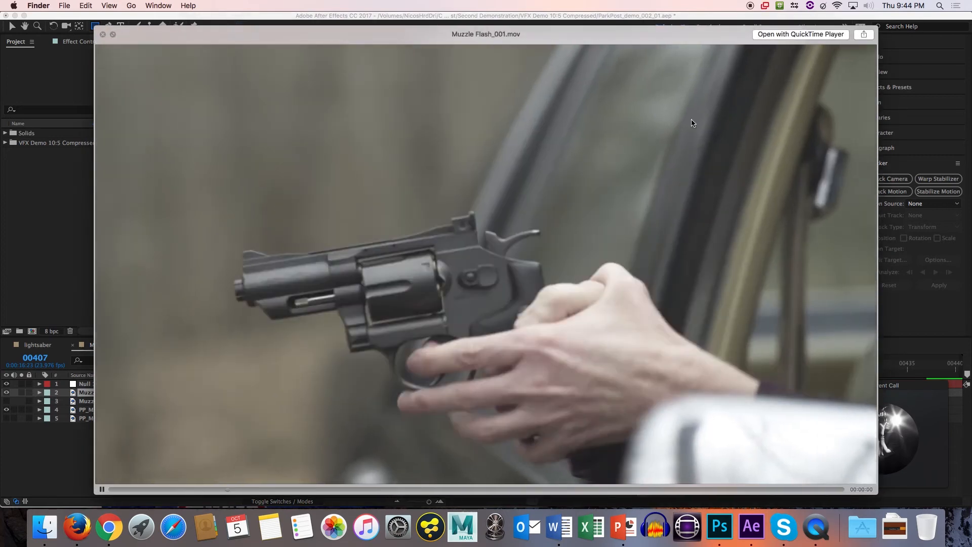
key("space")
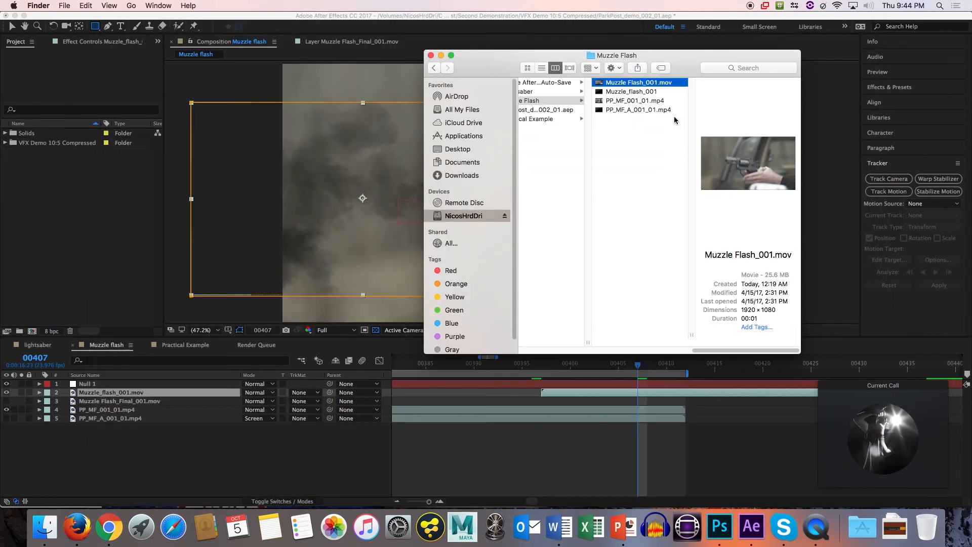
key("space")
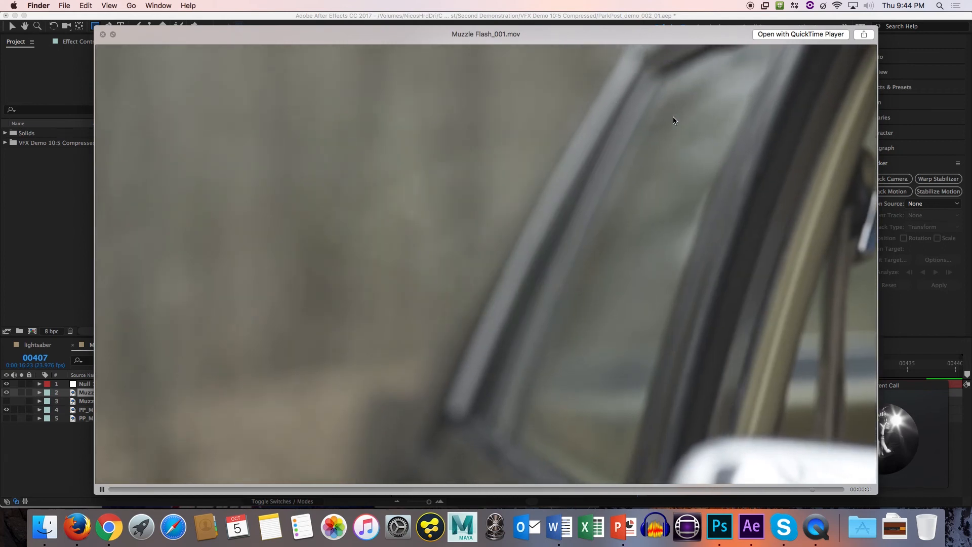
key("space")
key("space")
key("space")
key("space")
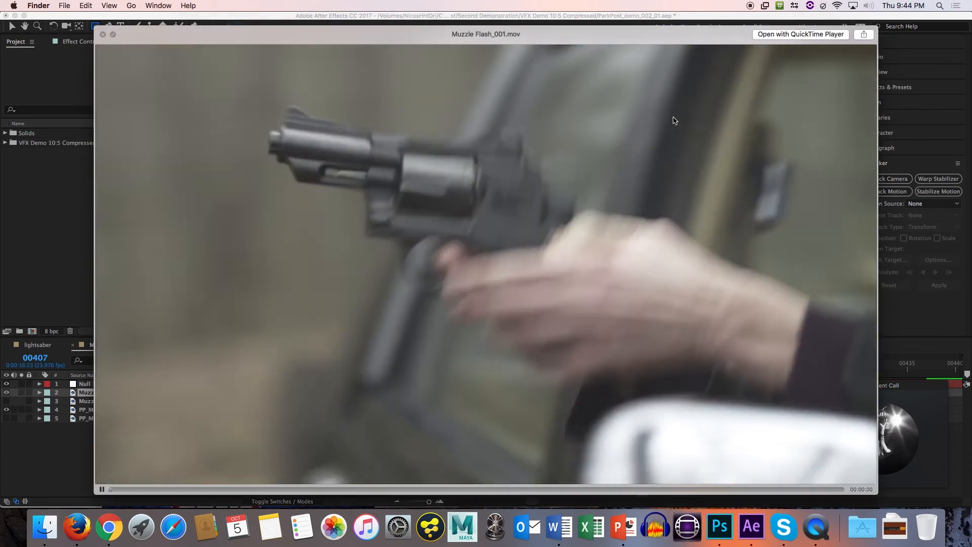
key("space")
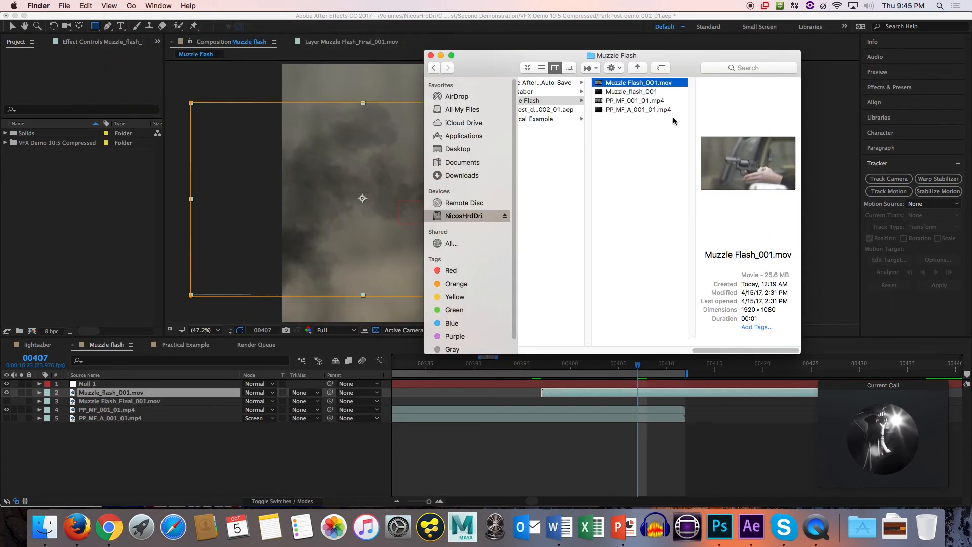
key("space")
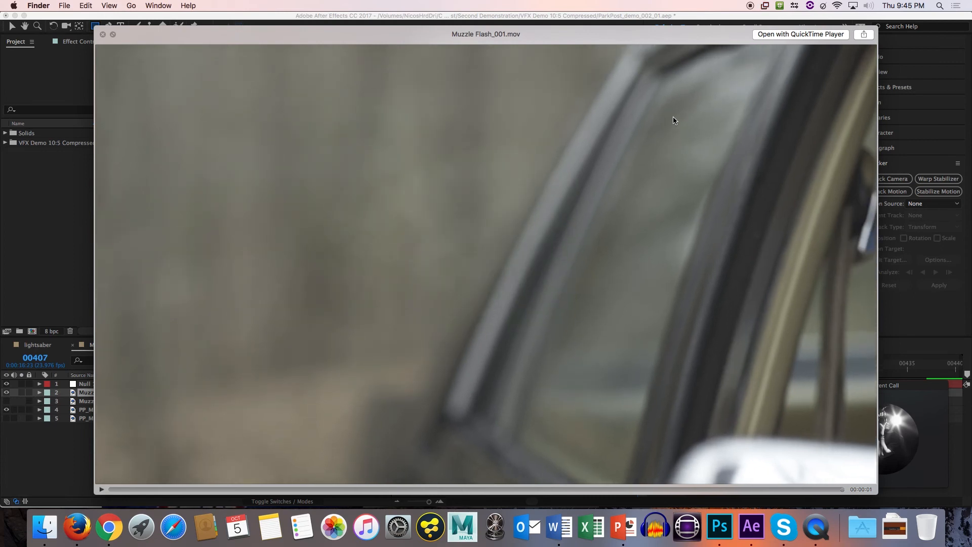
Replay the Muzzle Flash_001.mov preview and close it.
key("space")
key("space")
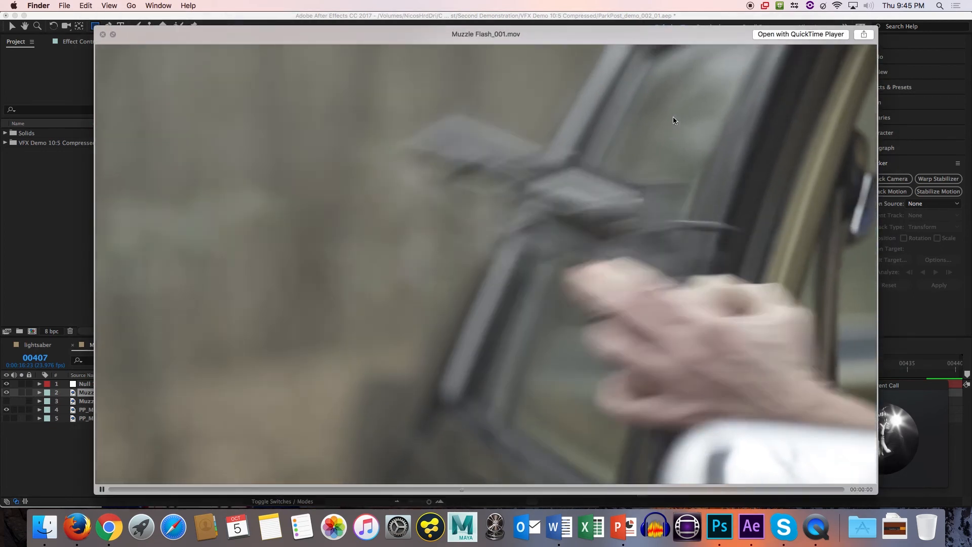
key("space")
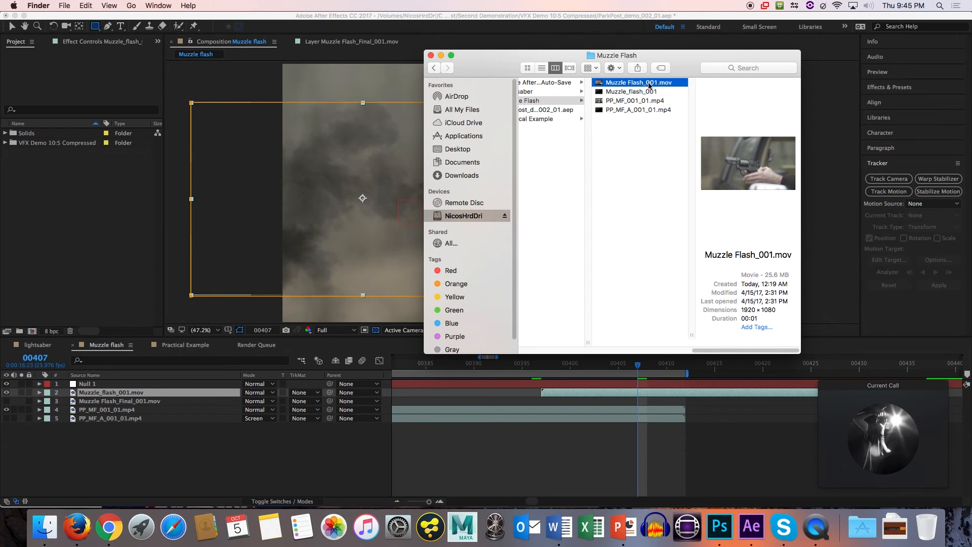
Open Muzzle Flash_001.mov in QuickTime Player and scrub to the frame where the muzzle flash fires.
right_click(649, 84)
left_click(820, 99)
right_click(680, 84)
mouse_move(699, 98)
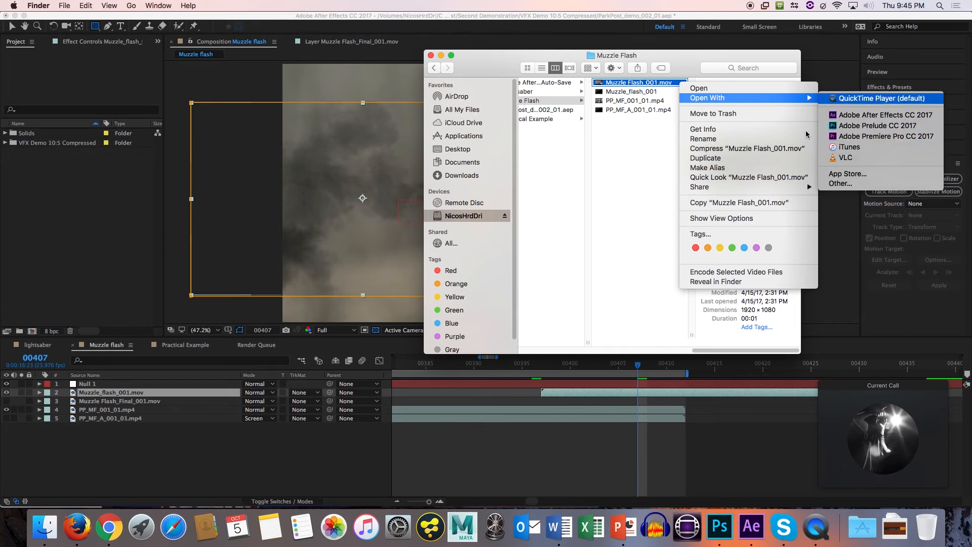
left_click(881, 99)
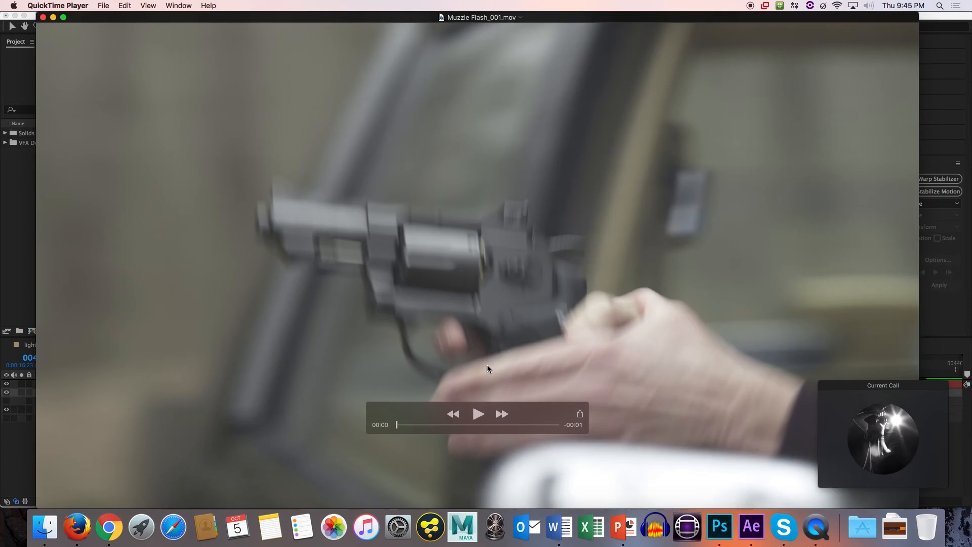
left_click_drag(403, 427, 476, 420)
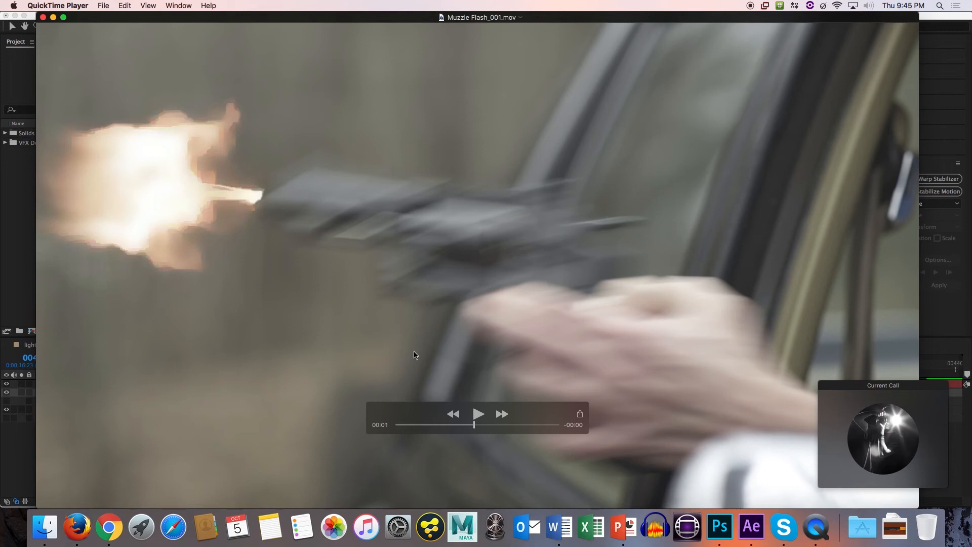
Return to After Effects, open the lightsaber composition and inspect frame 1 in the enlarged composition view.
left_click(12, 254)
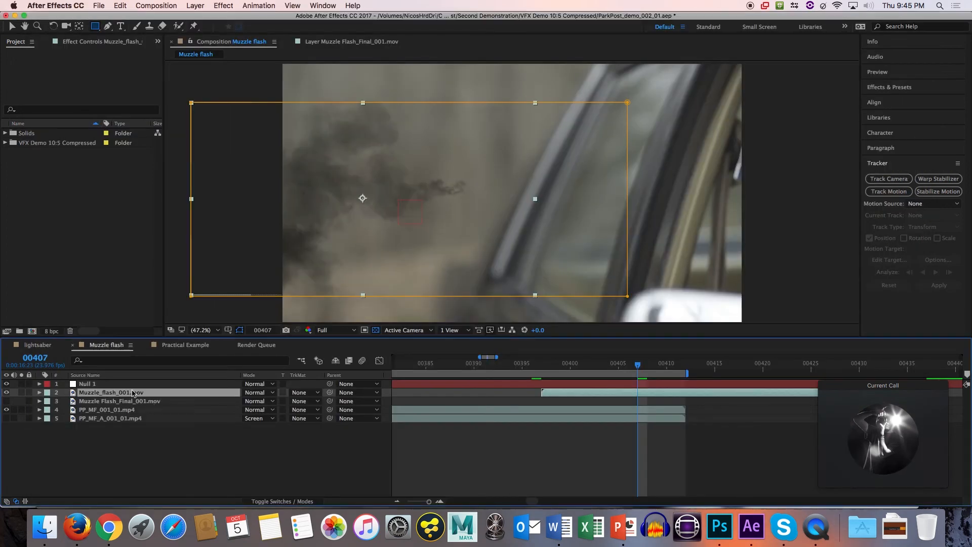
left_click(42, 346)
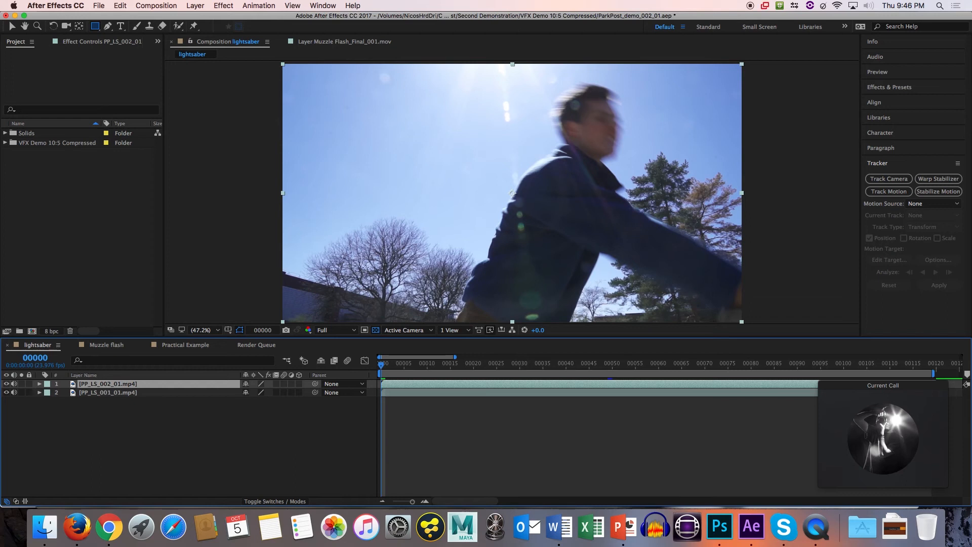
left_click_drag(364, 268, 364, 269)
key("grave")
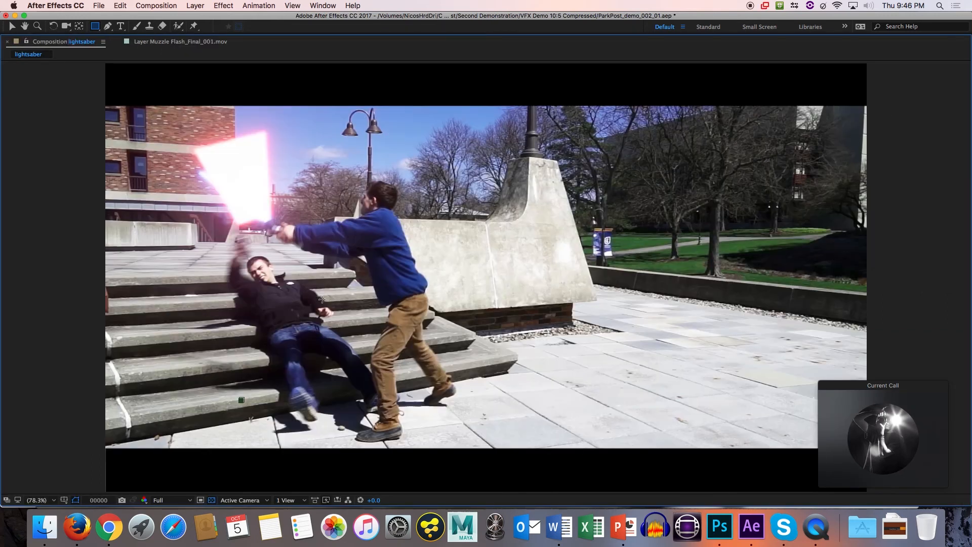
key("grave")
left_click(384, 368)
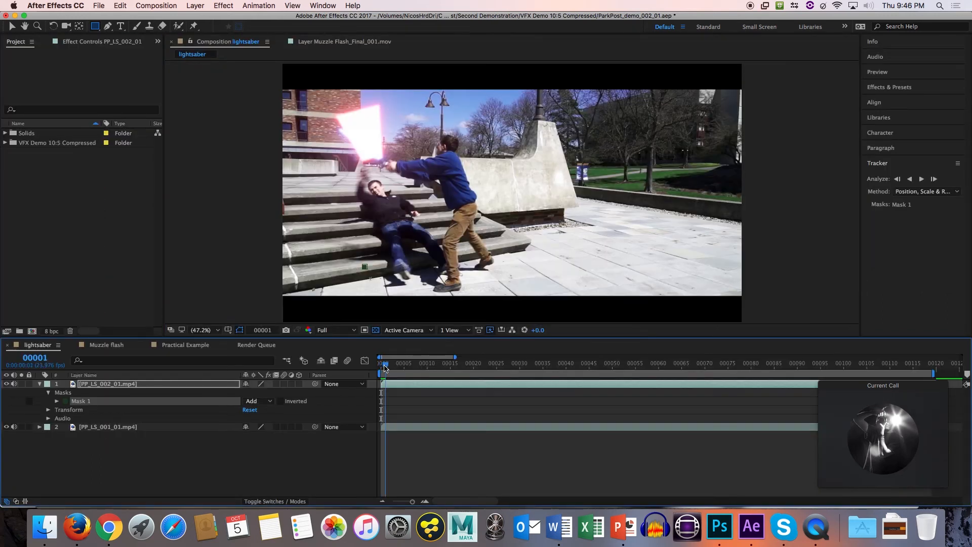
key("grave")
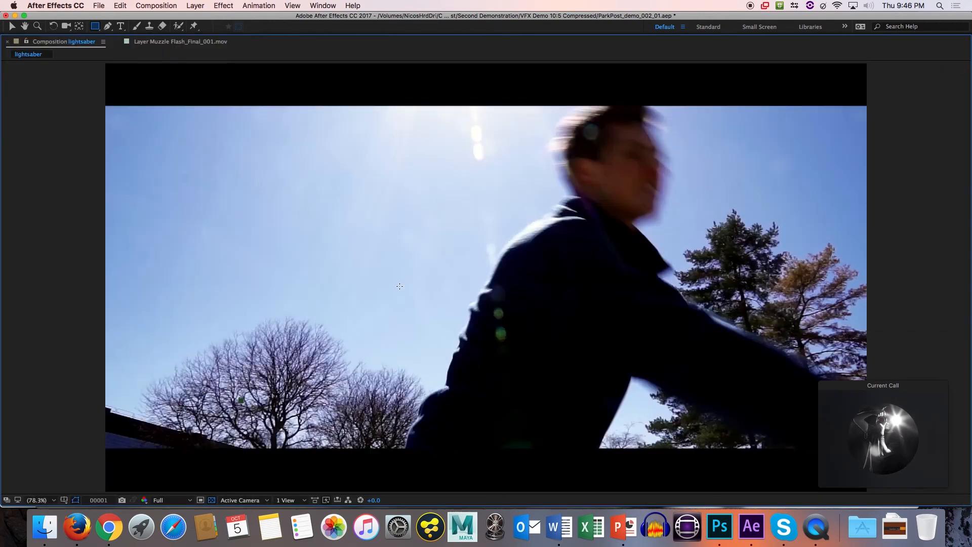
key("grave")
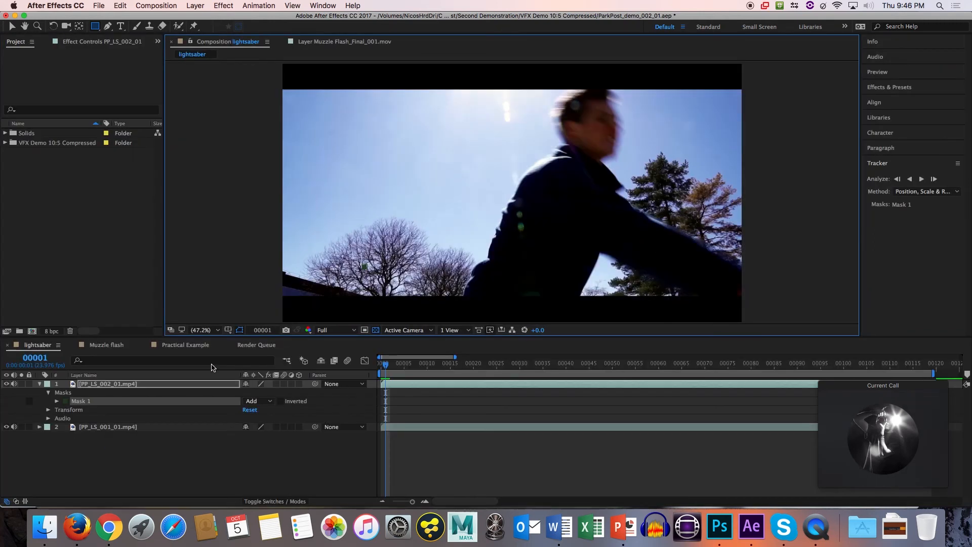
Mute the PP_LS_002_01.mp4 layer and move PP_LS_001_01.mp4 above it in the layer stack.
left_click(15, 388)
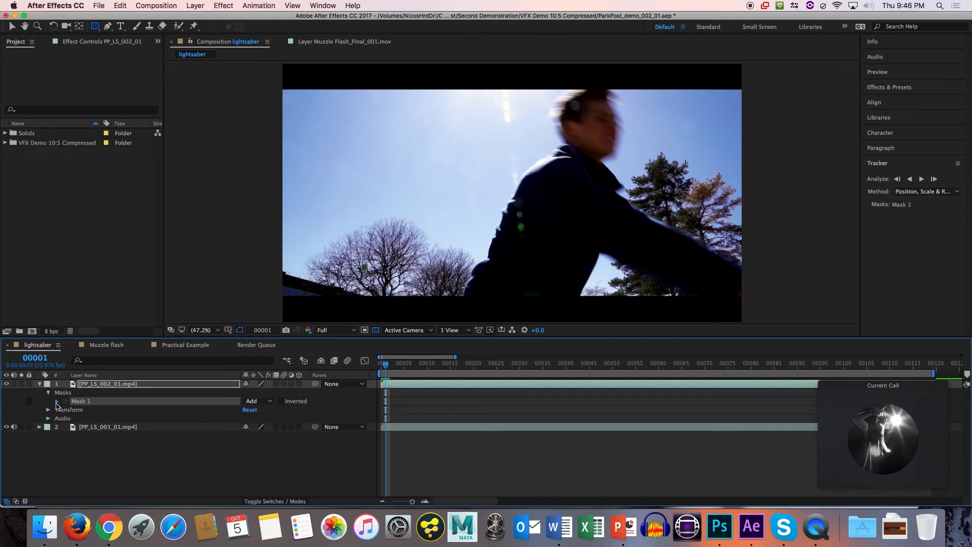
left_click(57, 401)
left_click(74, 404)
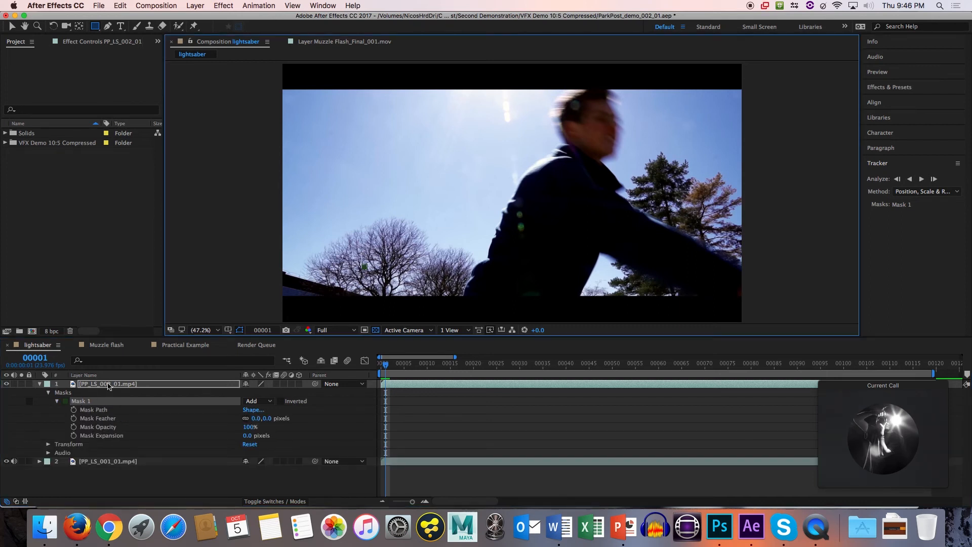
left_click_drag(94, 464, 98, 386)
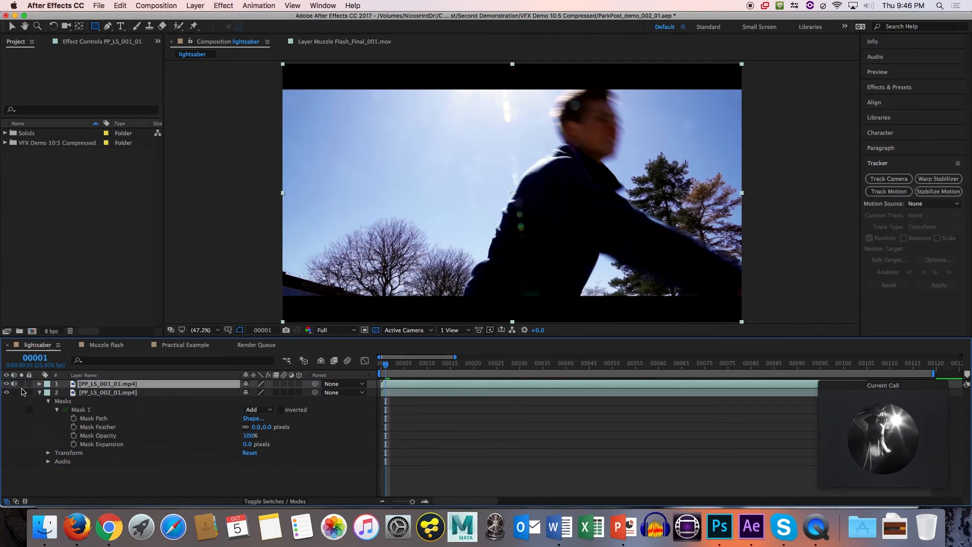
Open PP_LS_002_01.mp4 in its own layer view and check several frames and its playback.
double_click(98, 394)
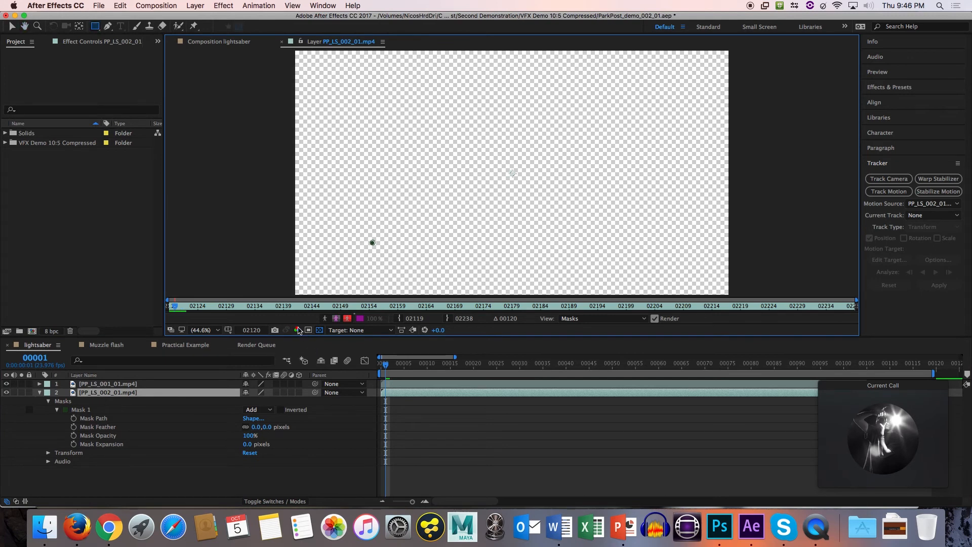
left_click(178, 309)
left_click(225, 310)
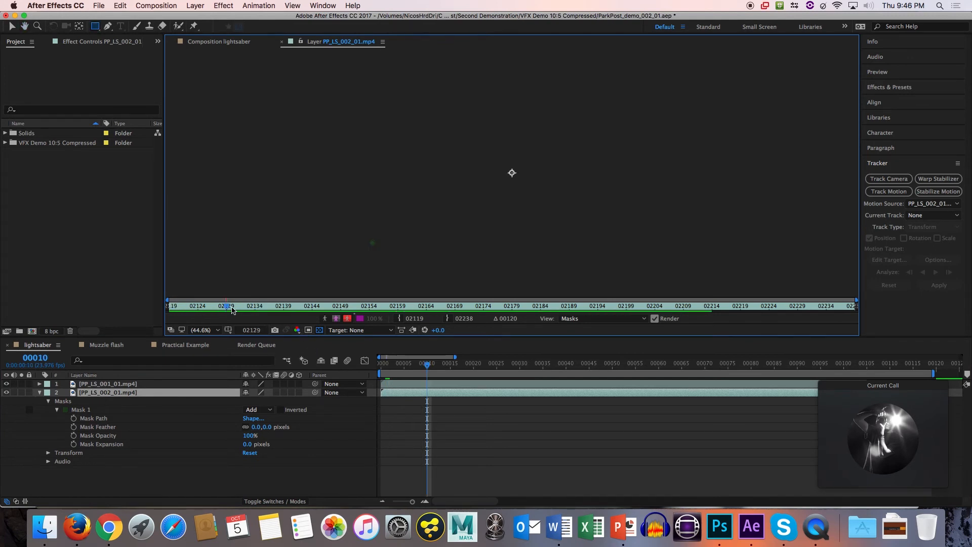
key("space")
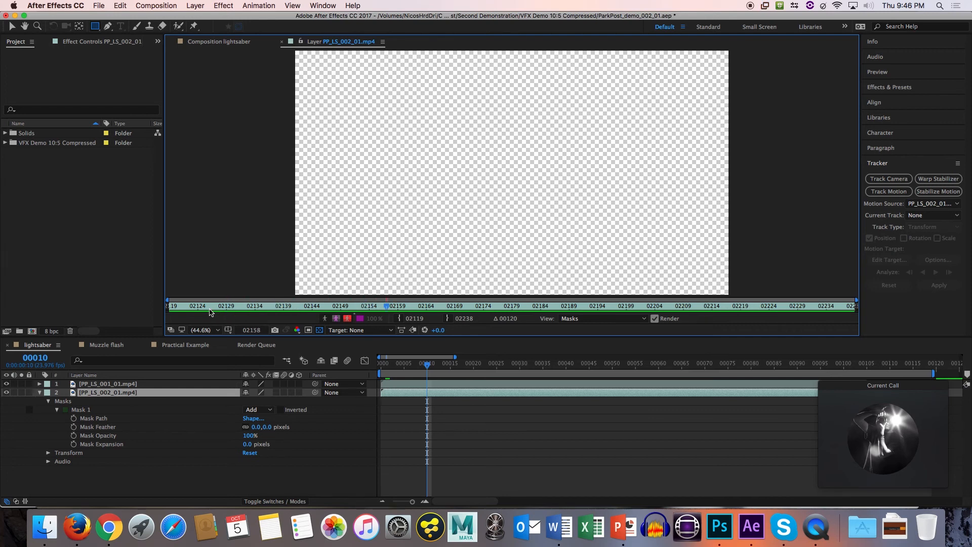
left_click(173, 309)
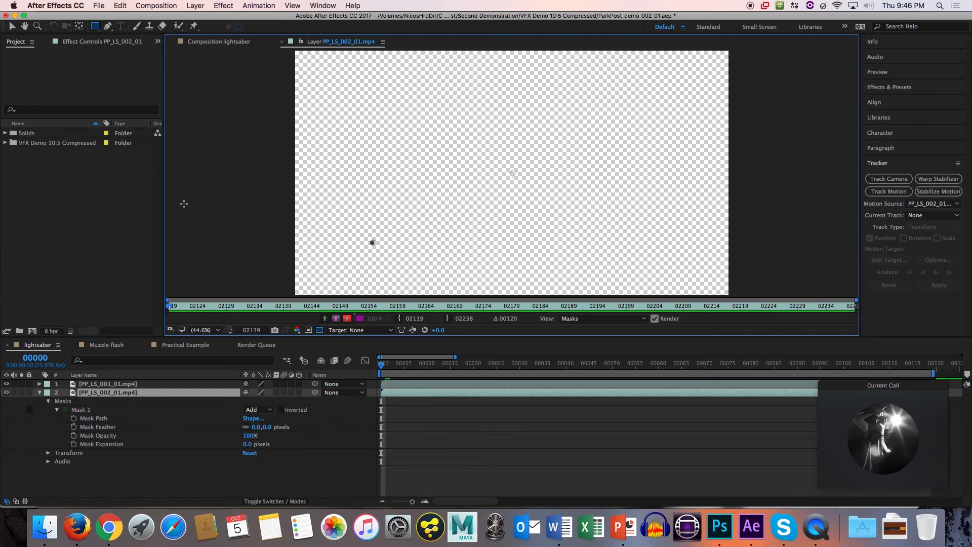
Delete Mask 1 from the PP_LS_002_01.mp4 layer and return to the lightsaber composition view.
left_click(90, 411)
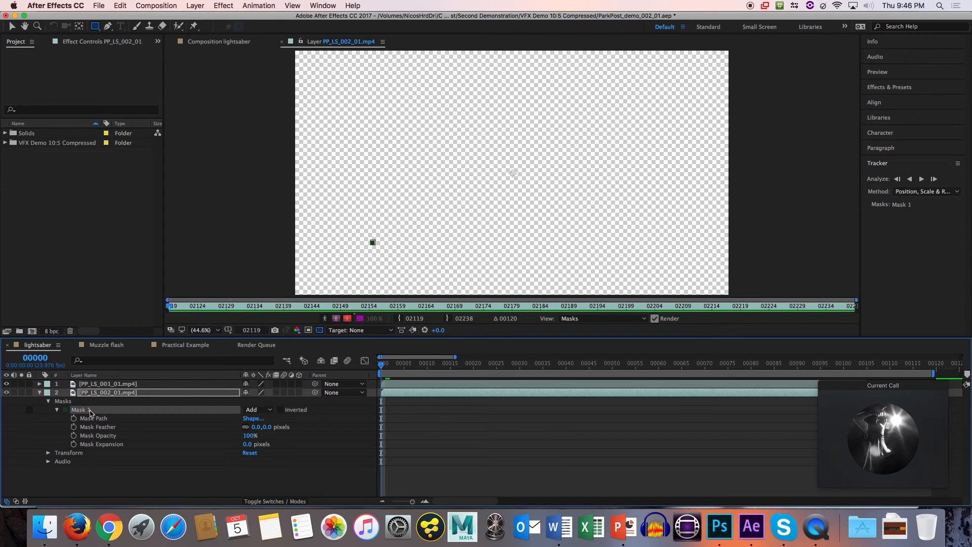
key("Delete")
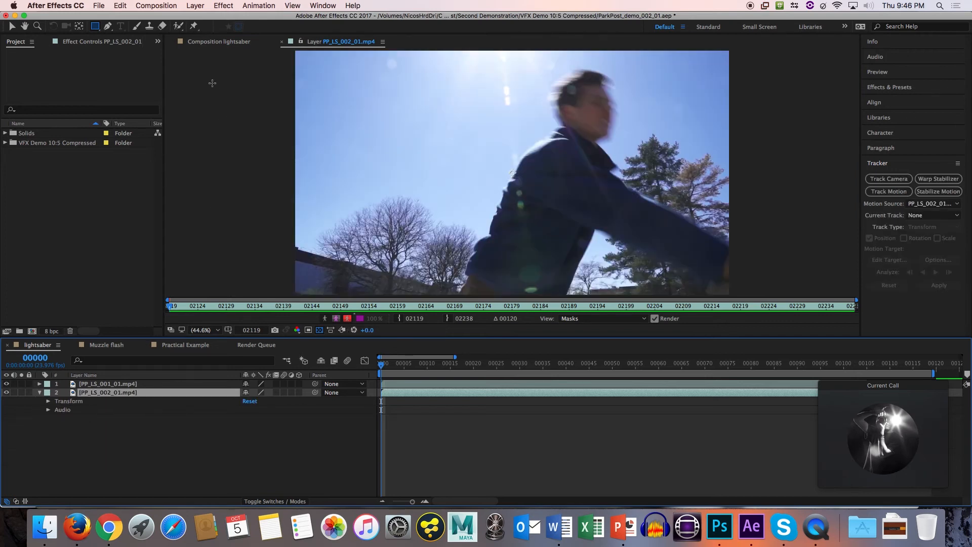
key("super+z")
left_click(220, 44)
left_click(303, 43)
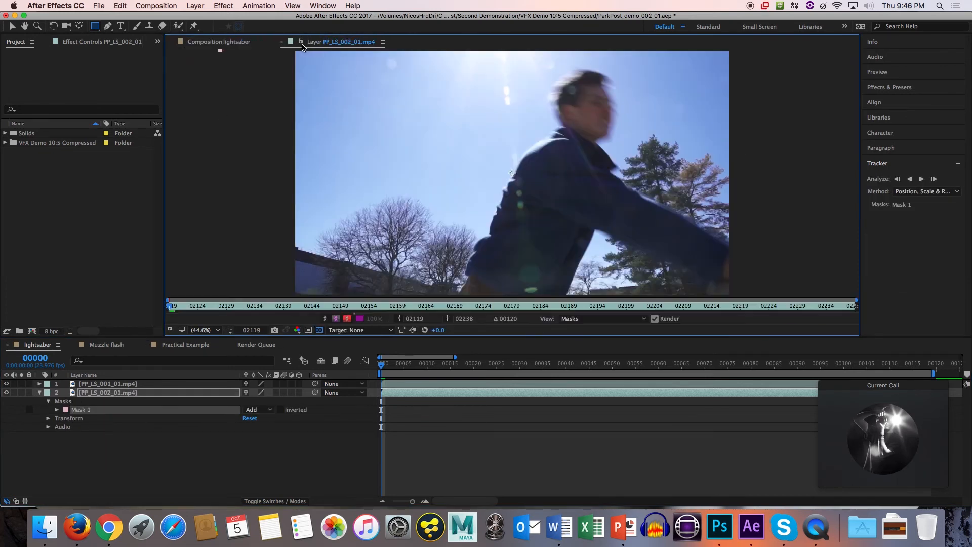
left_click(77, 414)
key("Delete")
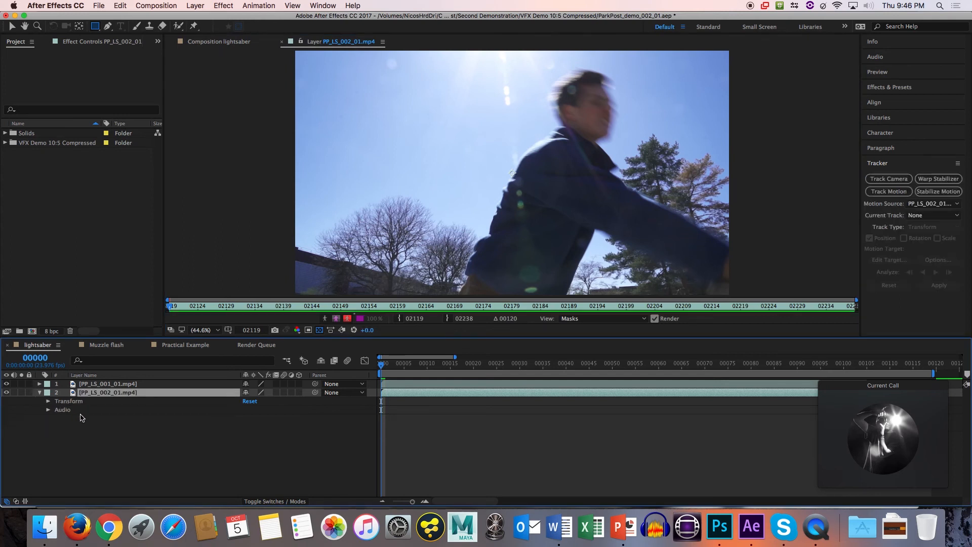
left_click(222, 42)
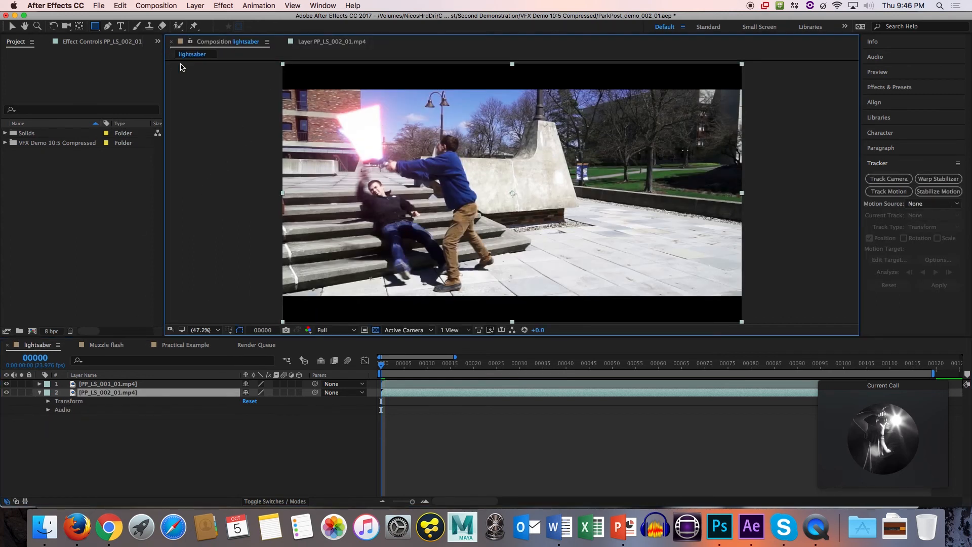
Activate the Selection tool, select the PP_LS_001_01.mp4 layer and solo PP_LS_002_01.mp4.
key("v")
left_click(150, 383)
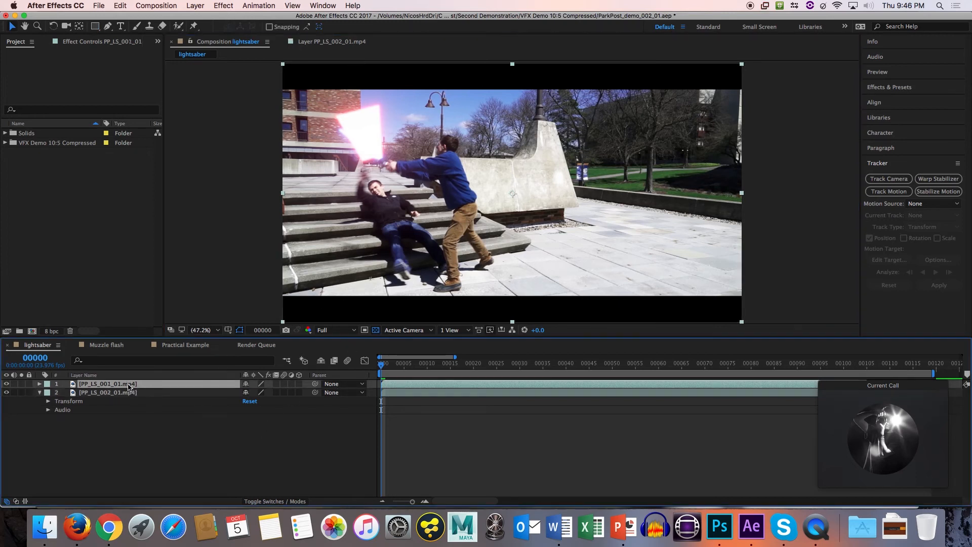
left_click(21, 392)
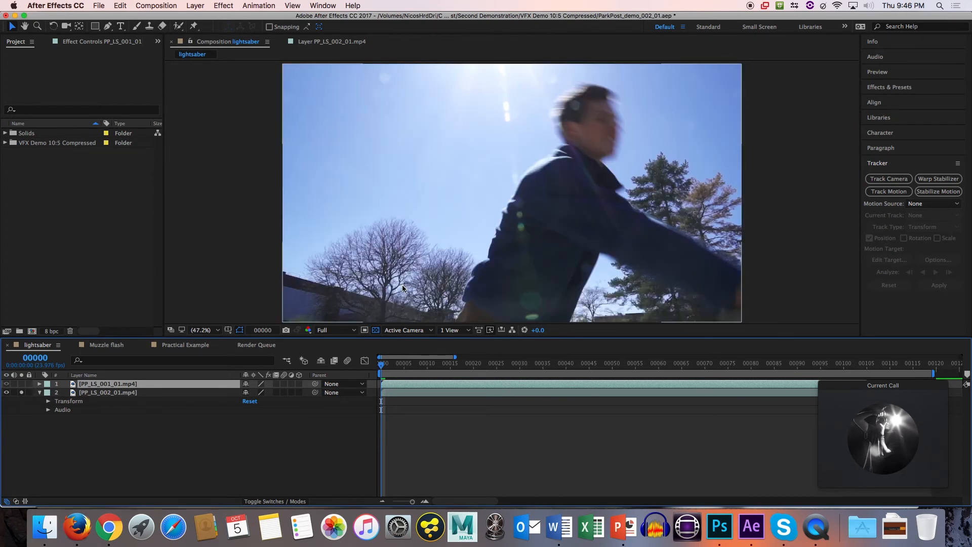
Play through the soloed PP_LS_002_01.mp4 footage at Half resolution and return to frame 0.
key("space")
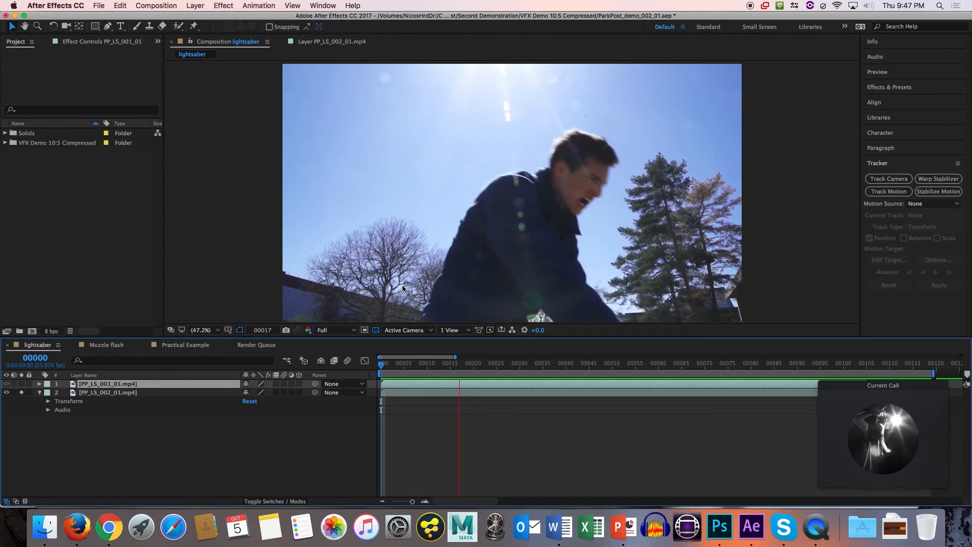
left_click(335, 330)
left_click(332, 365)
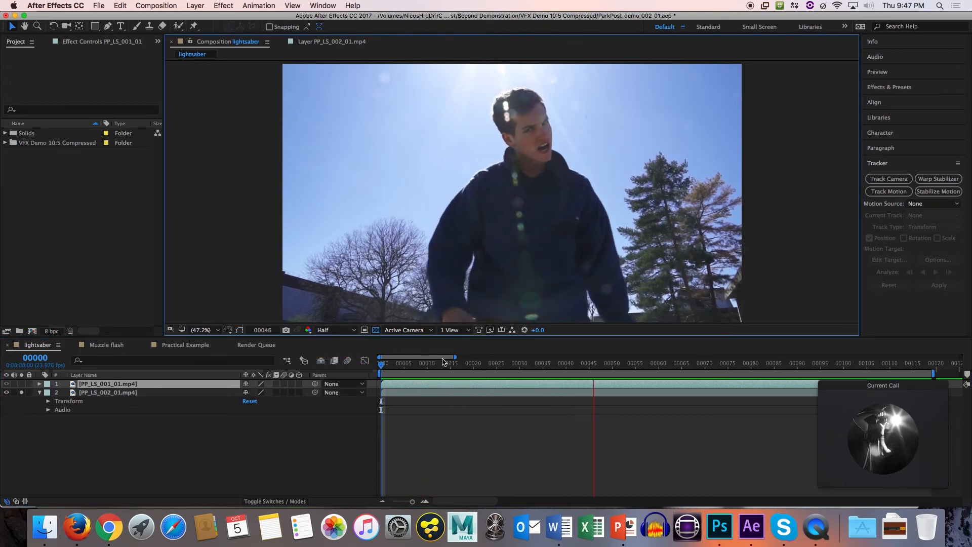
key("space")
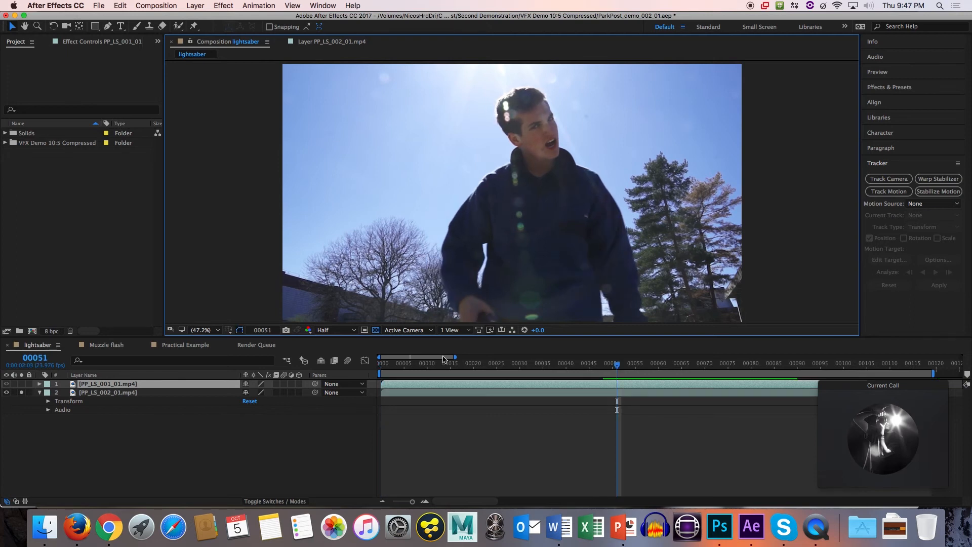
key("space")
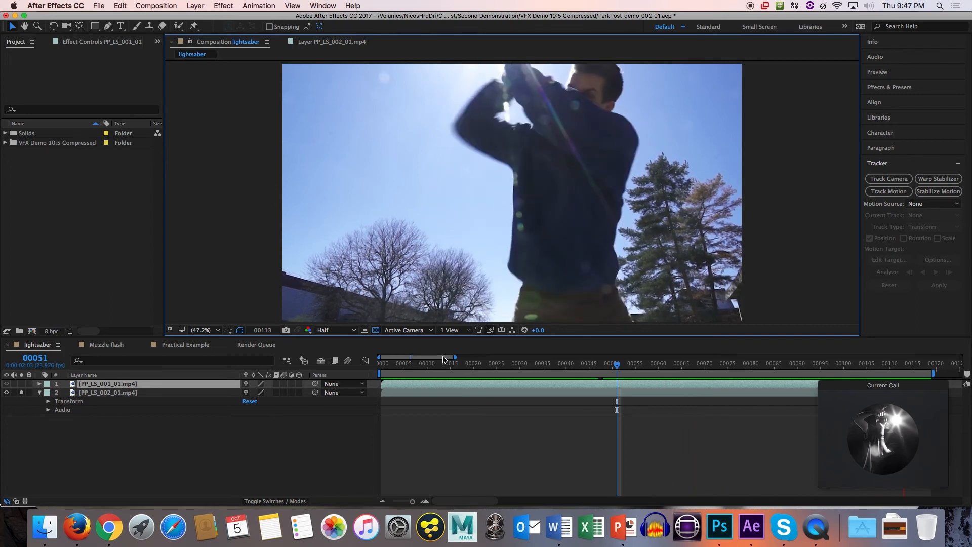
key("space")
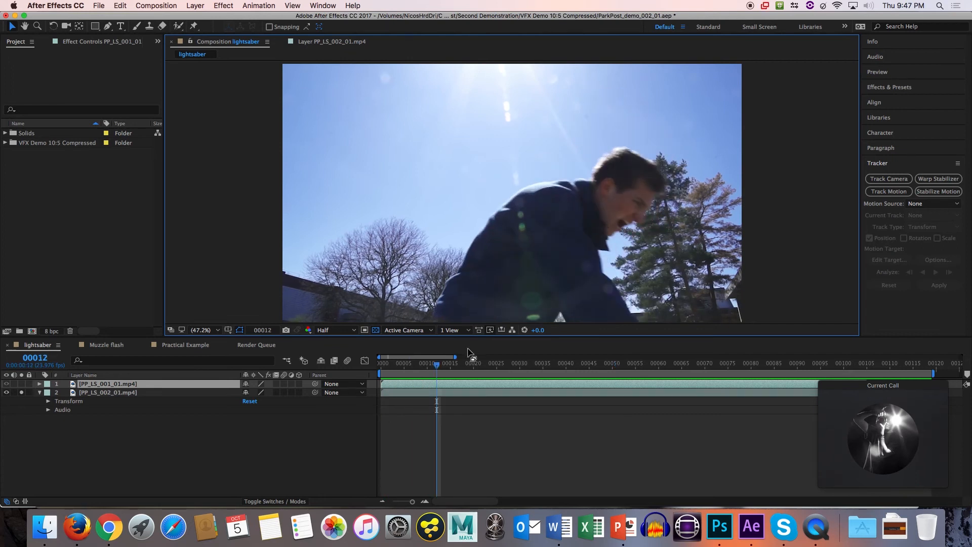
left_click(434, 370)
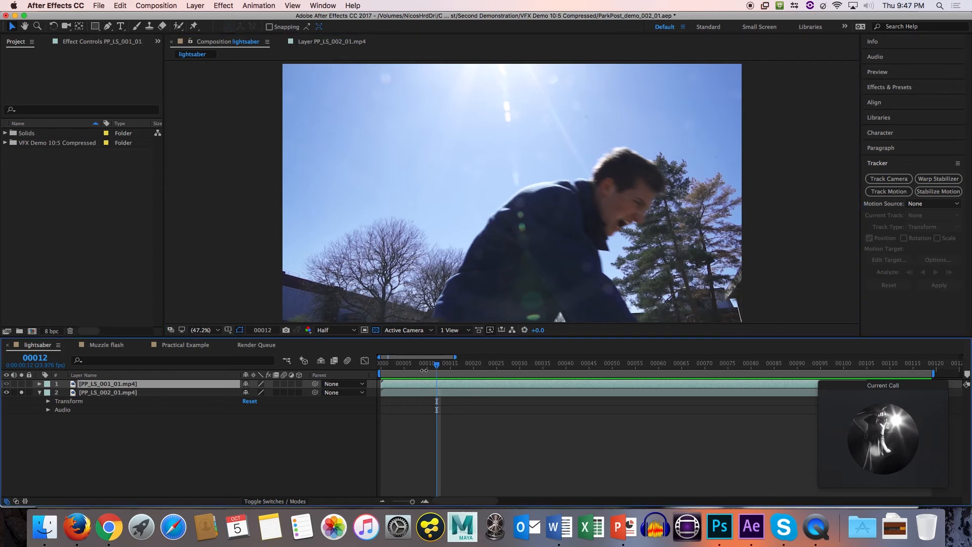
left_click_drag(409, 366, 381, 371)
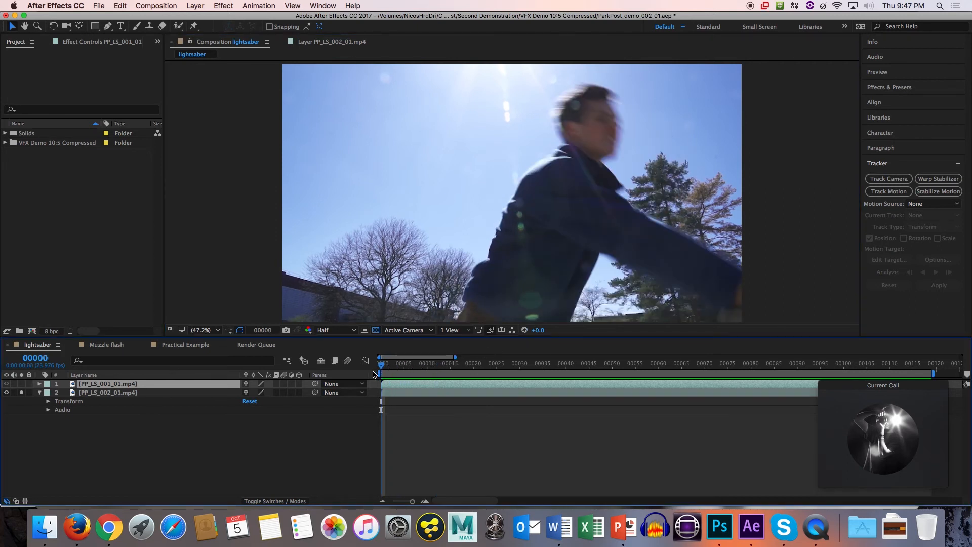
Find the Video Copilot Saber effect and apply it to the PP_LS_001_01.mp4 layer.
left_click(890, 88)
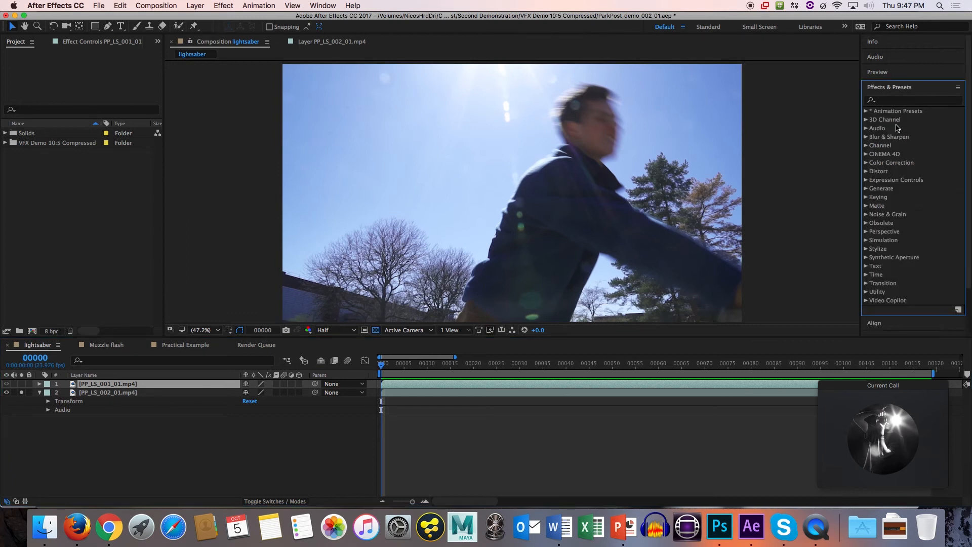
left_click(894, 101)
type("saber")
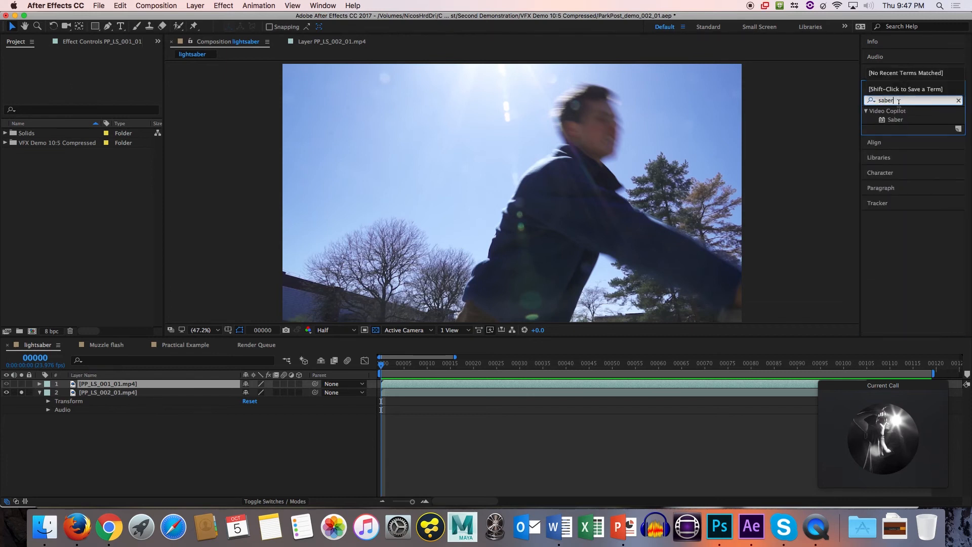
double_click(896, 120)
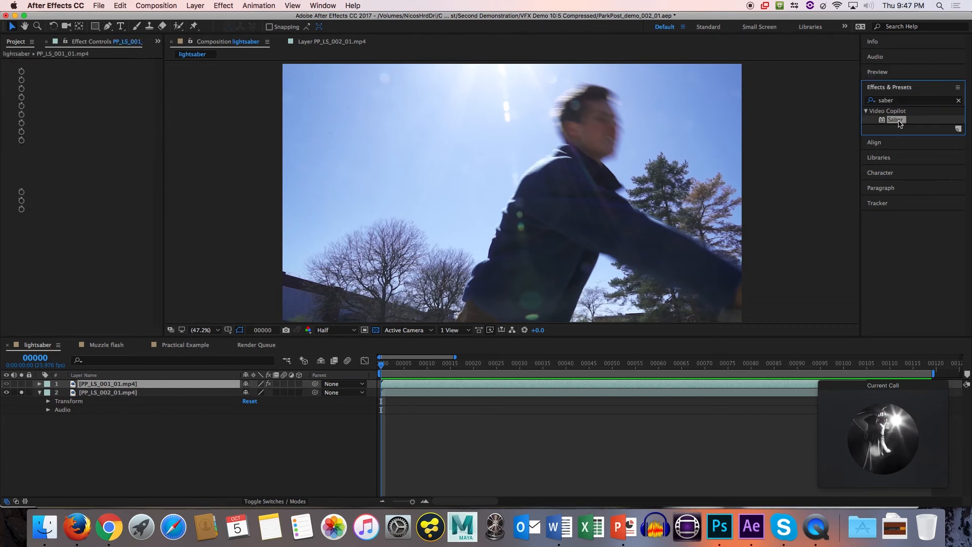
Remove the Saber effect from the PP_LS_001_01.mp4 layer, scrub the footage to frame 28 and clear the layer selection.
left_click(23, 65)
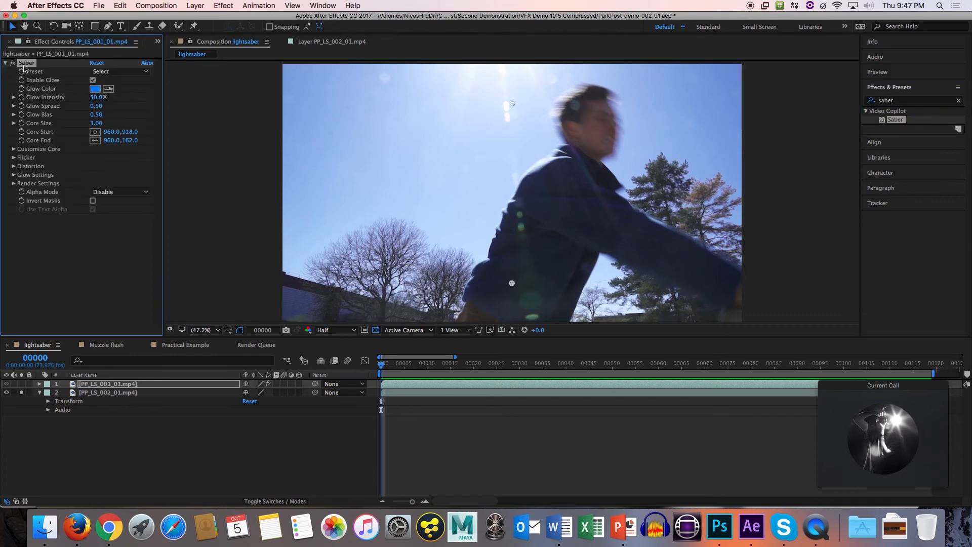
key("Delete")
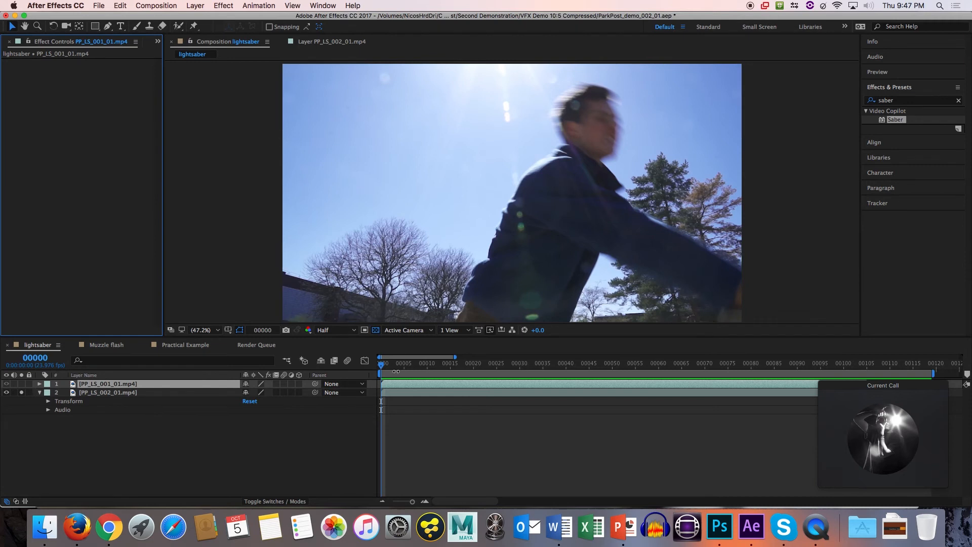
mouse_move(405, 367)
left_mouse_down()
mouse_move(441, 368)
mouse_move(404, 364)
left_mouse_up()
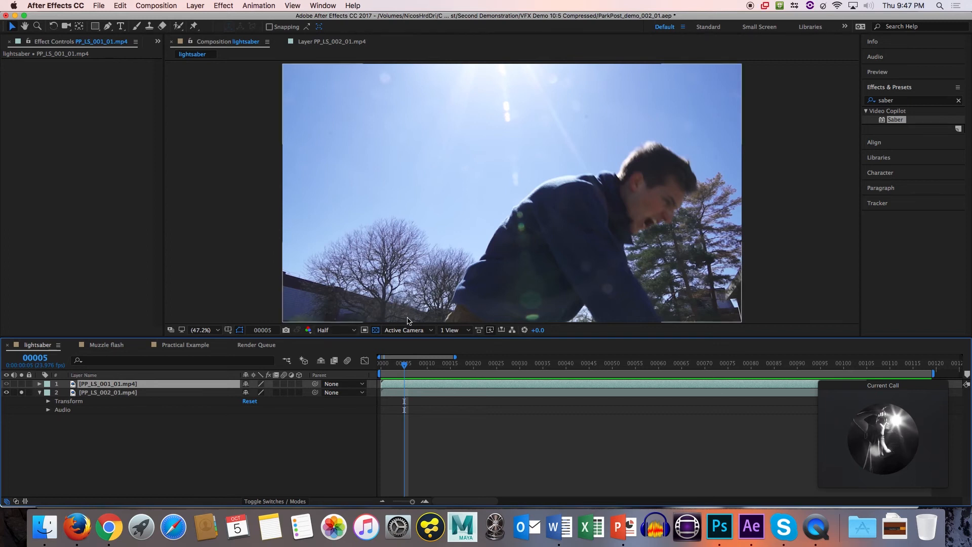
left_click_drag(406, 365, 513, 368)
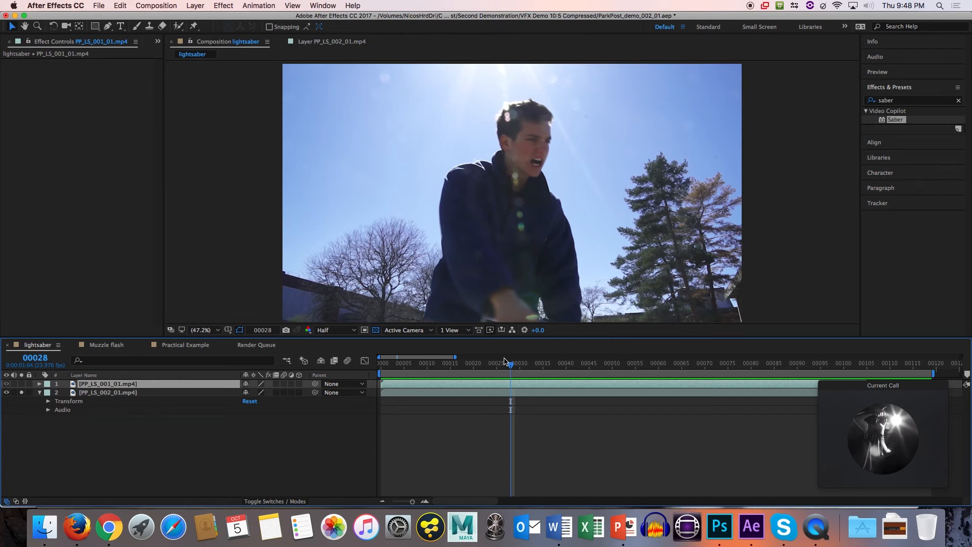
left_click(108, 443)
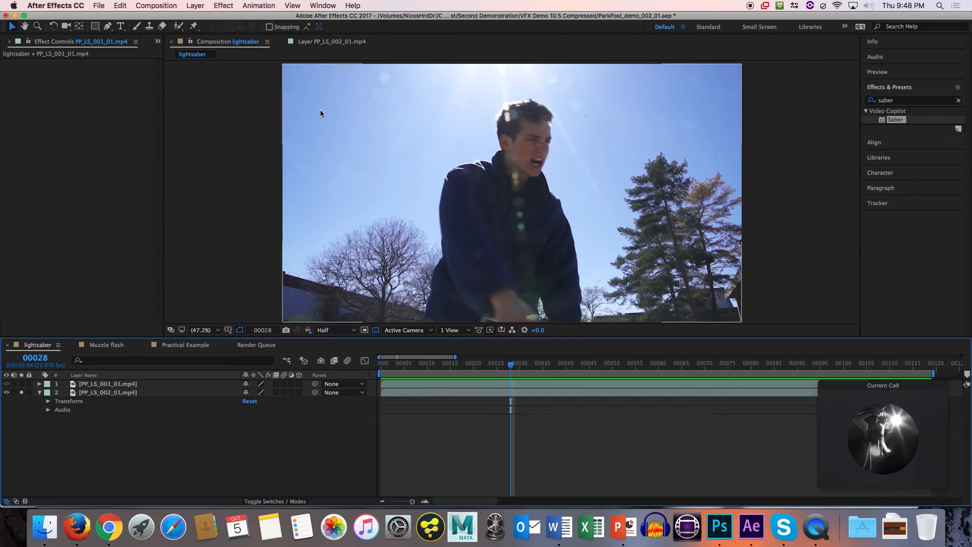
Create a new 1920 x 1080 px solid layer named saber.
left_click(154, 6)
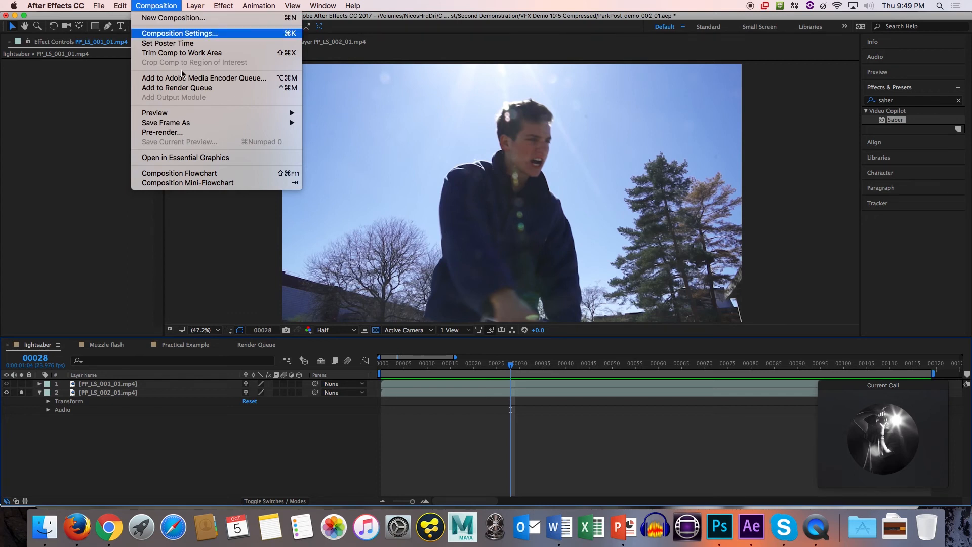
mouse_move(107, 6)
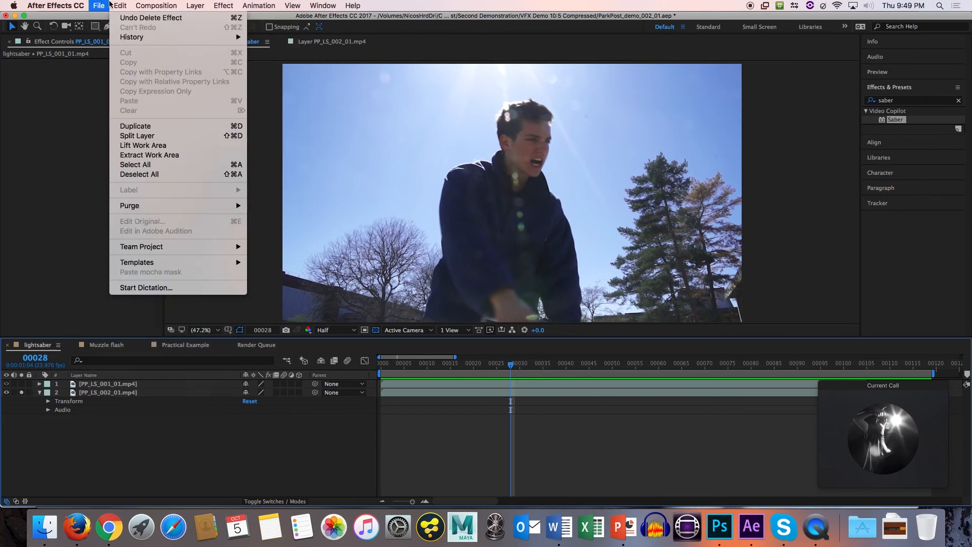
mouse_move(194, 7)
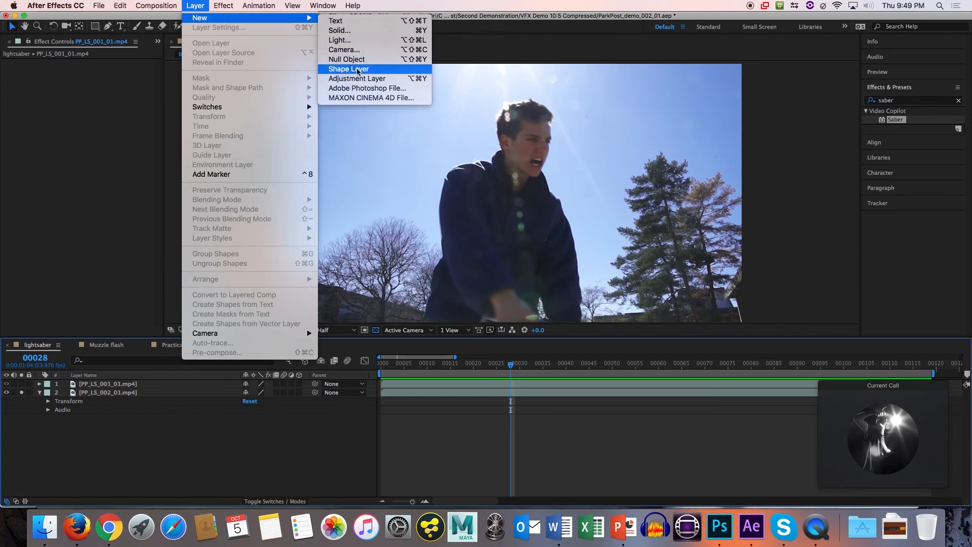
left_click(348, 31)
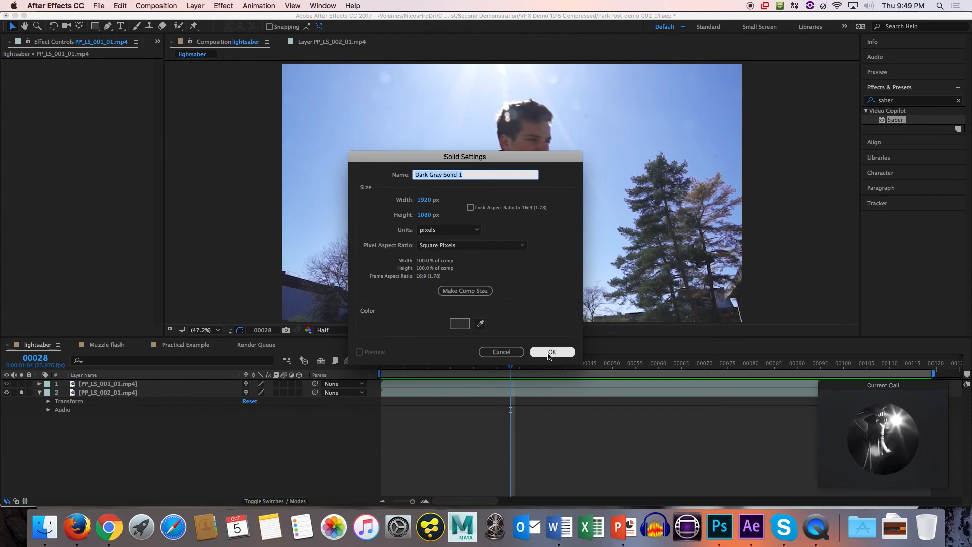
type("saber")
left_click(551, 352)
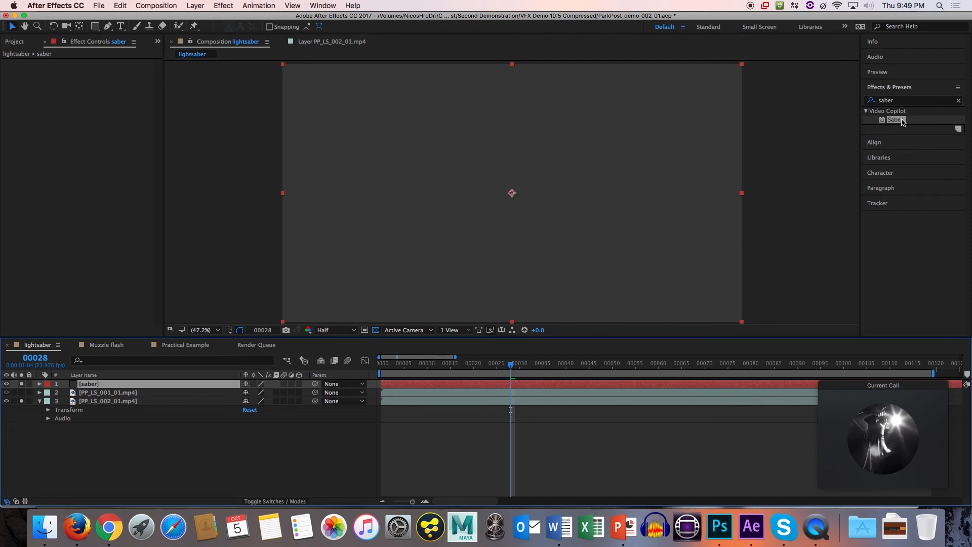
Apply the Saber effect to the saber solid and set the layer's blending mode to Screen.
left_click_drag(901, 122, 684, 159)
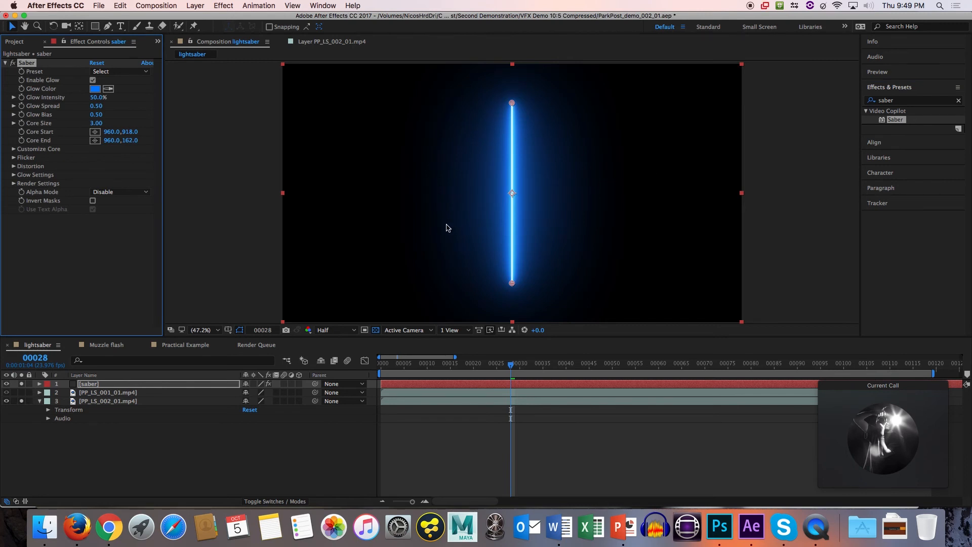
mouse_move(555, 155)
left_mouse_down()
mouse_move(522, 182)
mouse_move(581, 163)
mouse_move(596, 182)
mouse_move(556, 156)
left_mouse_up()
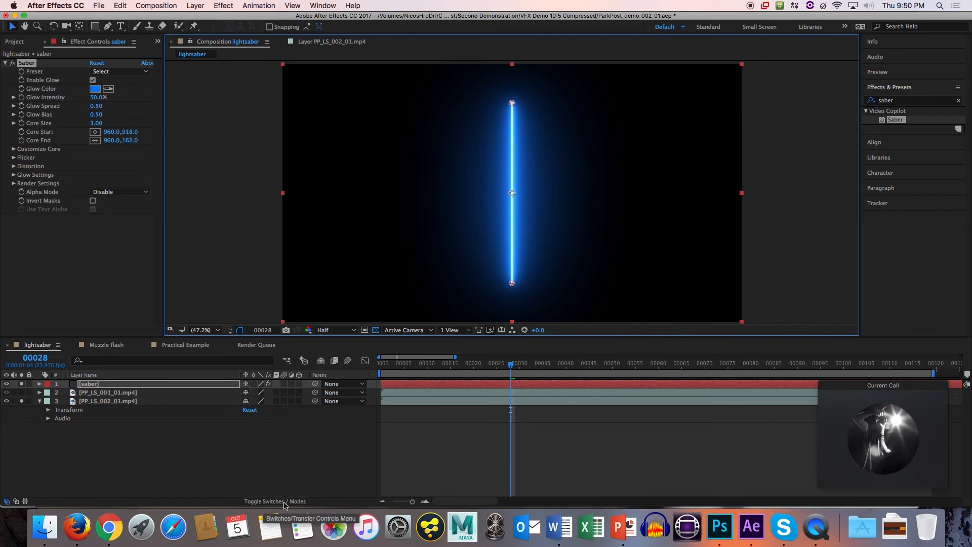
left_click(285, 502)
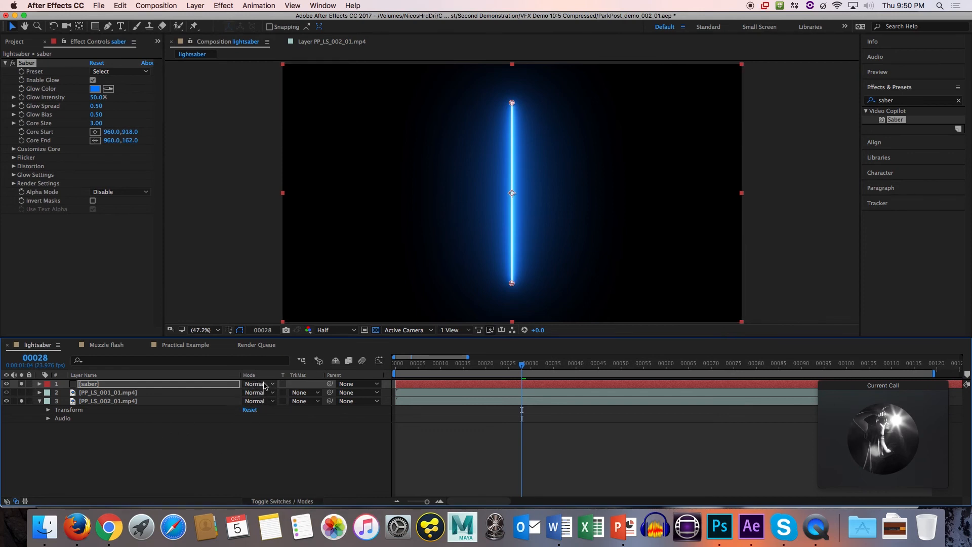
left_click(266, 384)
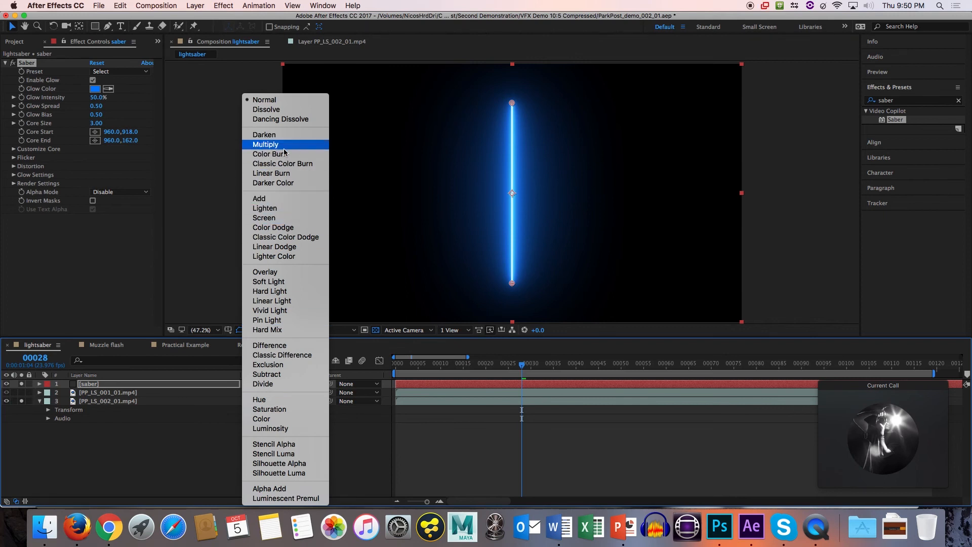
left_click(273, 217)
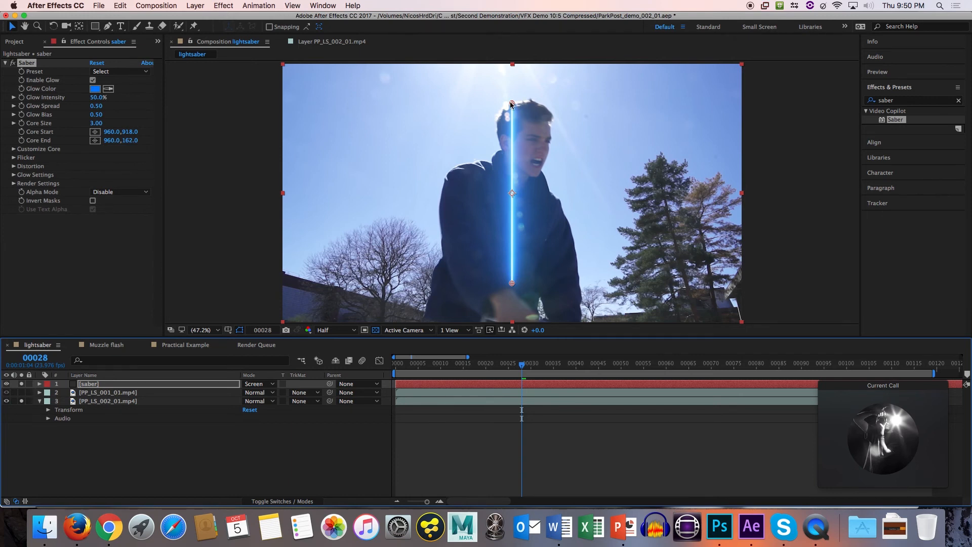
Try repositioning the saber beam, with Core End at about 1193, 442 and Core Start at about 416, 362.
left_click_drag(510, 102, 510, 103)
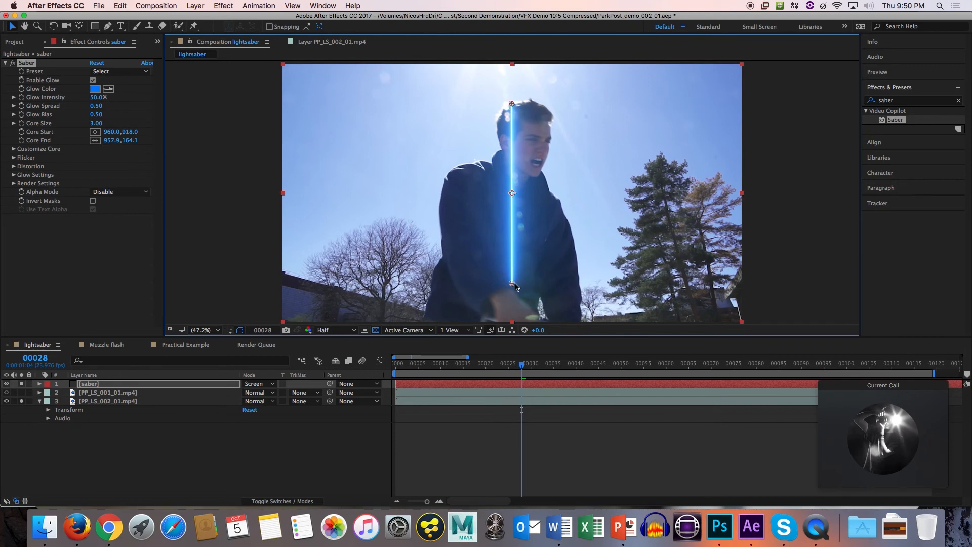
left_click_drag(511, 103, 567, 172)
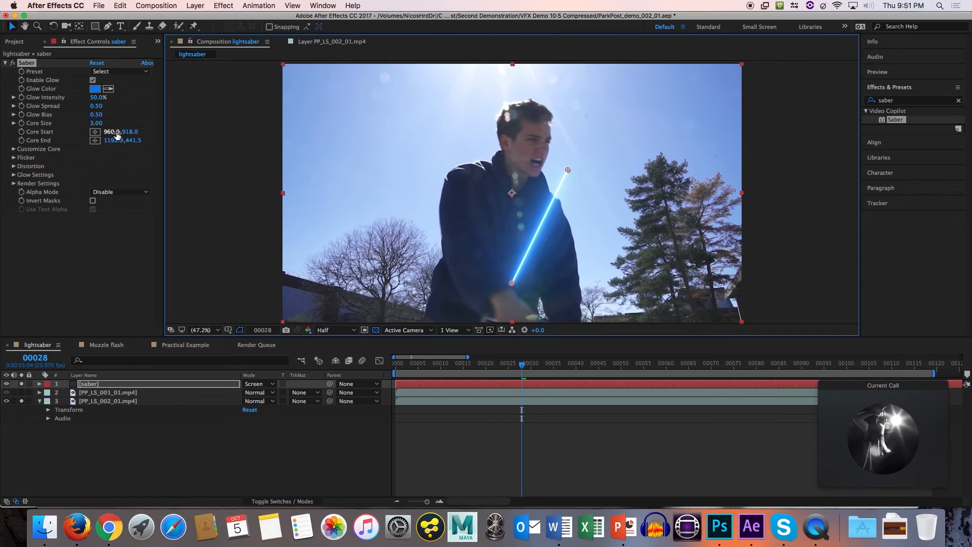
left_click(49, 133)
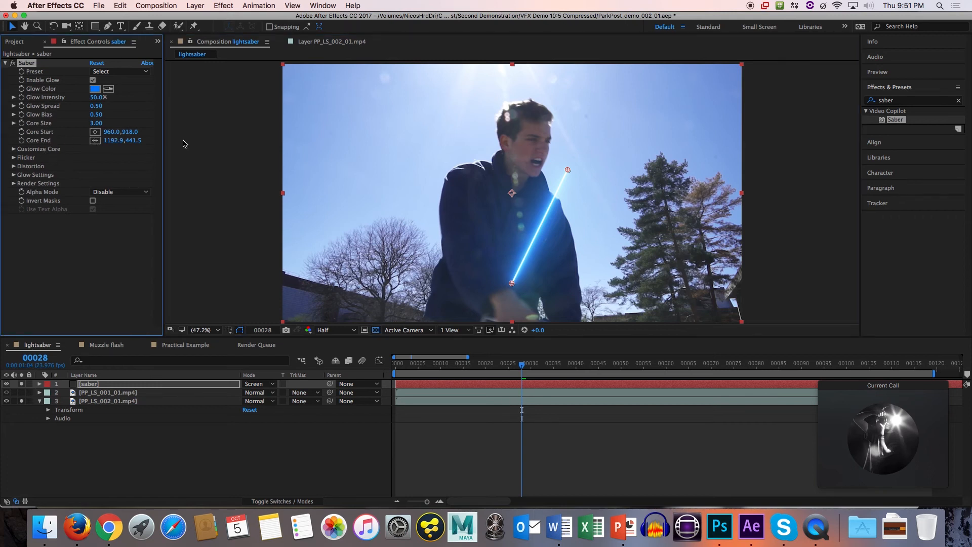
left_click(95, 132)
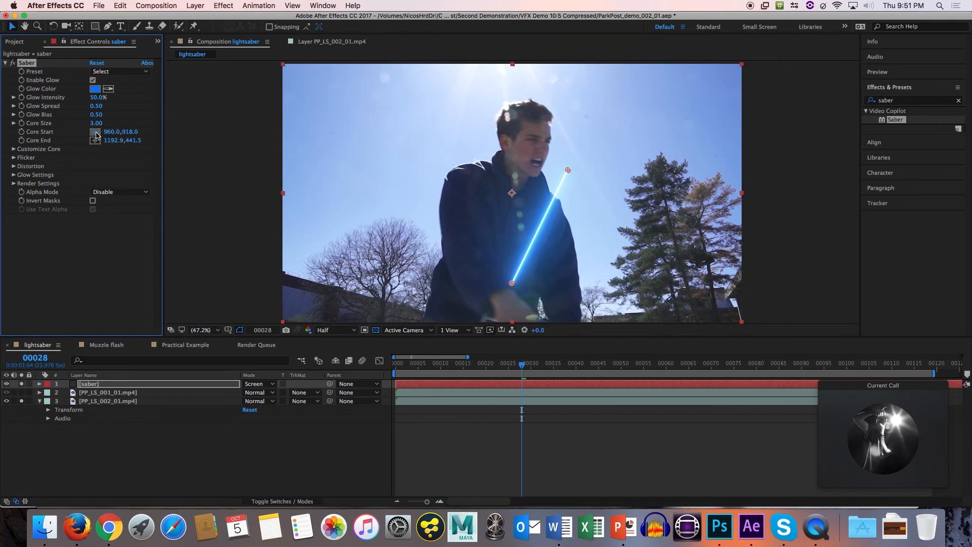
left_click(367, 150)
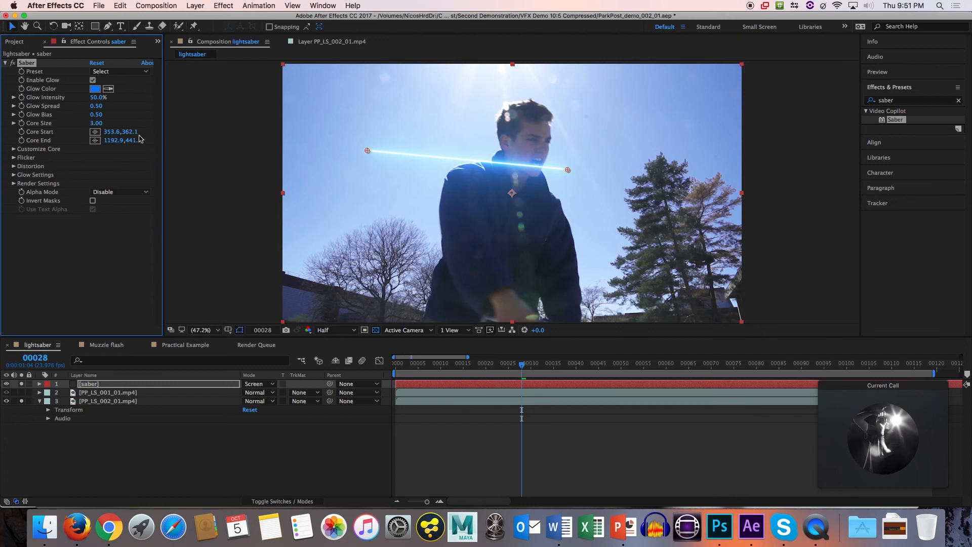
left_click_drag(110, 132, 142, 136)
Move the current time to frame 57, where the hilt shows at the frame's lower edge, and reselect the saber layer.
left_click_drag(524, 367, 662, 367)
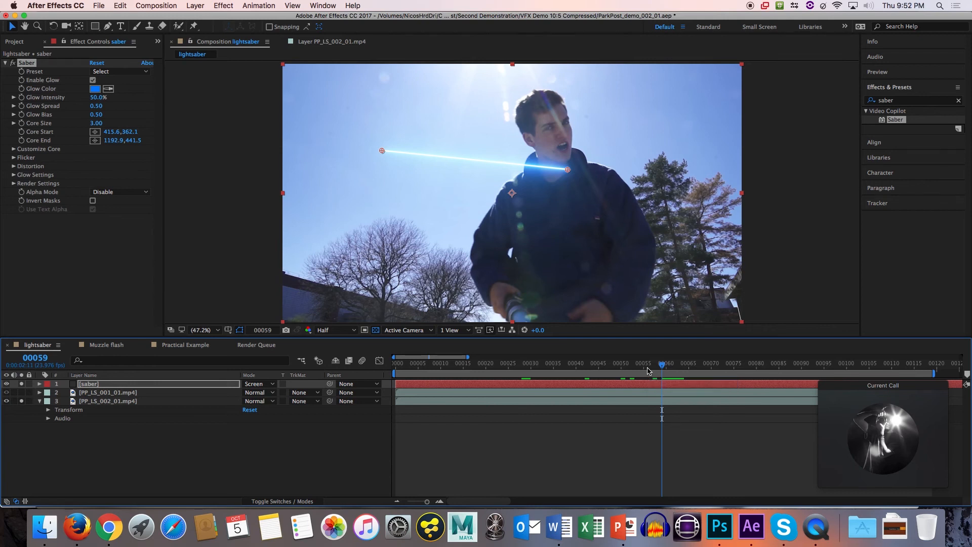
key("Page_Up")
key("Page_Up")
key("Page_Up")
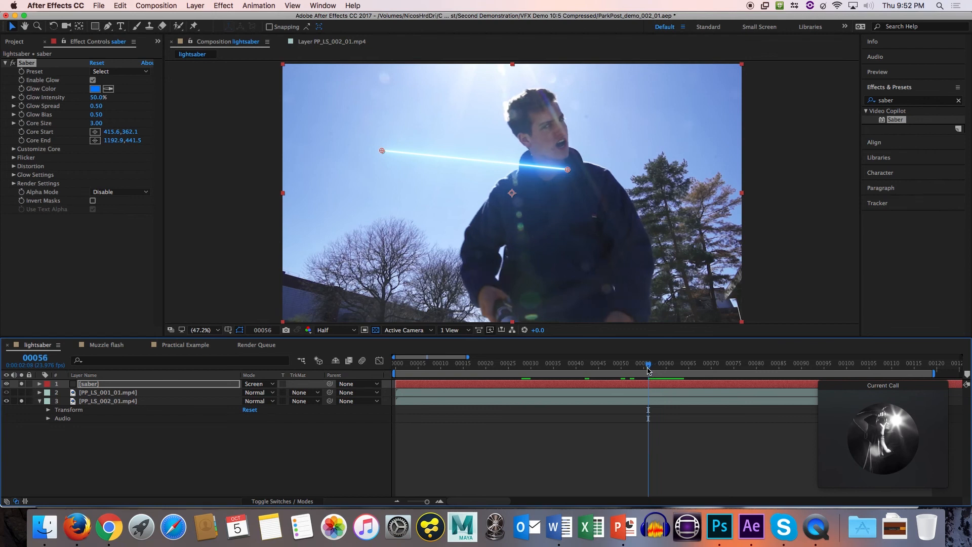
key("Page_Down")
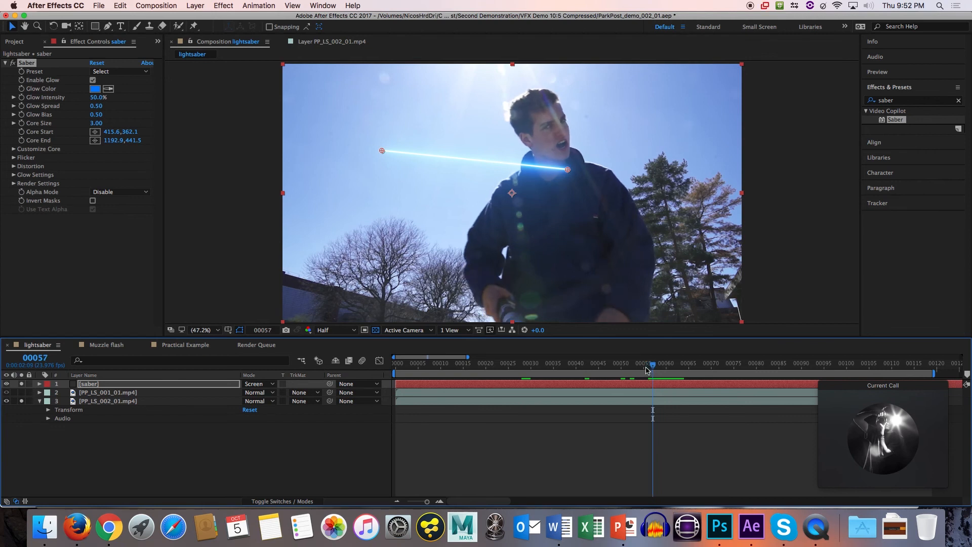
left_click(783, 293)
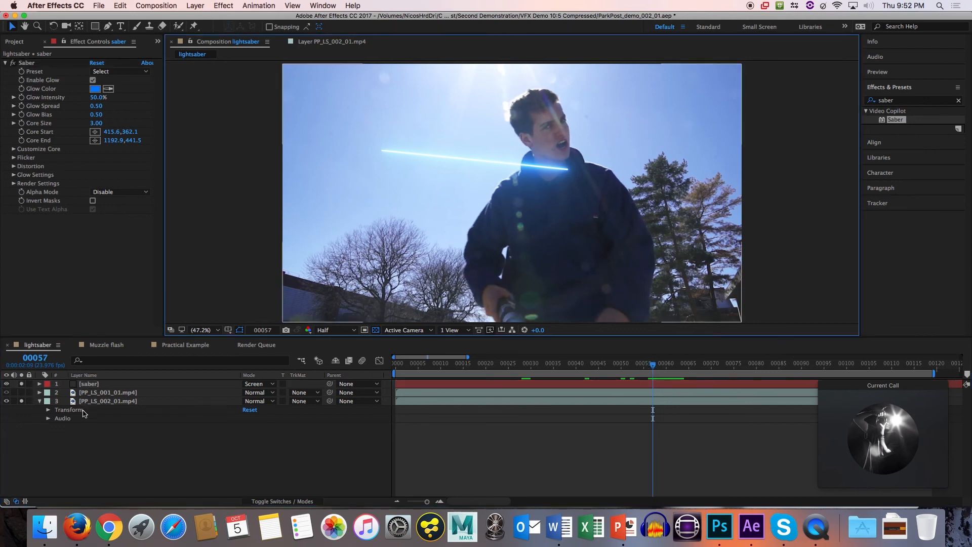
left_click(98, 384)
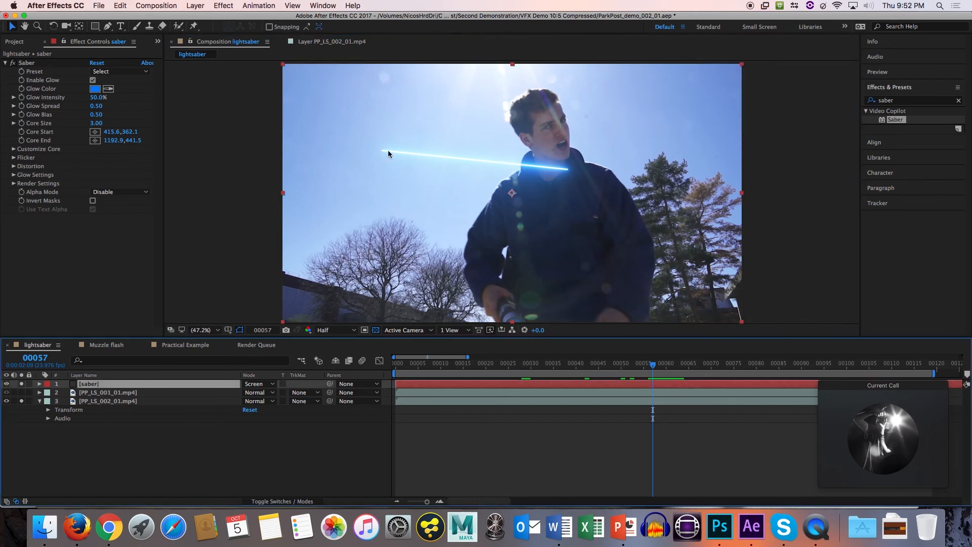
Place Saber's Core Start at about 966, 1084 and Core End at about 1132, 1367 below the frame, and enable keyframing for both.
left_click_drag(112, 133, 189, 141)
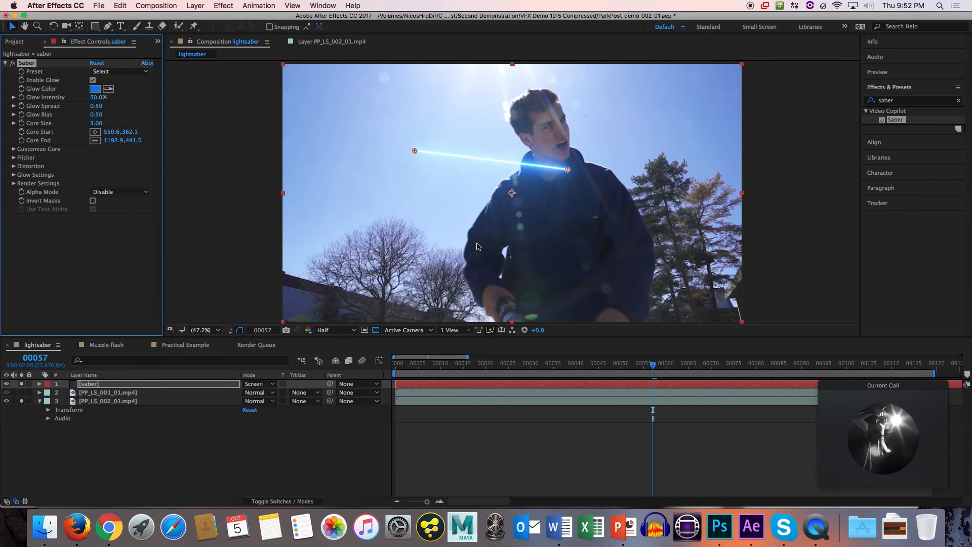
left_click_drag(414, 150, 512, 322)
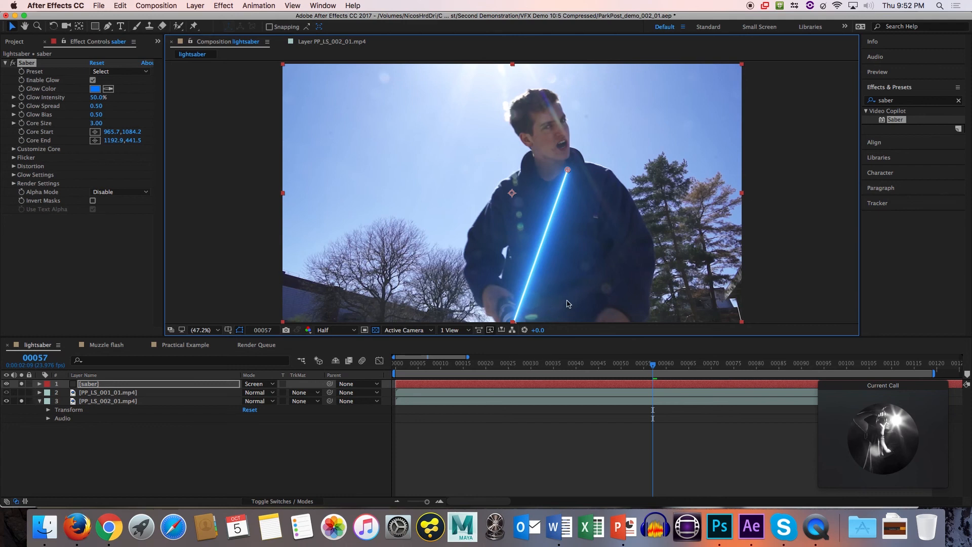
left_click_drag(564, 246, 566, 197)
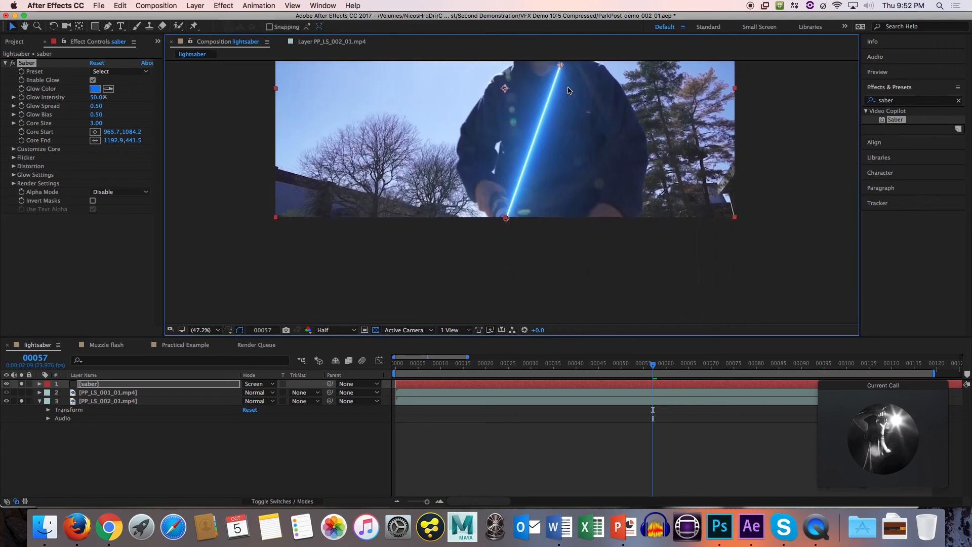
left_click_drag(561, 66, 546, 286)
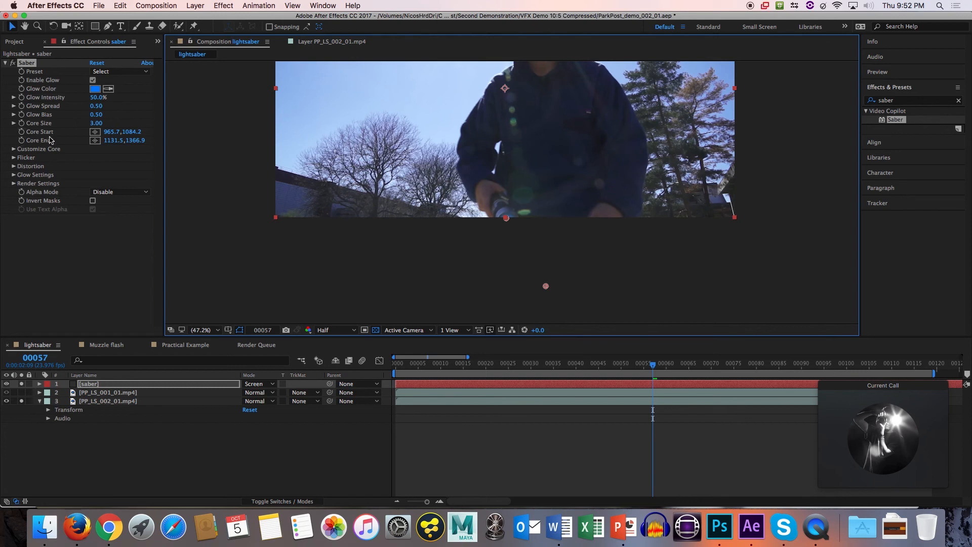
left_click(22, 134)
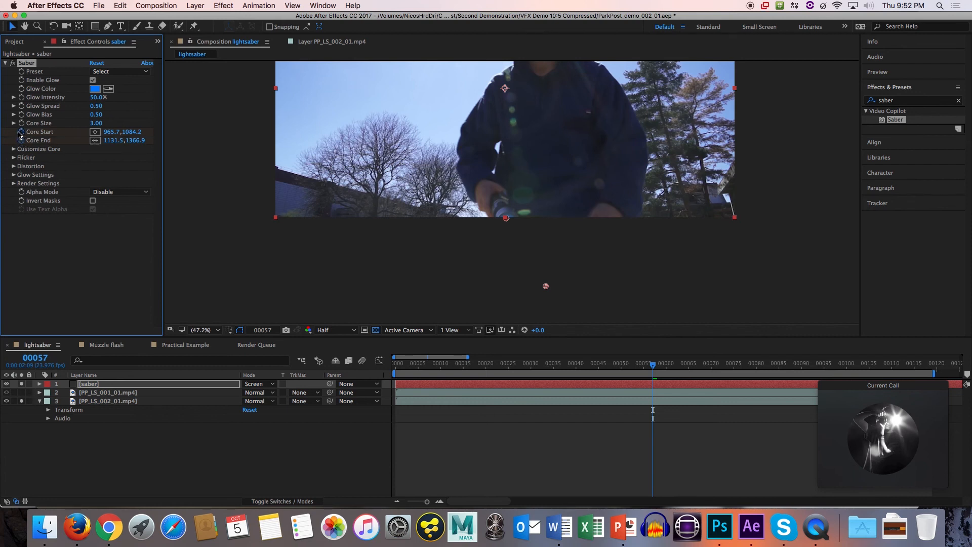
left_click(21, 132)
Turn off solo for the saber and PP_LS_002_01.mp4 layers and expand the saber layer's Saber effect properties in the timeline.
left_click(39, 384)
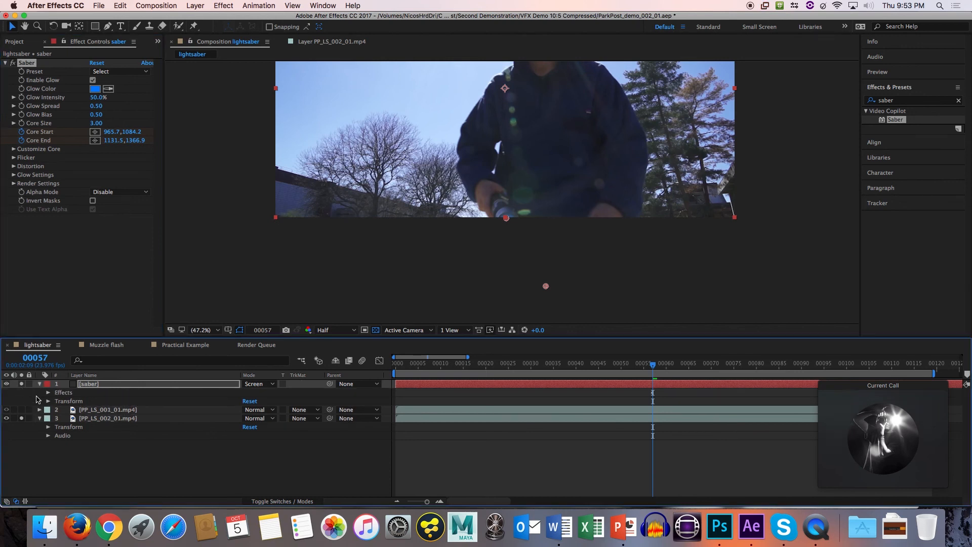
left_click(22, 419)
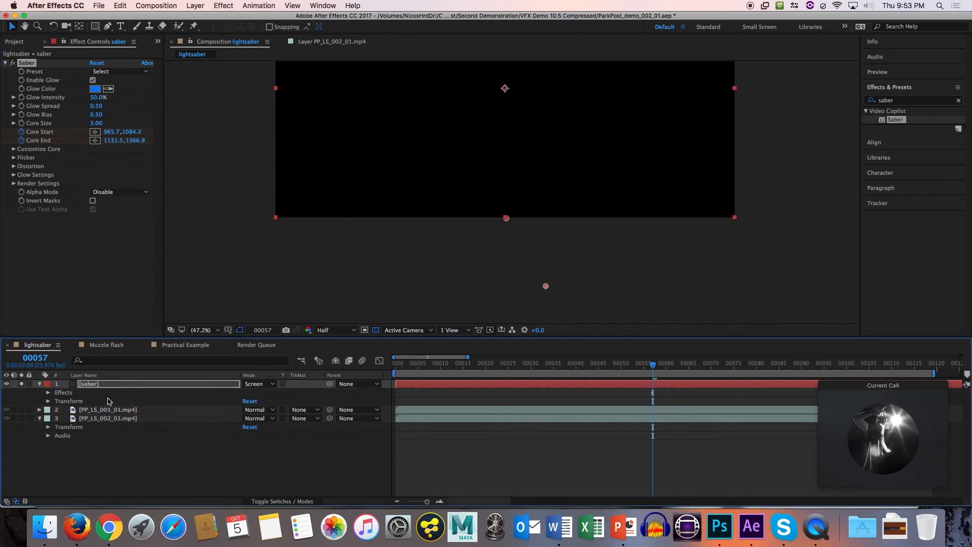
left_click(22, 418)
left_click(21, 383)
left_click(23, 424)
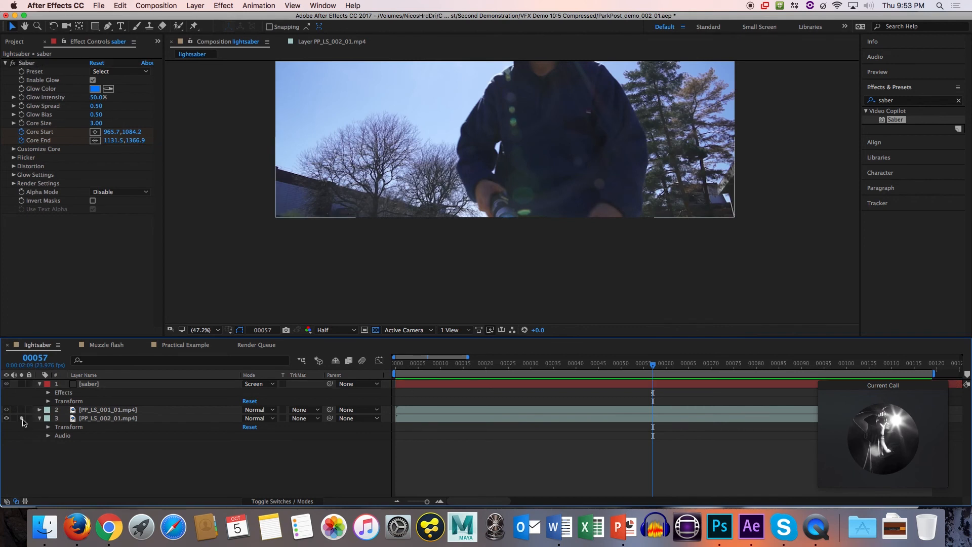
left_click(48, 392)
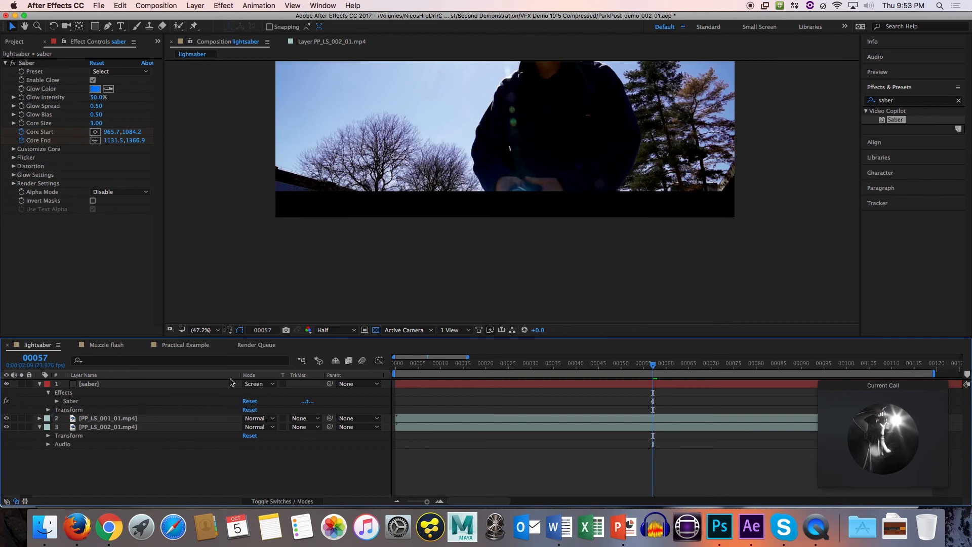
left_click(57, 401)
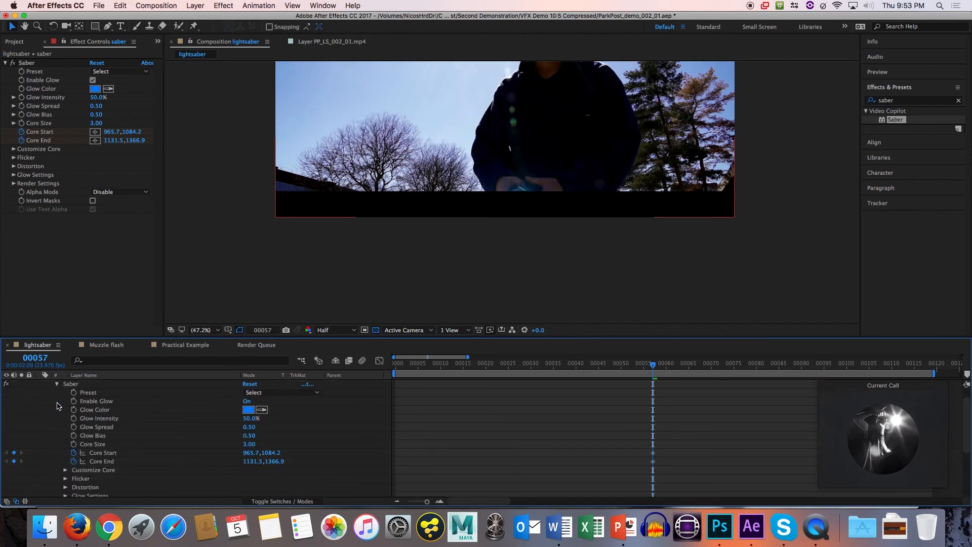
Review the saber layer's Core Start and Core End keyframes in the timeline and scrub the footage to frame 75.
scroll(116, 426, "down", 5)
scroll(104, 425, "up", 5)
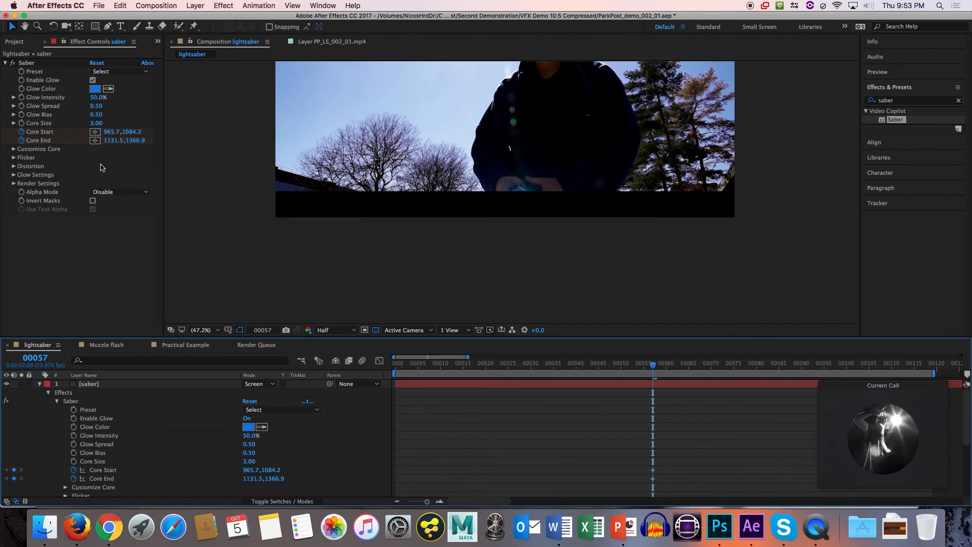
scroll(192, 456, "right", 2)
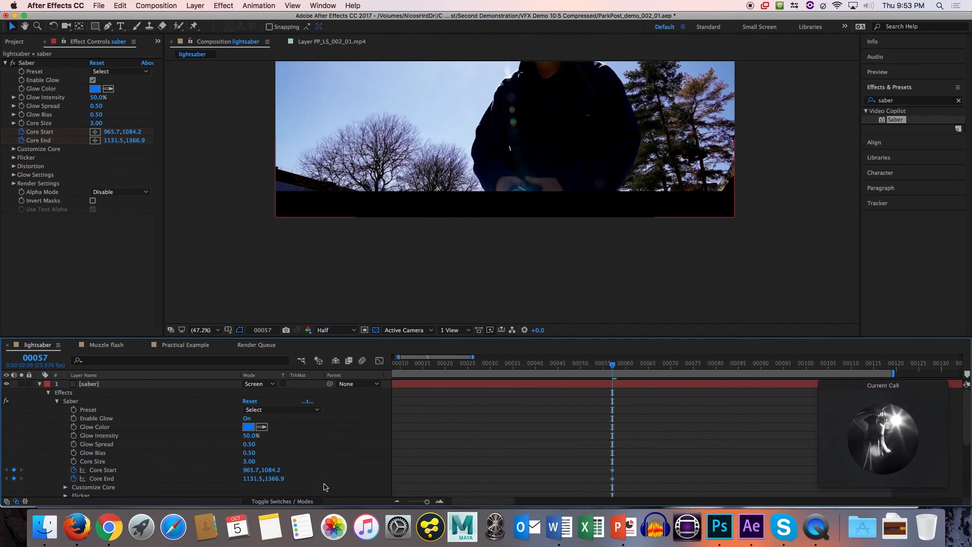
left_click_drag(620, 369, 663, 370)
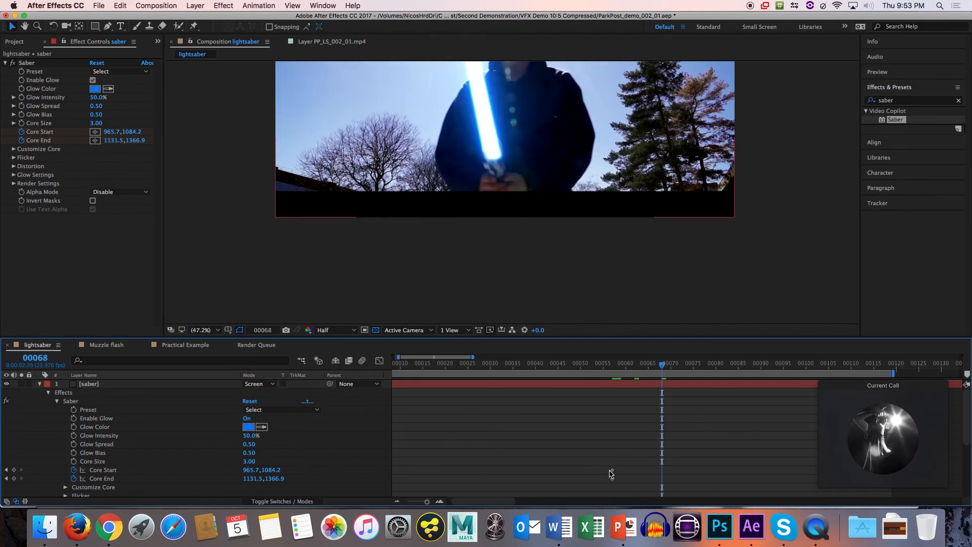
left_click_drag(664, 365, 693, 365)
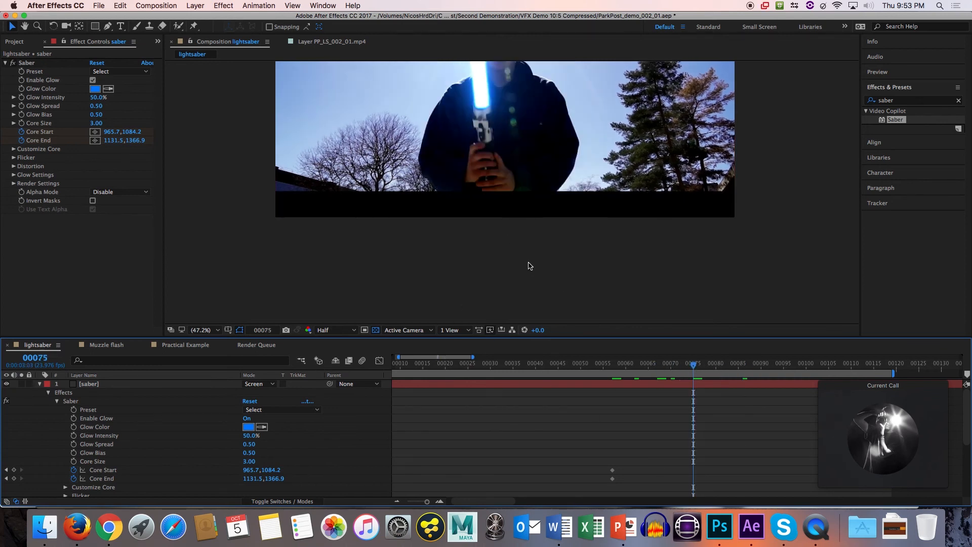
Collapse the saber layer's properties, hide the PP_LS_001_01.mp4 layer and show the whole frame in the composition view.
left_click(108, 385)
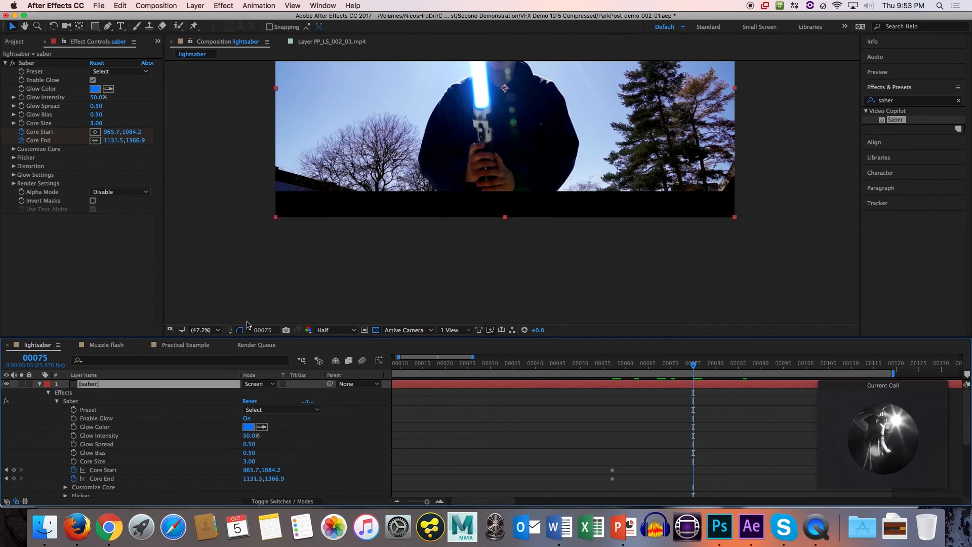
left_click(207, 329)
left_click(240, 306)
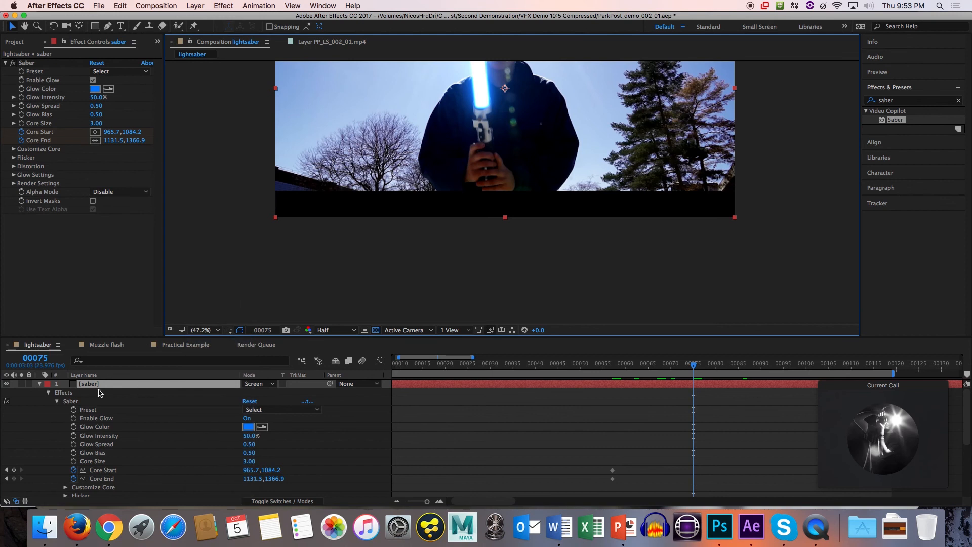
left_click(40, 383)
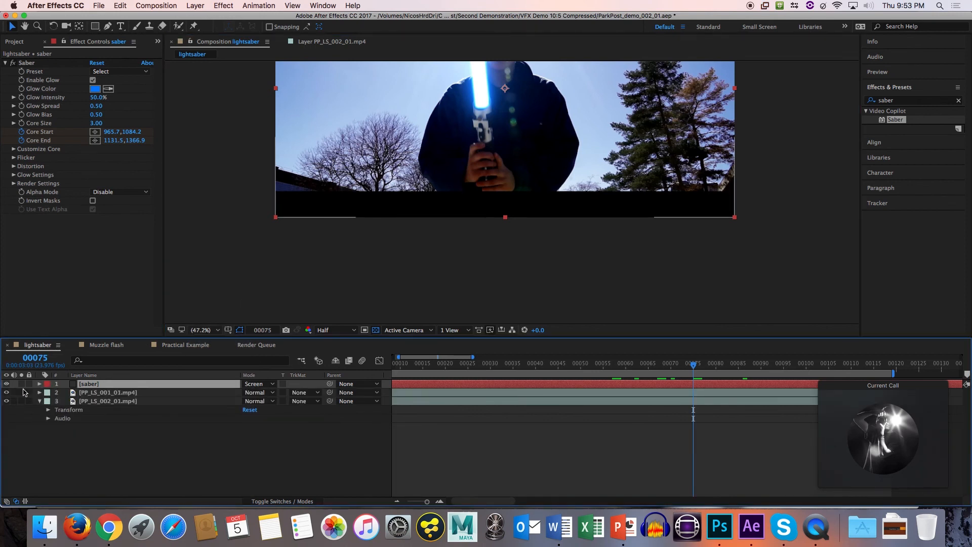
left_click(6, 393)
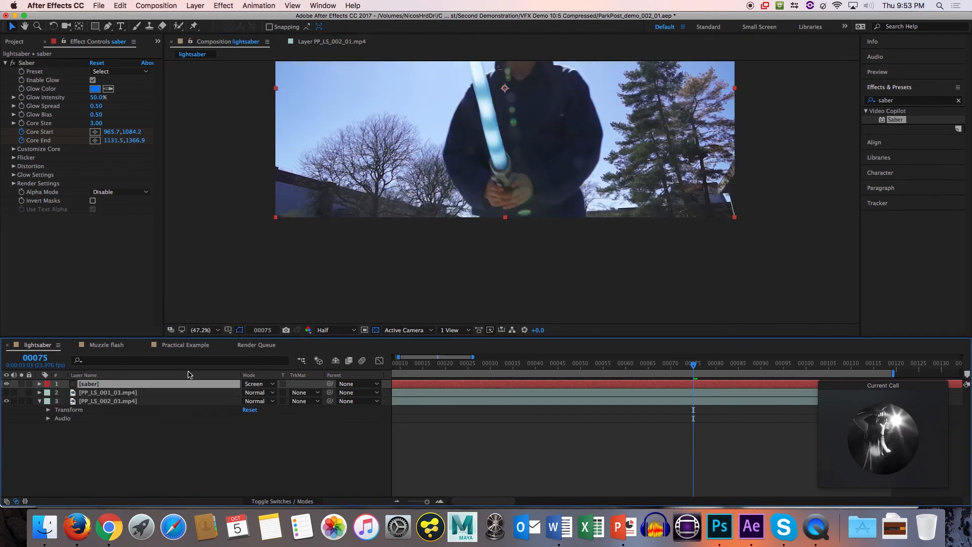
left_click(385, 230)
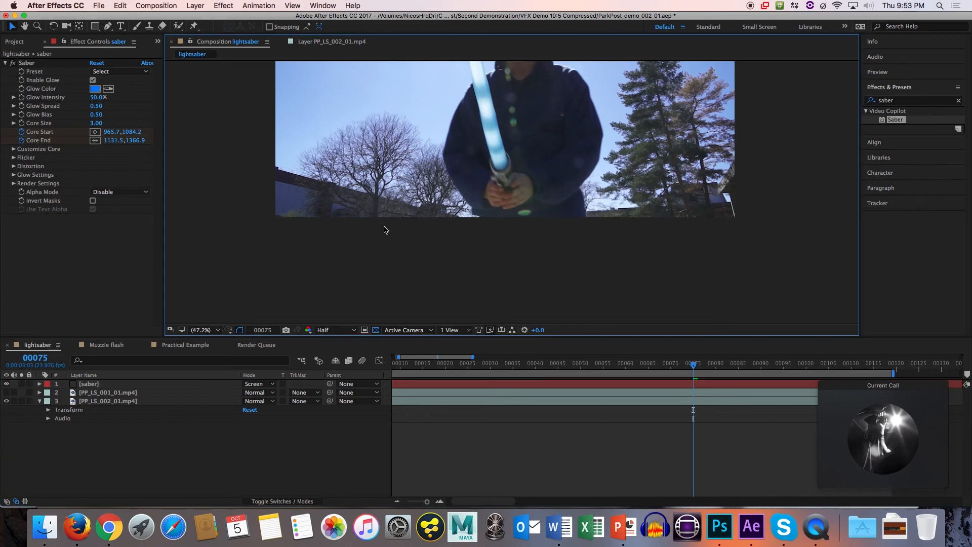
scroll(426, 241, "down", 8)
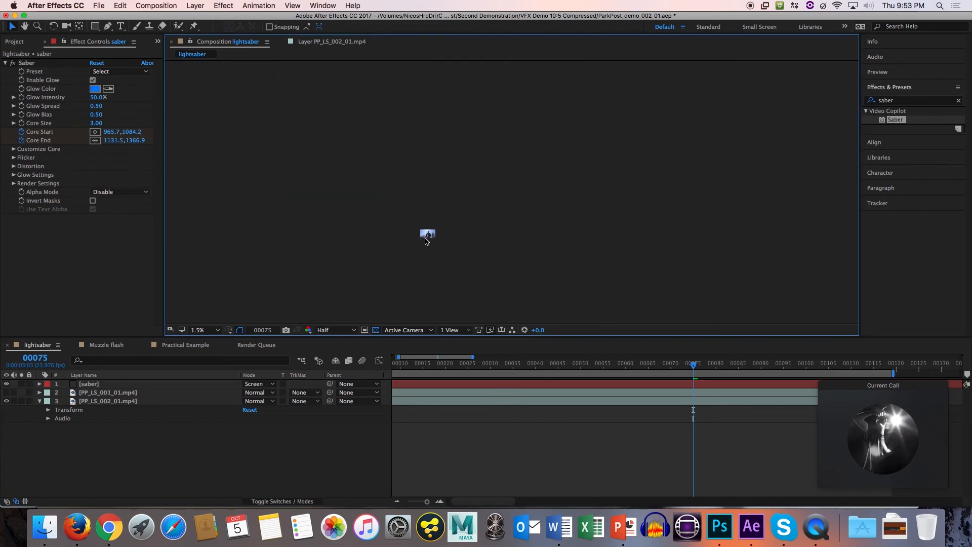
key("shift+slash")
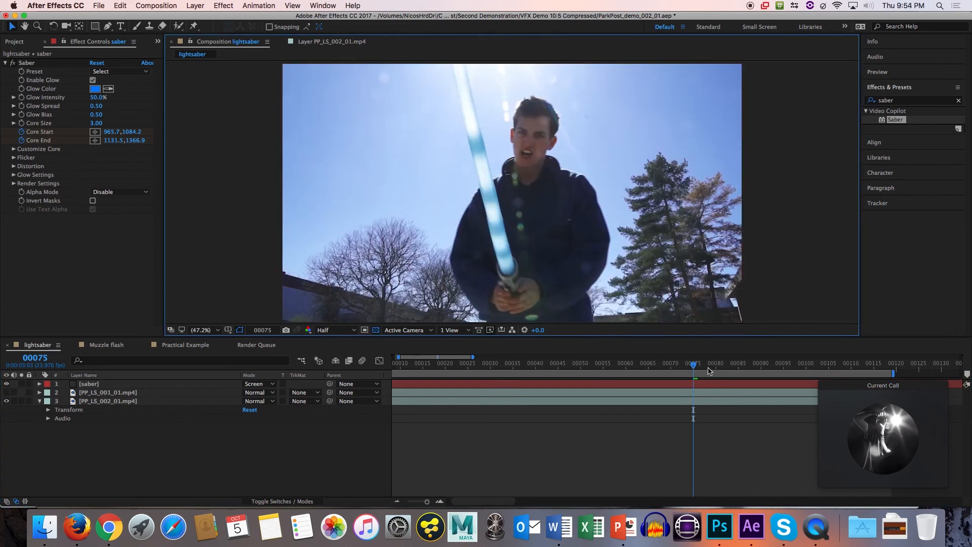
Move the call window clear of the timeline layers and reveal only the Saber effect under the saber layer.
left_click(98, 383)
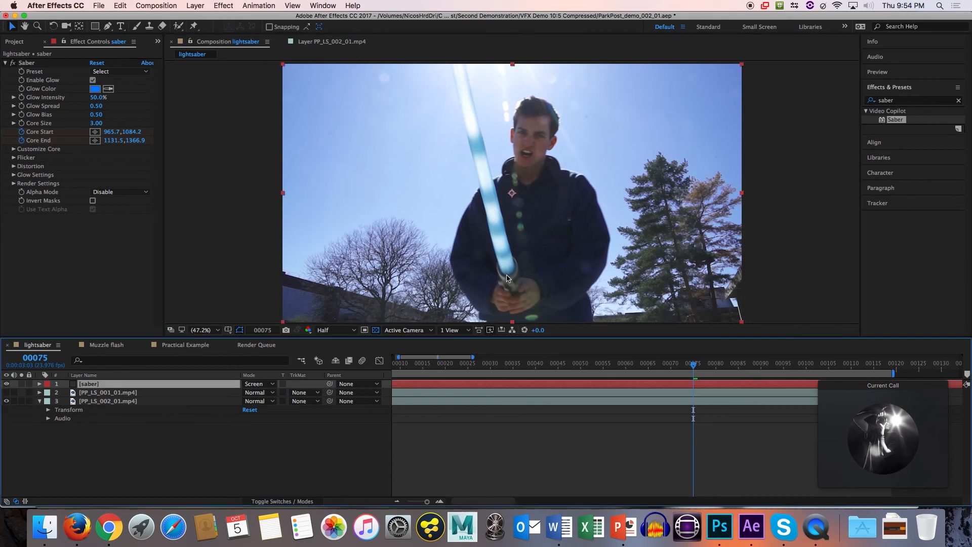
key("space")
left_click_drag(545, 257, 533, 186)
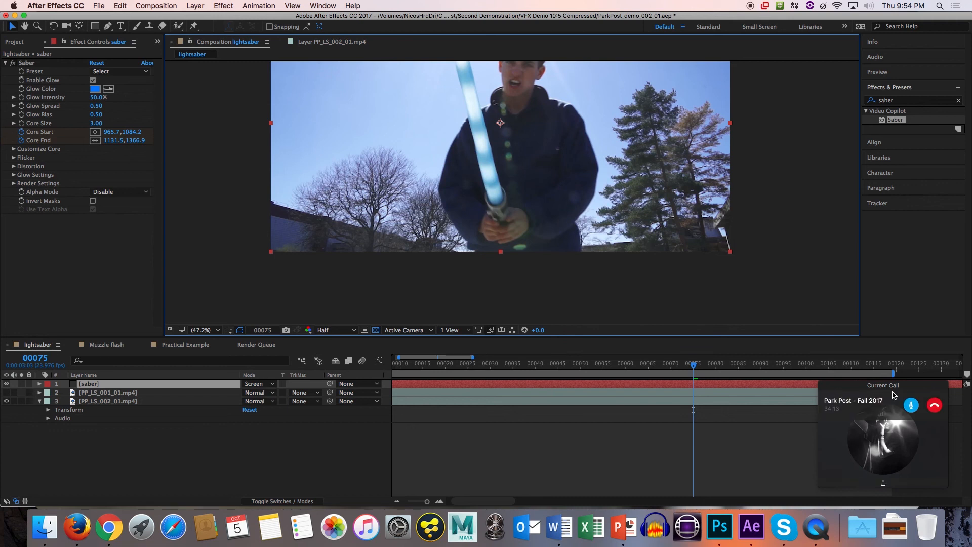
left_click_drag(895, 395, 895, 454)
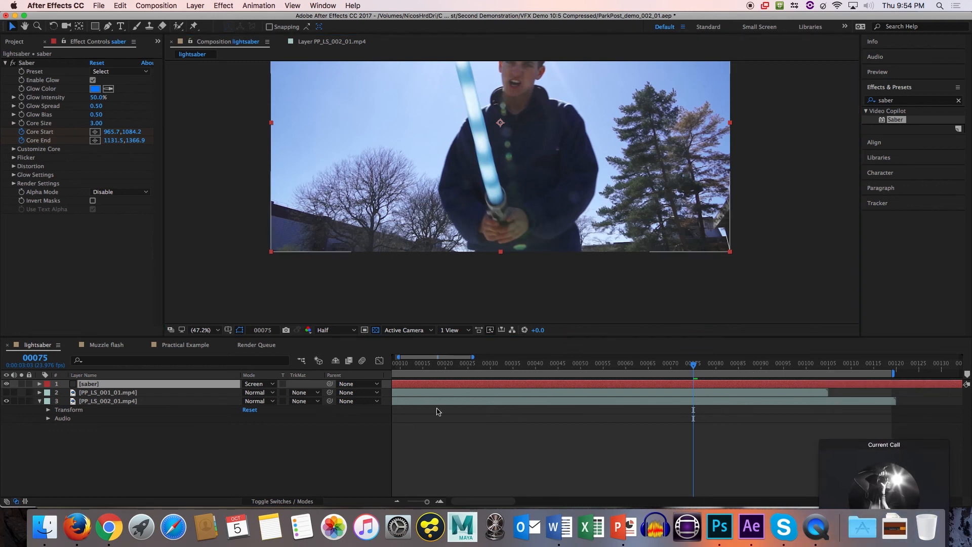
left_click(459, 385)
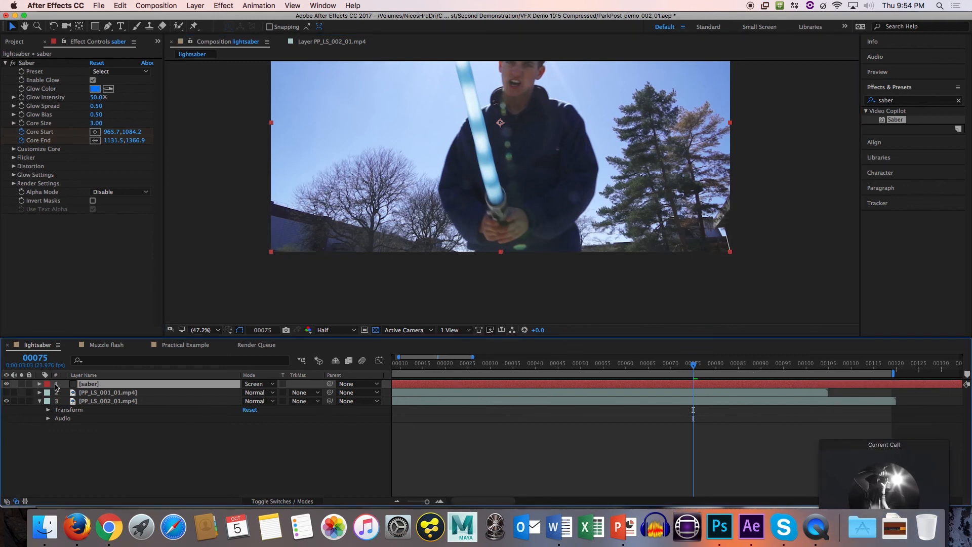
key("e")
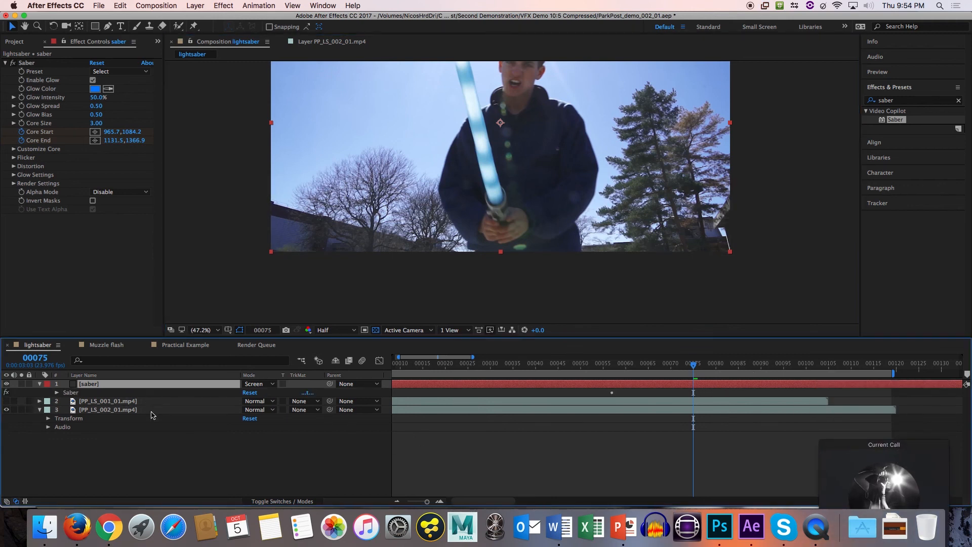
At frame 59, select the Saber effect and keyframe Core Start at about 989, 1038 on the hilt opening.
left_click(612, 367)
left_click_drag(614, 371, 622, 370)
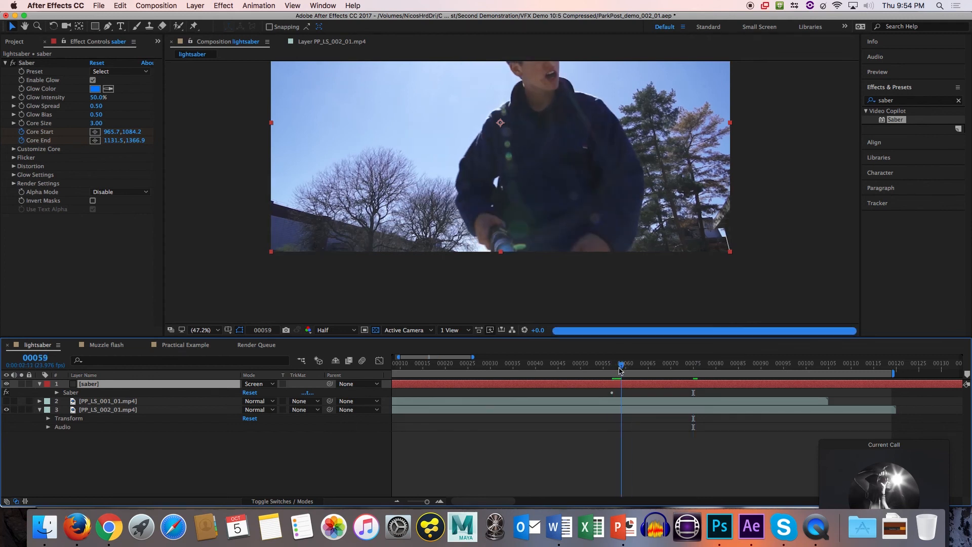
left_click(29, 137)
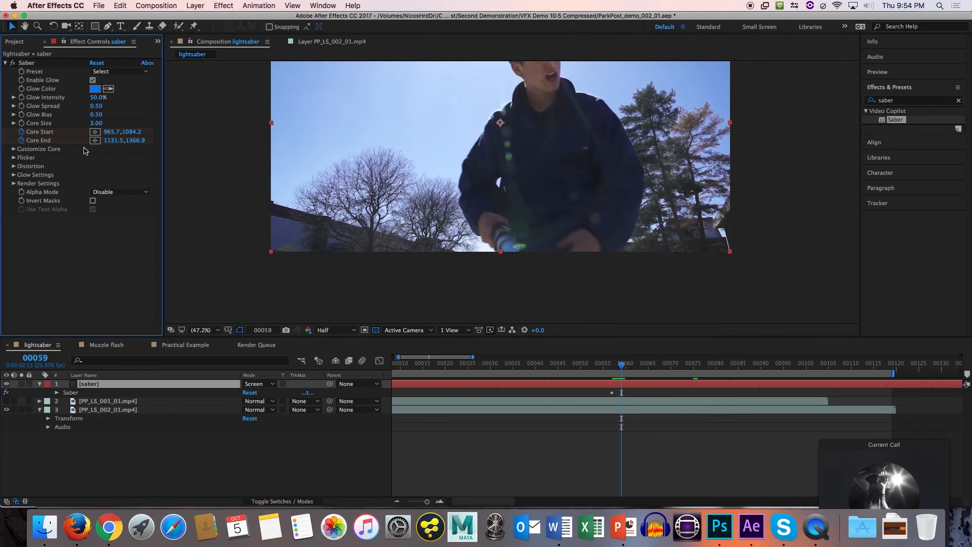
left_click(25, 63)
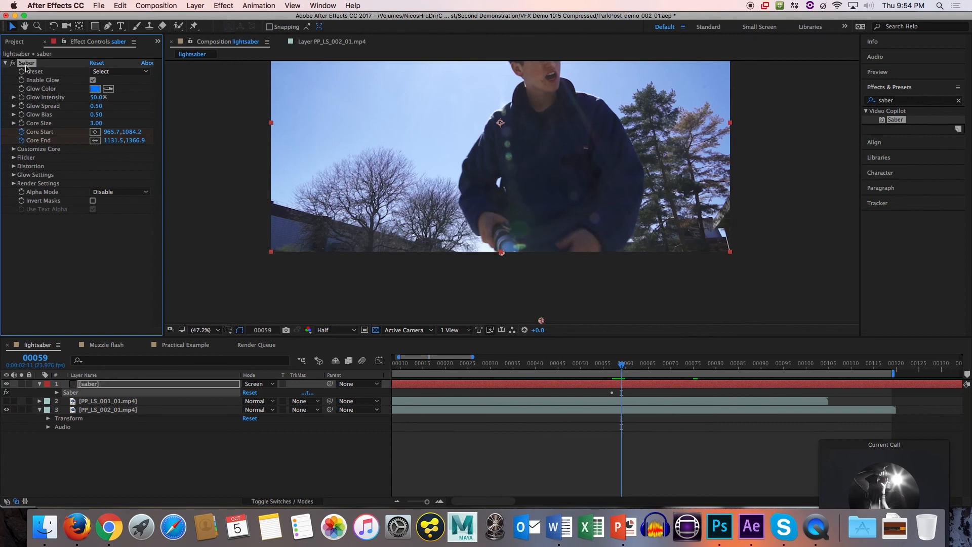
mouse_move(501, 252)
left_mouse_down()
mouse_move(512, 241)
mouse_move(513, 255)
mouse_move(509, 243)
left_mouse_up()
At frame 61, keyframe Core Start at about 999.5, 1012.6 inside the hilt opening.
left_click_drag(623, 367, 631, 367)
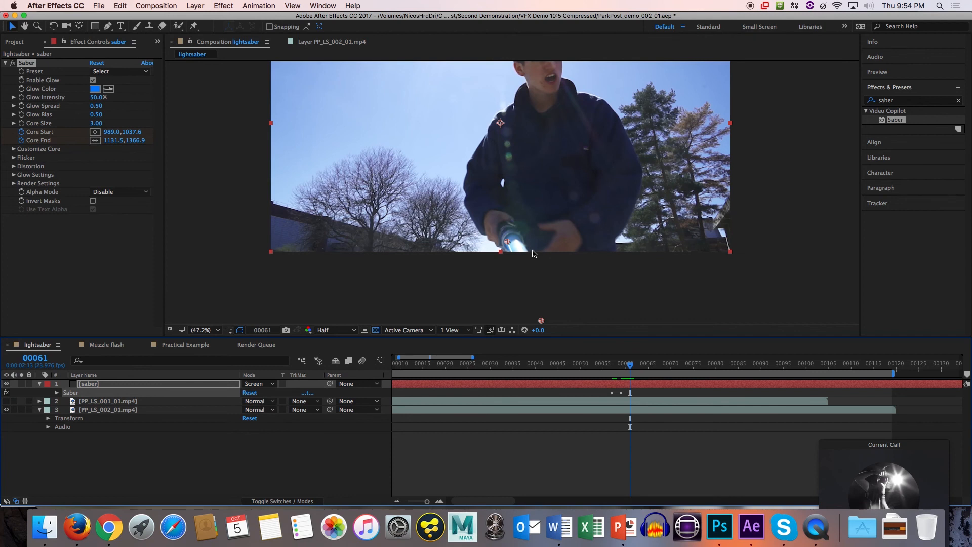
scroll(522, 255, "up", 3)
scroll(520, 255, "up", 2)
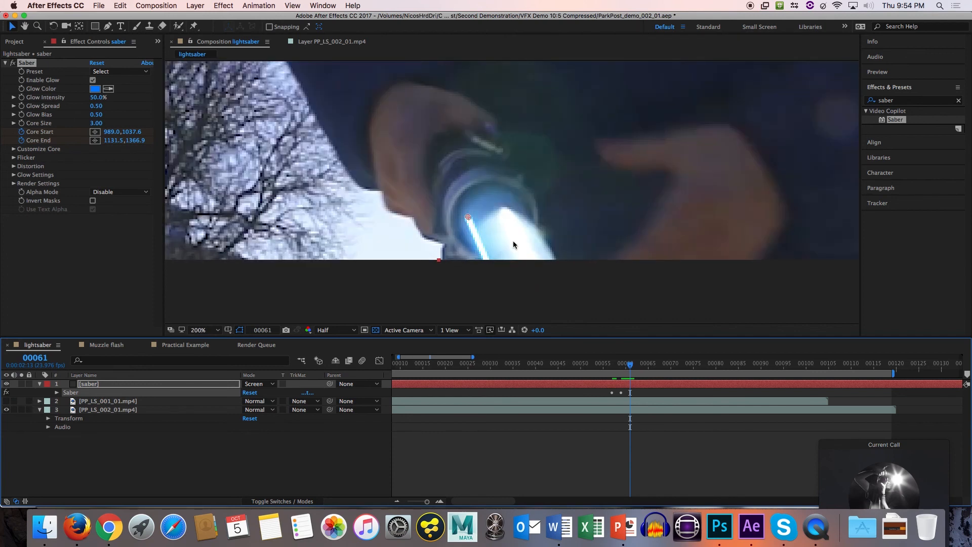
left_click_drag(467, 217, 478, 191)
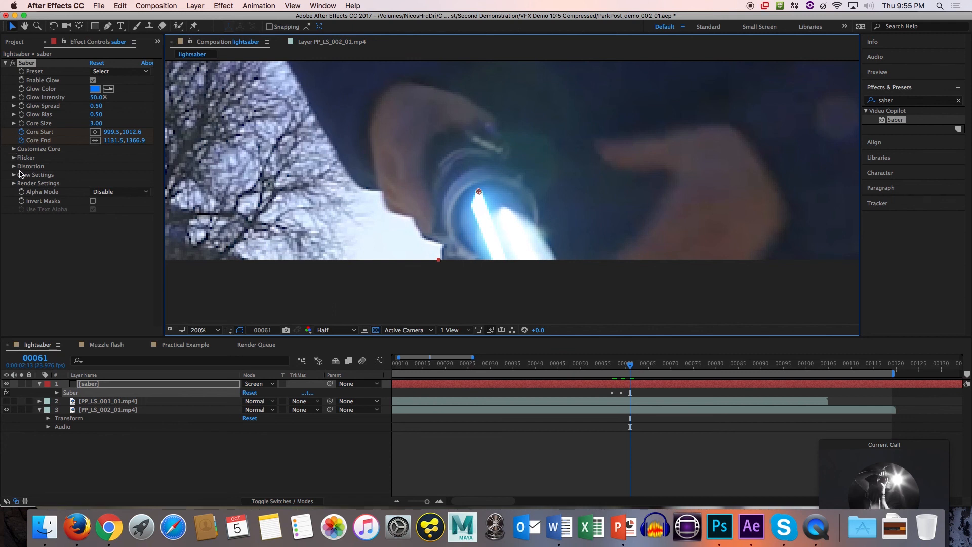
Set Saber's Start Size to 198% under Customize Core, and expand the Flicker and Distortion settings.
left_click(14, 150)
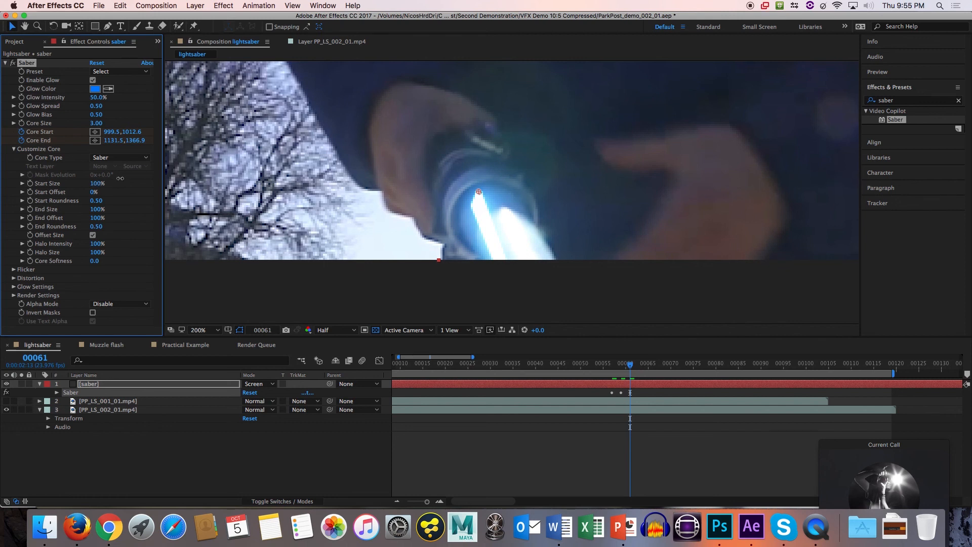
left_click_drag(120, 178, 218, 183)
left_click_drag(94, 186, 163, 185)
left_click(13, 269)
left_click(14, 313)
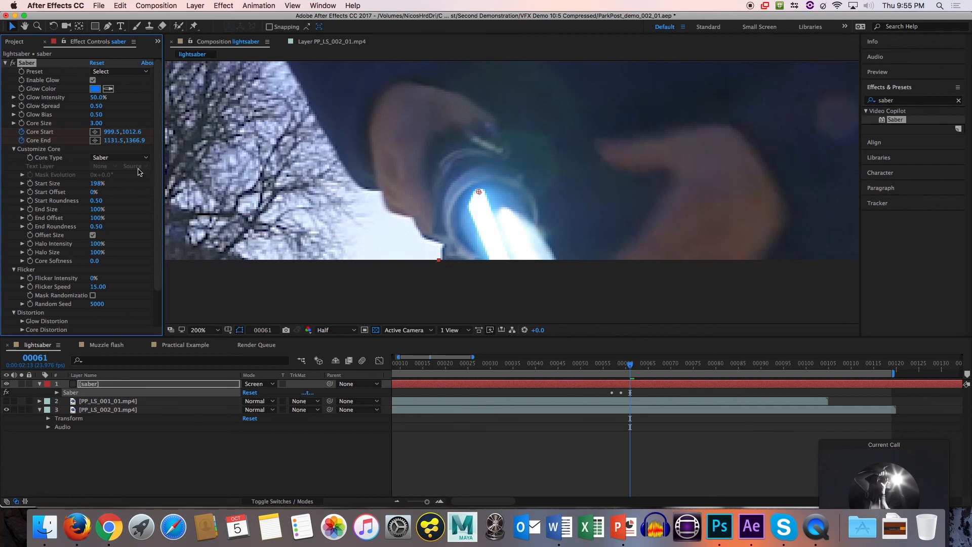
Set Saber's Core Size to 11.60.
scroll(50, 154, "down", 1)
scroll(50, 154, "up", 1)
left_click_drag(108, 120, 135, 121)
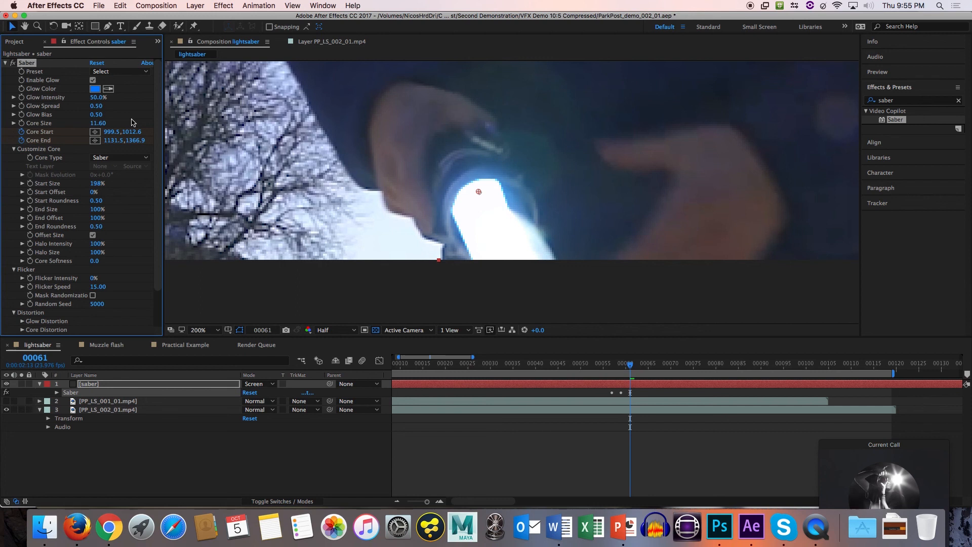
Look through Saber's Customize Core, Flicker and Distortion settings, keeping the Core Type on Saber.
left_click(14, 149)
left_click(14, 150)
left_click(130, 161)
left_click(130, 165)
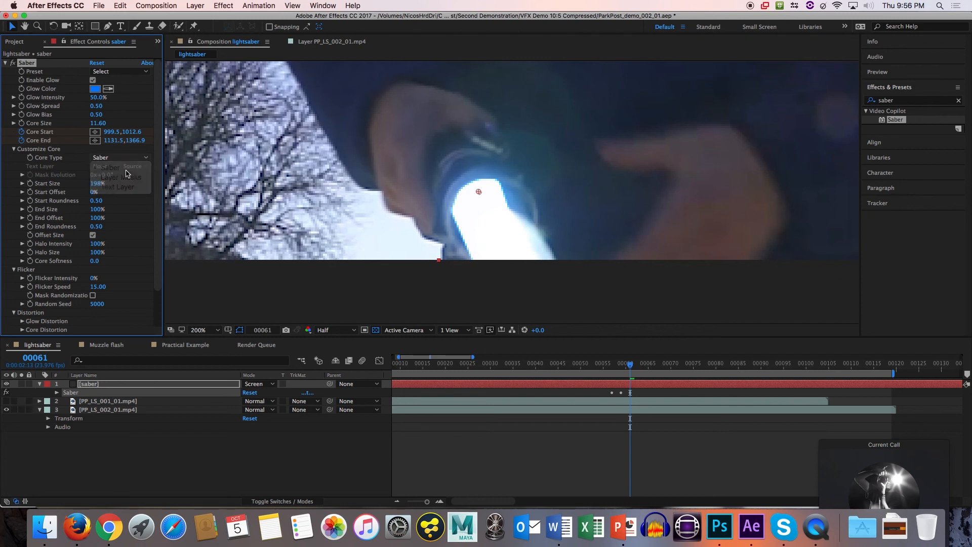
scroll(105, 205, "down", 3)
scroll(105, 205, "up", 3)
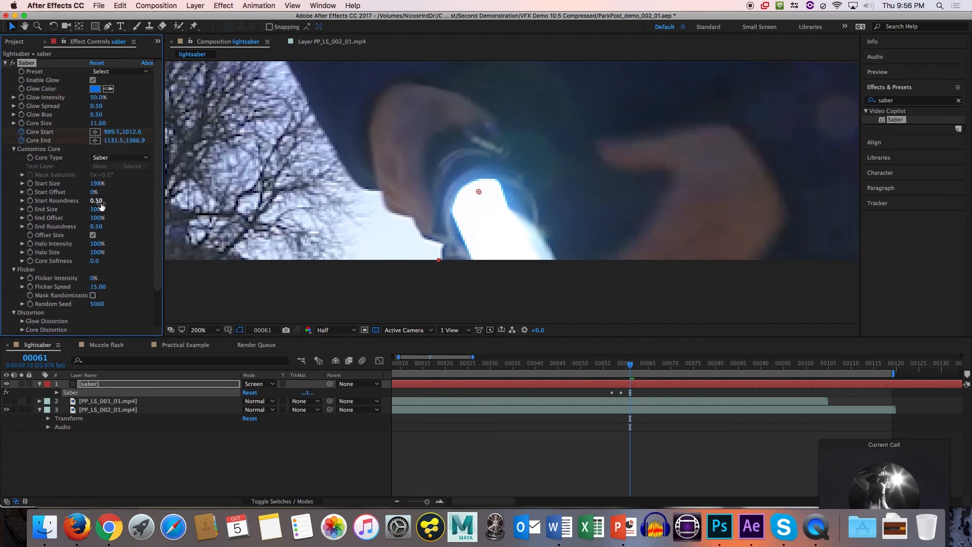
scroll(103, 205, "down", 3)
right_click(30, 119)
key("Escape")
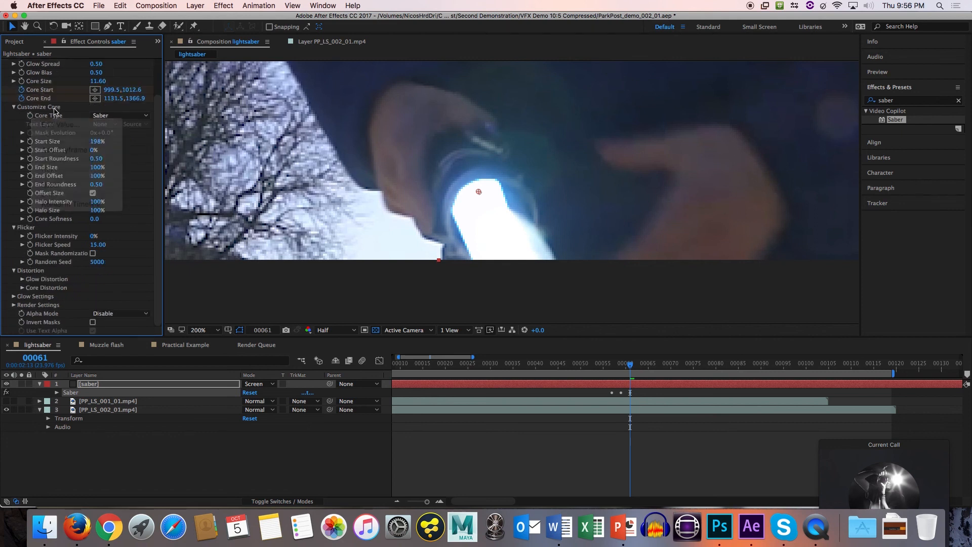
scroll(61, 127, "up", 2)
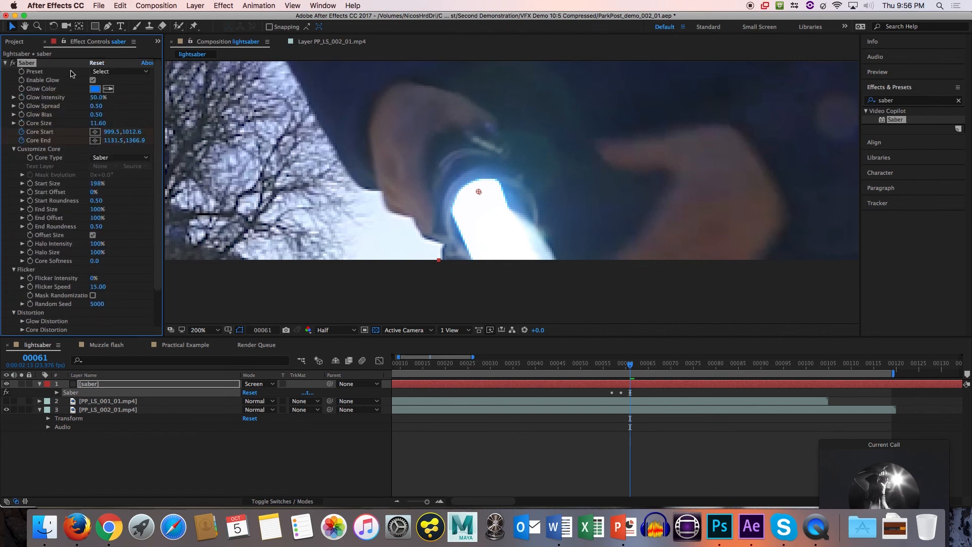
Try Saber's Soft Smoke preset and check the available core types.
left_click(102, 72)
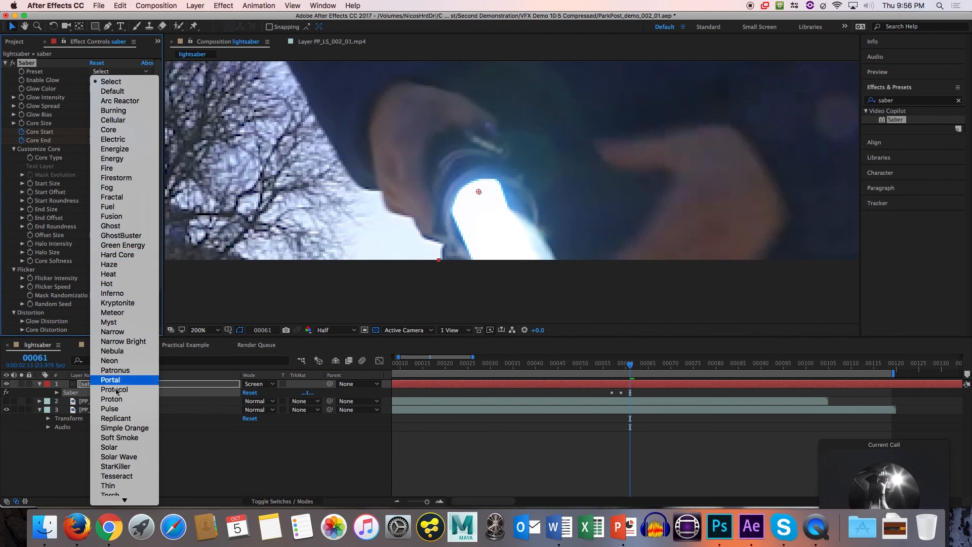
left_click(124, 438)
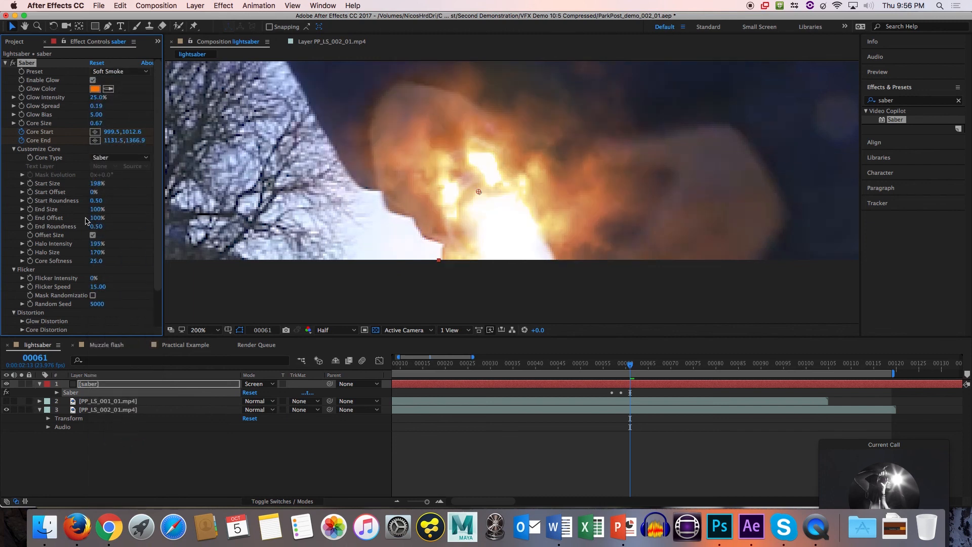
left_click(119, 160)
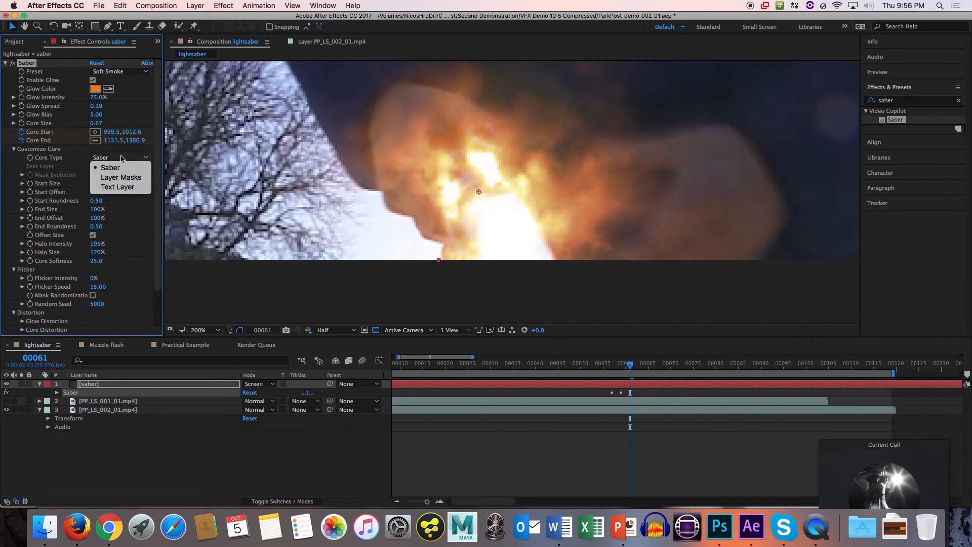
left_click(121, 158)
Apply Saber's GhostBuster preset and move Core Start to about 834, 938 at frame 61.
left_click(131, 71)
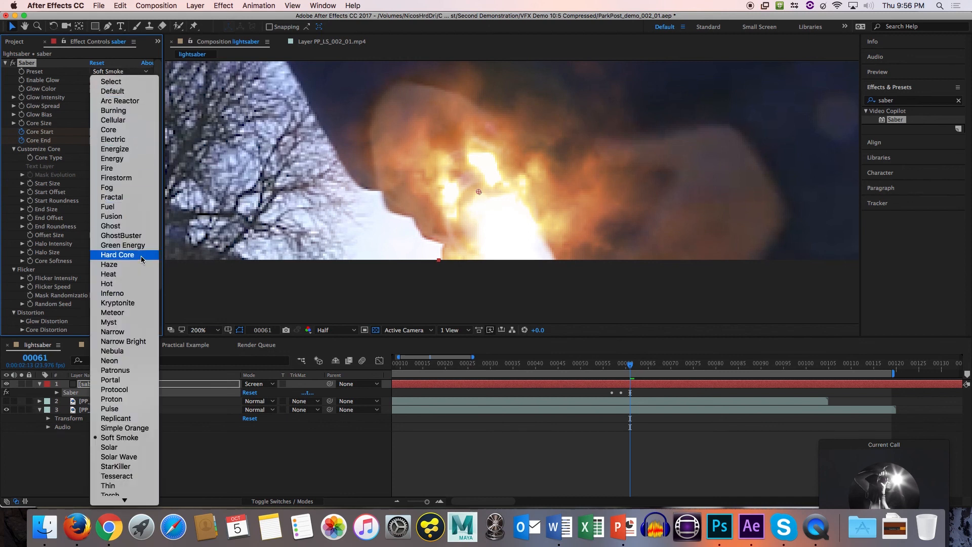
left_click(134, 241)
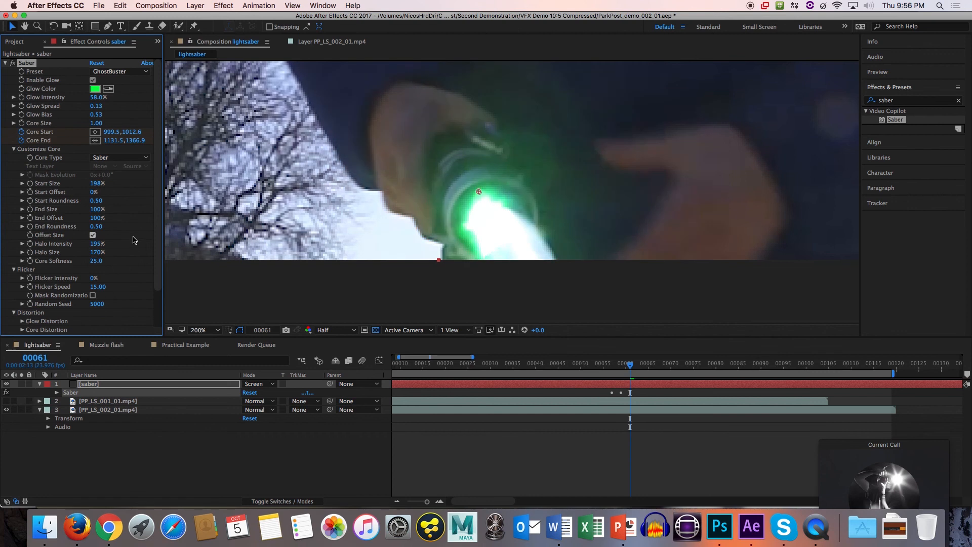
left_click_drag(479, 191, 311, 117)
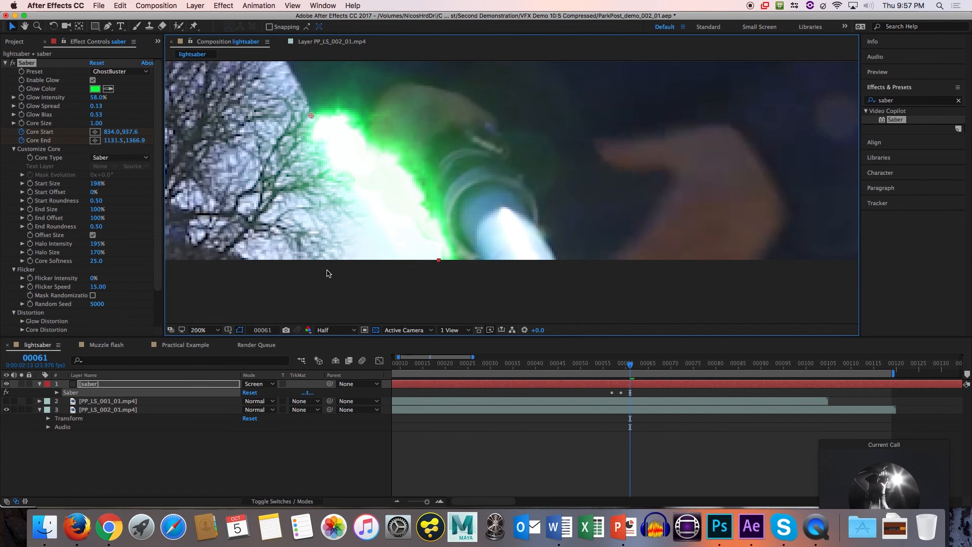
Scrub through the footage from frame 61 to frame 105 with the whole composition in view.
key("shift+slash")
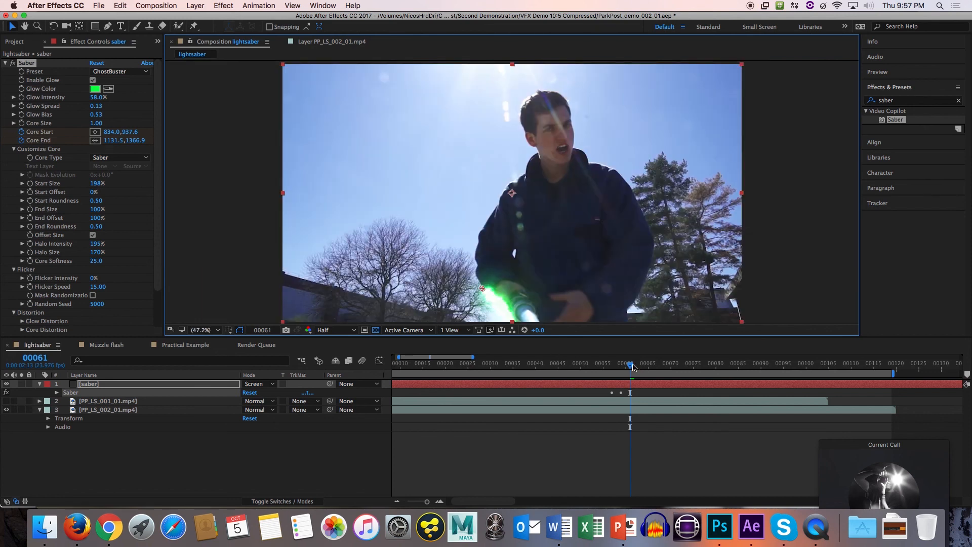
left_click_drag(632, 365, 832, 371)
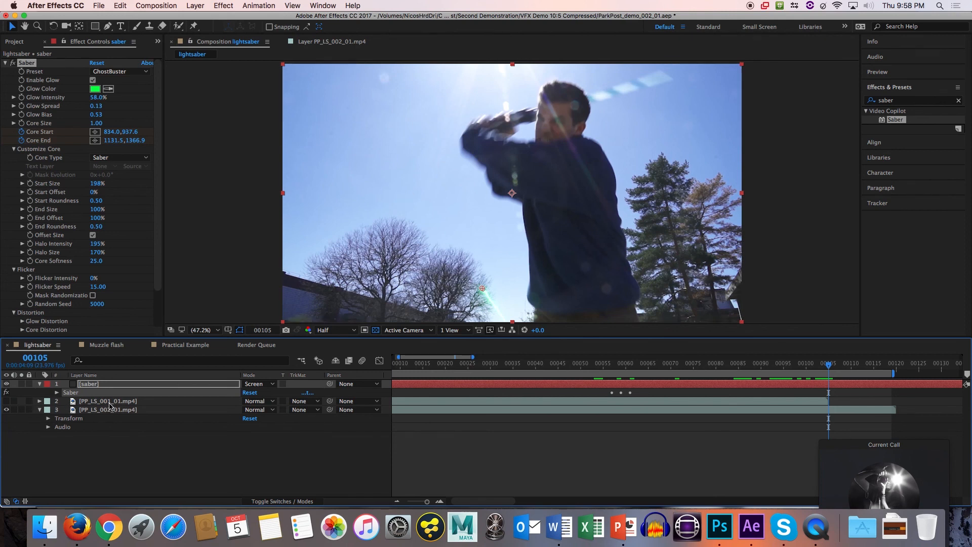
Collapse the saber layer, then show only PP_LS_001_01.mp4 by hiding the saber and PP_LS_002_01.mp4 layers.
left_click(40, 384)
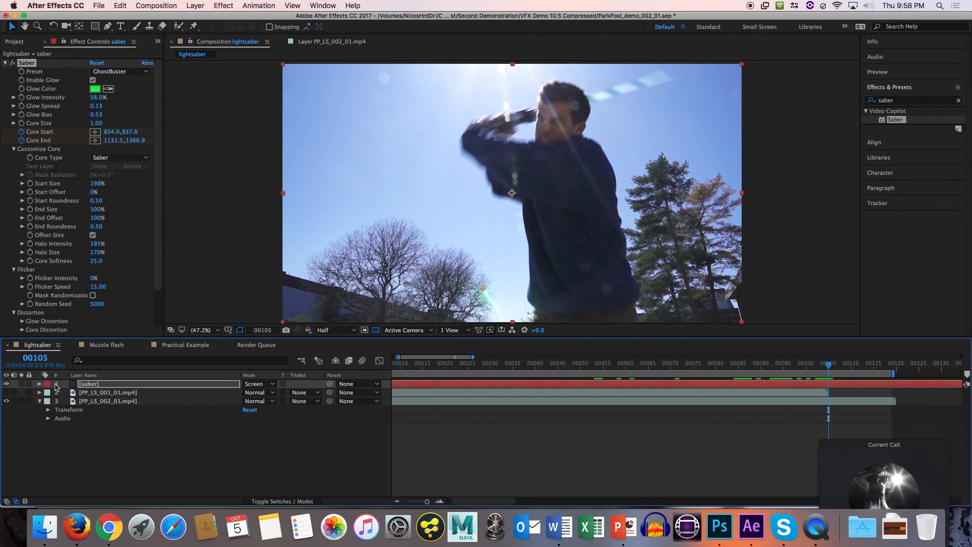
left_click(114, 402)
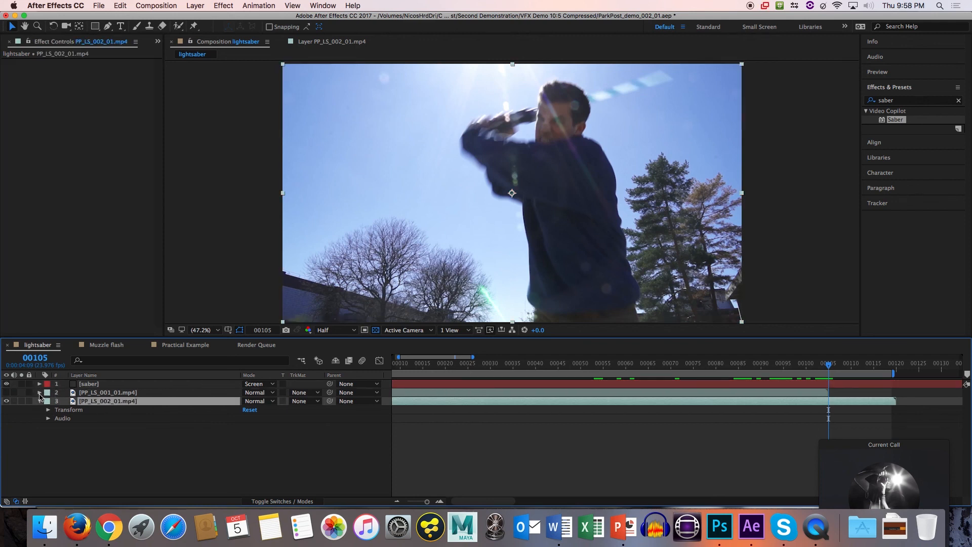
left_click(6, 393)
left_click(6, 401)
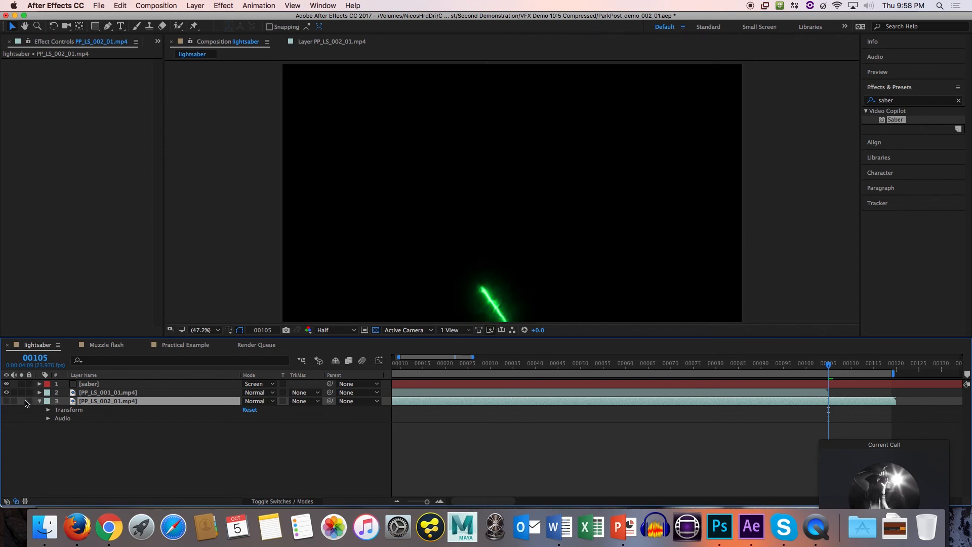
left_click(6, 384)
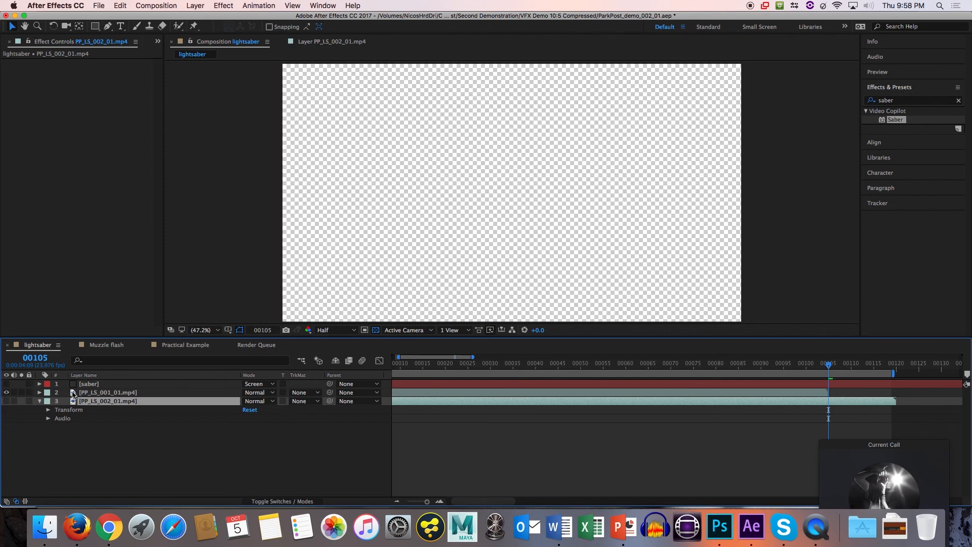
left_click(73, 392)
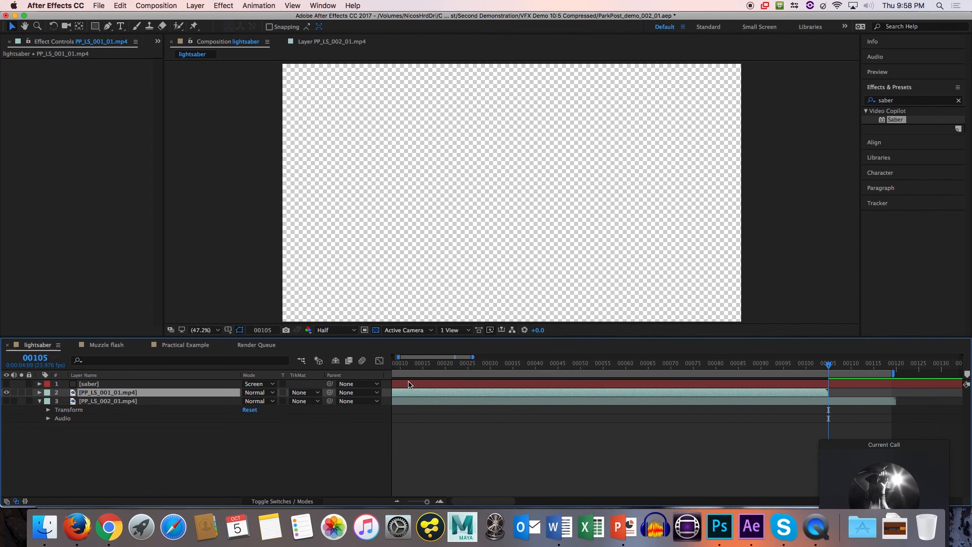
Play back the PP_LS_001_01.mp4 clip from frame 1 in a maximized composition view.
left_click(486, 364)
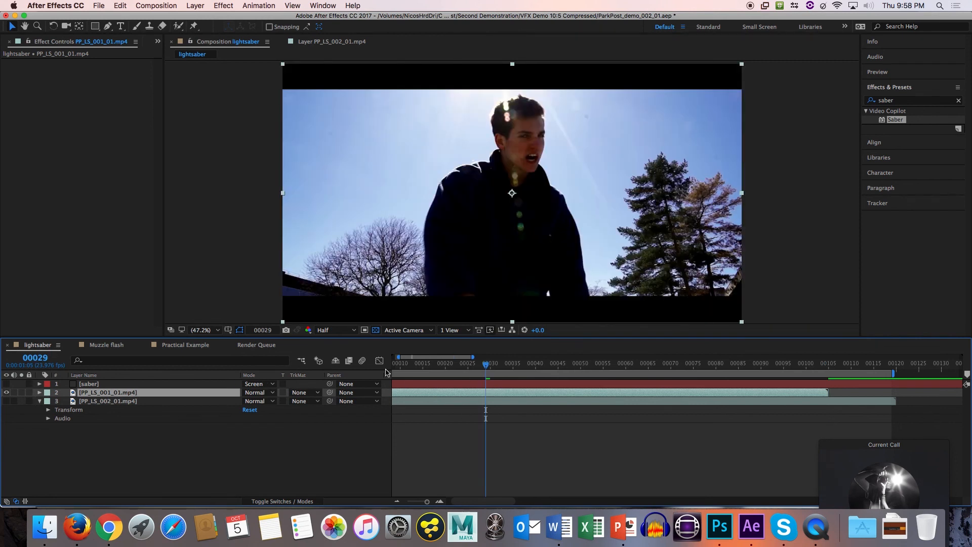
key("Home")
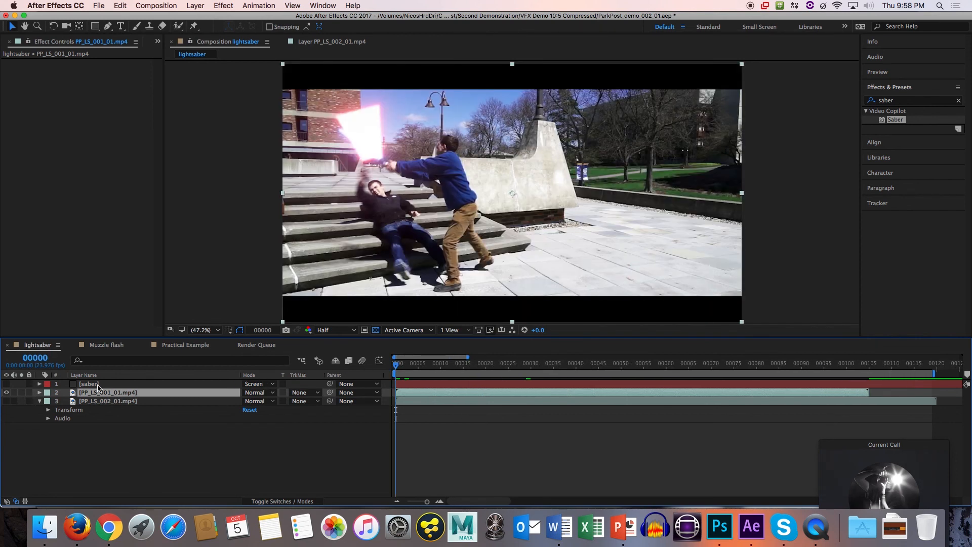
key("Page_Down")
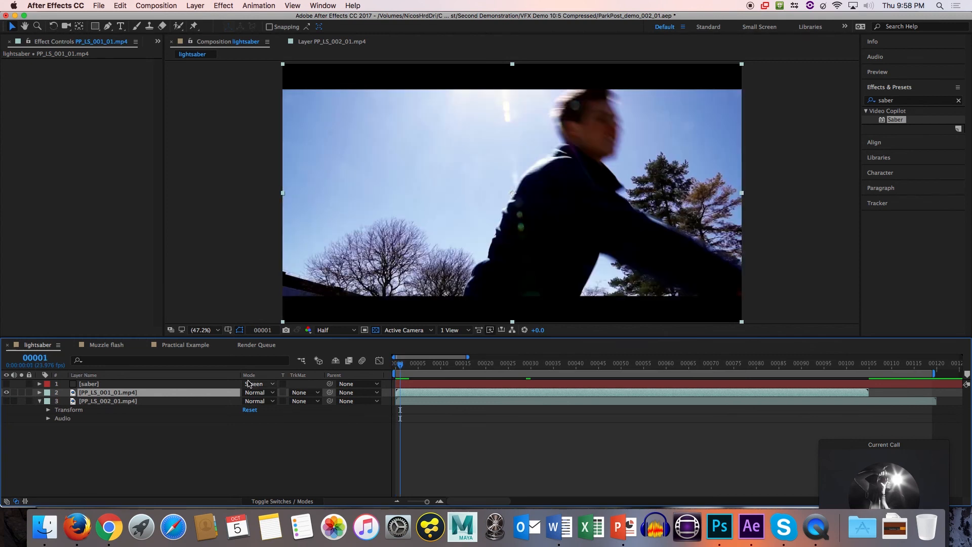
left_click(256, 272)
key("space")
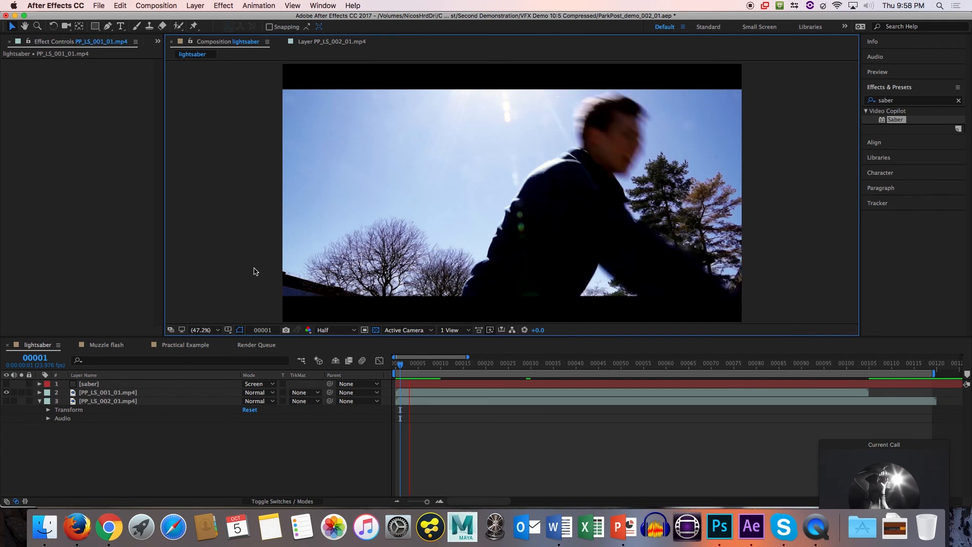
key("grave")
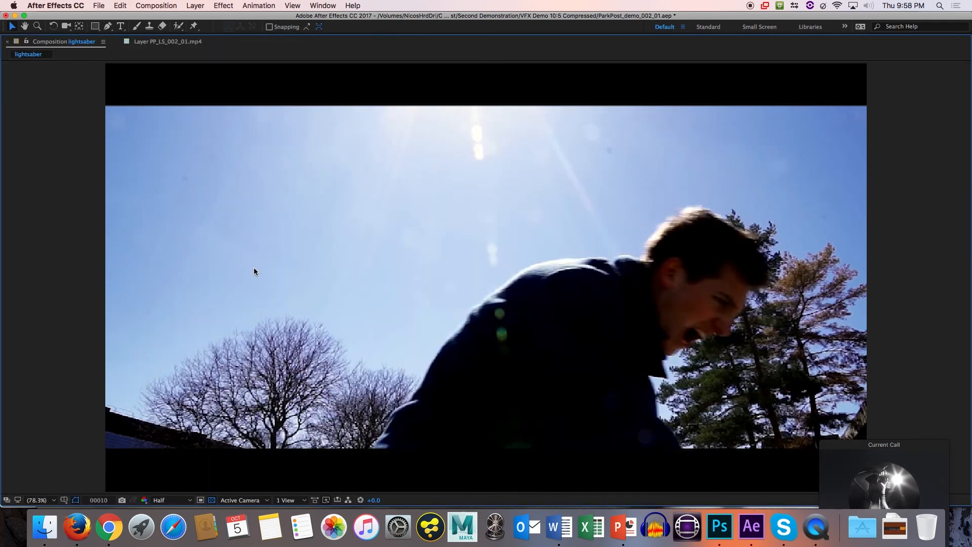